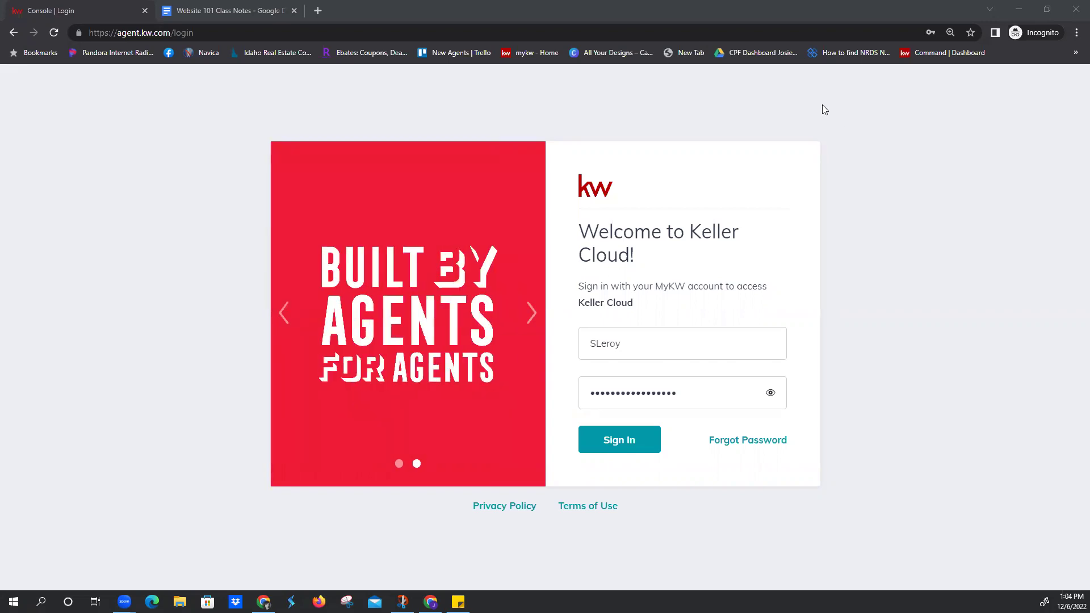
Step: Switch from the filled-in KW Command login page to the Website 101 Class Notes tab
click(214, 8)
Step: Select the class notes document's URL while reviewing it, then return to the Console | Login tab
click(245, 32)
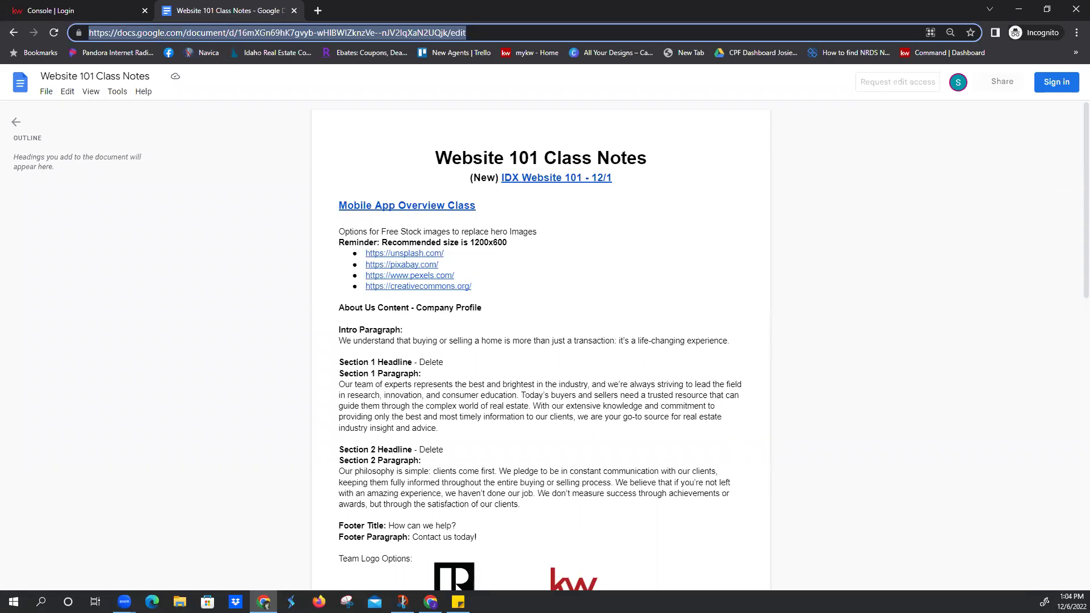
key(alt+Tab)
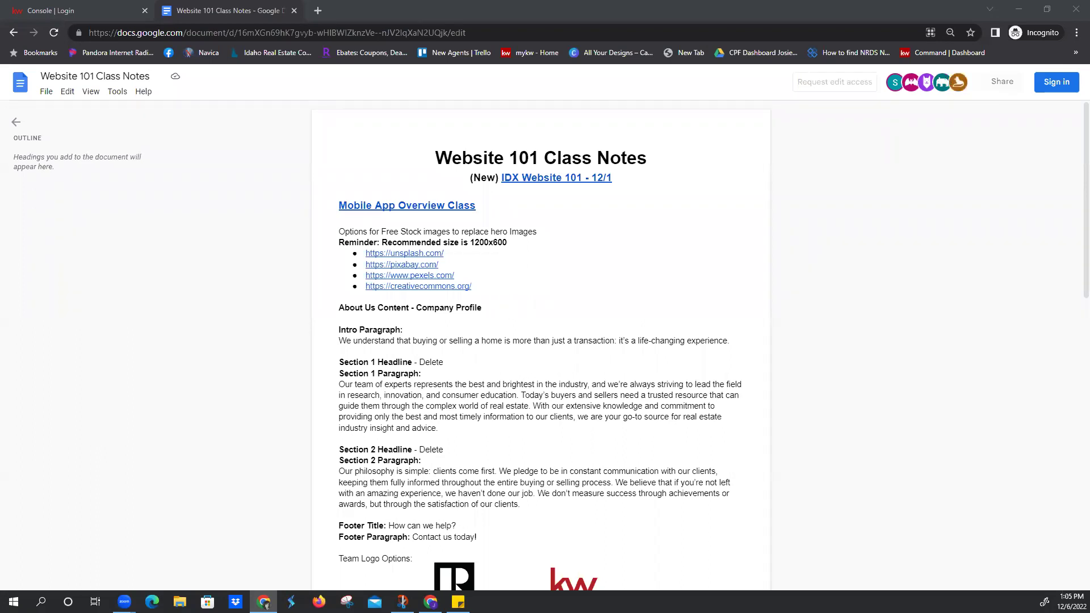
click(491, 33)
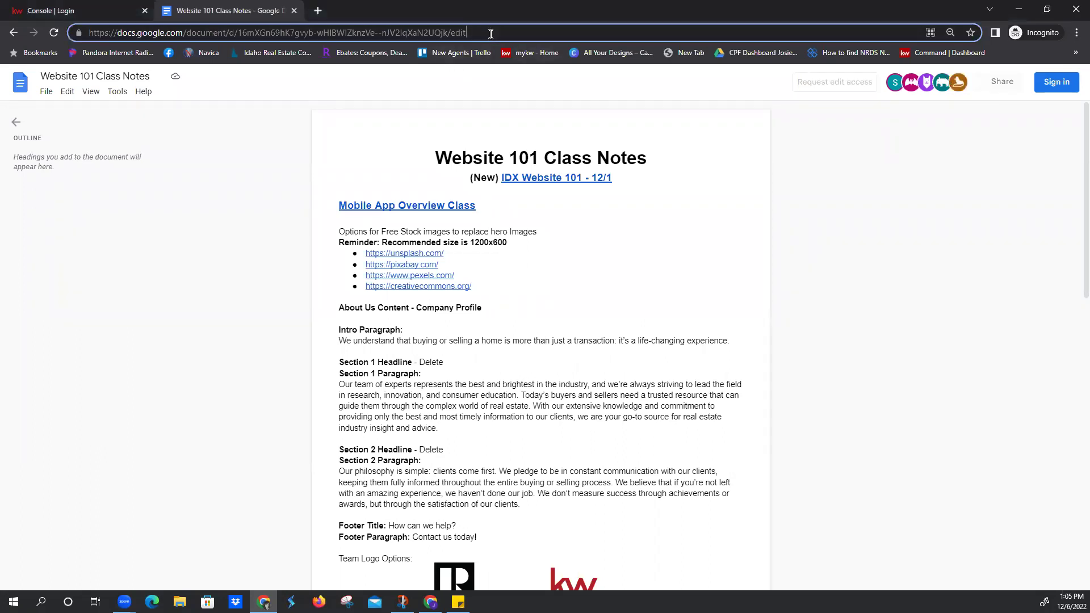
click(480, 34)
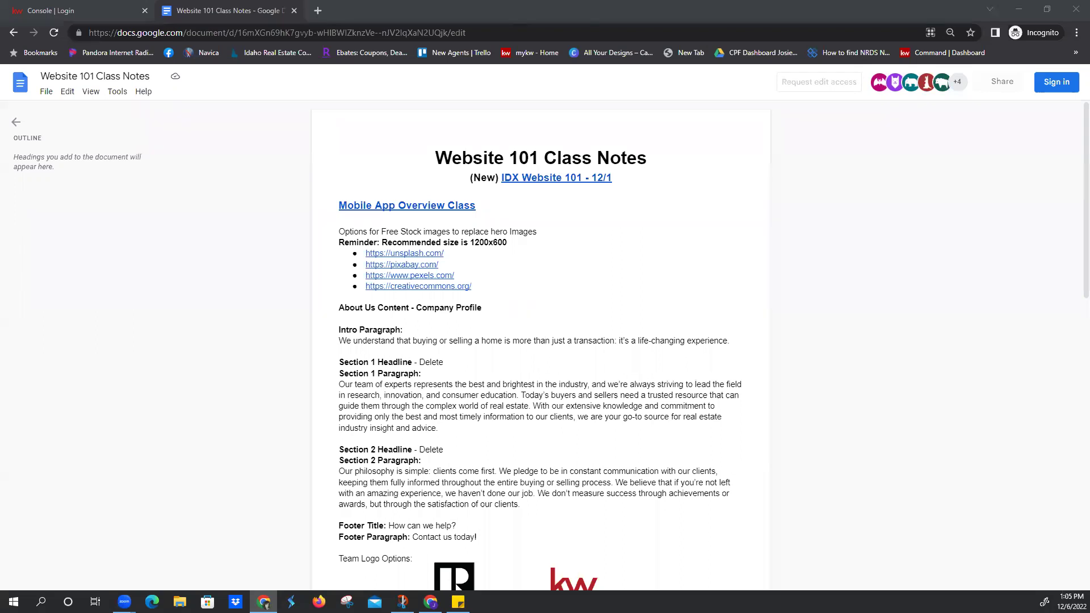
click(78, 10)
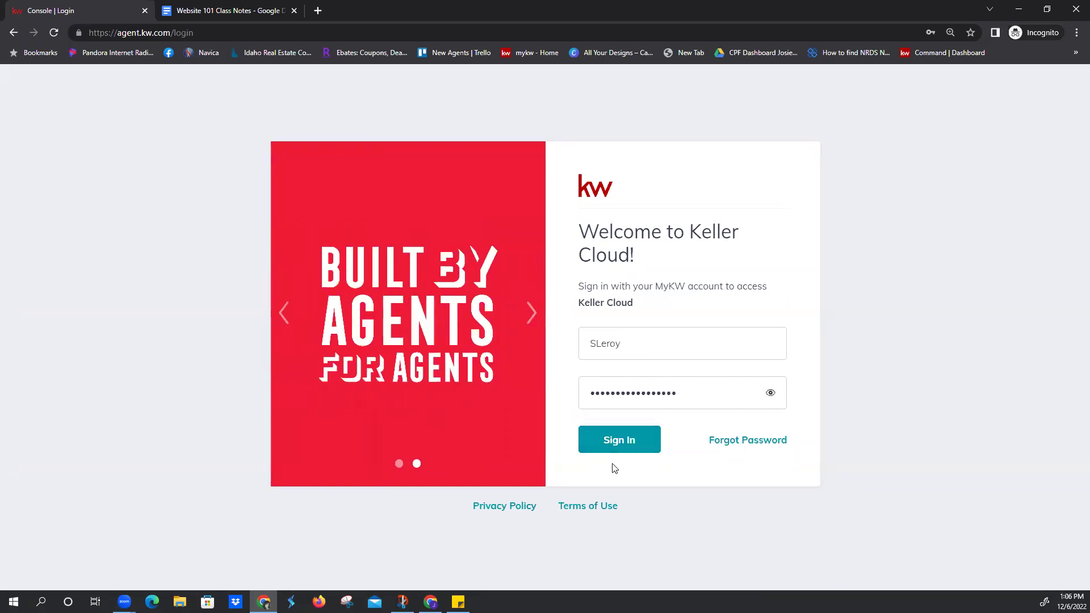
Step: Sign in to Keller Cloud with the already-entered credentials to reach the home dashboard
click(620, 444)
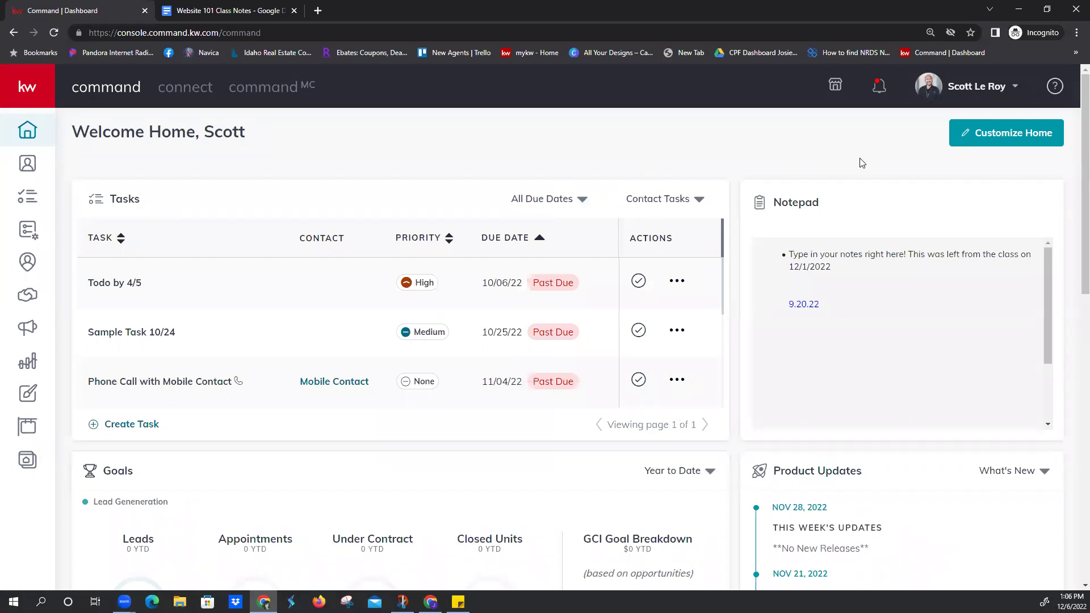
Step: Open the profile-name dropdown at top right and choose Settings
click(967, 94)
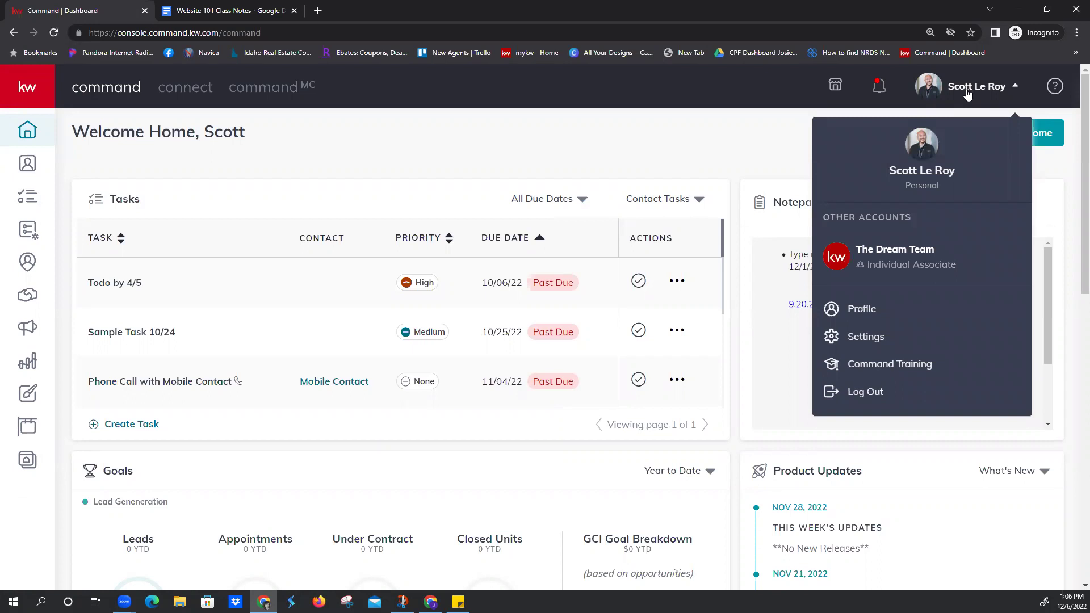
click(887, 339)
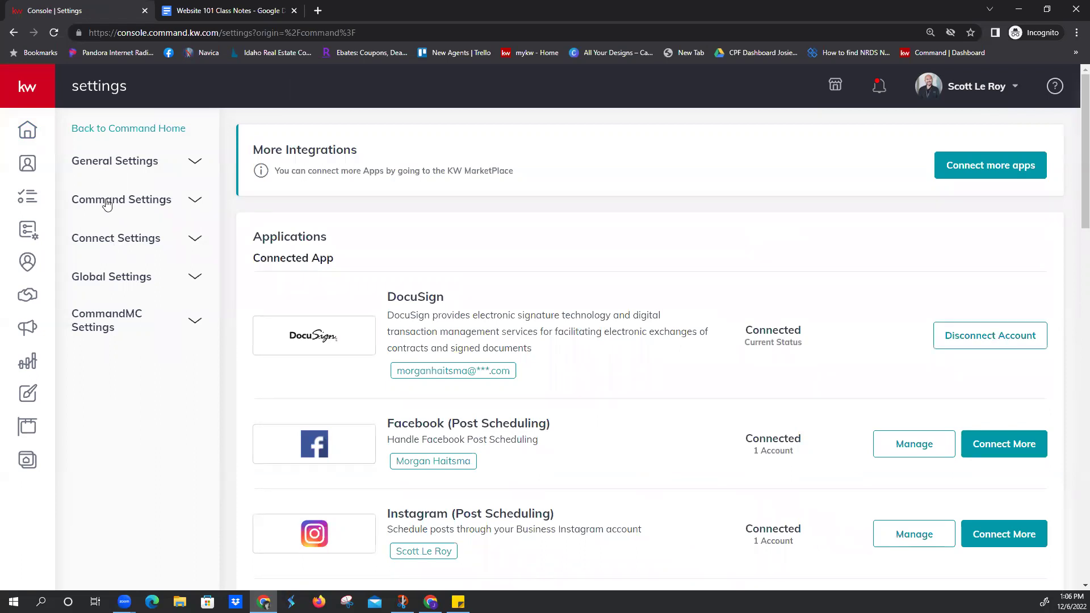
Step: Expand Connect Settings in the sidebar and open the Marketing Profile page
click(110, 241)
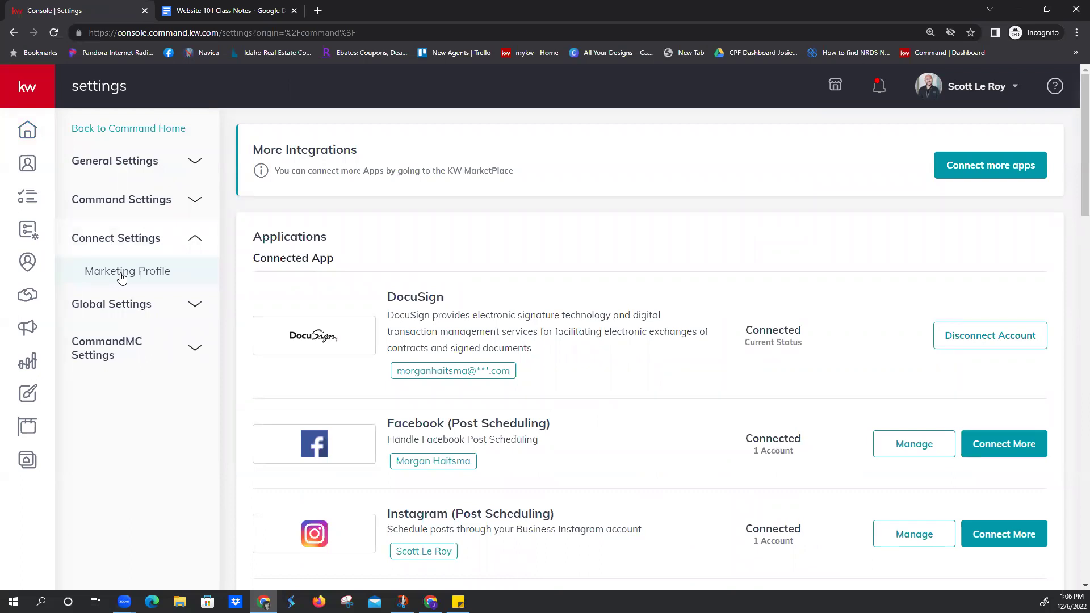
click(147, 275)
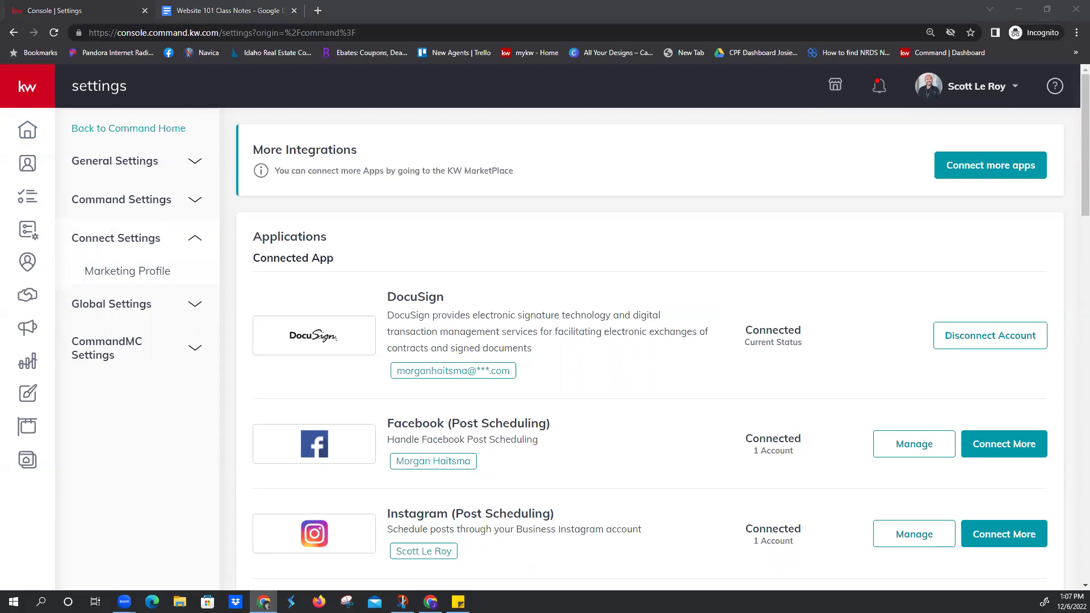
click(155, 278)
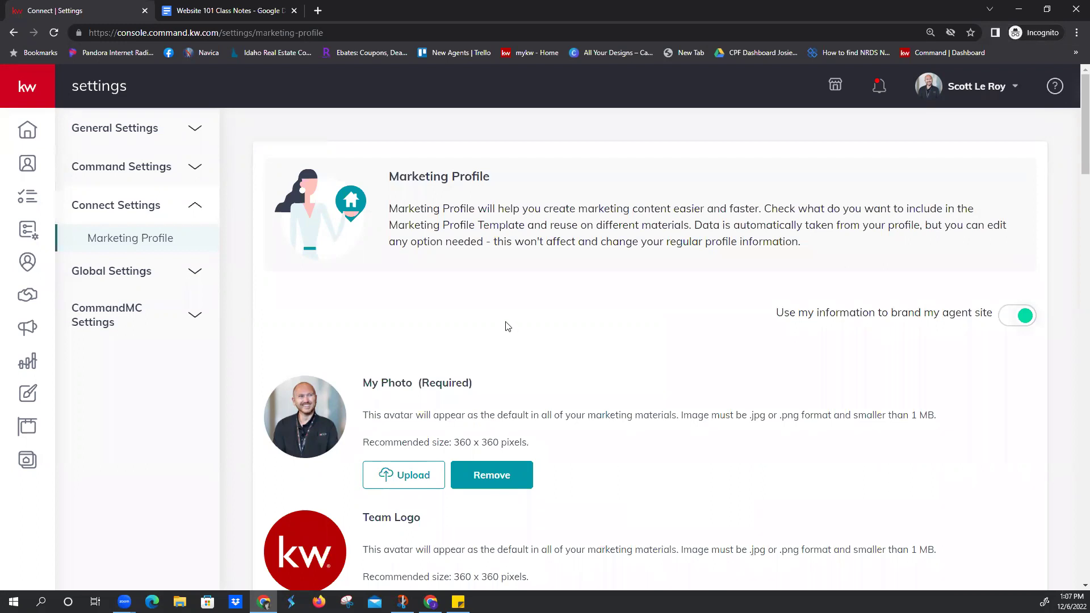
Step: Scroll through My Photo, Team Logo and My Details, then switch to the Website 101 Class Notes
scroll(504, 323, down, 3)
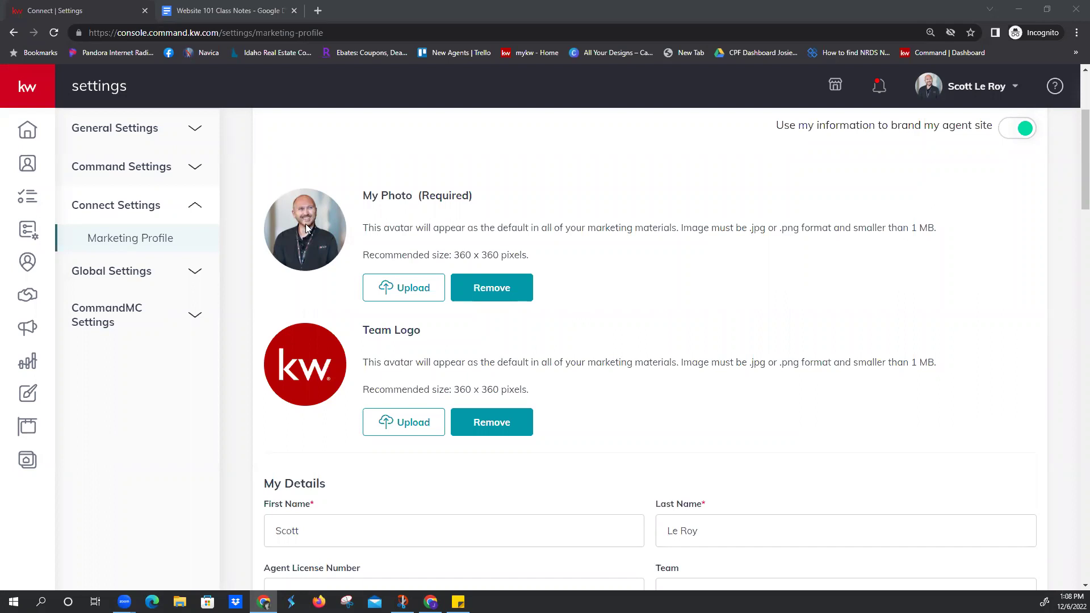
scroll(306, 228, down, 1)
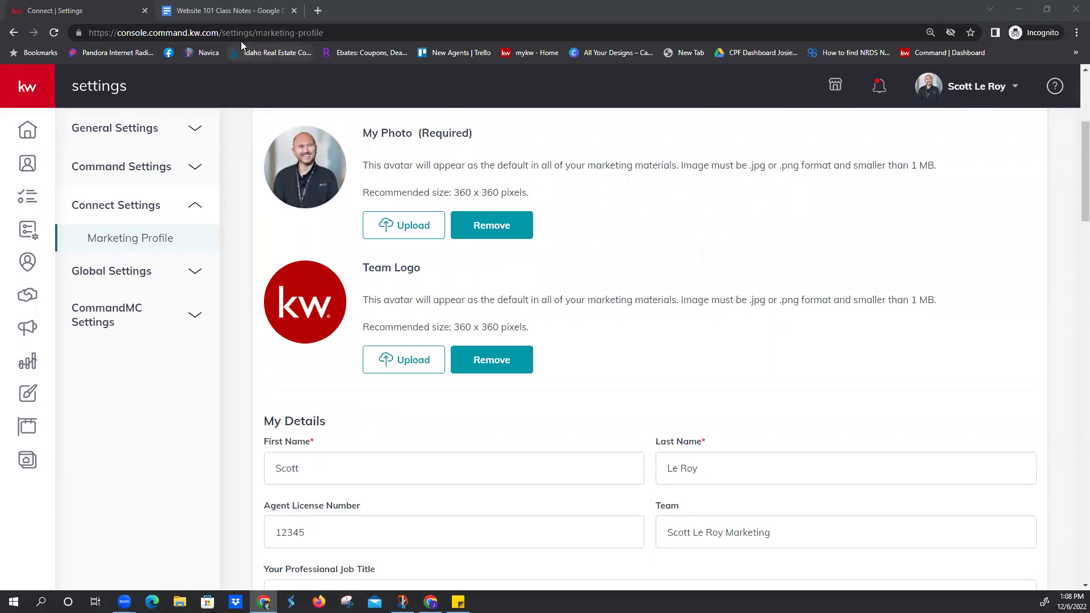
click(232, 12)
Step: Scroll the notes to the Team Logo Options with REALTOR® and KW logos, then return to Marketing Profile
scroll(582, 487, down, 2)
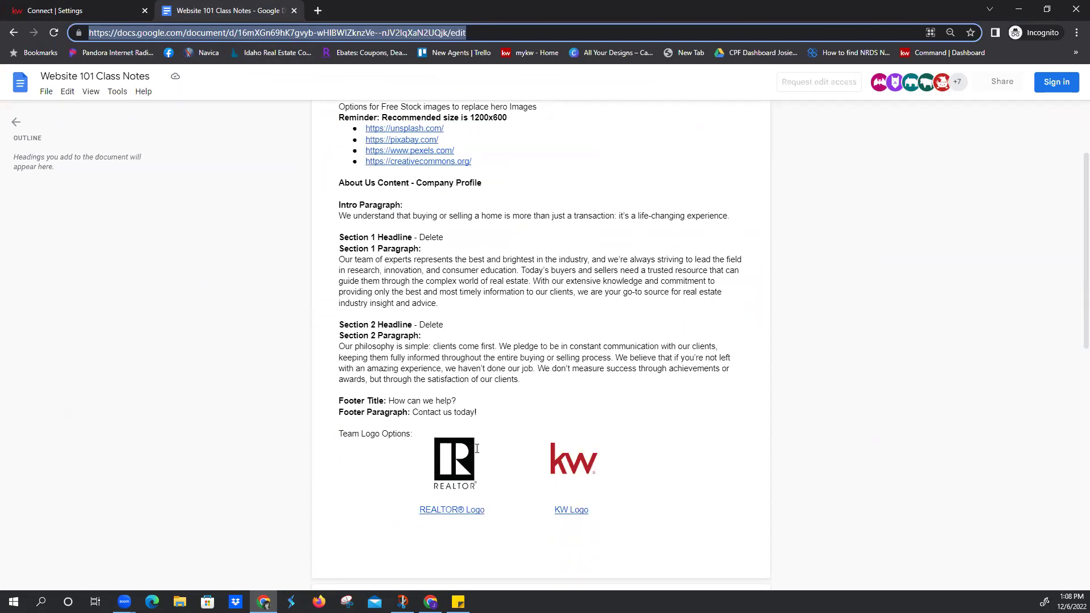
click(41, 13)
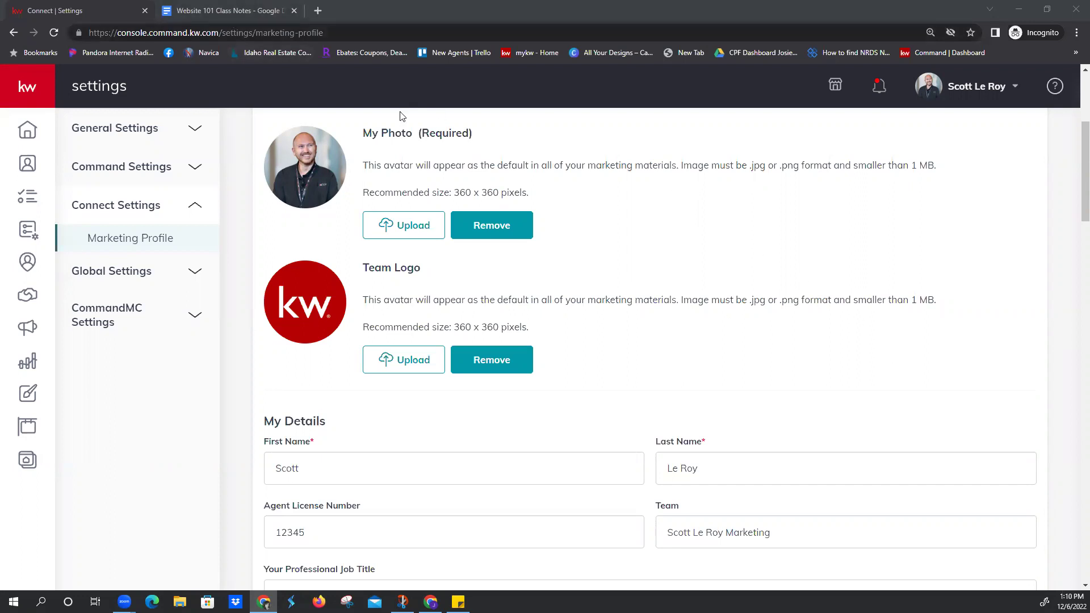
click(300, 11)
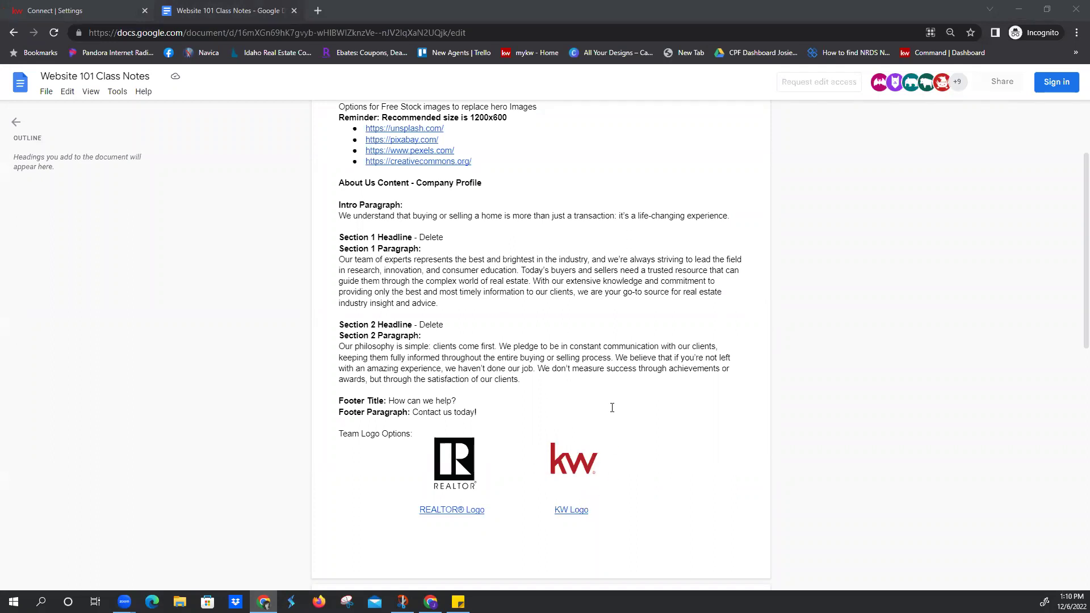
click(87, 12)
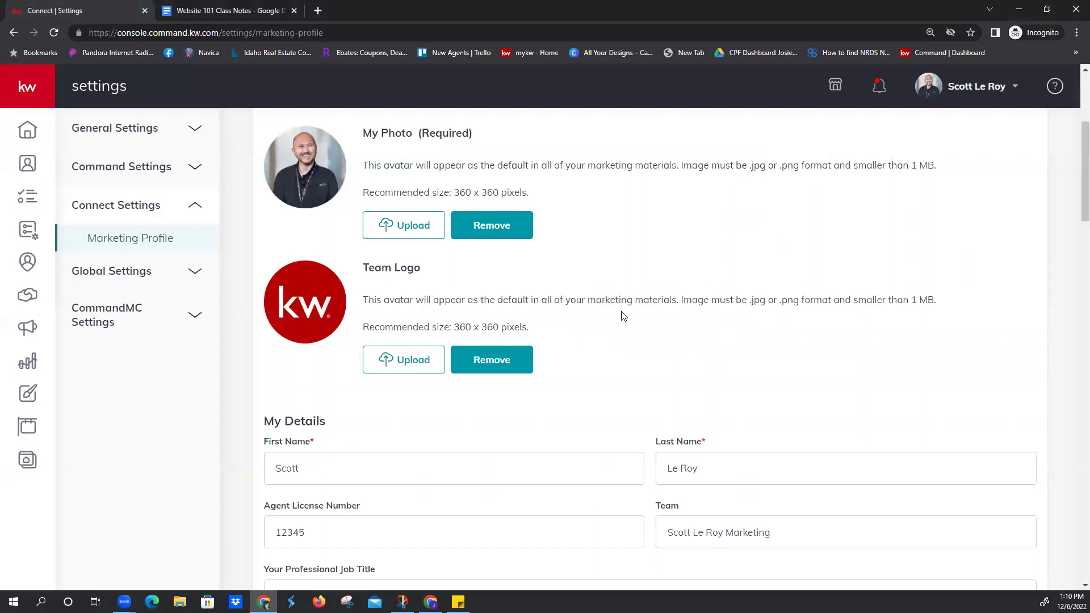
Step: Scroll to My Details and place the cursor in the First Name field, passing through Last Name
scroll(385, 375, down, 2)
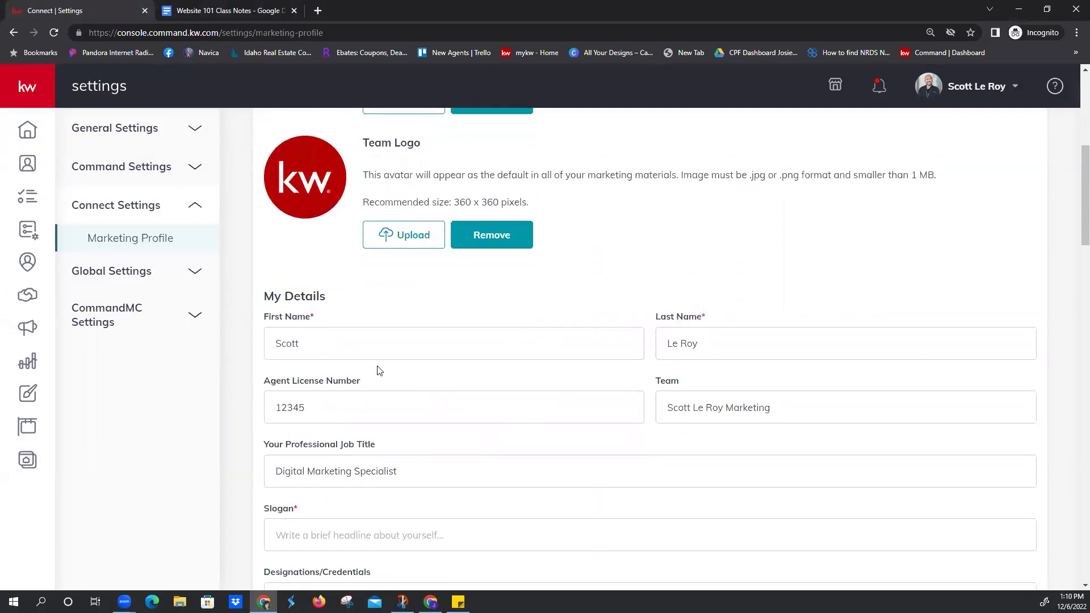
click(351, 344)
key(Tab)
click(432, 347)
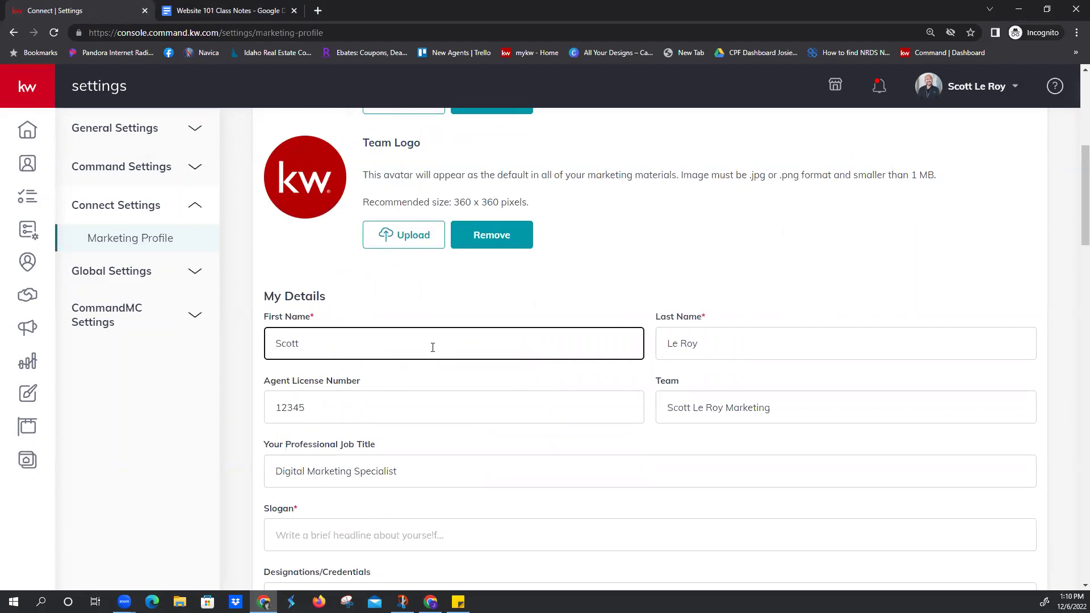
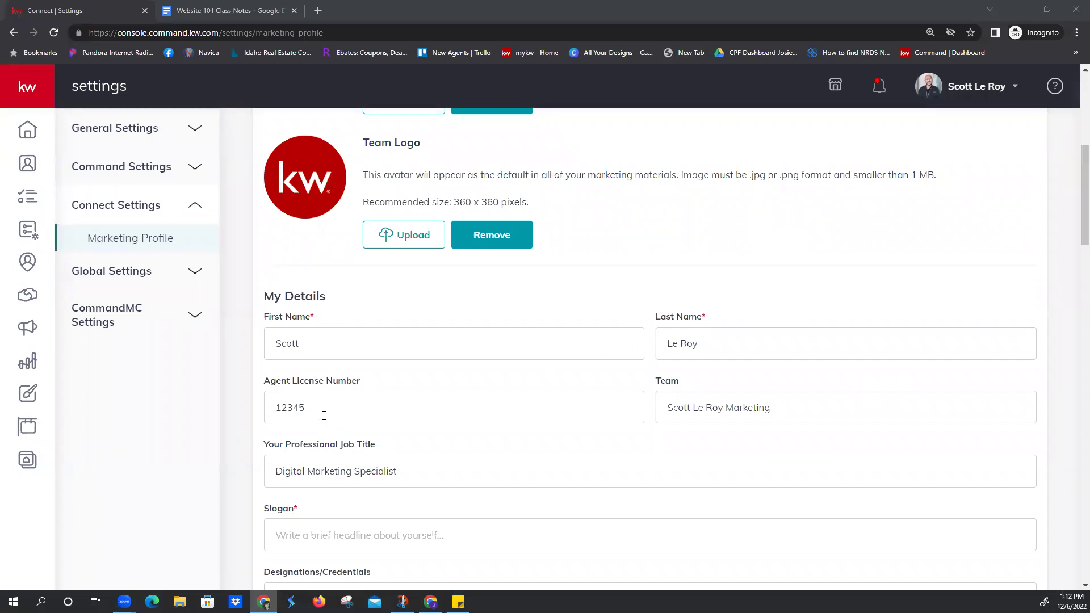
Step: Append 'with Keller Williams East Idaho' to the end of the team name
click(777, 408)
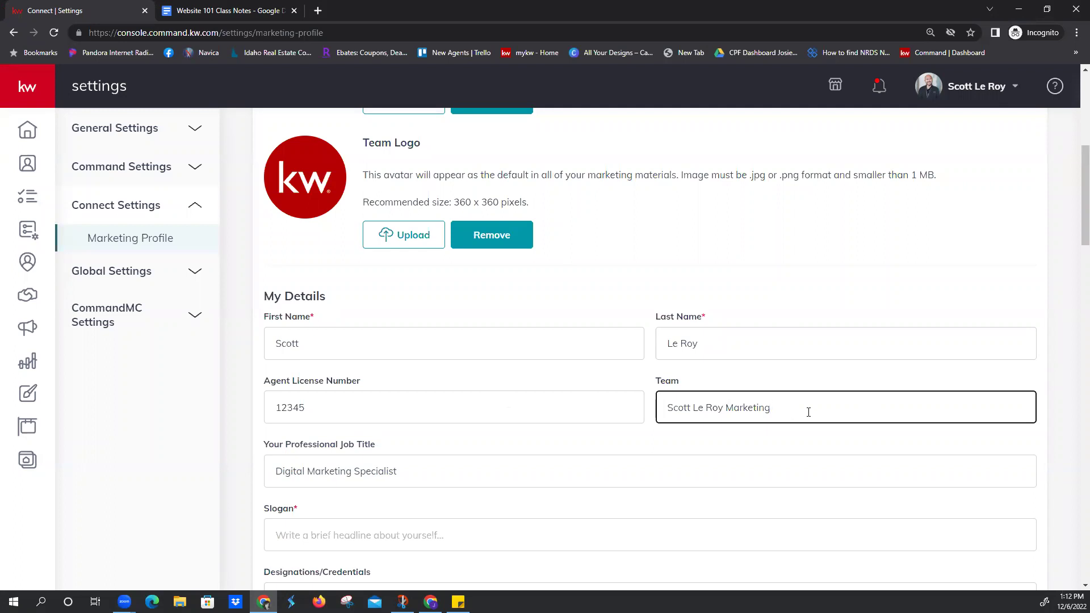
text(with Keller Williams East Idaho)
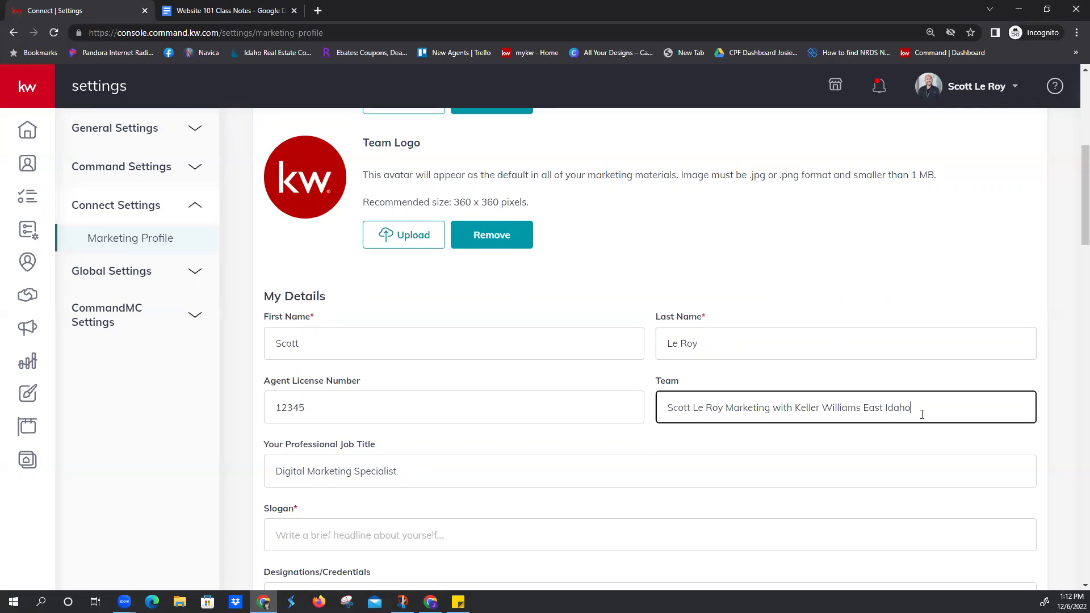
drag(655, 381, 678, 388)
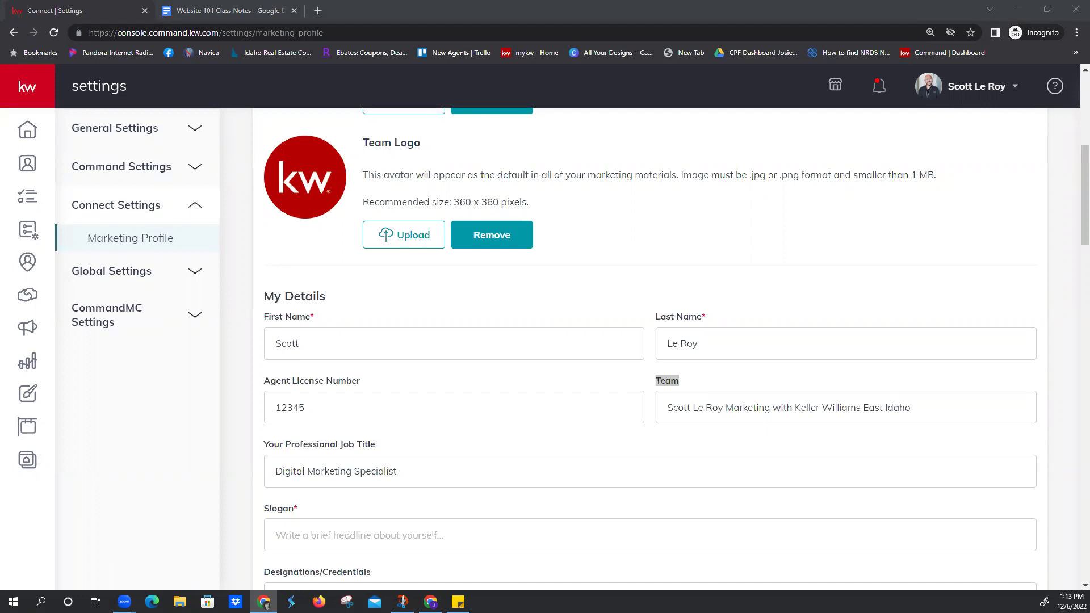
Step: Clear the professional job title field and enter 'REALTOR' as the job title
scroll(536, 352, down, 2)
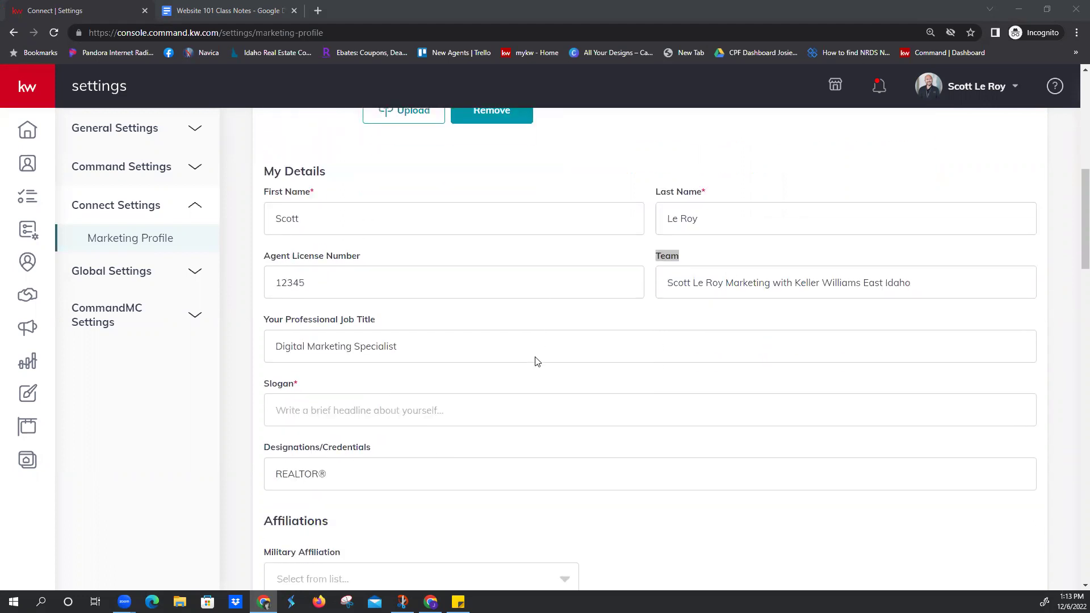
scroll(536, 362, down, 1)
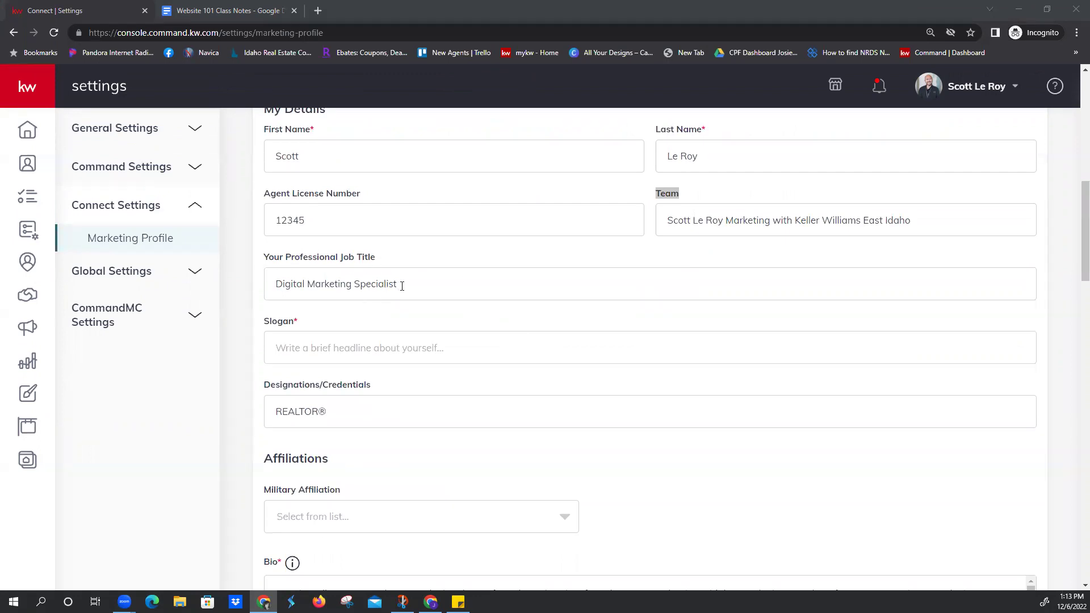
drag(405, 284, 259, 280)
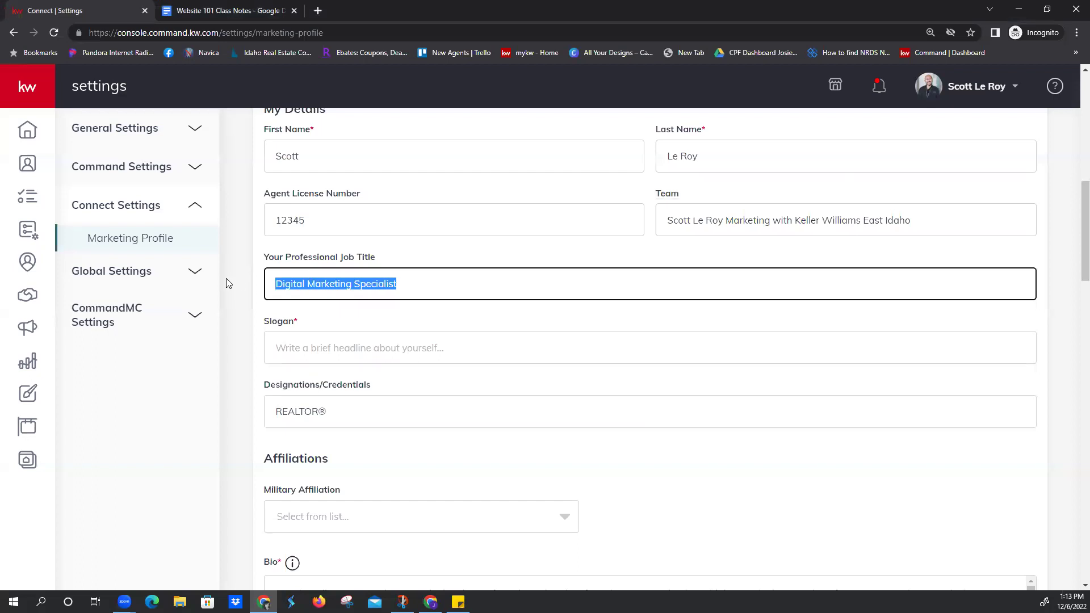
text(REALTOR)
key(BackSpace)
key(BackSpace)
key(BackSpace)
key(BackSpace)
key(BackSpace)
key(BackSpace)
key(BackSpace)
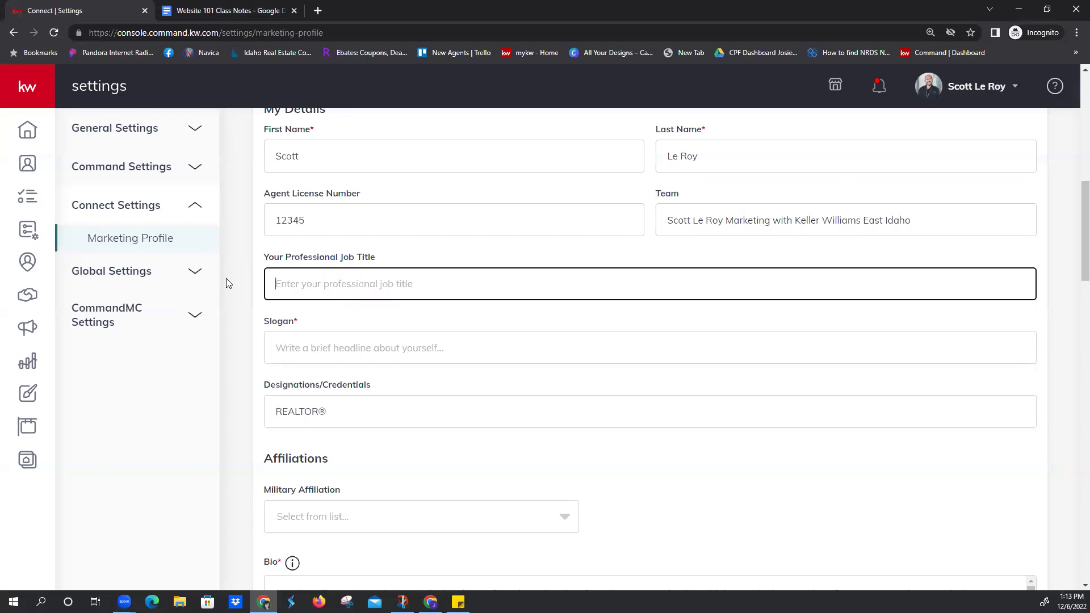
text(Lic)
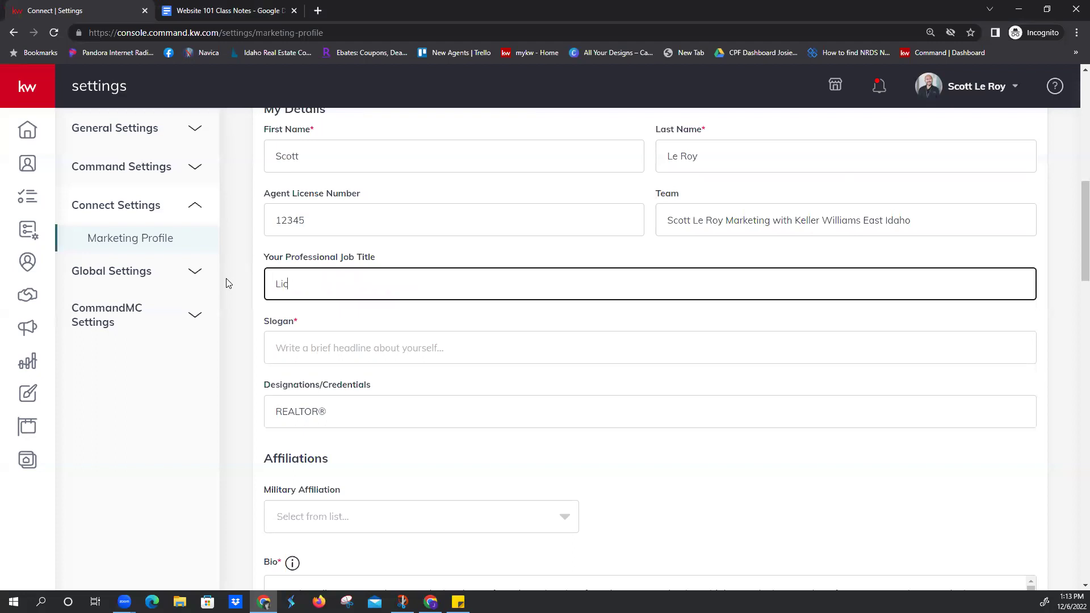
text(ensed Real Estate Professional)
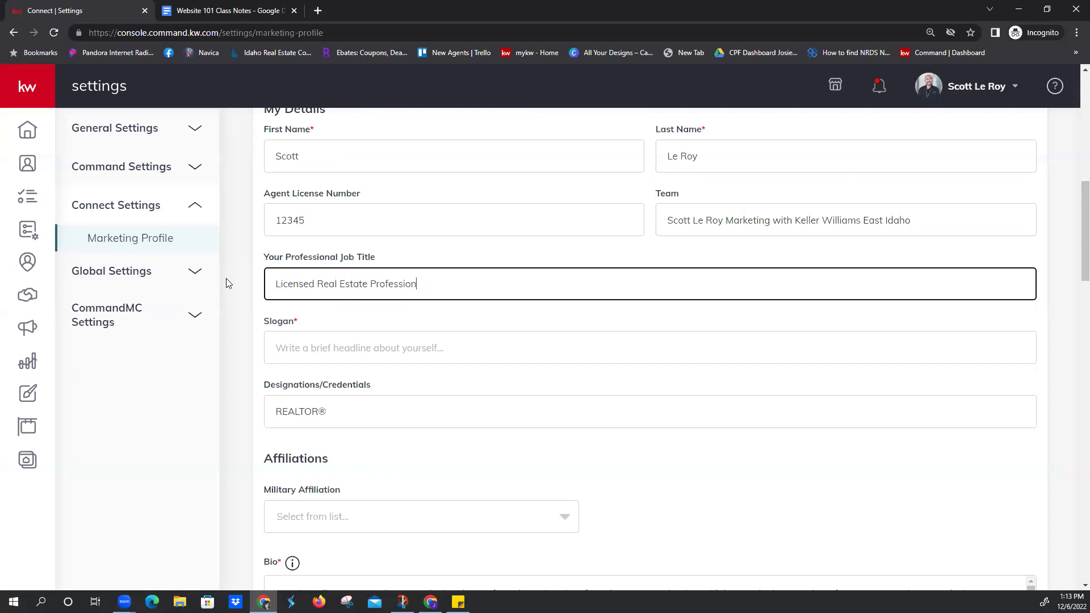
key(BackSpace)
key(BackSpace)
key(BackSpace)
key(BackSpace)
key(BackSpace)
key(BackSpace)
key(BackSpace)
key(BackSpace)
key(BackSpace)
key(BackSpace)
key(BackSpace)
key(BackSpace)
key(BackSpace)
key(BackSpace)
key(BackSpace)
key(BackSpace)
key(BackSpace)
key(BackSpace)
key(BackSpace)
key(BackSpace)
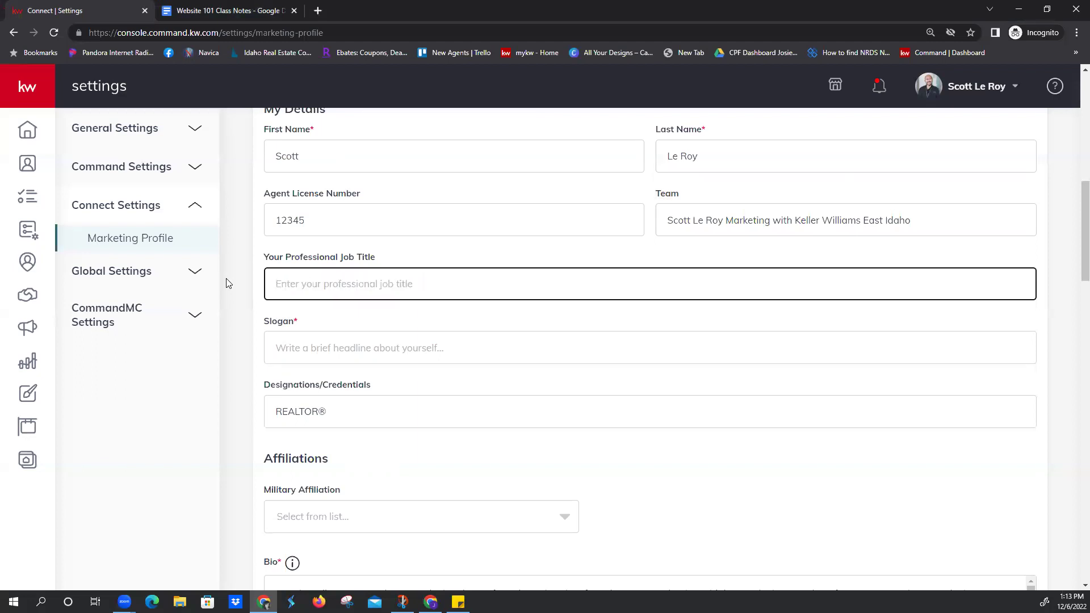
text(REALTOR)
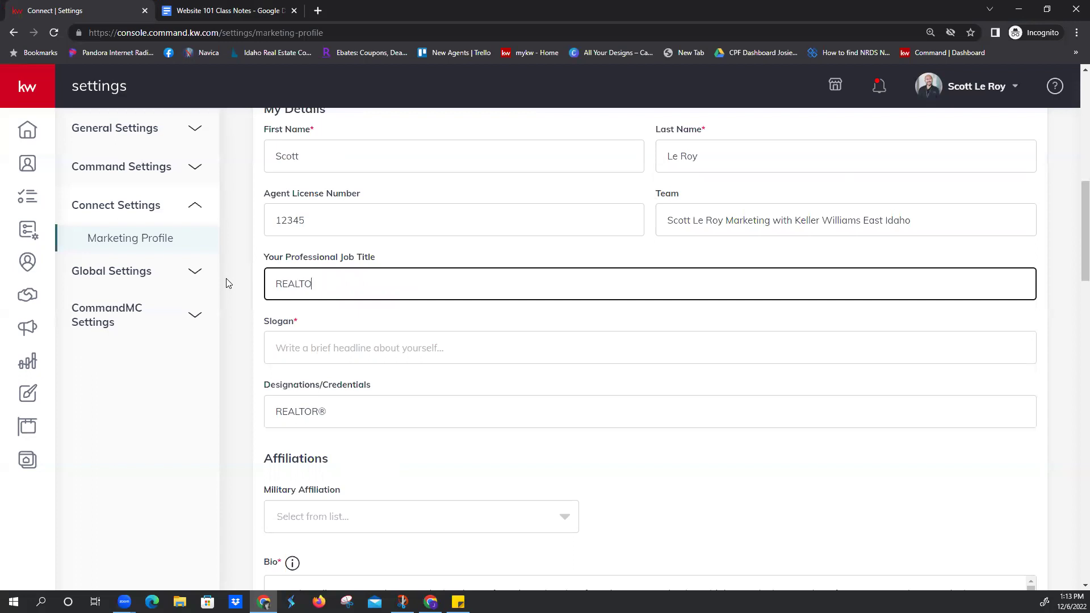
click(351, 412)
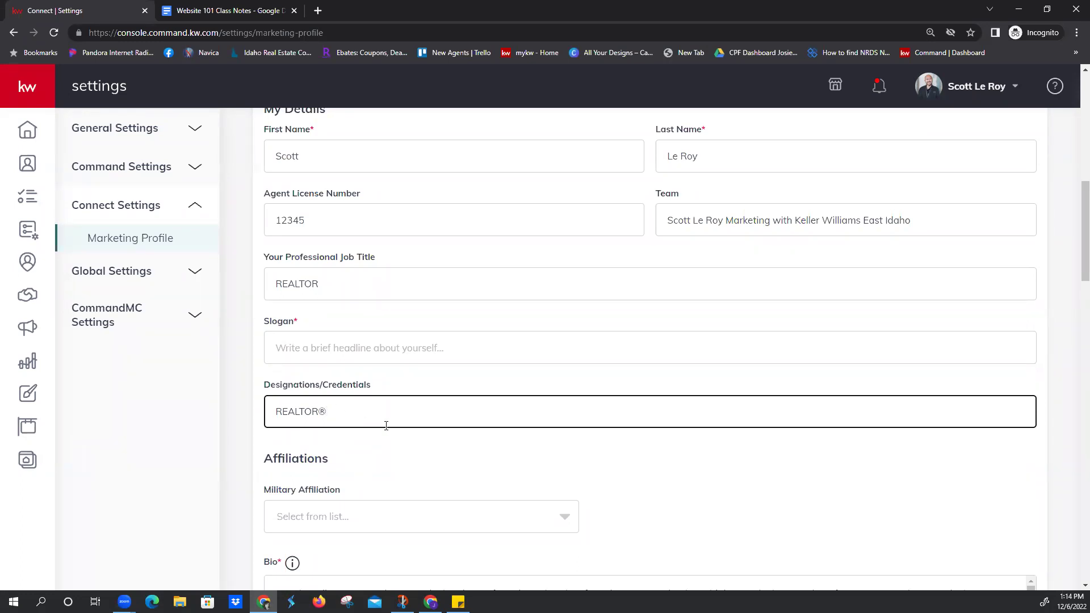
Step: Enter 'As Seen on HGTV' as the slogan, replacing the draft 'For All Your Real Estate Needs'
click(391, 348)
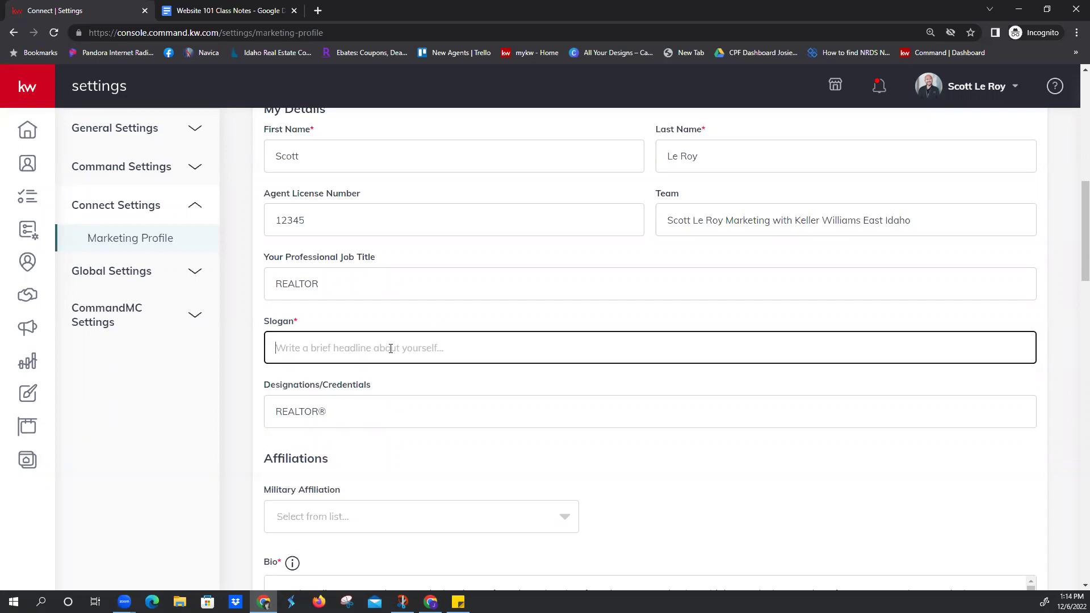
text(For)
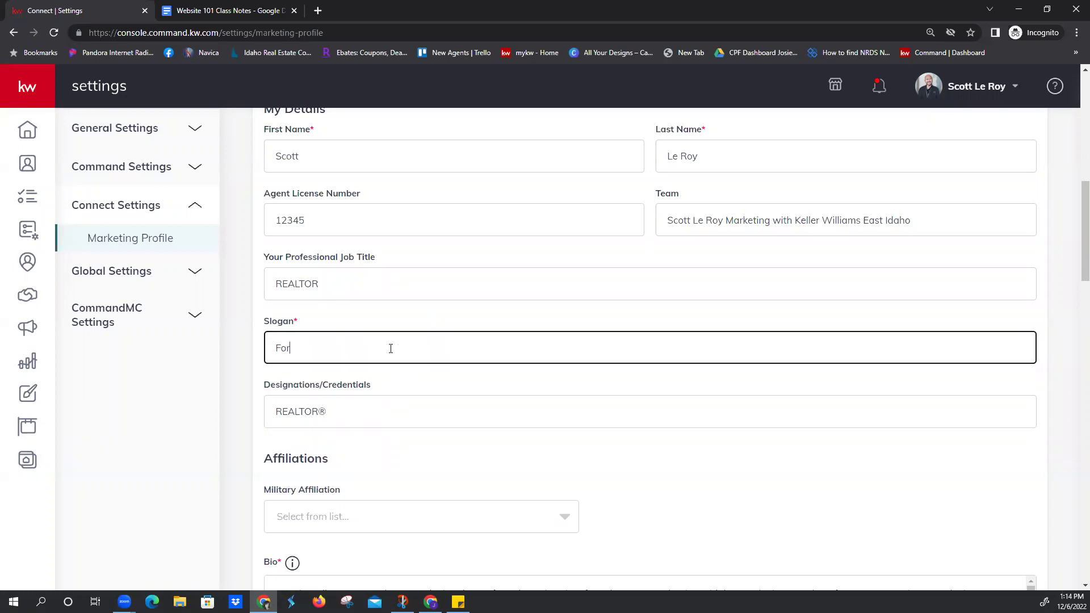
text( All Your Real Estate Needs)
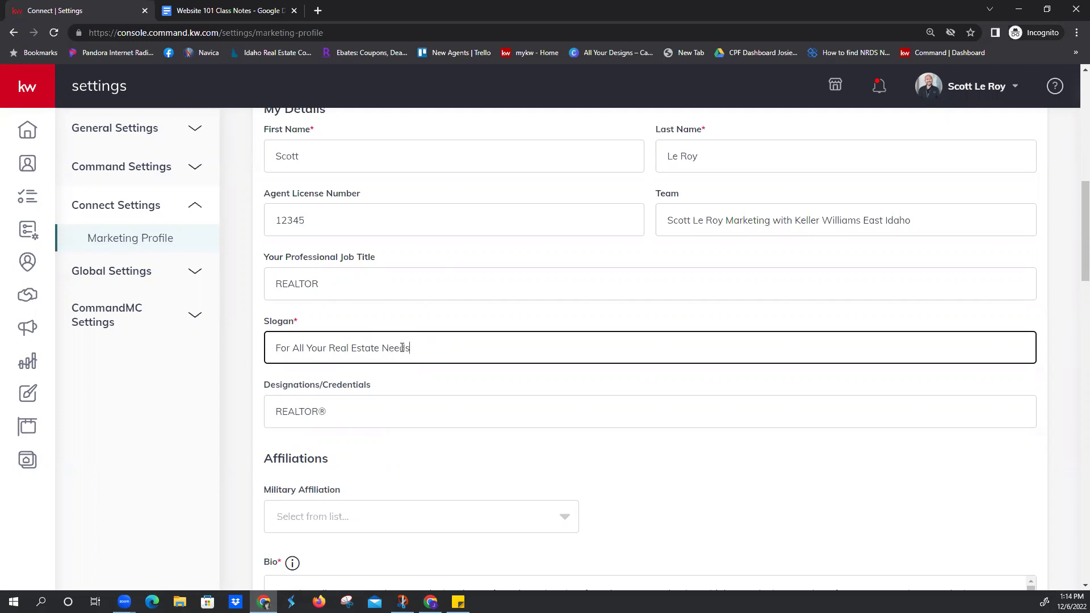
drag(417, 349, 223, 358)
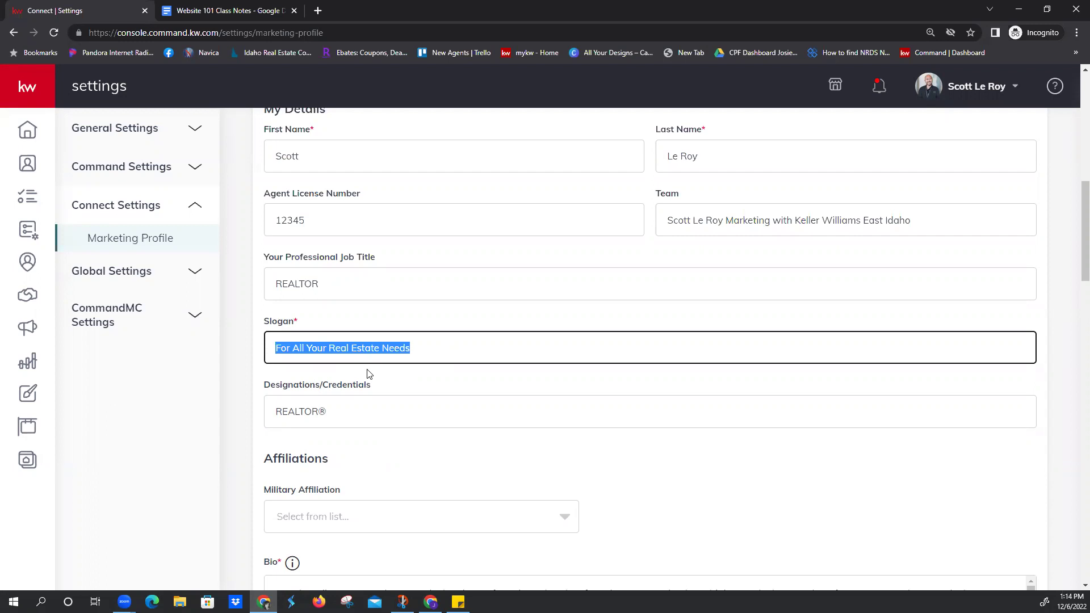
text(As Seen on G)
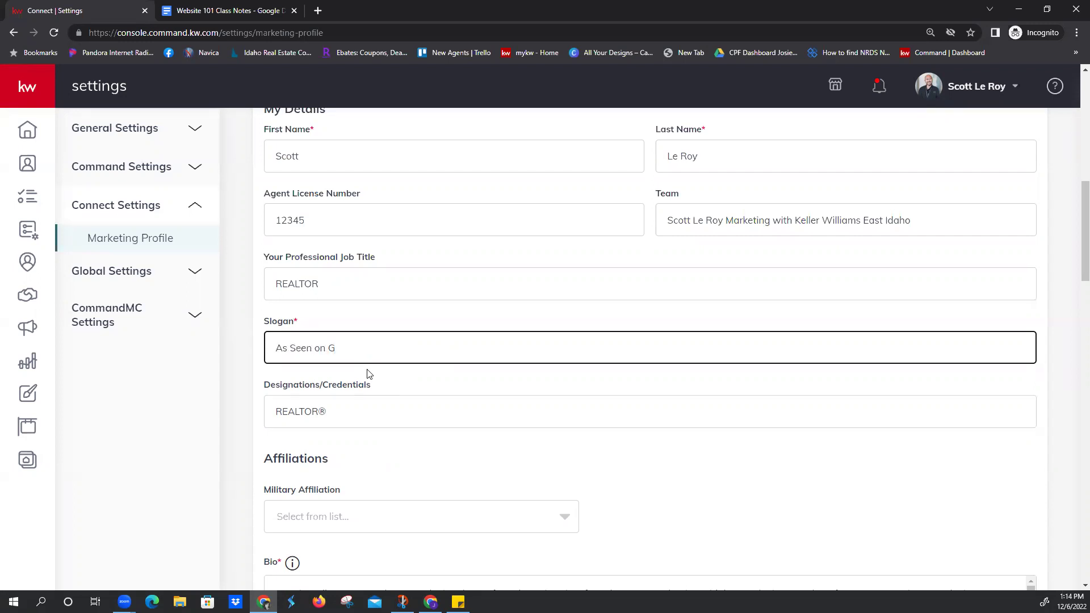
key(BackSpace)
text(HGTV)
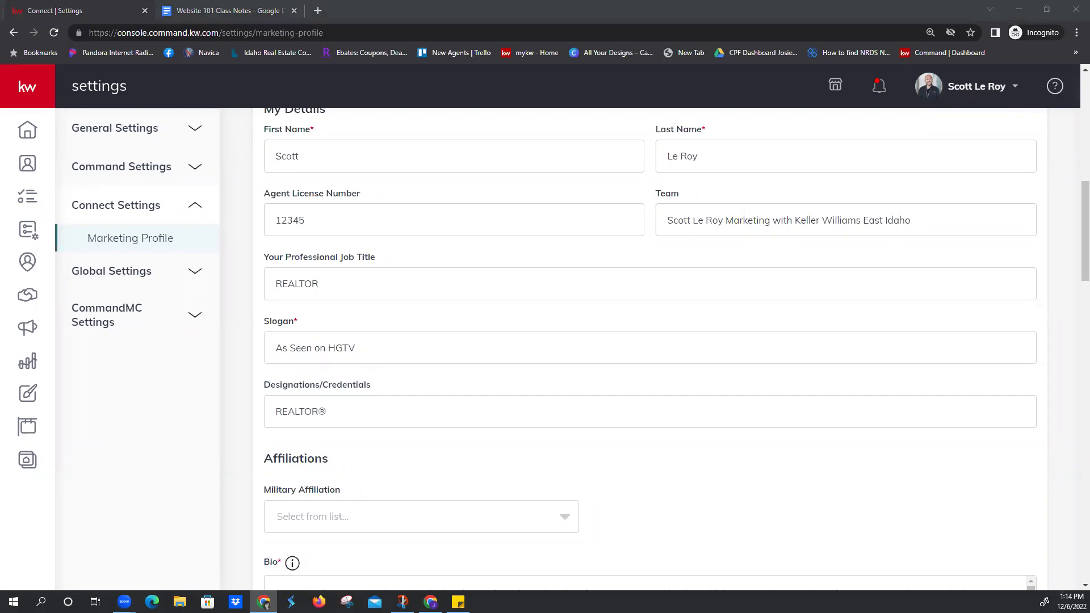
click(366, 410)
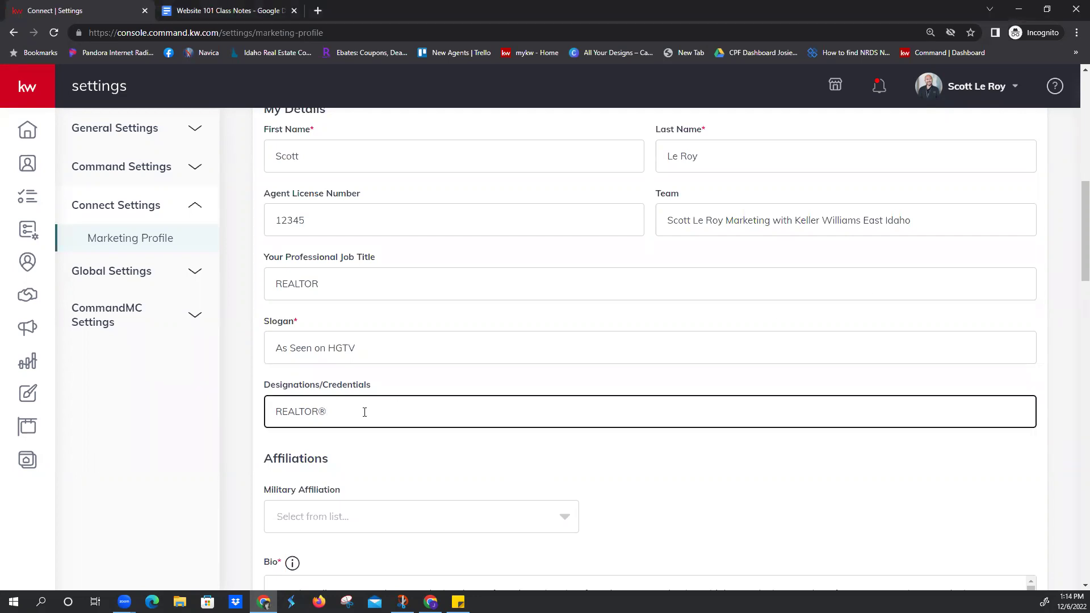
key(BackSpace)
key(BackSpace)
key(BackSpace)
key(BackSpace)
key(BackSpace)
key(BackSpace)
key(BackSpace)
key(BackSpace)
text(REALTOR)
key(BackSpace)
key(BackSpace)
text(®)
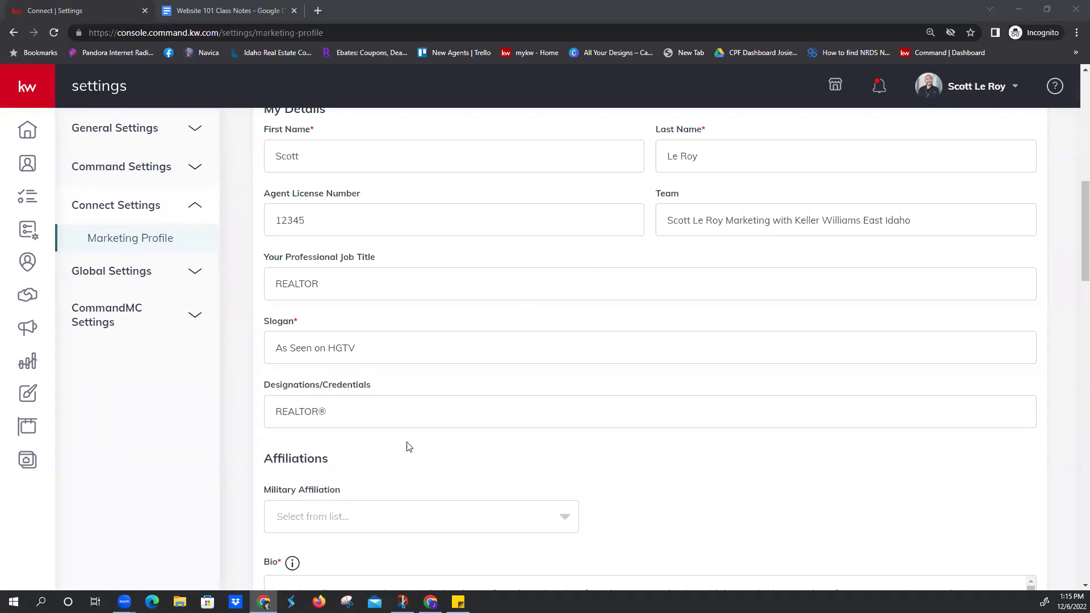
click(404, 412)
key(BackSpace)
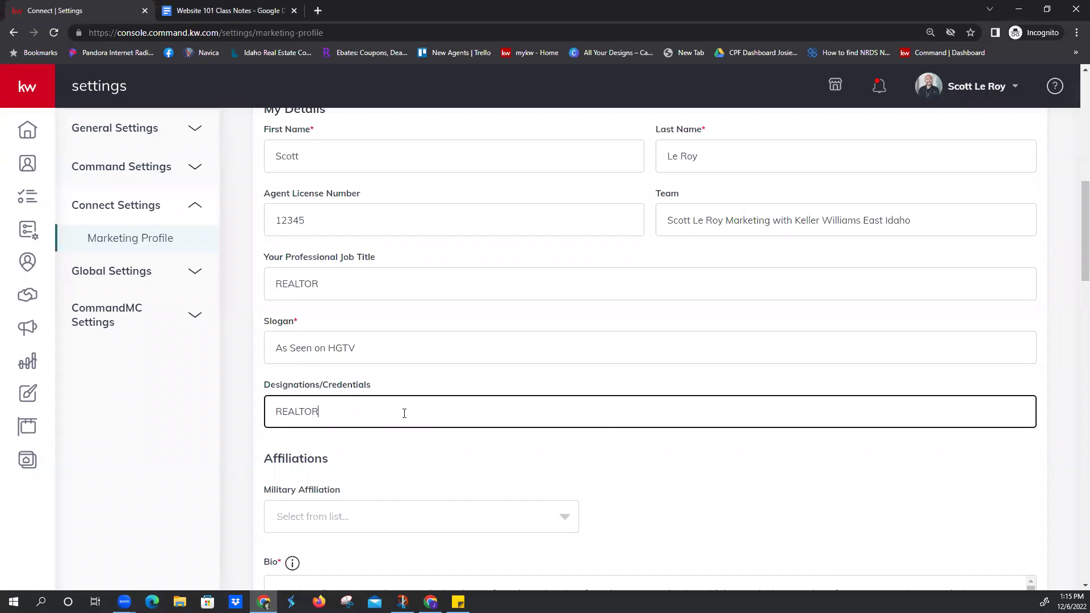
text(®)
scroll(411, 411, down, 2)
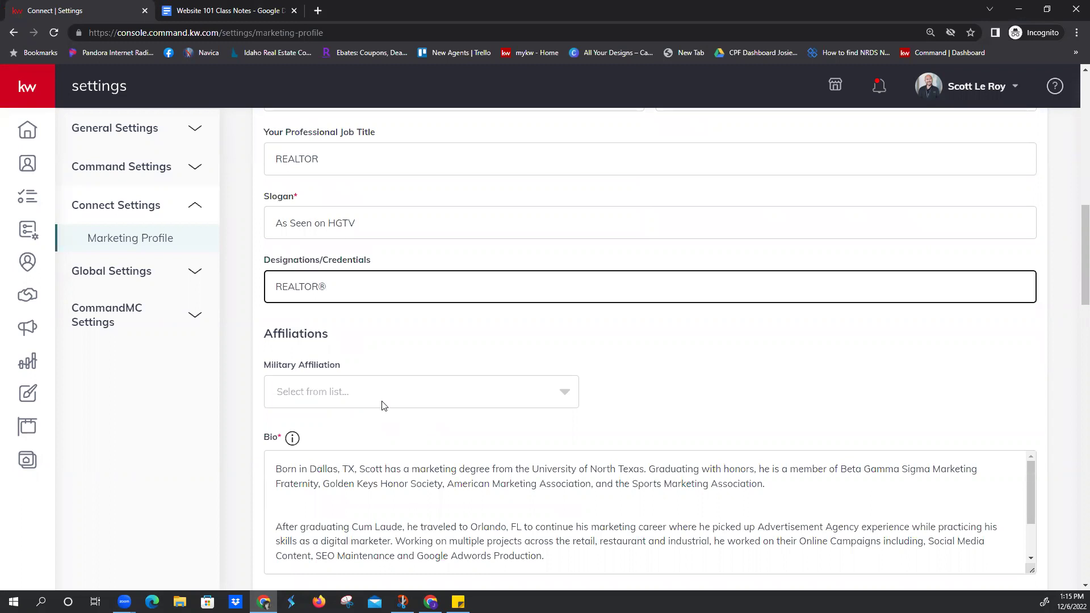
click(565, 398)
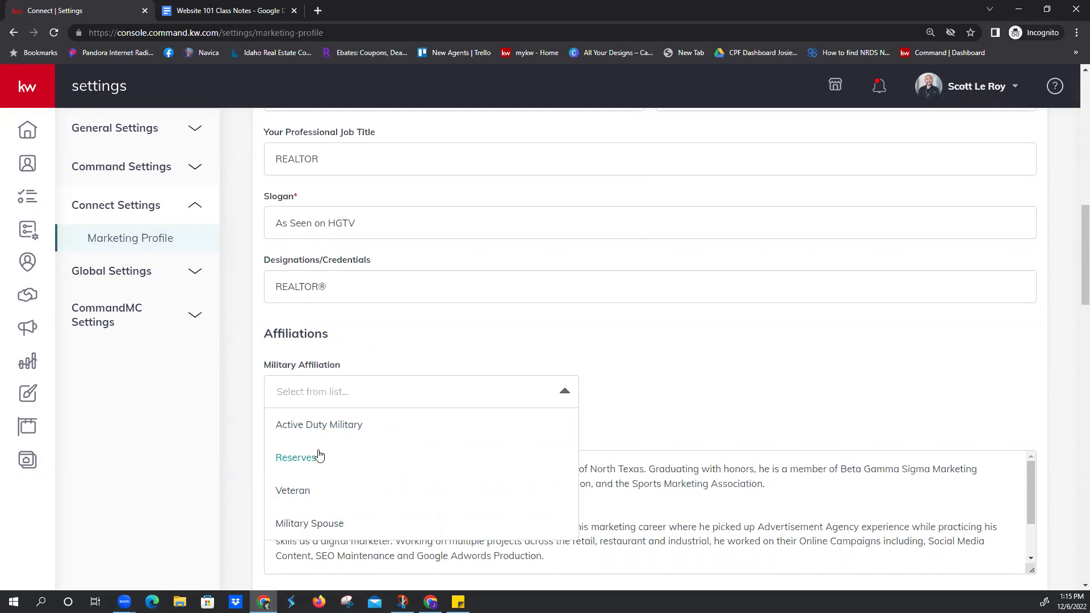
click(649, 385)
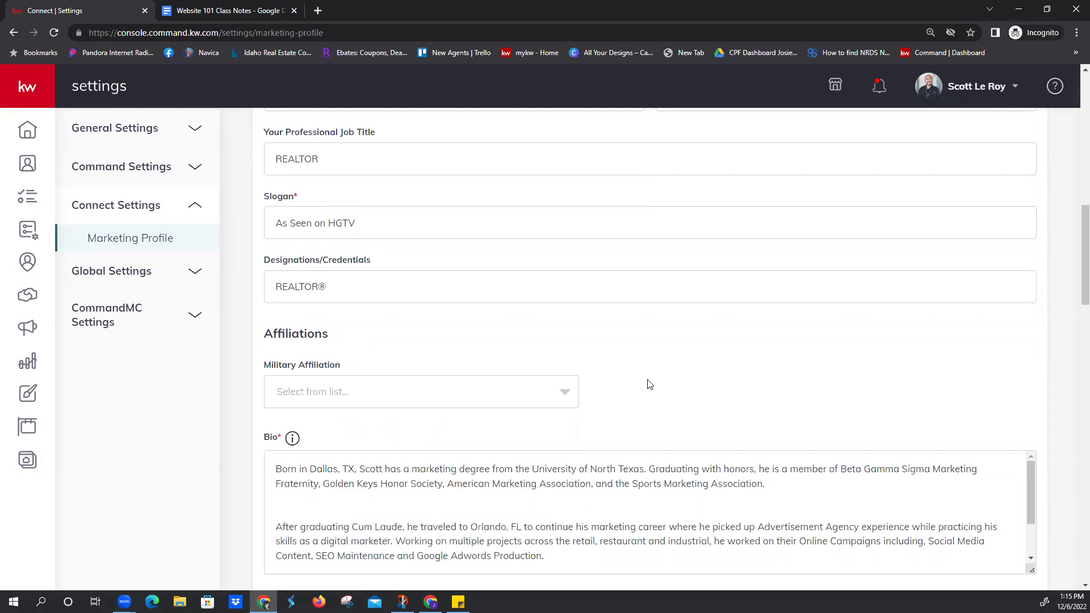
scroll(650, 384, down, 2)
scroll(568, 389, down, 1)
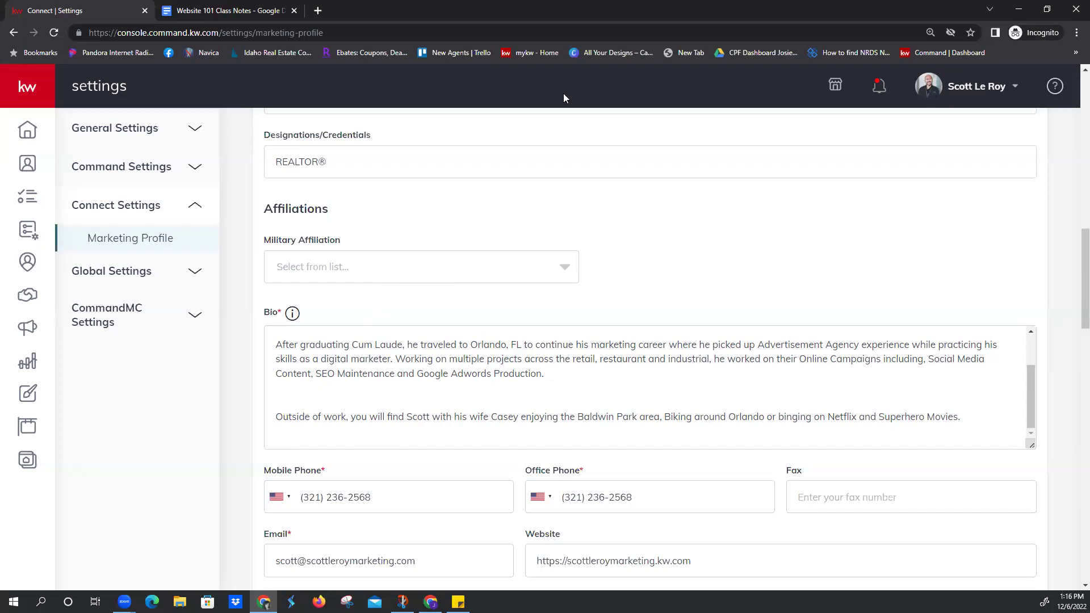
click(254, 15)
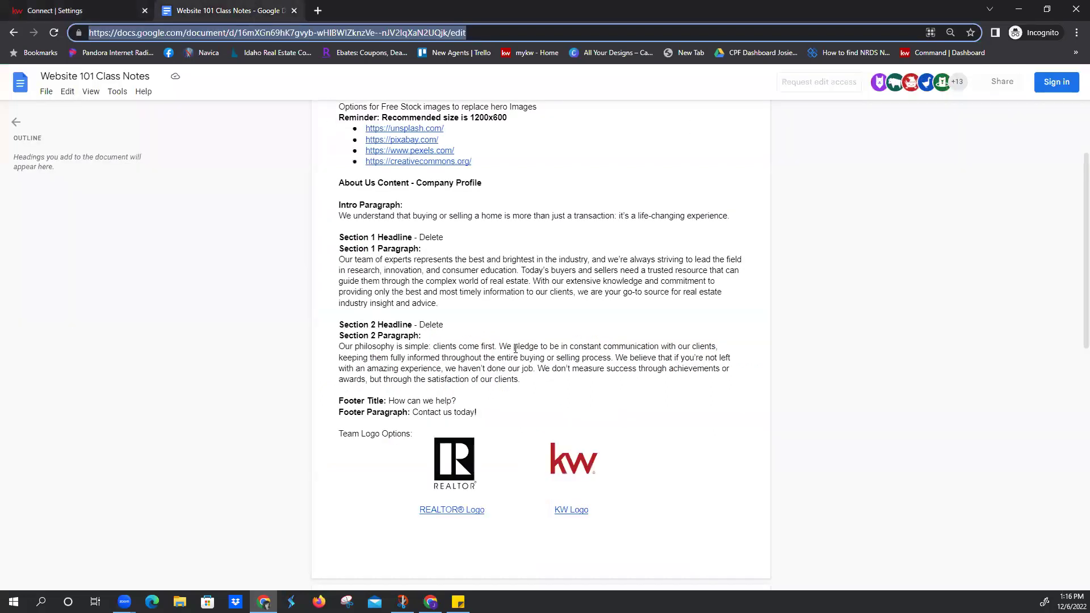
scroll(514, 345, up, 3)
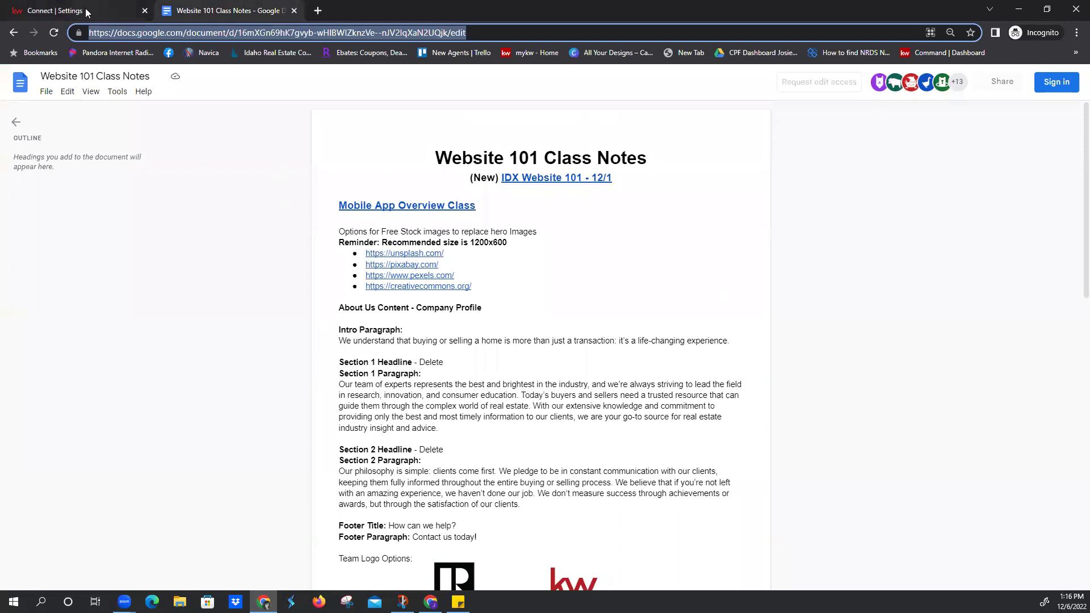
click(83, 15)
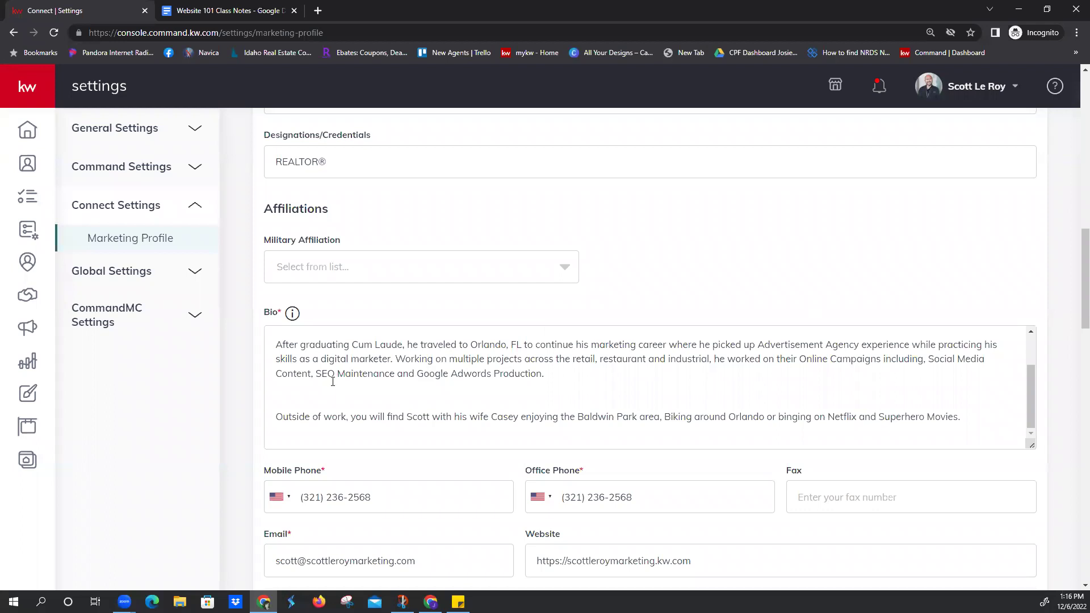
Step: Separate the Bio's 'Outside of work' paragraph from the previous one with a single blank line
click(280, 352)
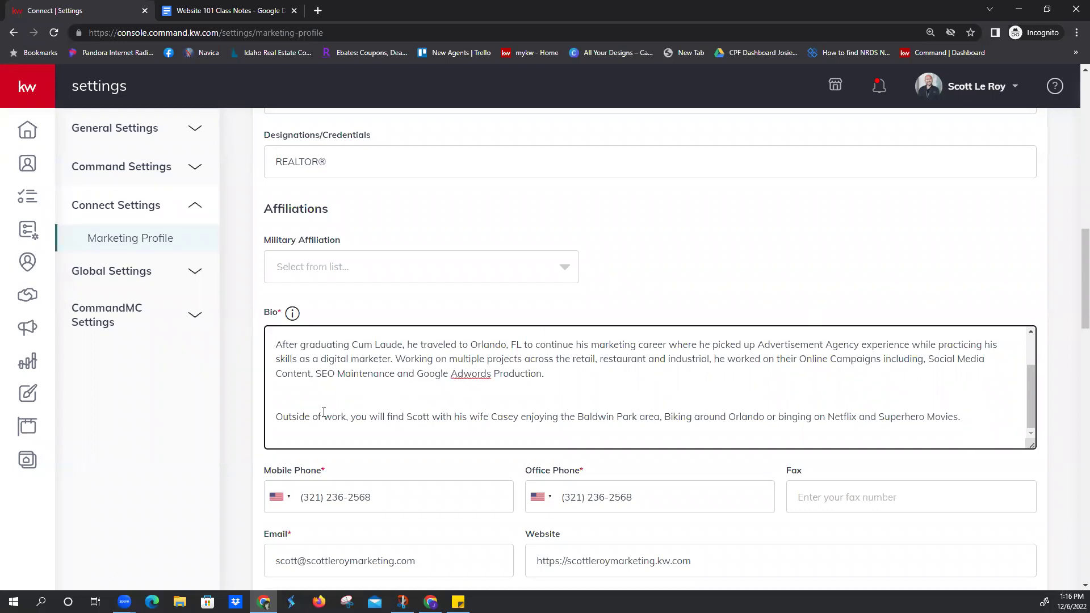
click(275, 416)
key(BackSpace)
key(BackSpace)
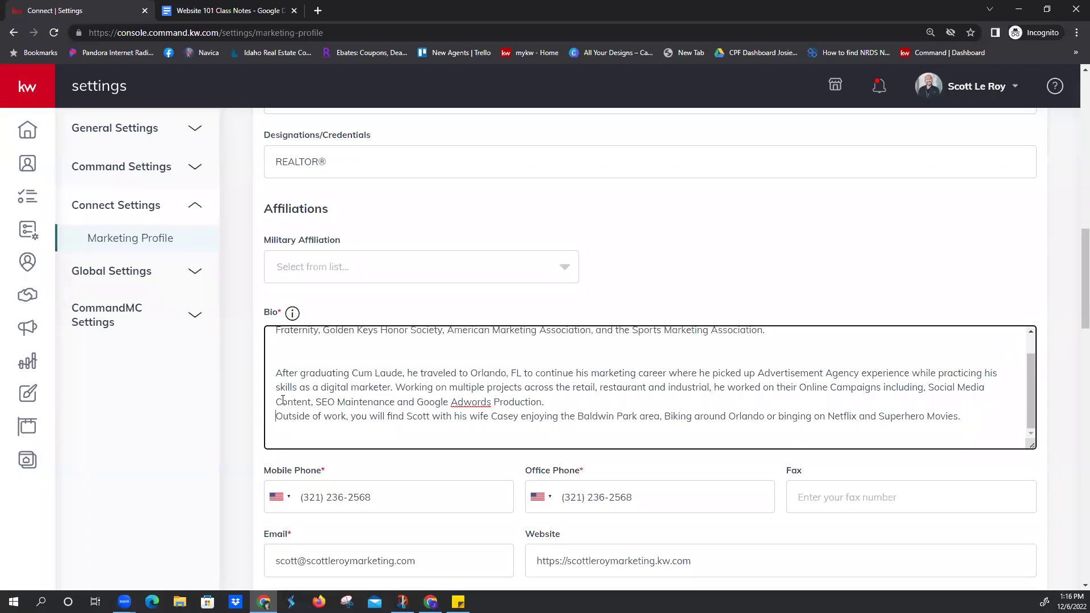
key(Return)
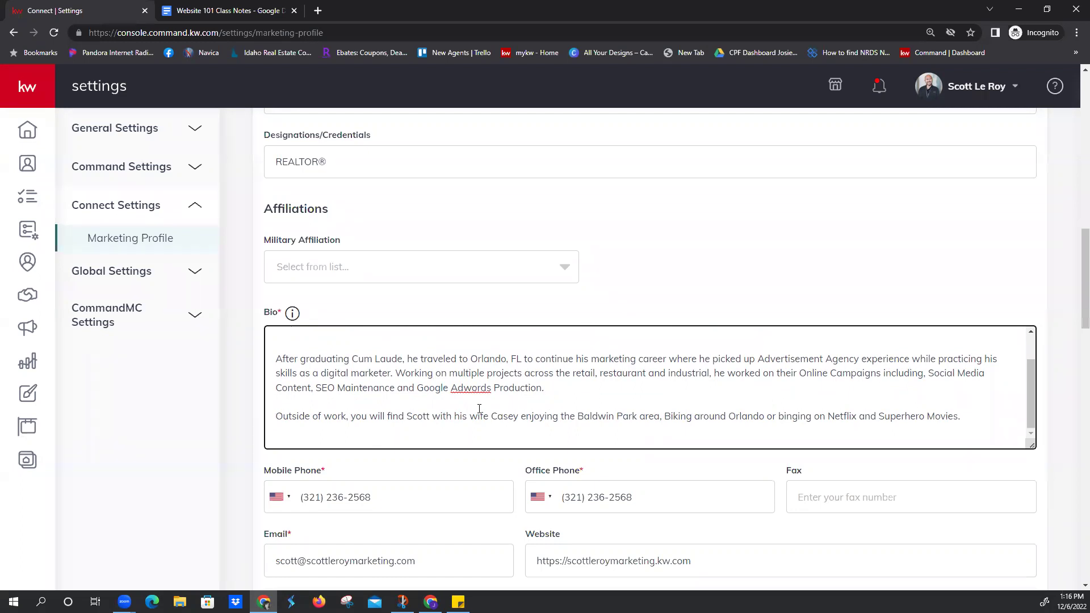
scroll(432, 420, down, 2)
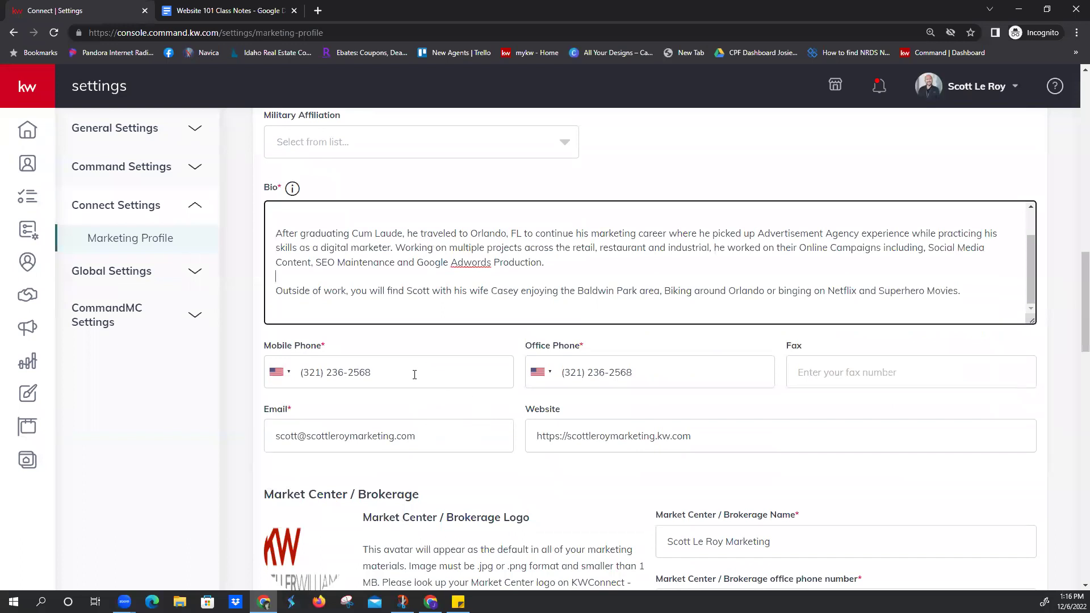
scroll(641, 368, down, 3)
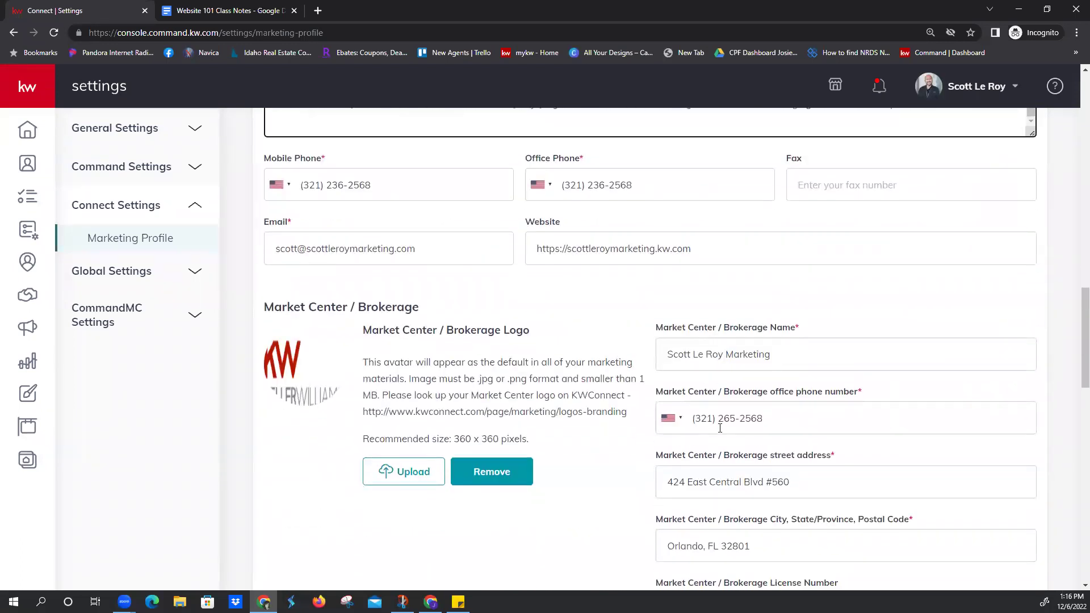
Step: Replace the Market Center / Brokerage office phone number with the new office's number
click(775, 418)
drag(775, 419, 649, 417)
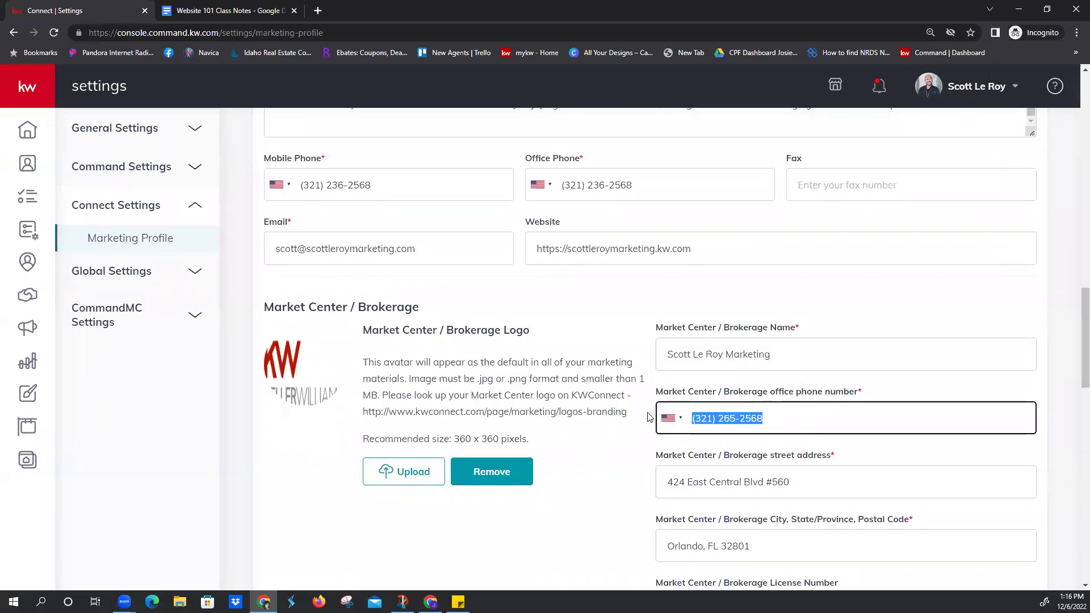
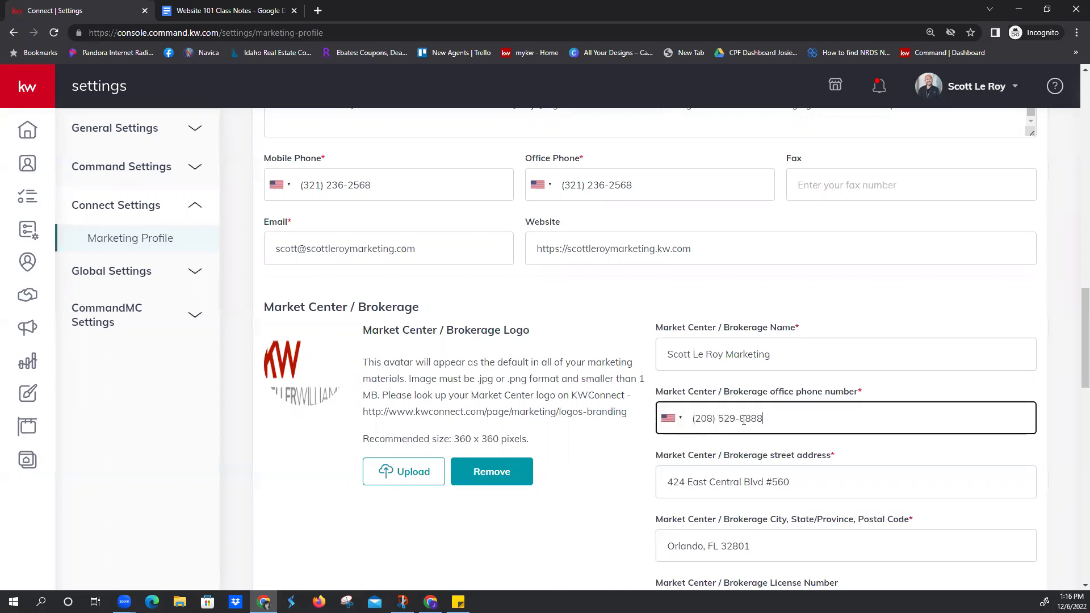
Step: Compare the mobile and office phone numbers to confirm they match
click(374, 183)
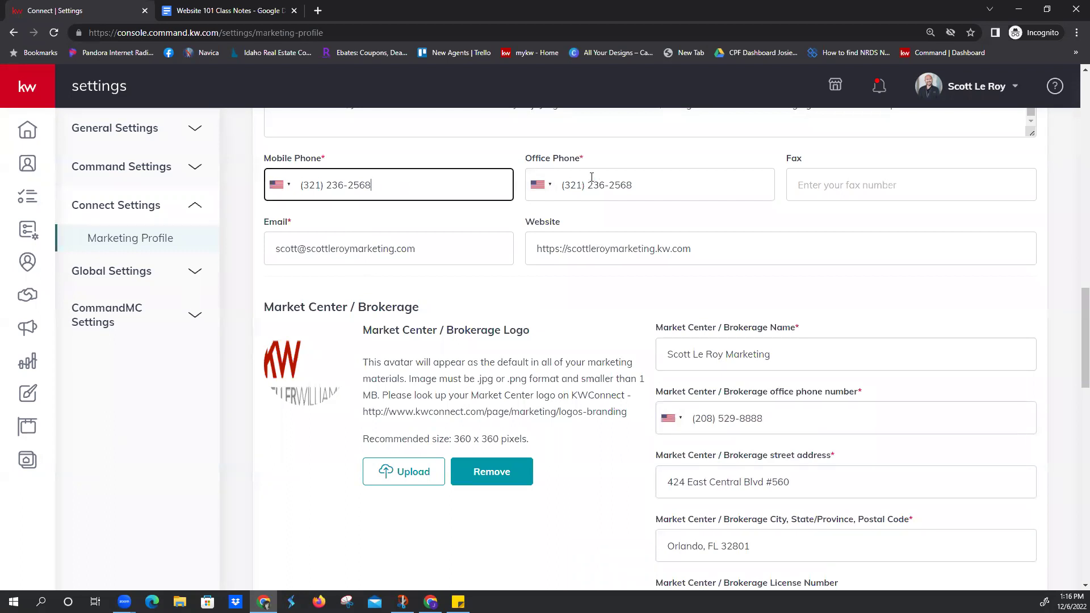
click(767, 419)
click(650, 184)
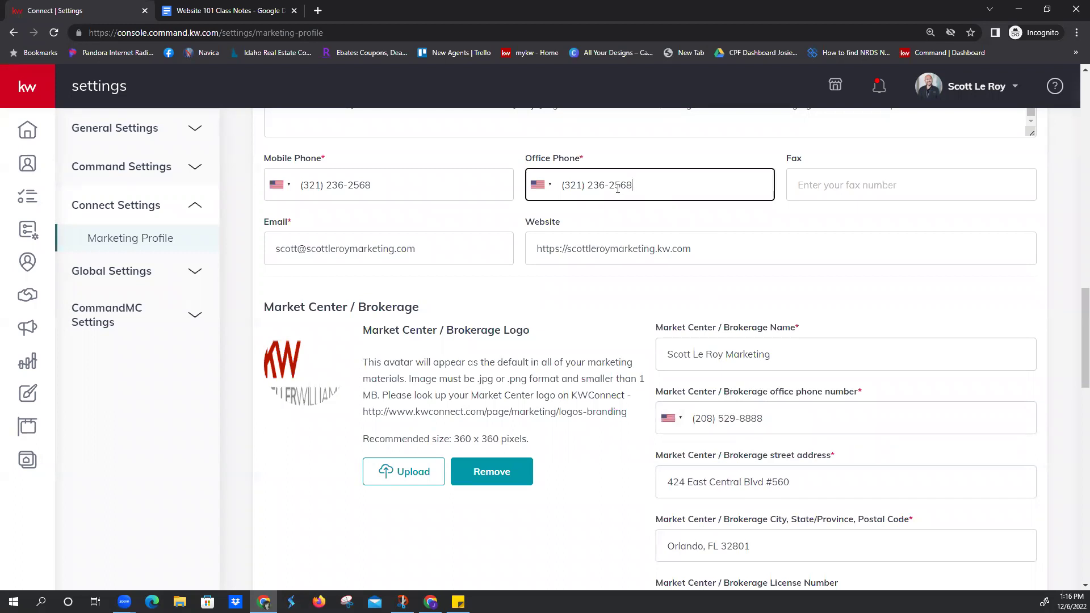
drag(409, 185, 263, 193)
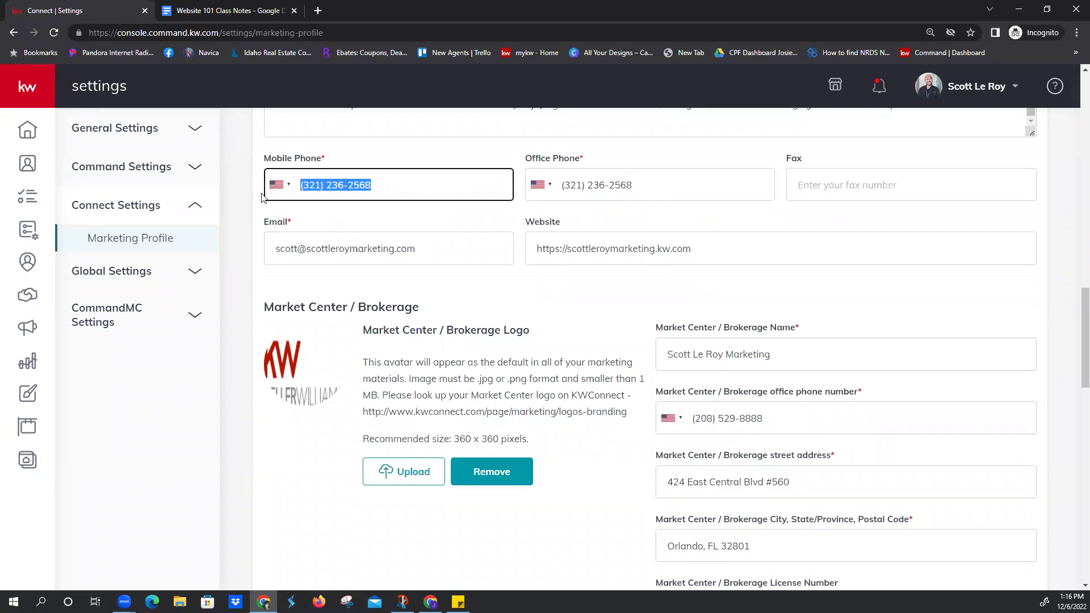
drag(640, 184, 479, 190)
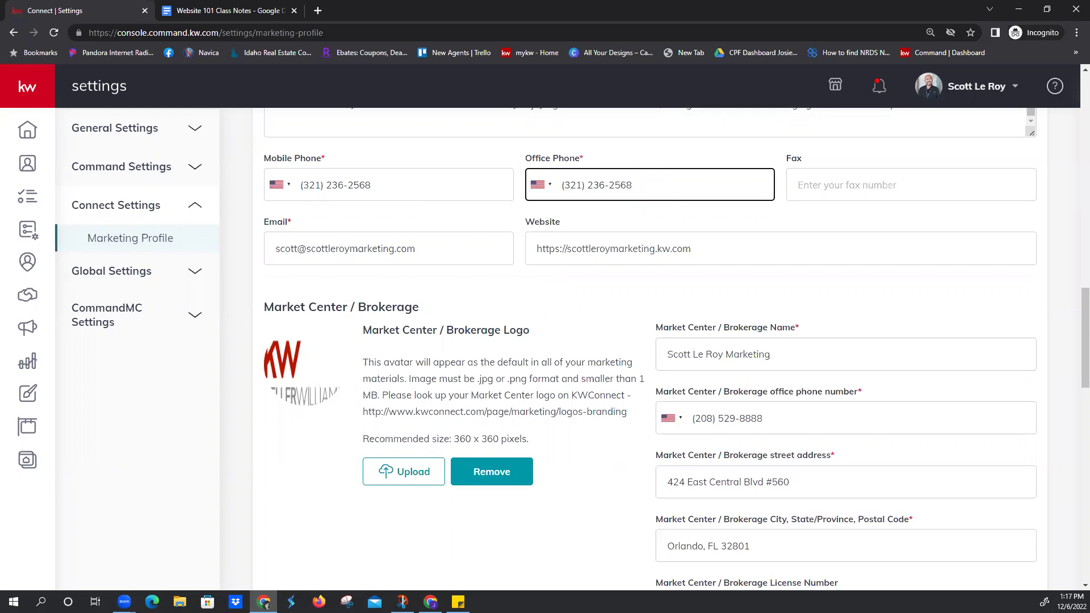
click(850, 182)
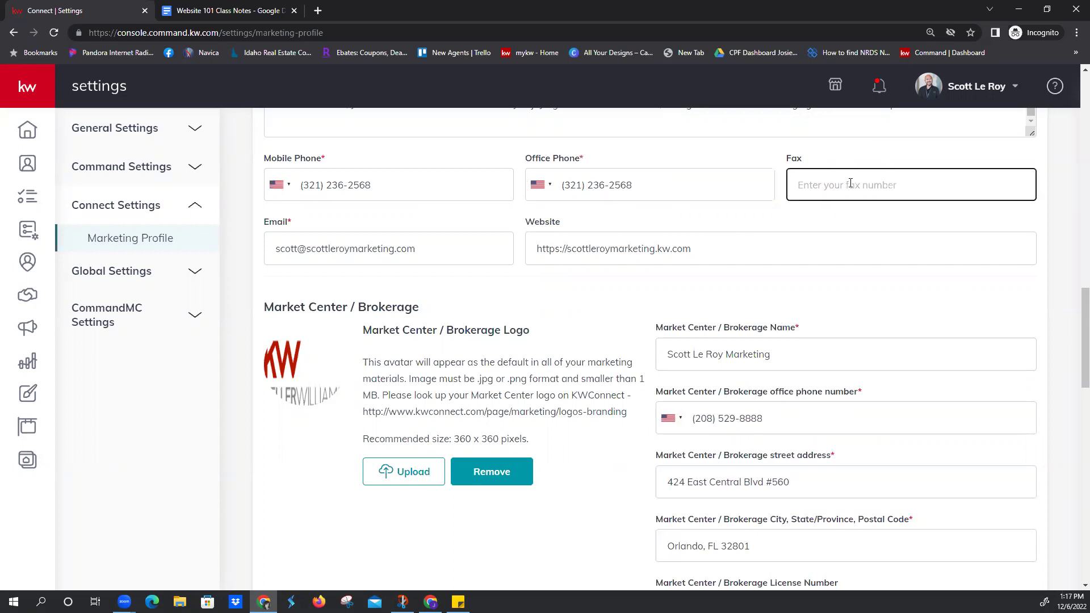
click(463, 253)
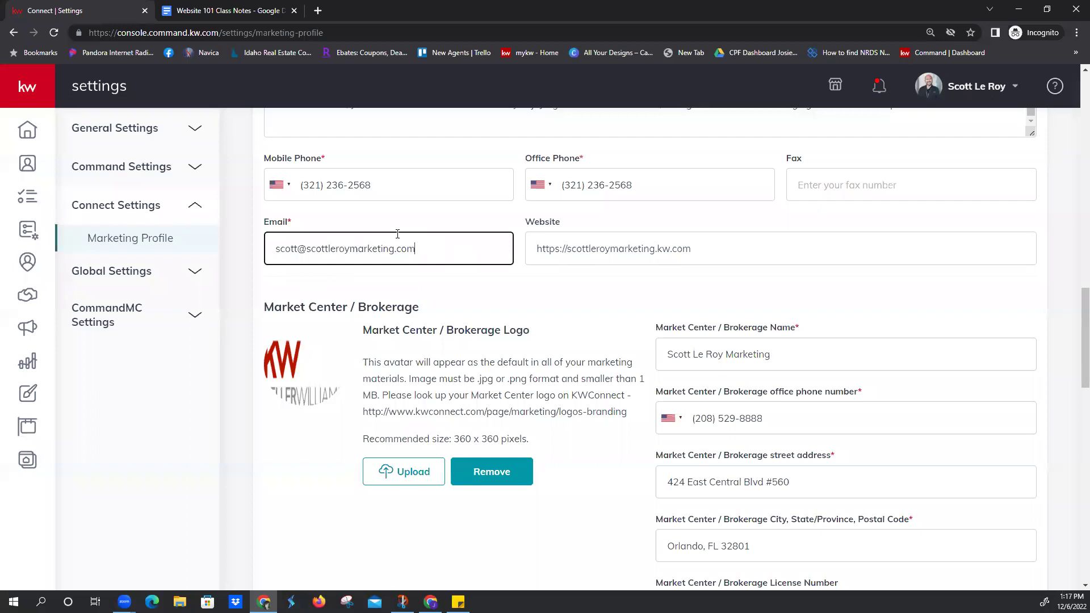
click(696, 249)
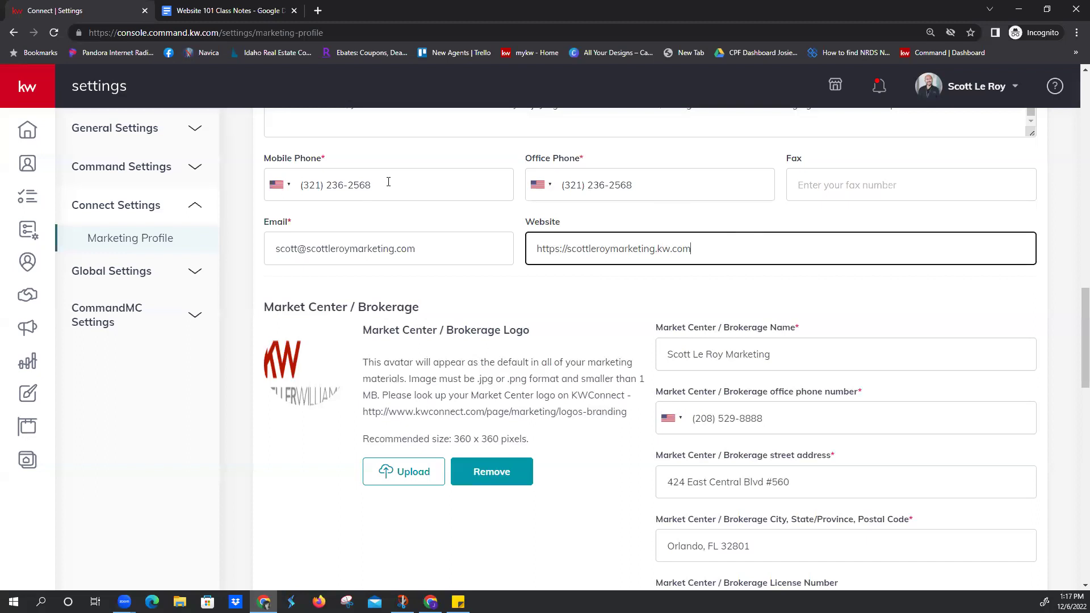
drag(389, 184, 248, 185)
key(ctrl+c)
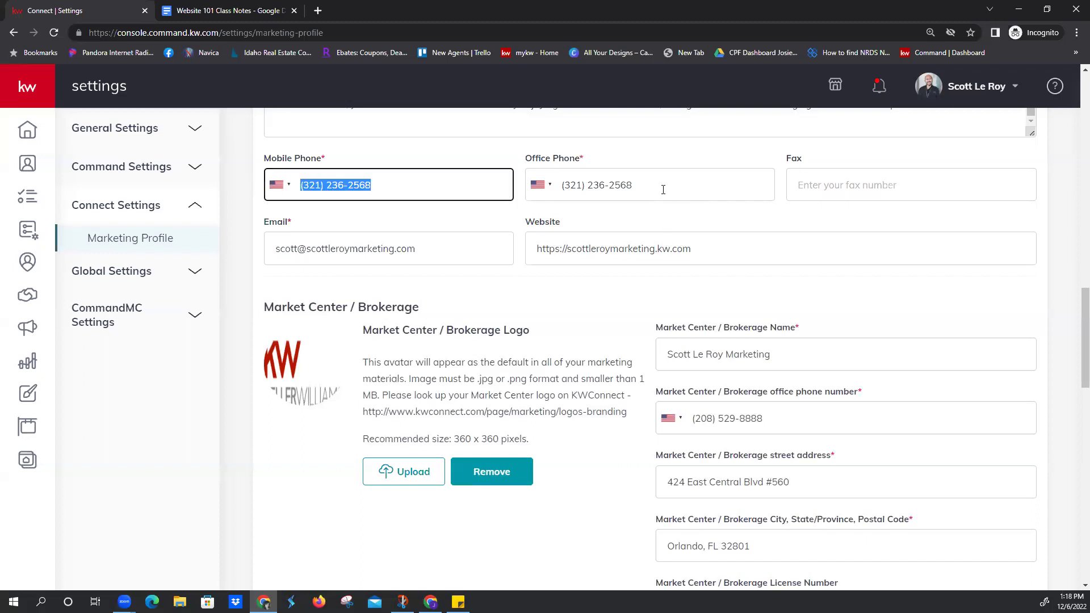
key(Tab)
key(ctrl+v)
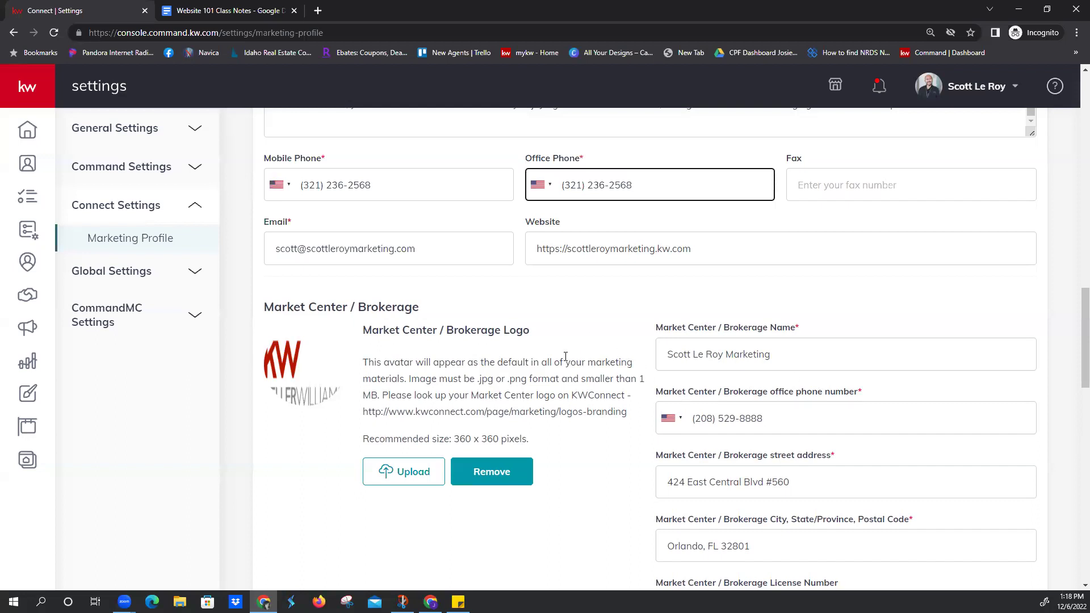
click(698, 248)
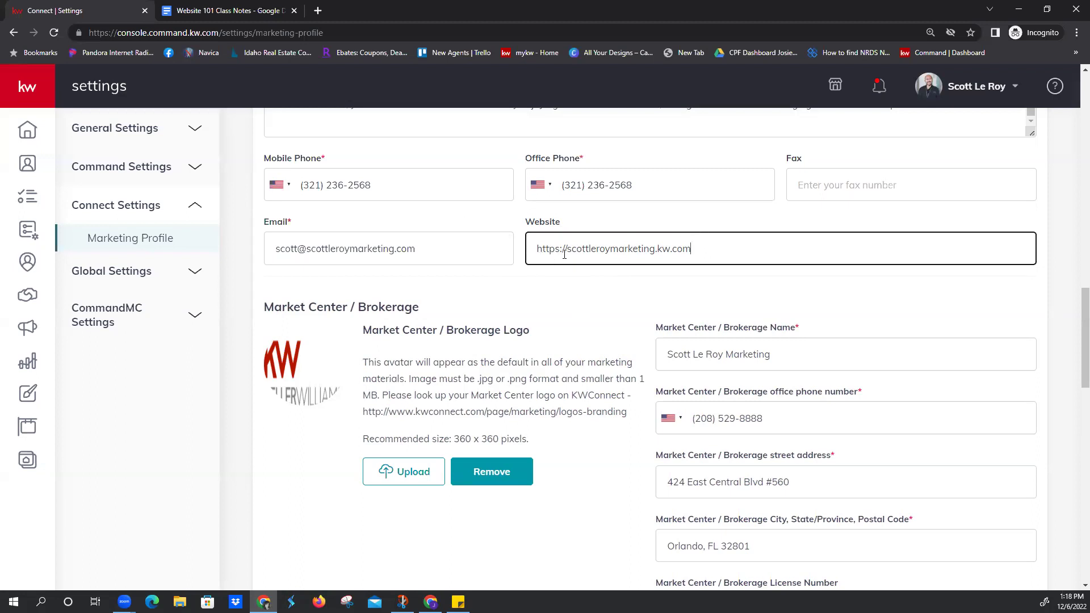
click(567, 248)
text(www.)
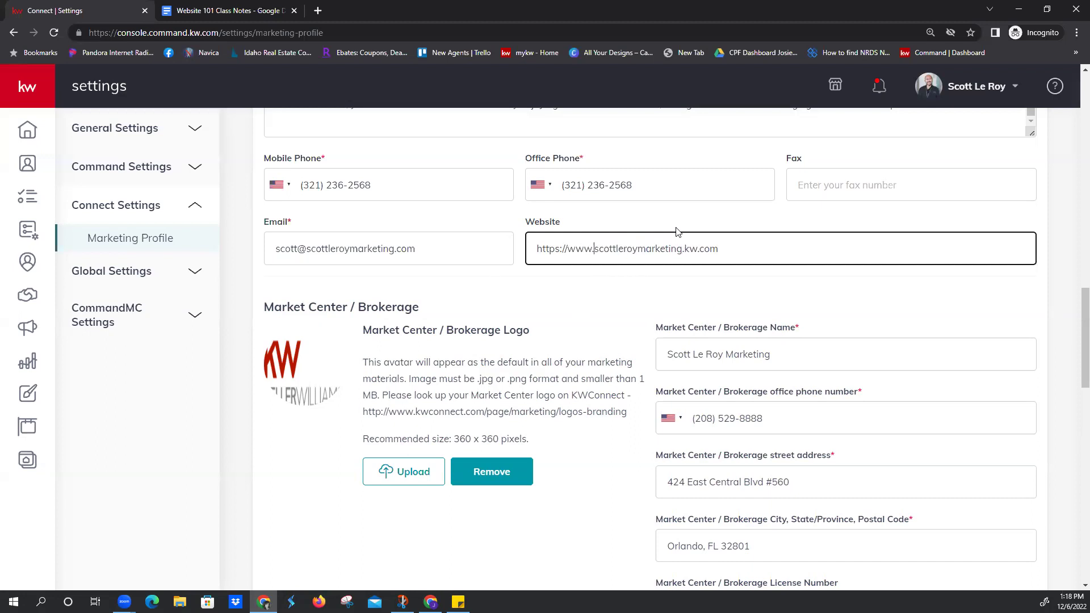
key(BackSpace)
key(BackSpace)
key(BackSpace)
key(BackSpace)
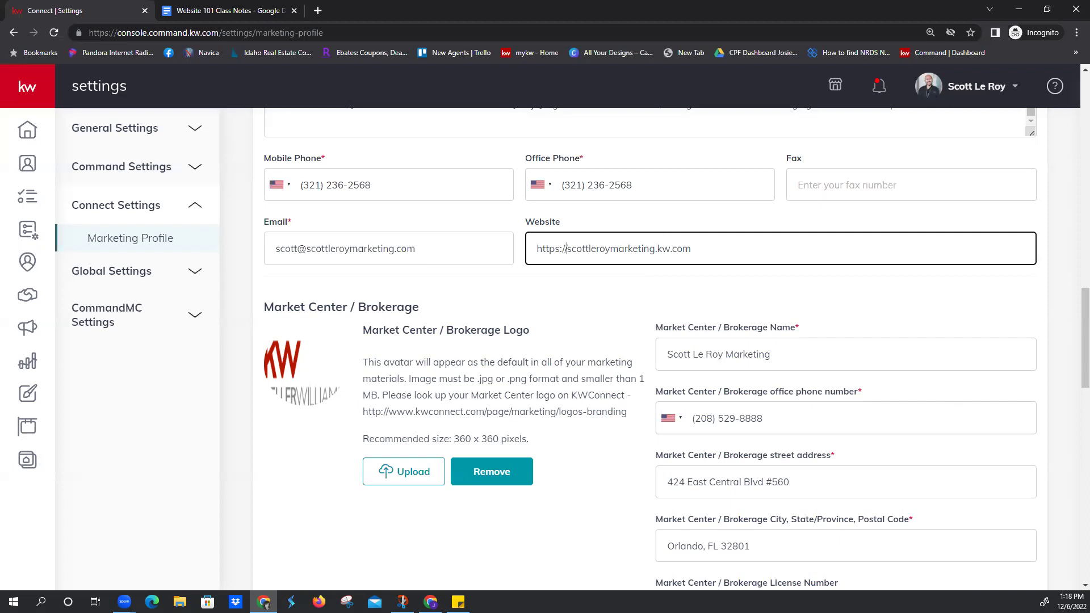
Step: Replace the Market Center / Brokerage Name with 'Keller Williams Realty East Idaho'
scroll(511, 335, down, 1)
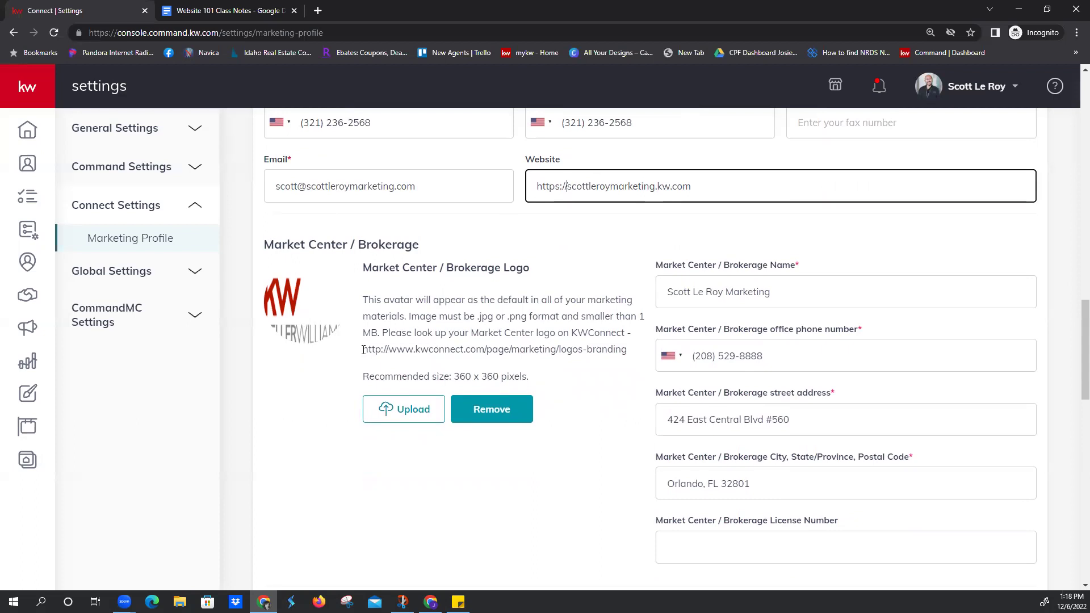
drag(363, 349, 632, 356)
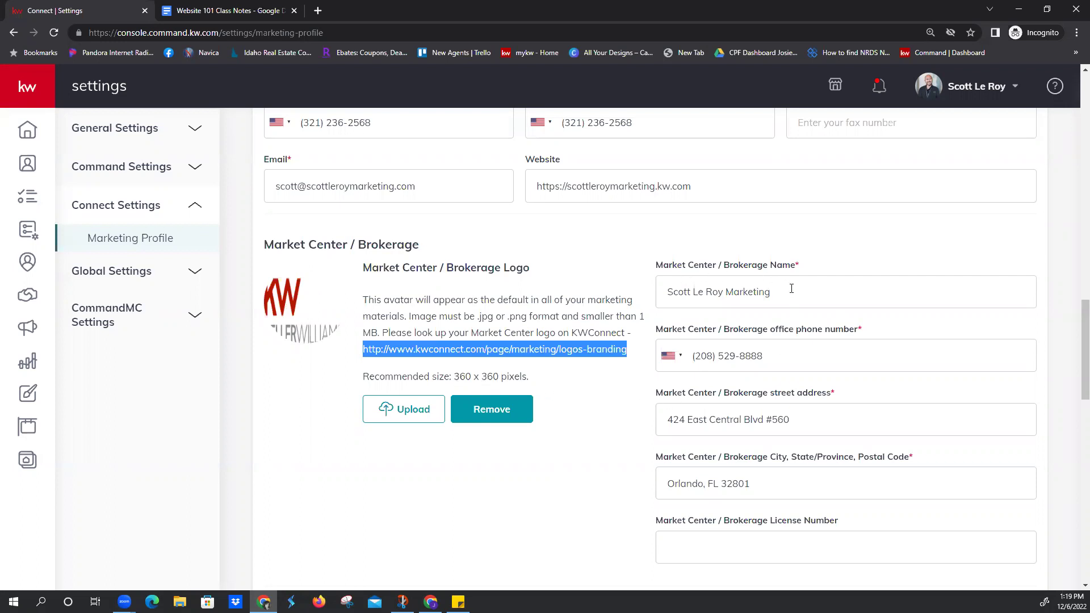
drag(791, 288, 613, 303)
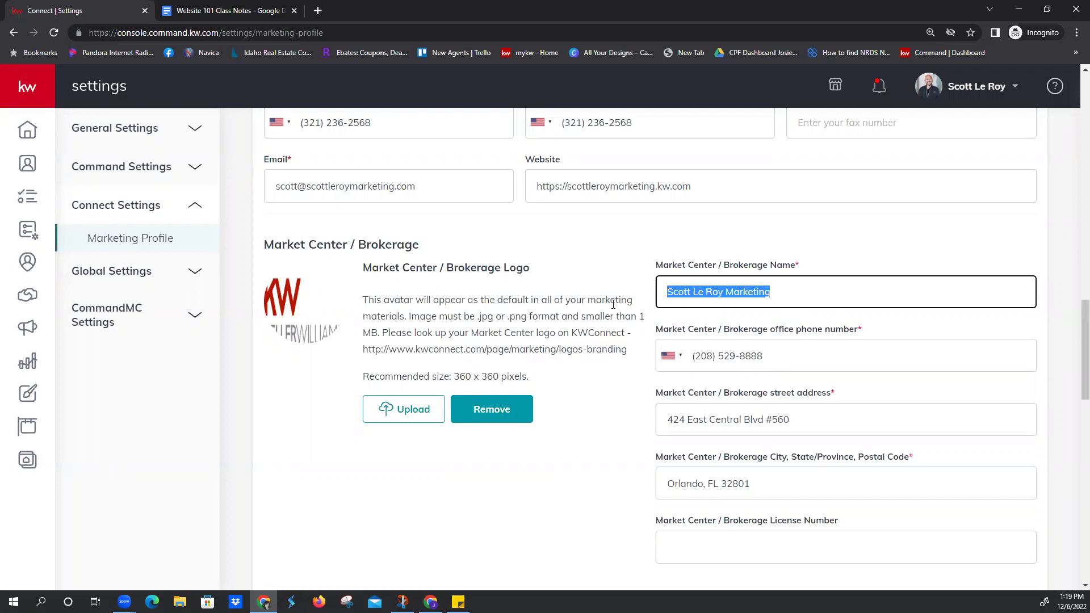
text(Kelle)
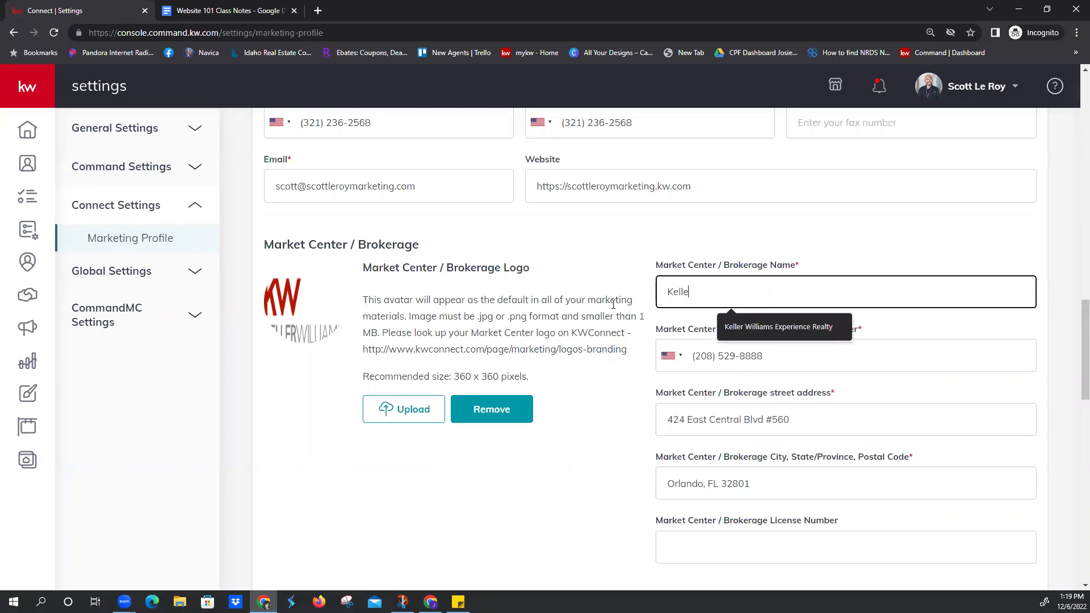
text(r Williams Realty )
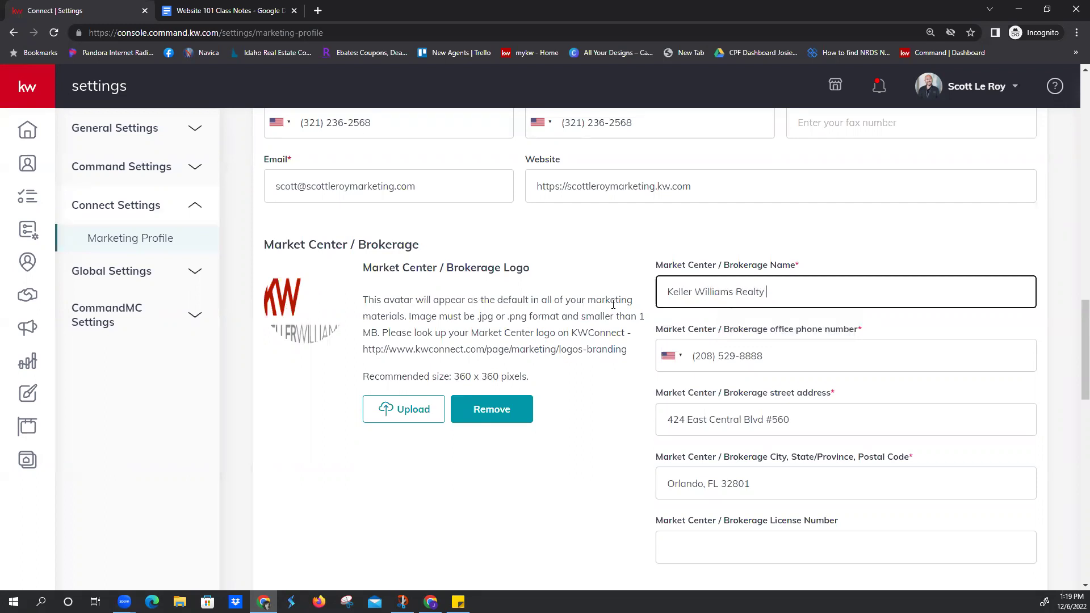
text(East Idaho)
Step: Fill in the Market Center / Brokerage License Number and scroll through the form to review it
scroll(692, 306, down, 2)
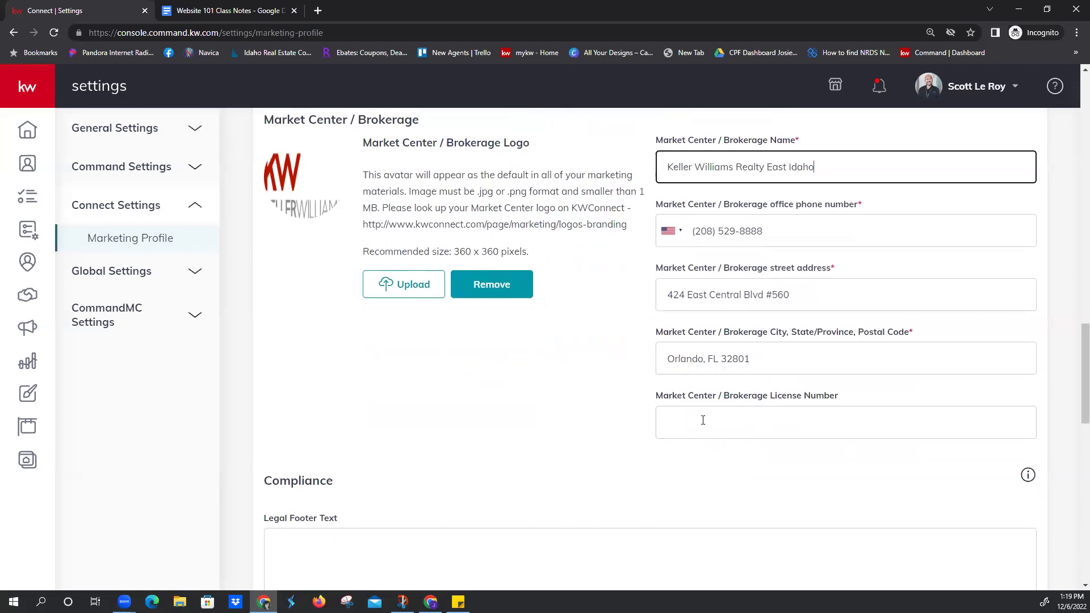
click(728, 417)
text(875)
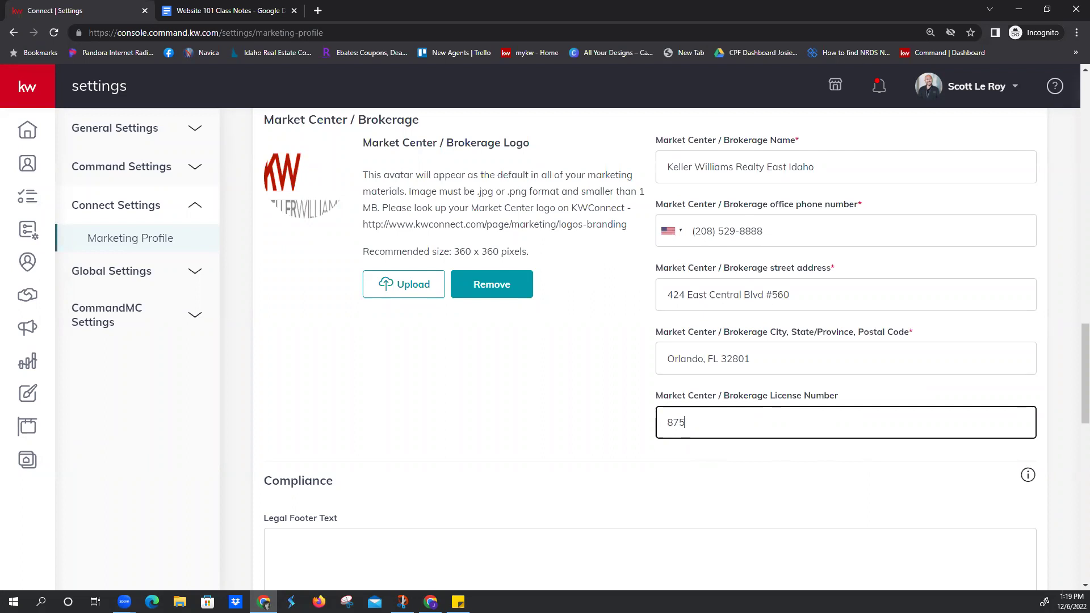
scroll(552, 428, up, 8)
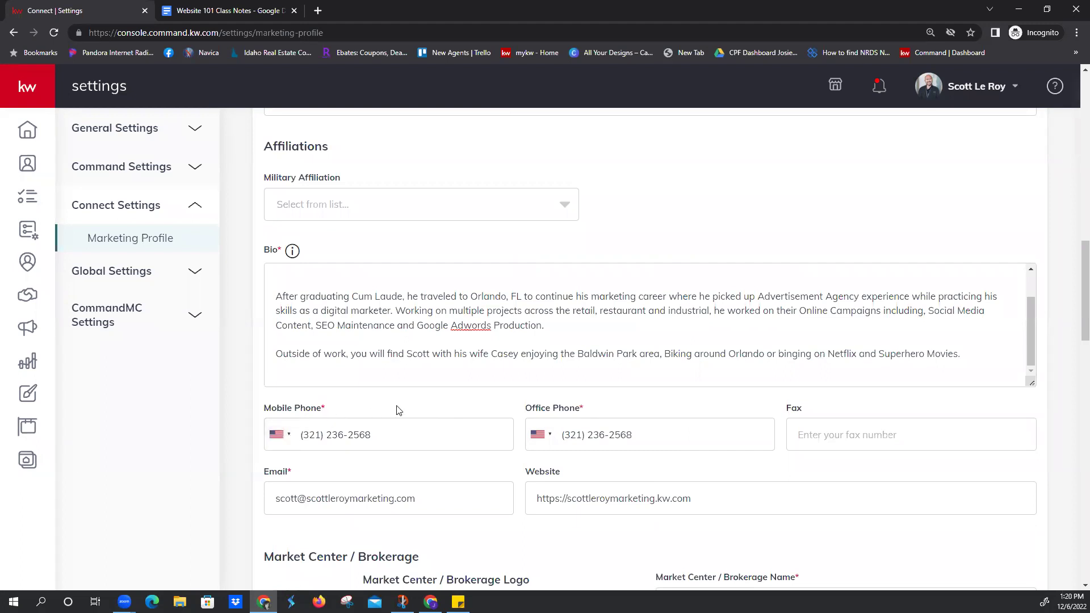
scroll(411, 411, up, 3)
scroll(418, 411, down, 1)
scroll(418, 408, up, 2)
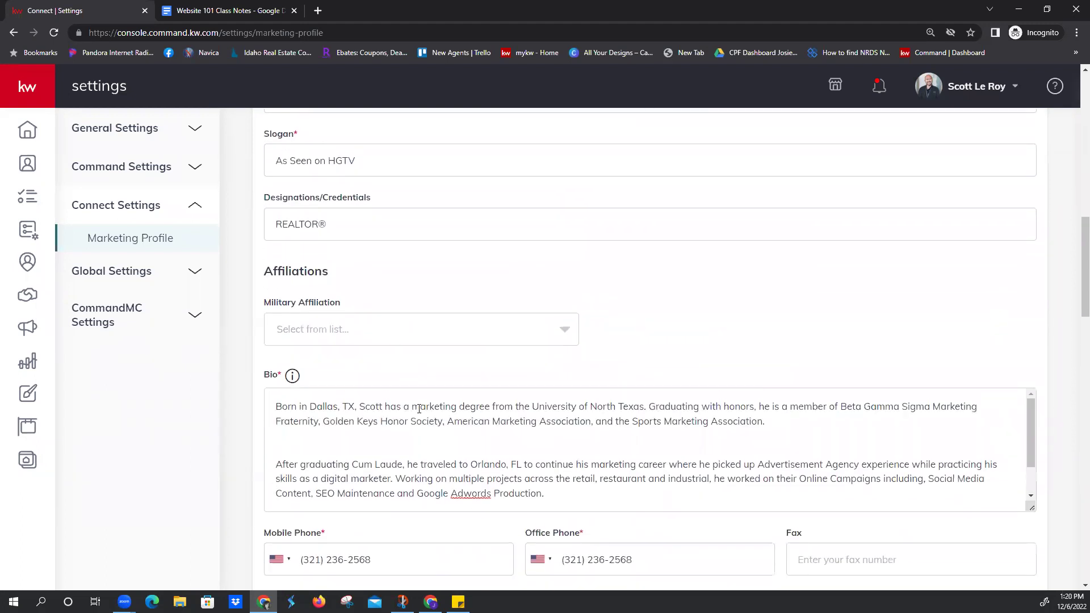
scroll(373, 407, up, 10)
scroll(593, 440, down, 12)
scroll(593, 440, down, 13)
scroll(657, 445, up, 5)
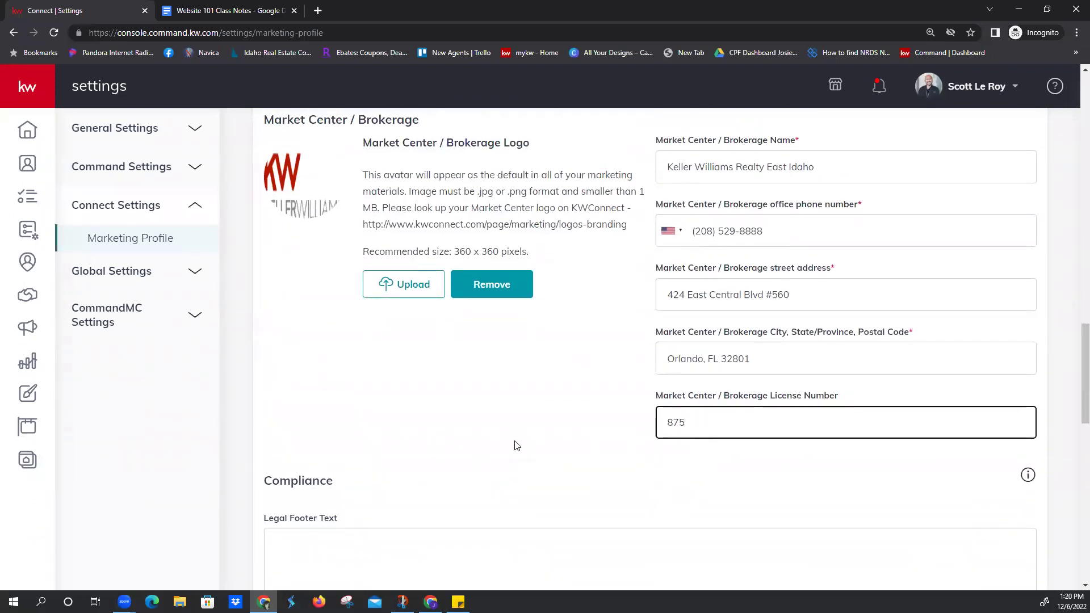
scroll(397, 427, down, 2)
click(387, 426)
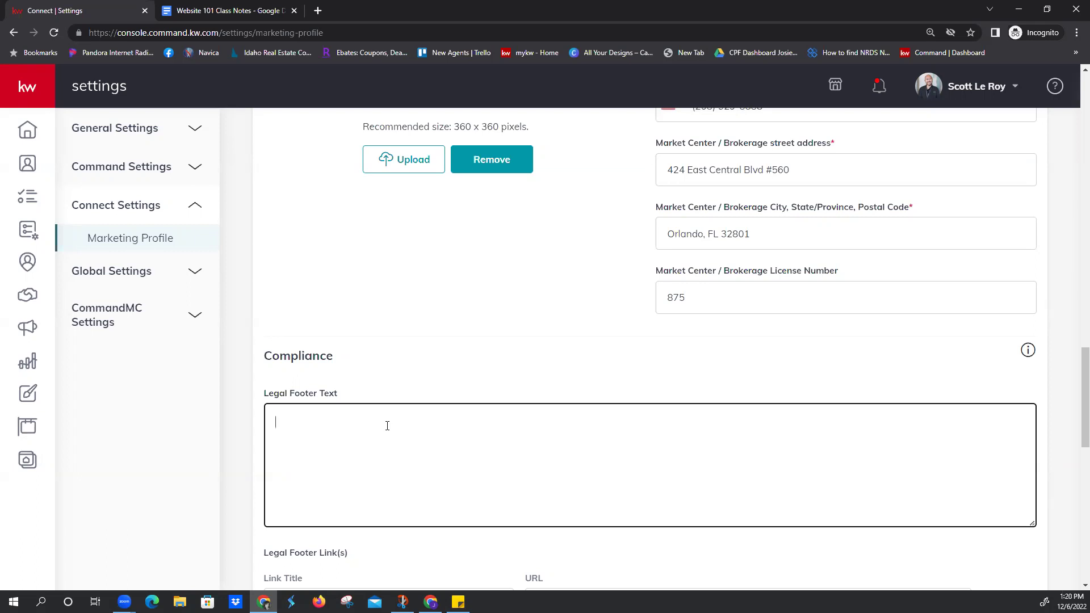
scroll(387, 426, down, 2)
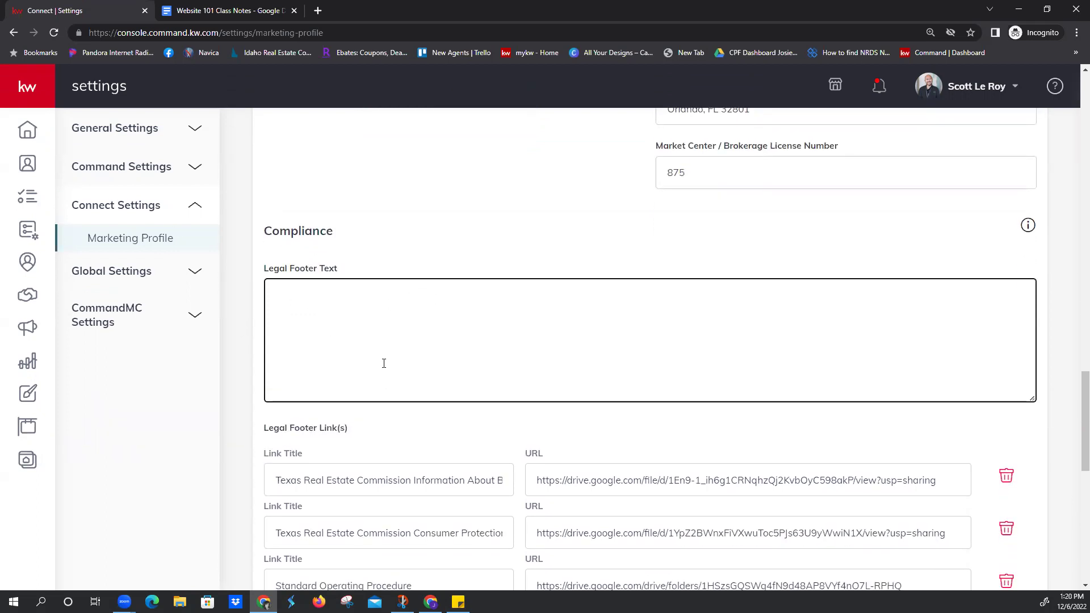
scroll(384, 363, down, 1)
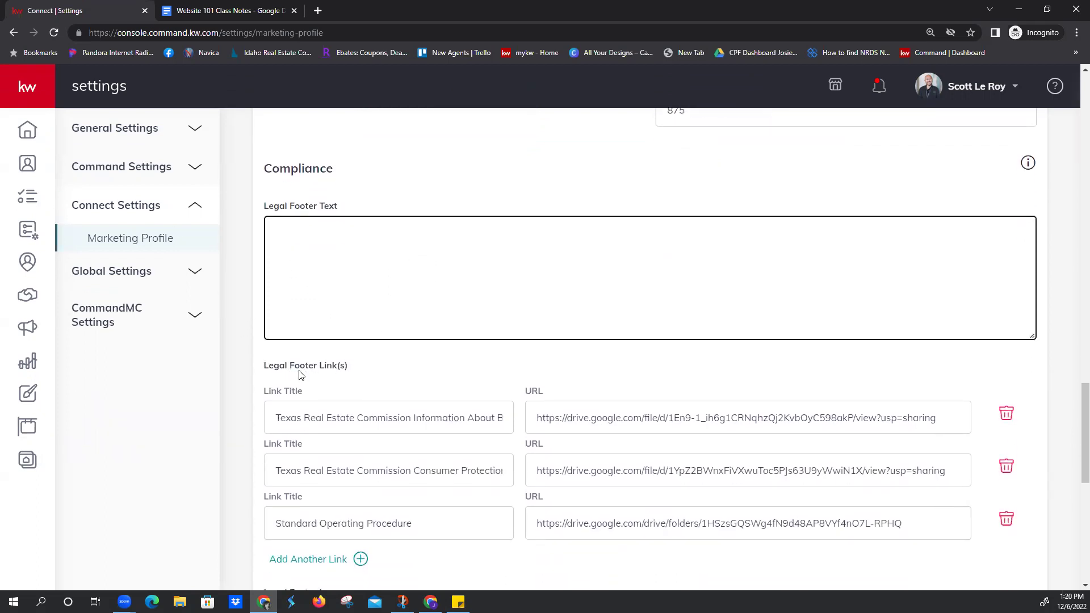
scroll(301, 375, down, 1)
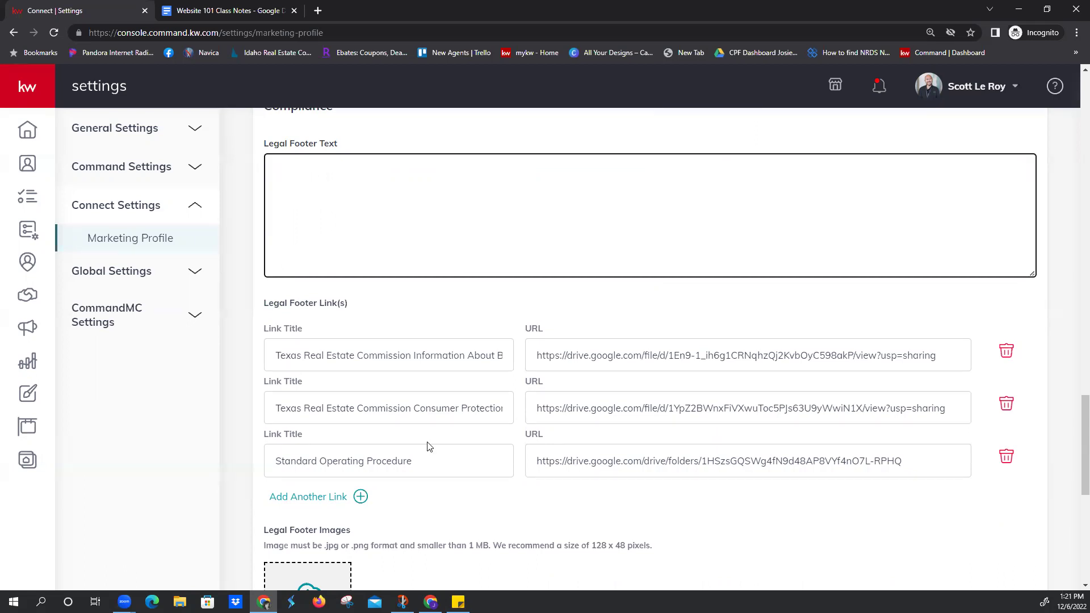
scroll(428, 447, down, 2)
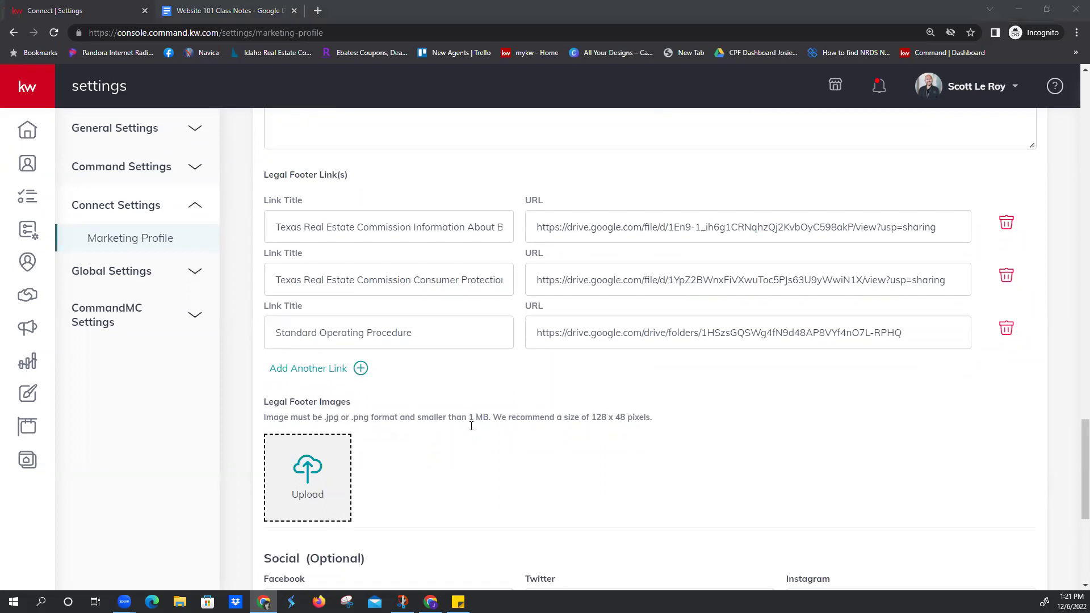
scroll(448, 396, down, 1)
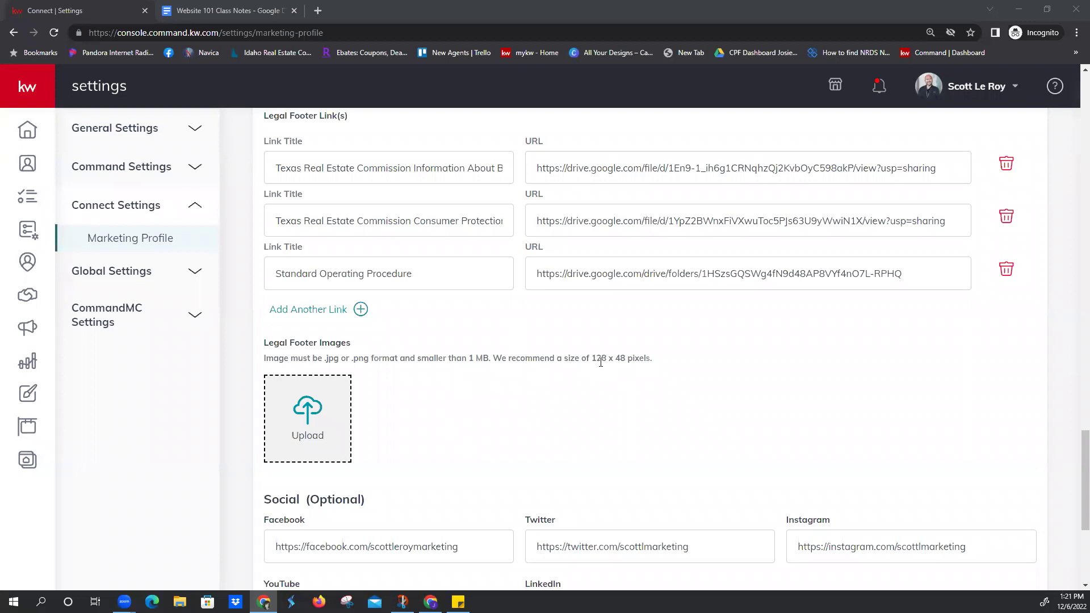
drag(591, 357, 626, 356)
click(606, 385)
scroll(511, 409, down, 1)
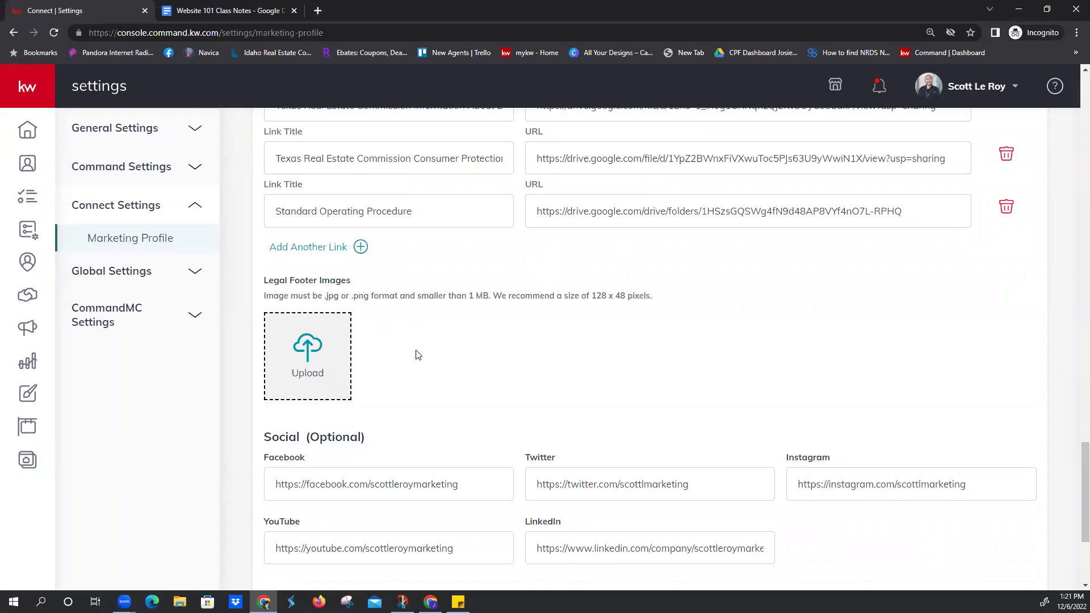
scroll(418, 355, down, 2)
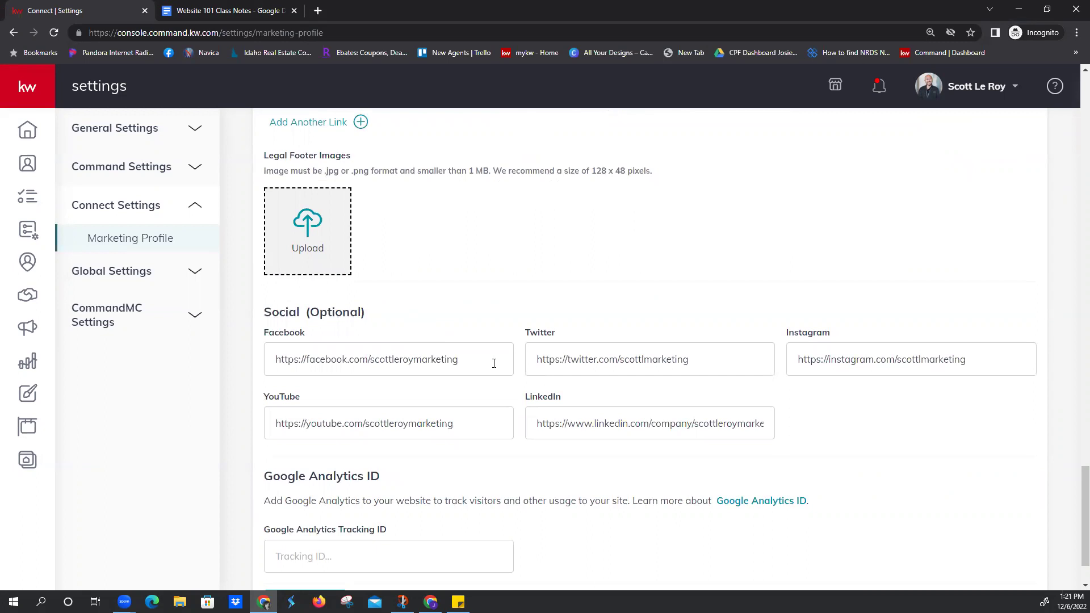
click(336, 32)
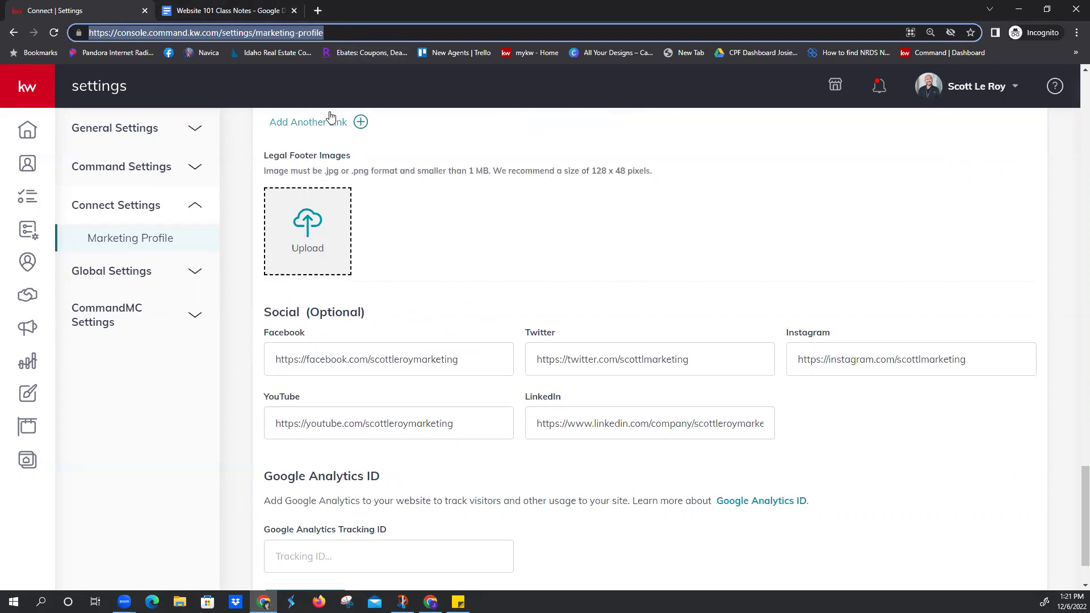
click(415, 300)
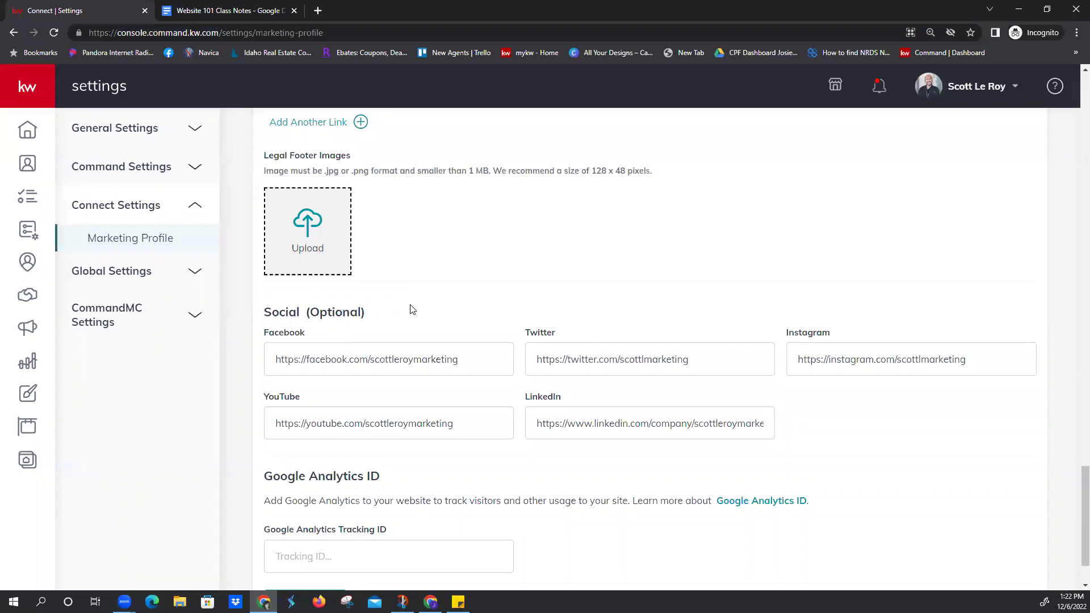
click(393, 359)
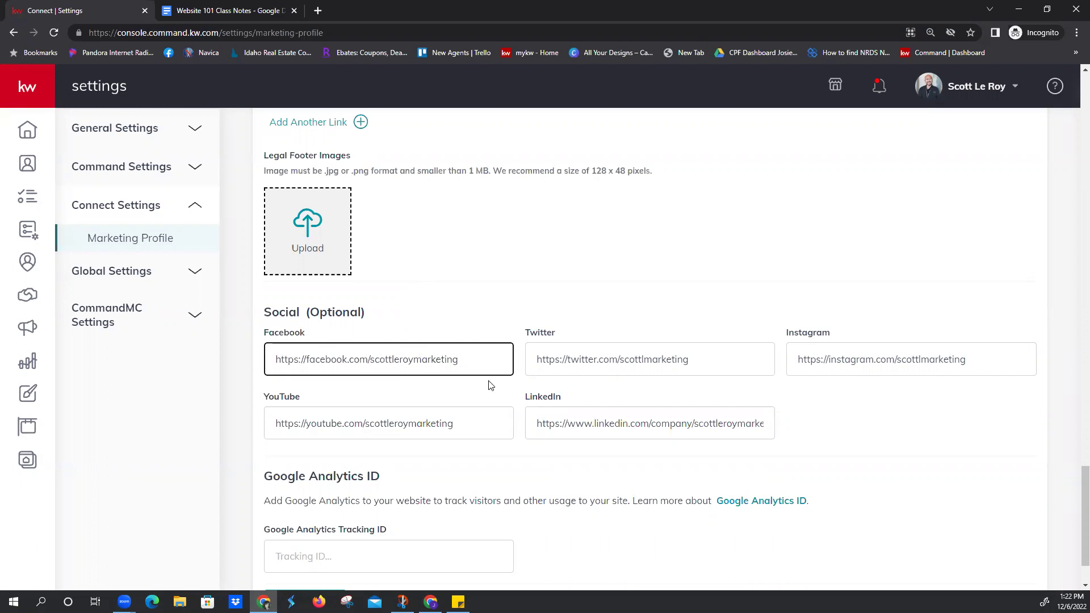
scroll(491, 384, down, 2)
scroll(489, 382, down, 1)
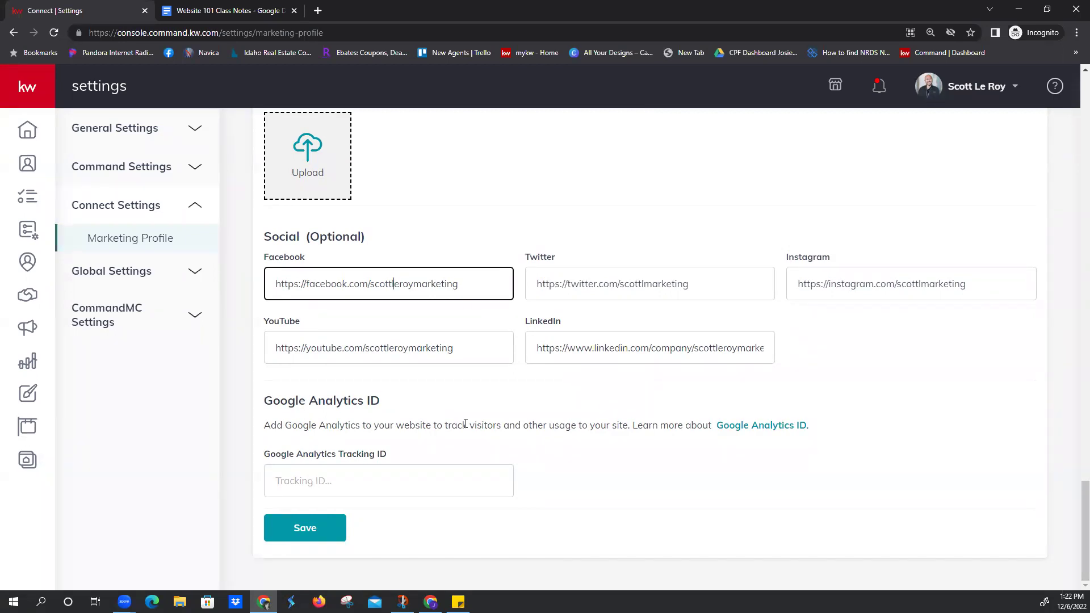
click(353, 478)
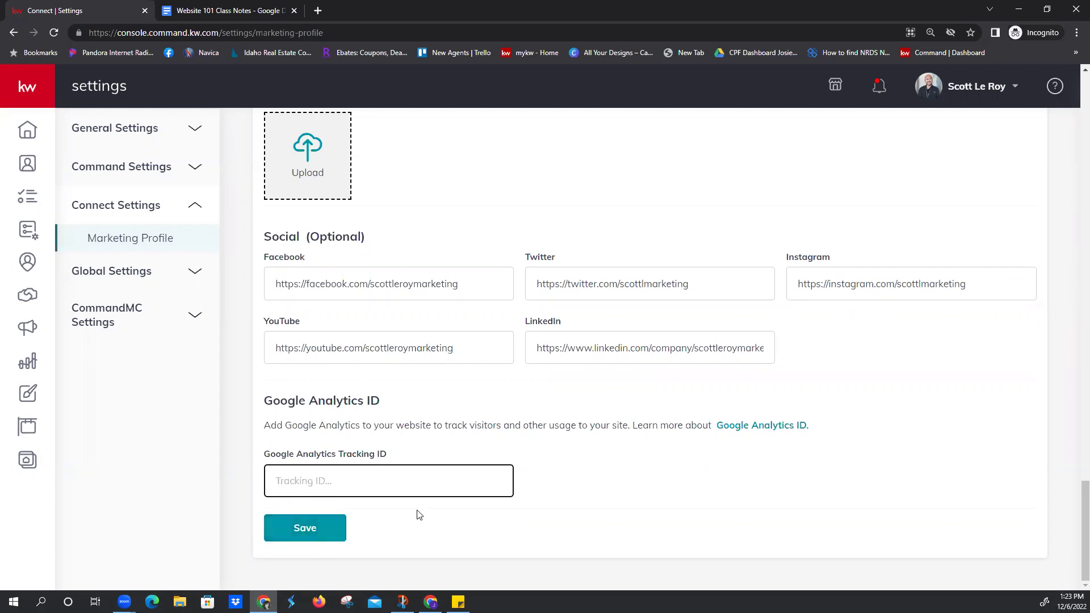
scroll(419, 515, up, 2)
scroll(419, 515, up, 10)
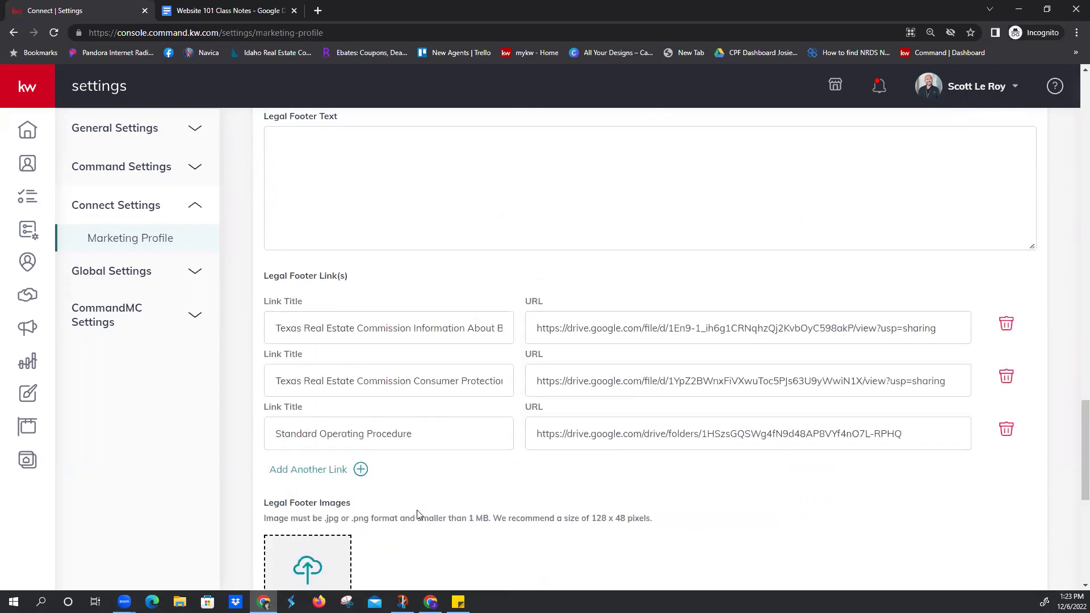
scroll(419, 515, up, 10)
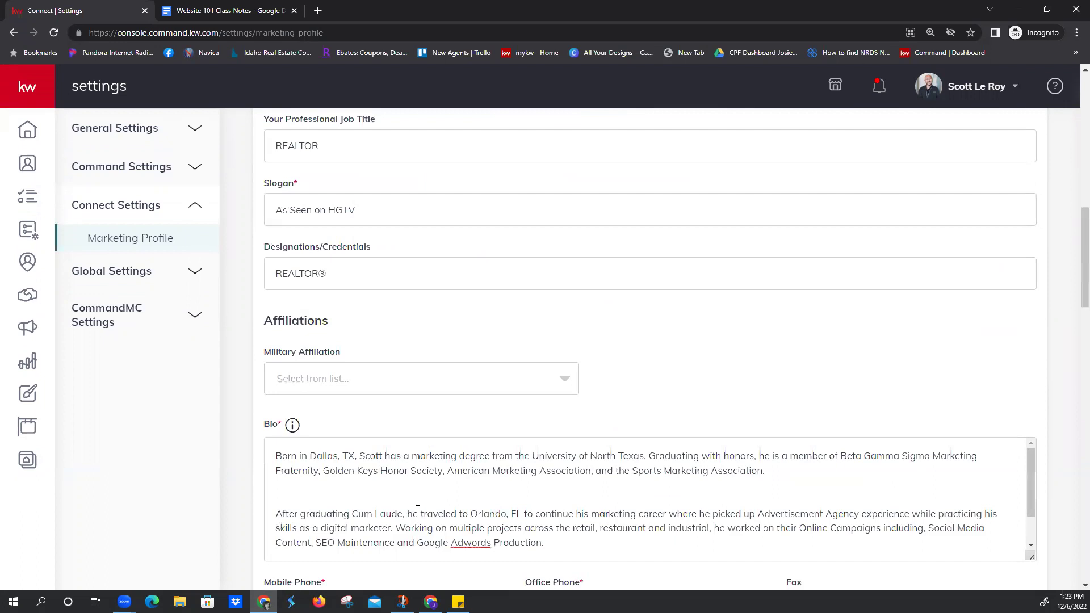
scroll(419, 515, up, 8)
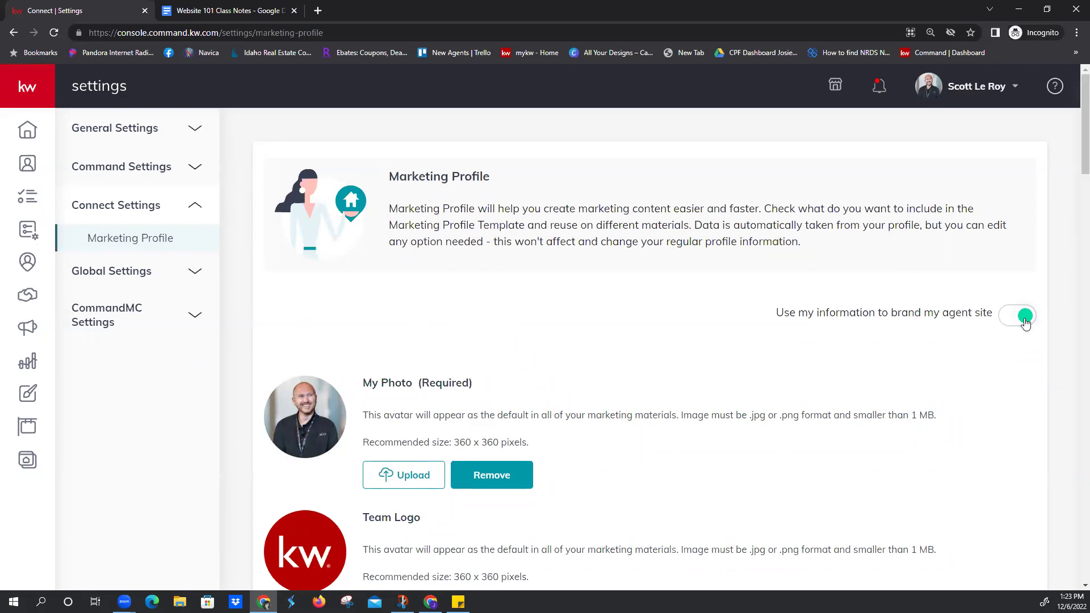
Step: Scroll through the whole Marketing Profile, then switch to the Website 101 Class Notes document
scroll(849, 356, down, 5)
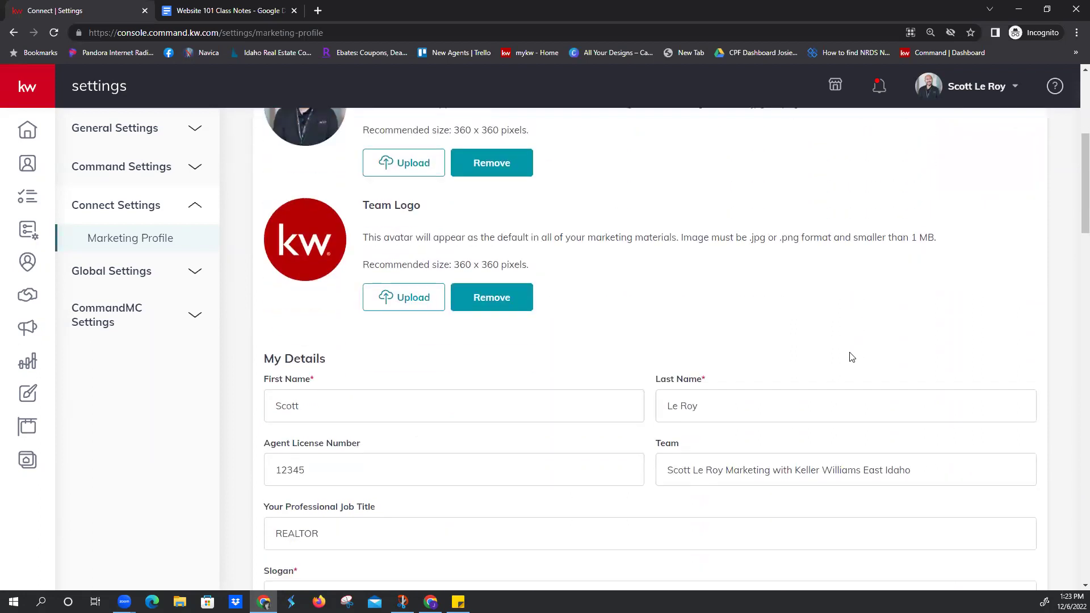
scroll(849, 356, down, 15)
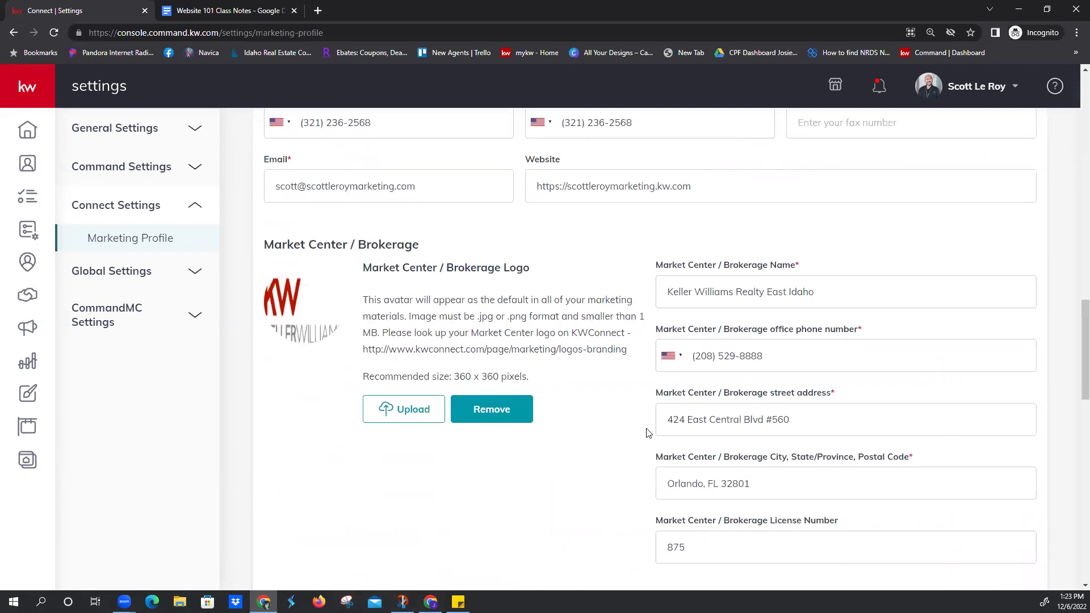
scroll(648, 432, down, 10)
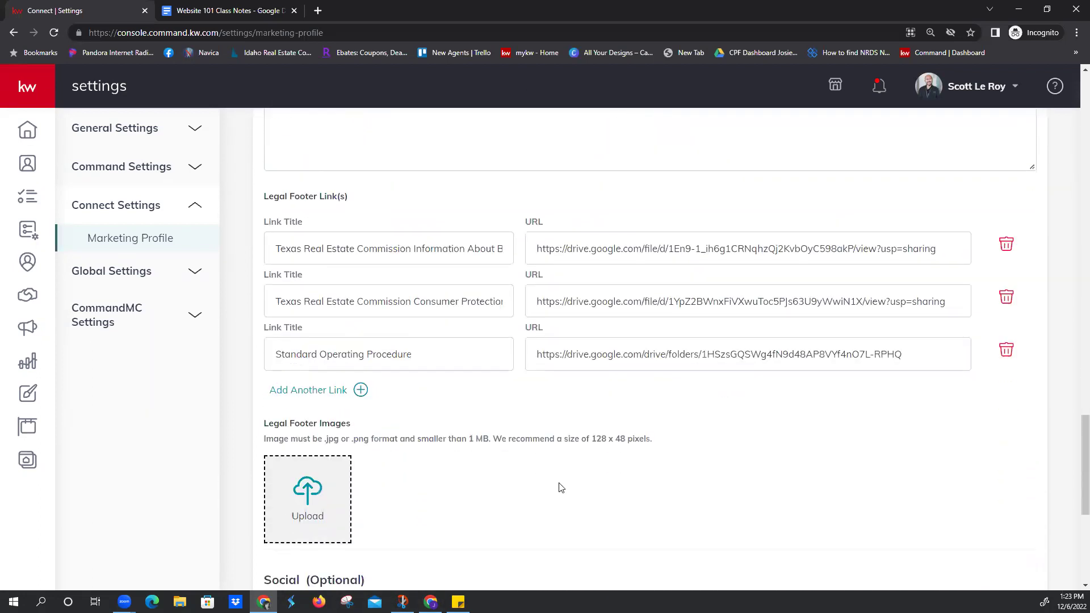
scroll(561, 487, down, 6)
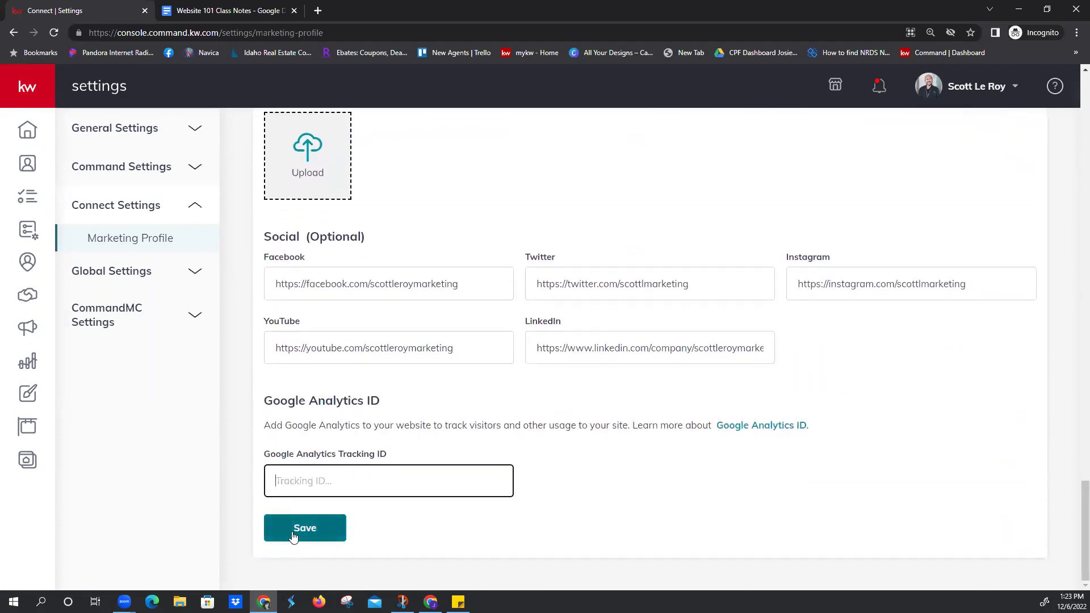
scroll(818, 408, up, 18)
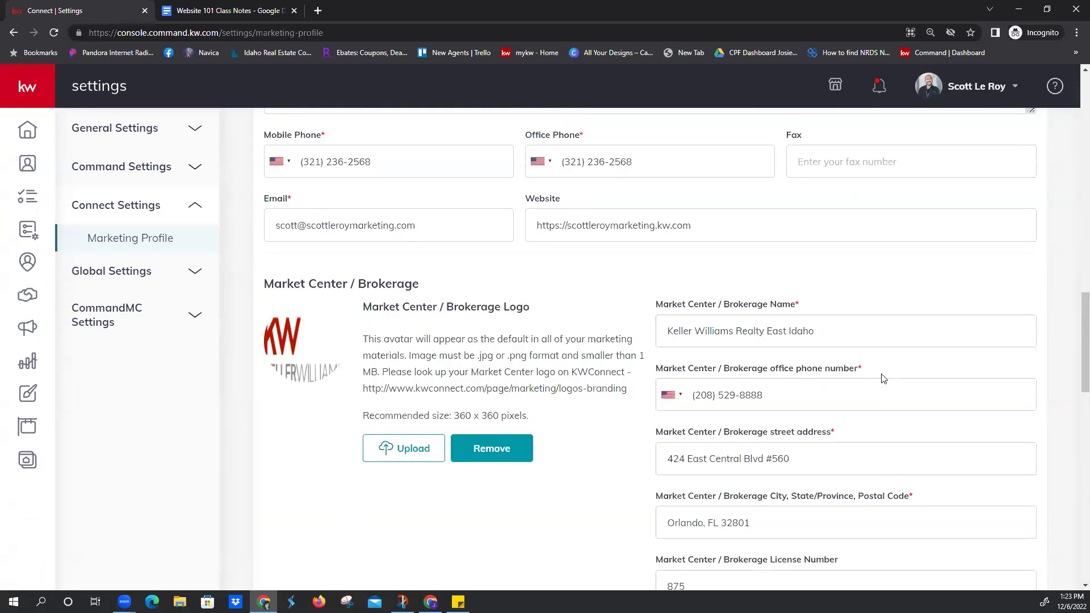
scroll(883, 378, up, 15)
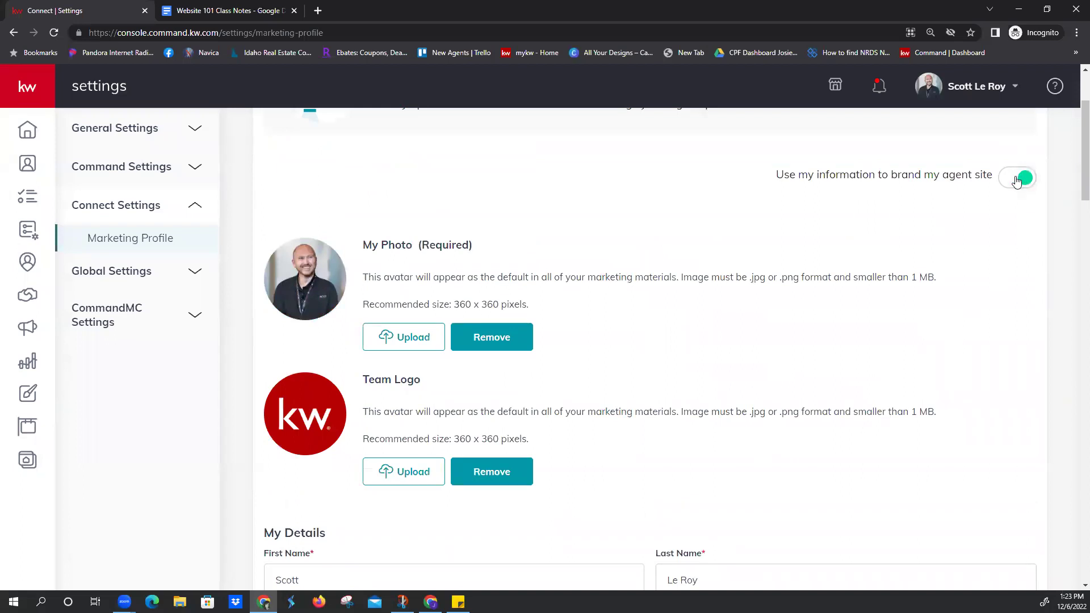
scroll(738, 250, up, 3)
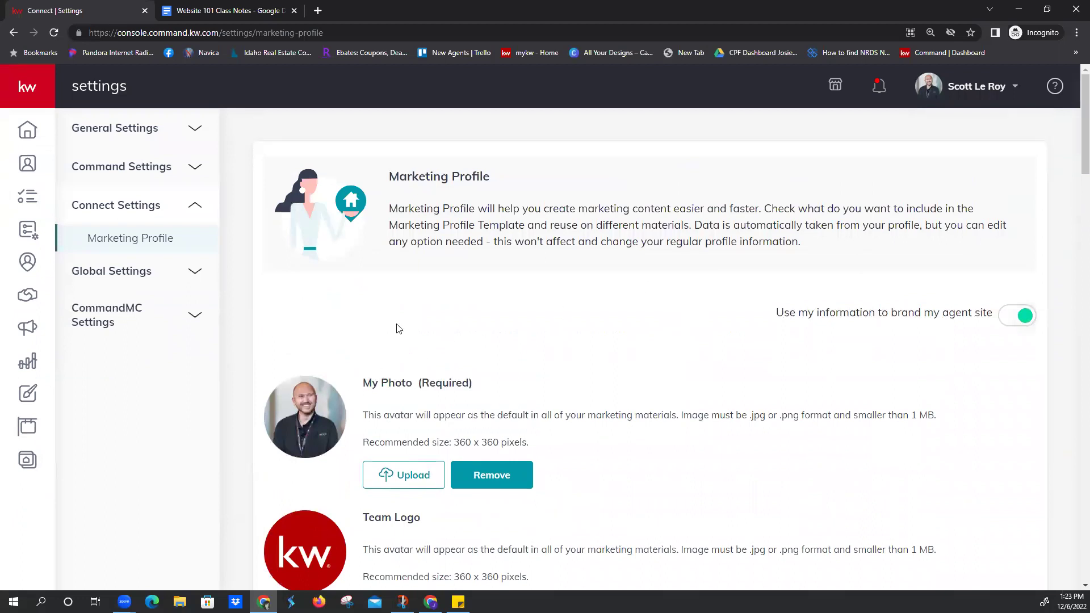
click(239, 11)
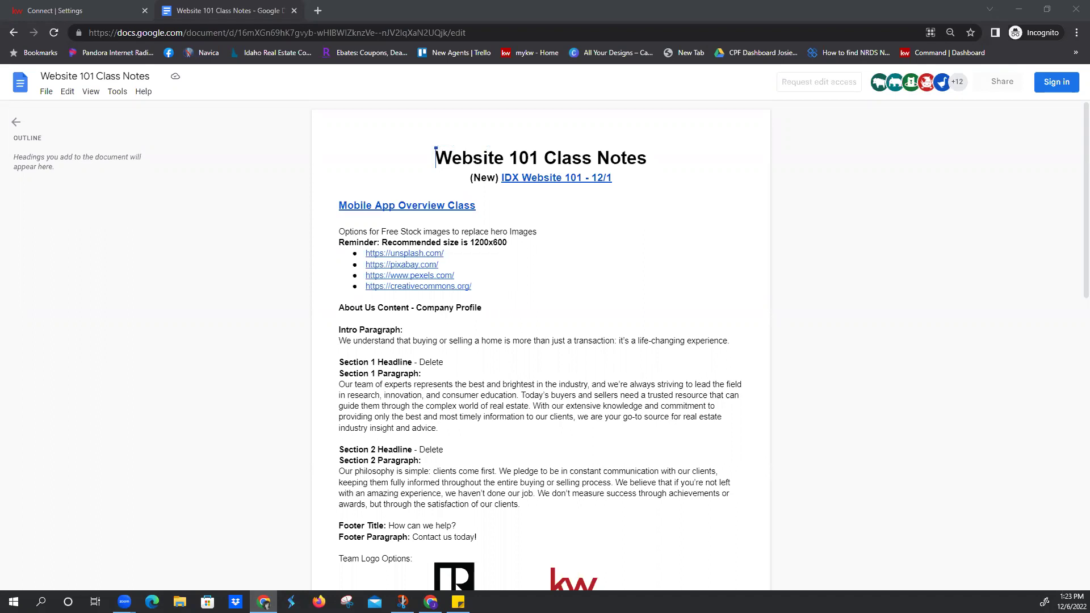
Step: Return to the Connect | Settings tab showing the Marketing Profile
click(111, 10)
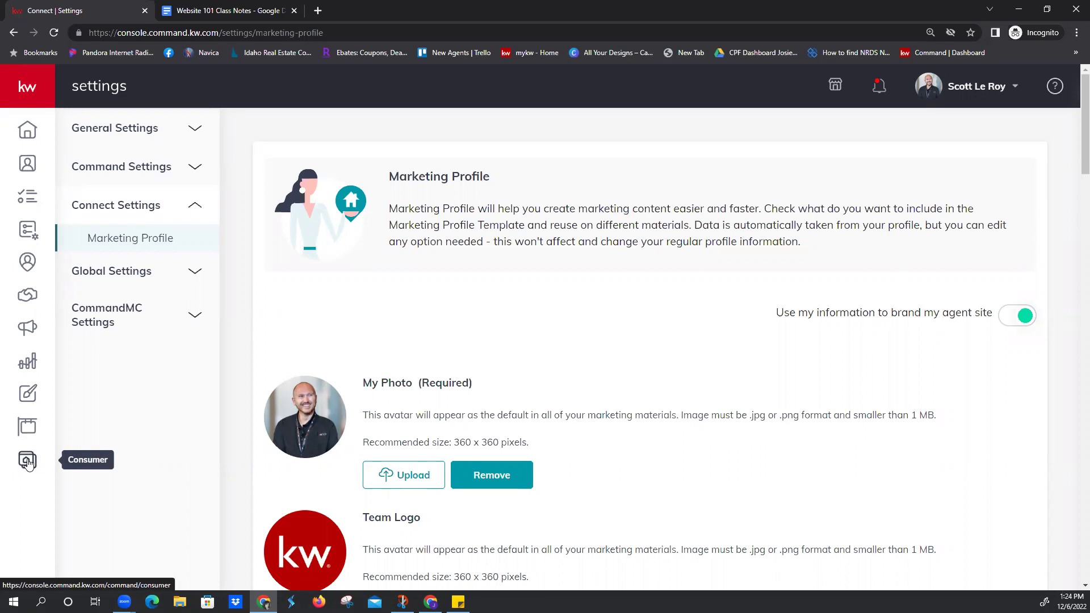
Step: Go to the Consumer Agent Site Pages and start Configure Your Site
click(28, 461)
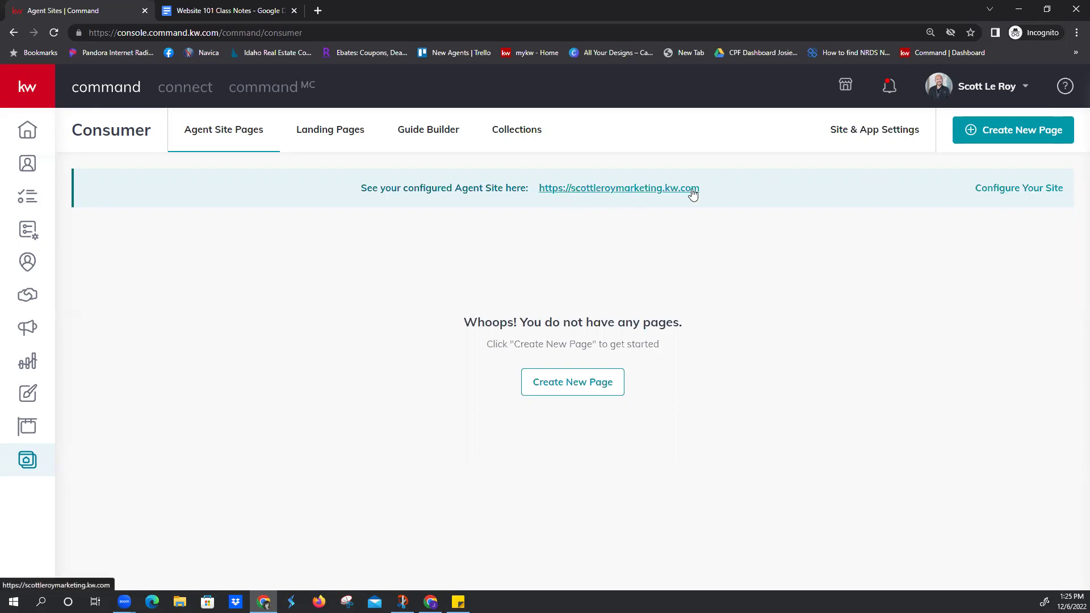
click(1009, 189)
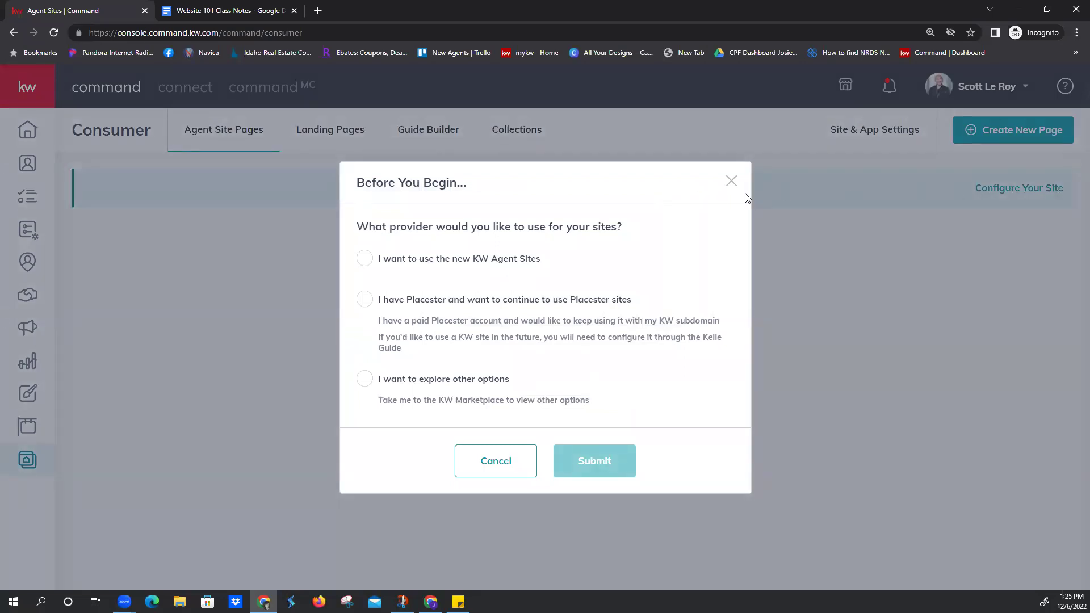
click(365, 259)
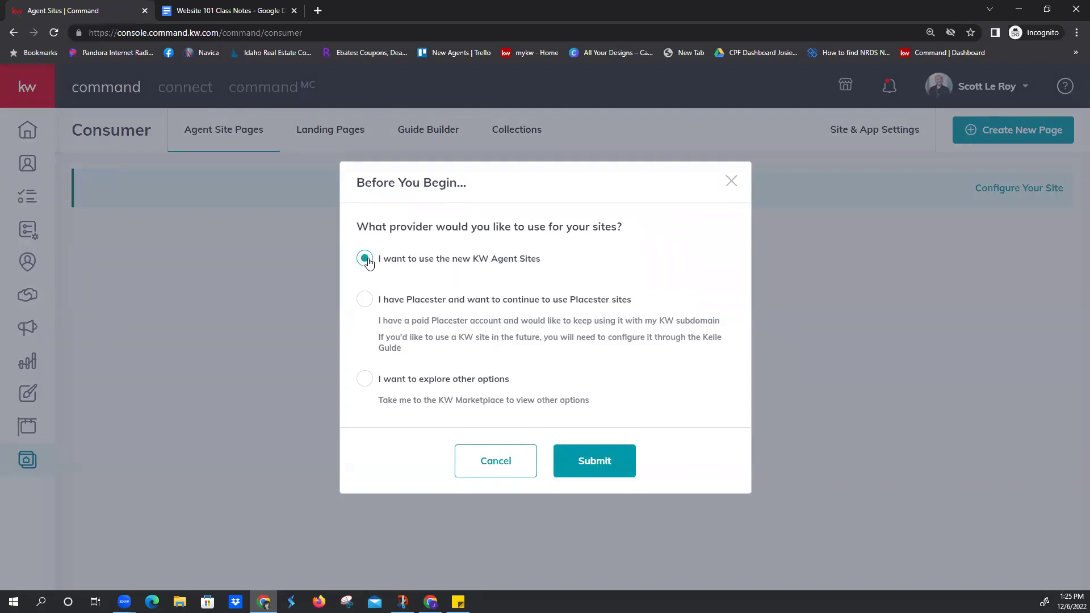
click(595, 460)
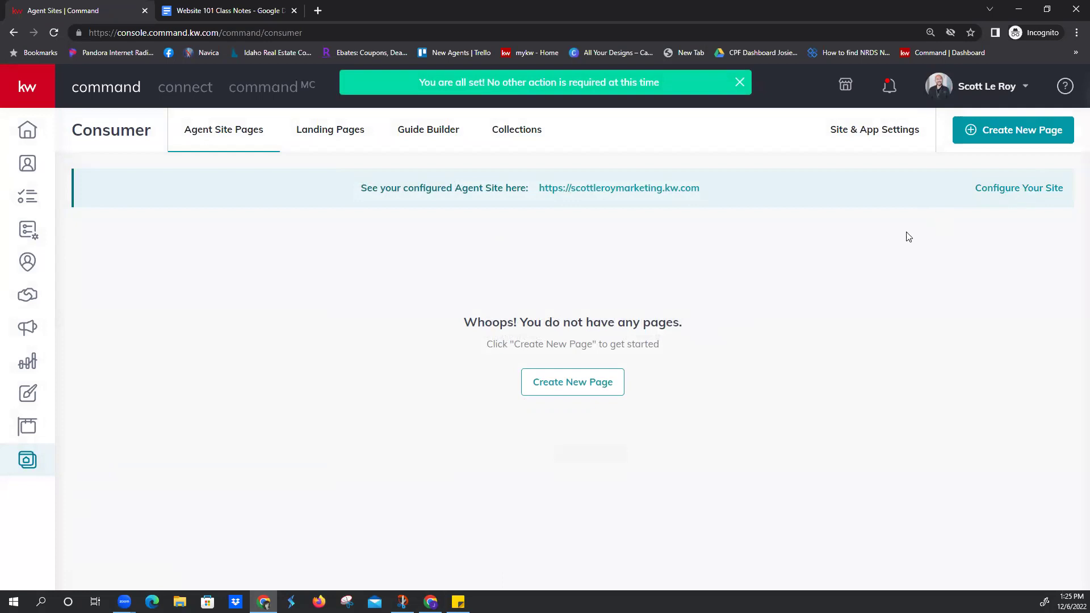
click(993, 189)
click(364, 259)
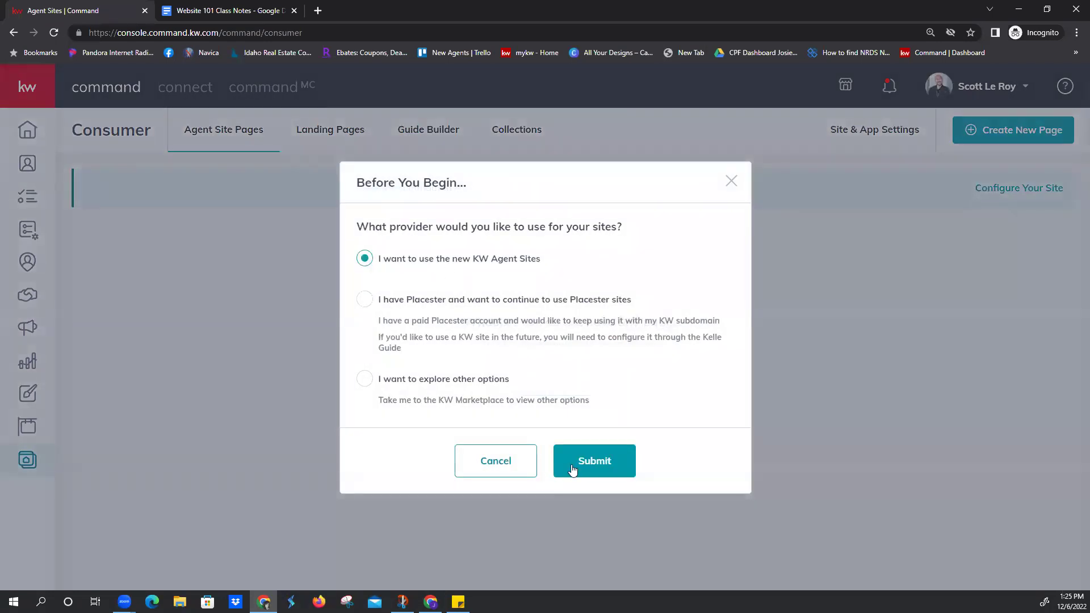
click(572, 466)
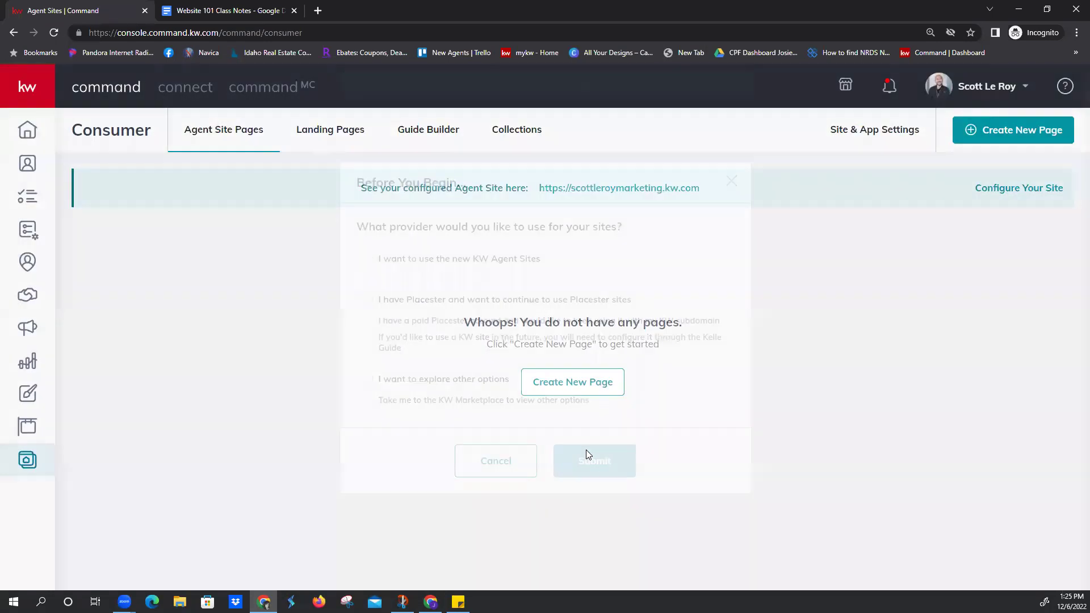
click(903, 130)
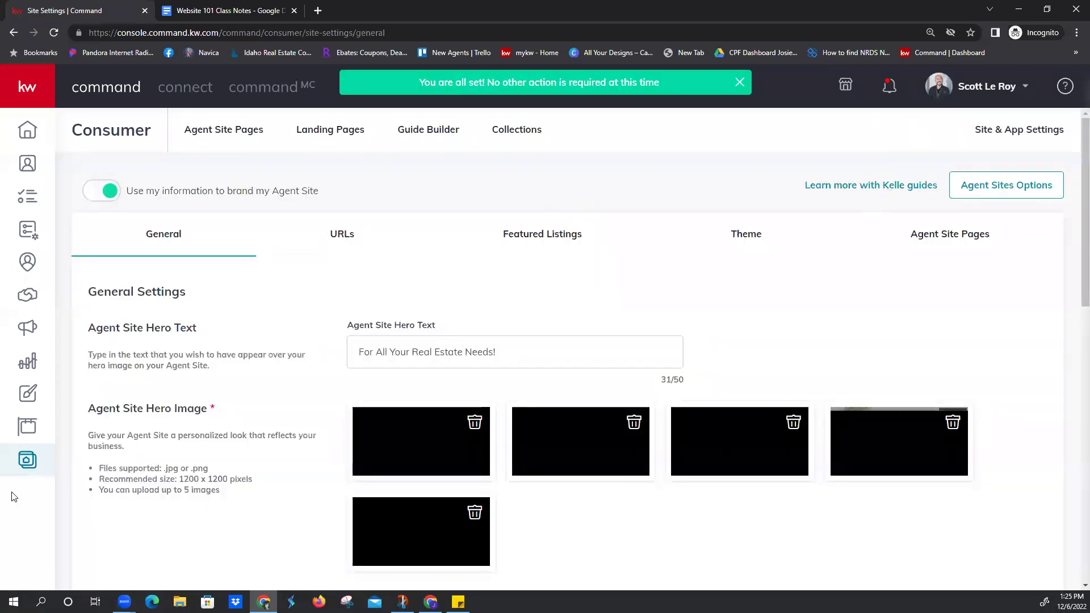
click(34, 463)
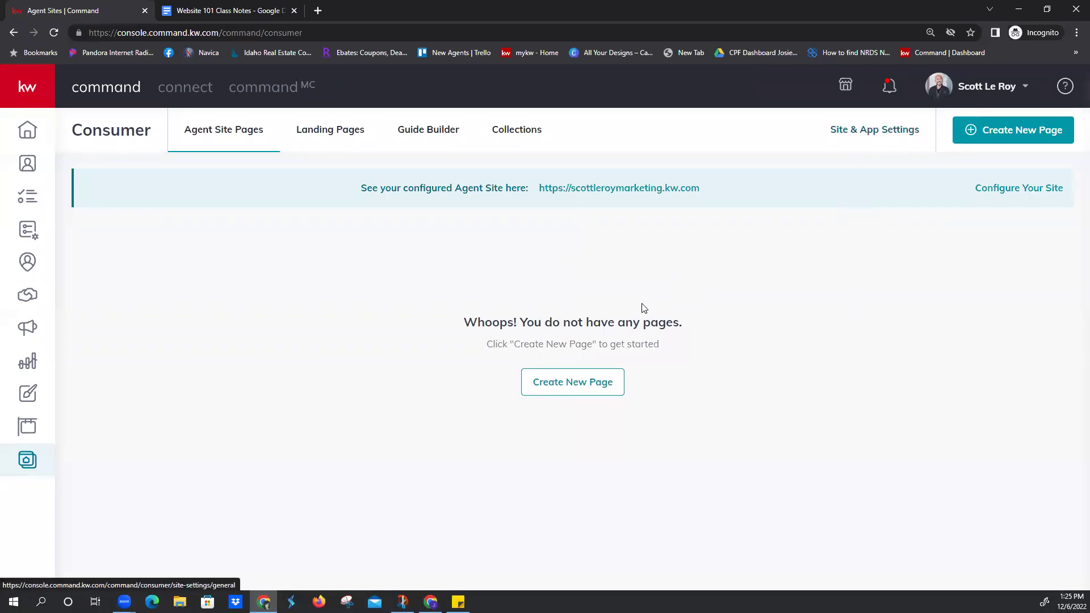
click(578, 385)
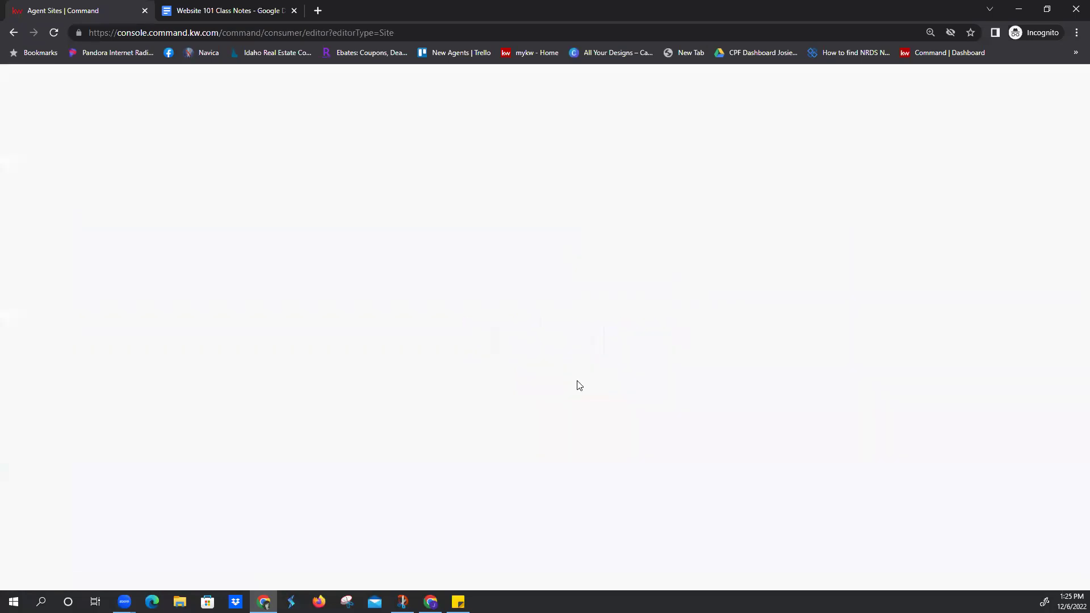
click(31, 92)
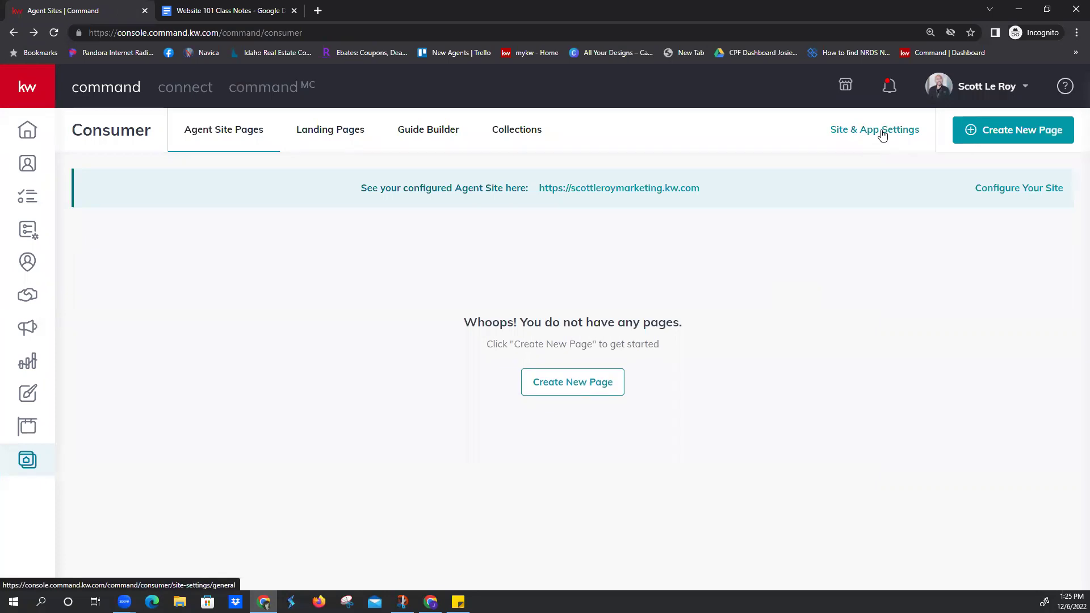
click(883, 135)
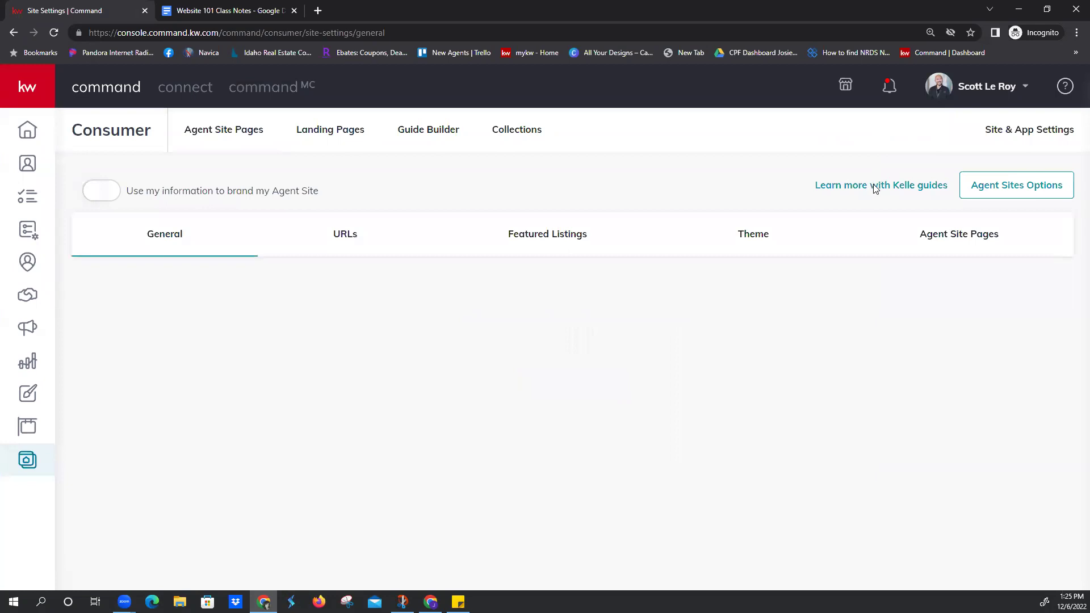
Step: Open the Kelle guide chooser from the Site Settings page
click(874, 187)
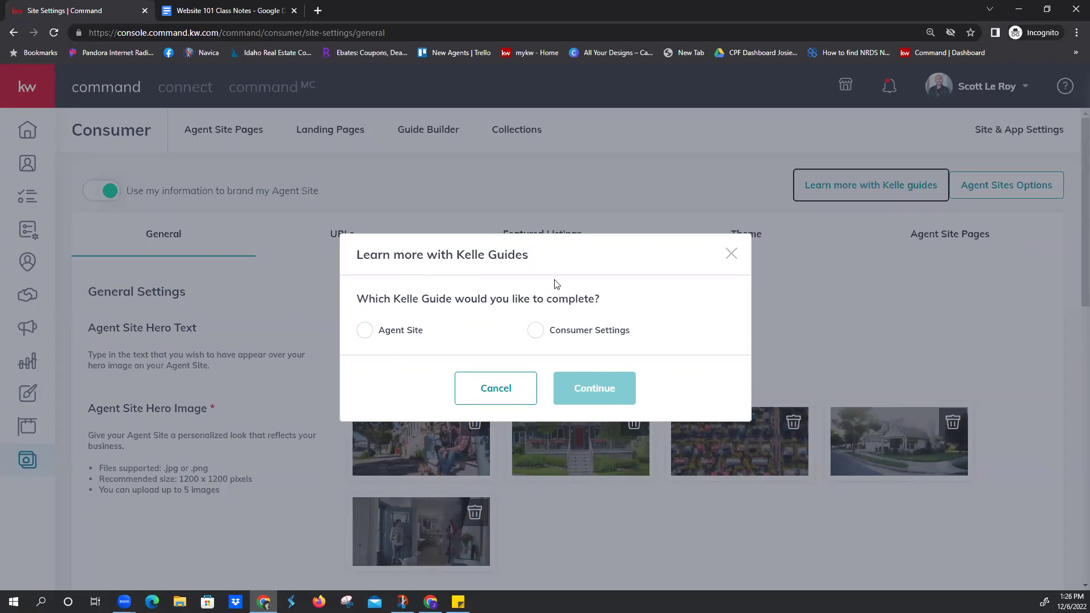
Step: Select and start the Agent Site Kelle Guide, acknowledging the compliance reminder
click(365, 332)
click(605, 387)
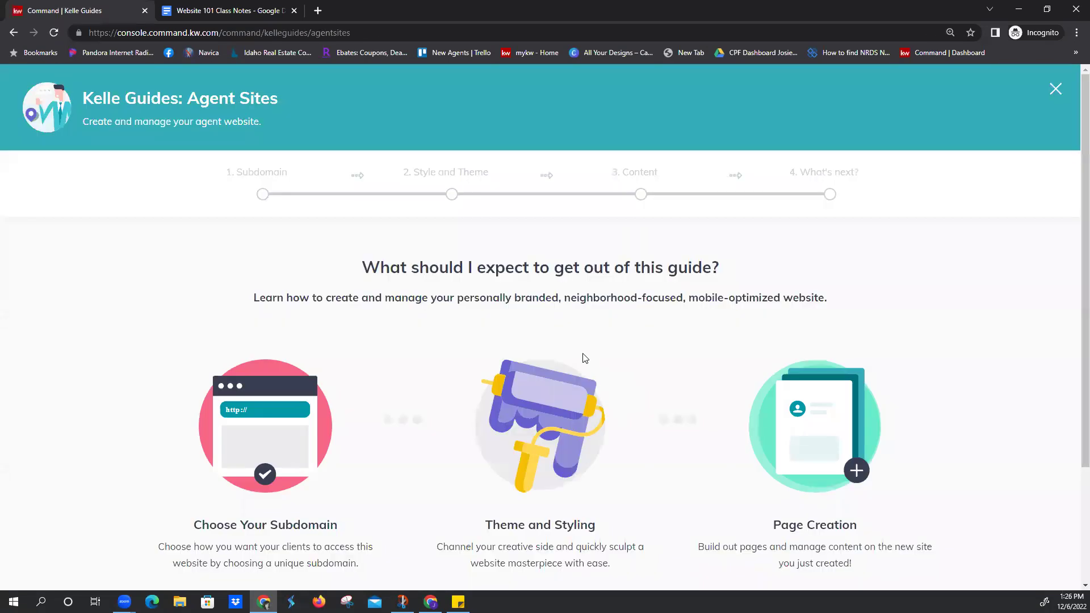
scroll(582, 357, down, 3)
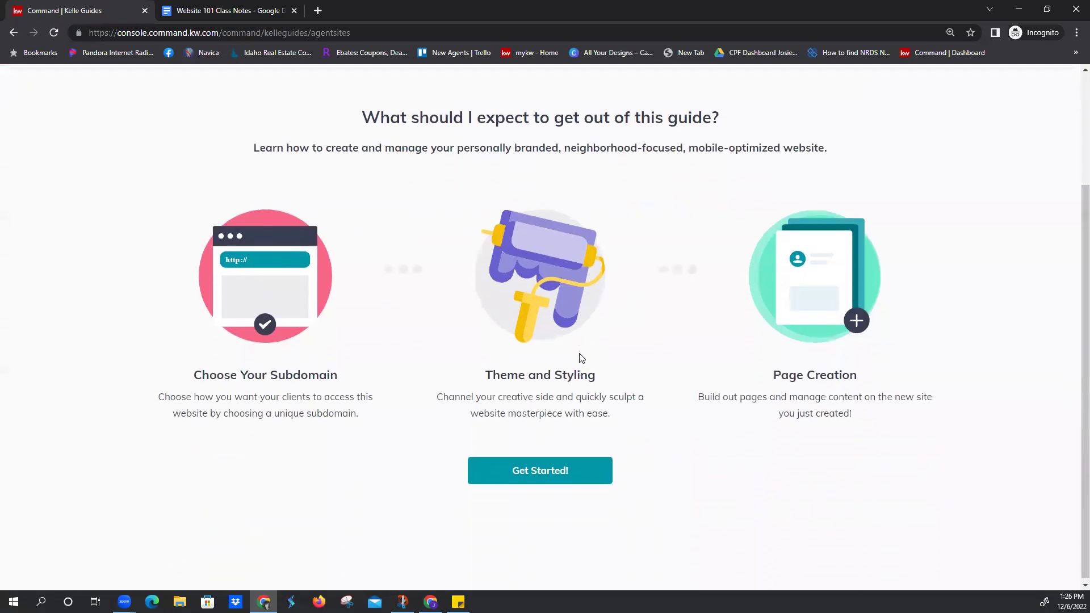
click(556, 476)
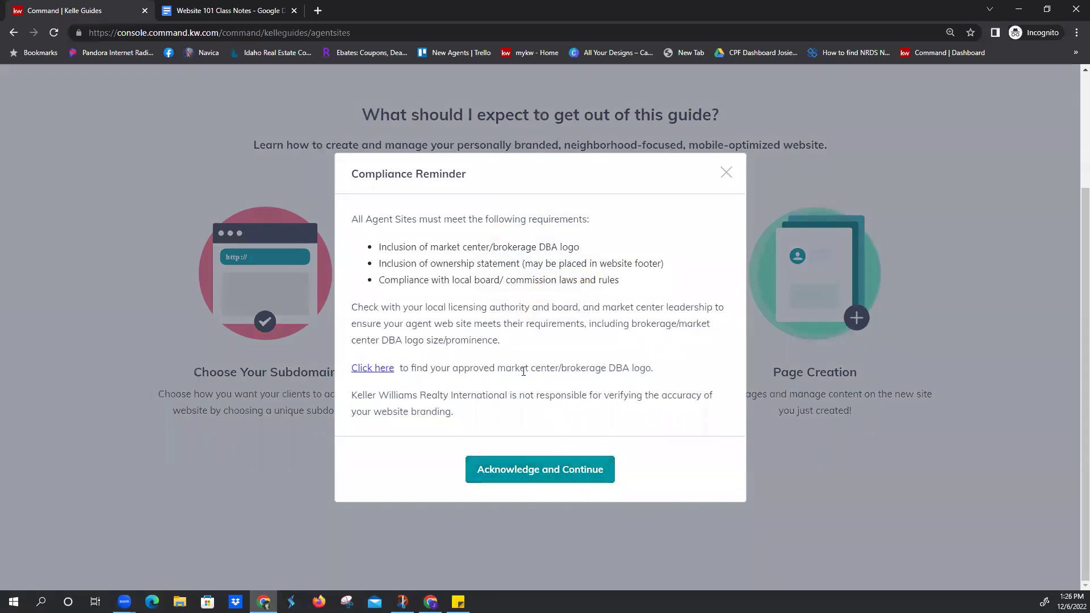
click(531, 471)
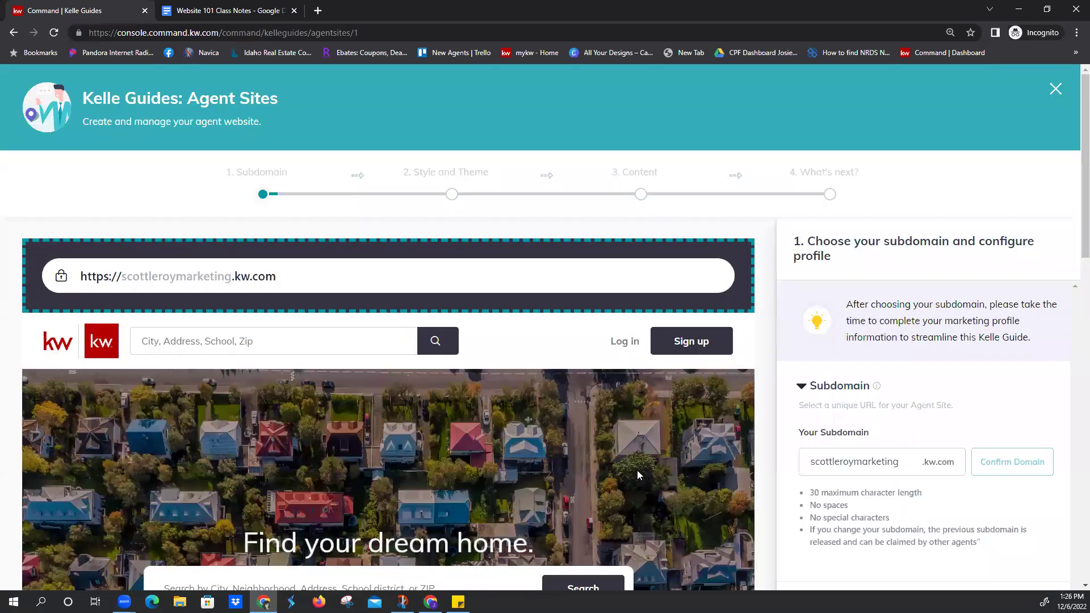
Step: Review the suggested .kw.com subdomain and marketing profile fields, then save and continue
scroll(838, 458, down, 2)
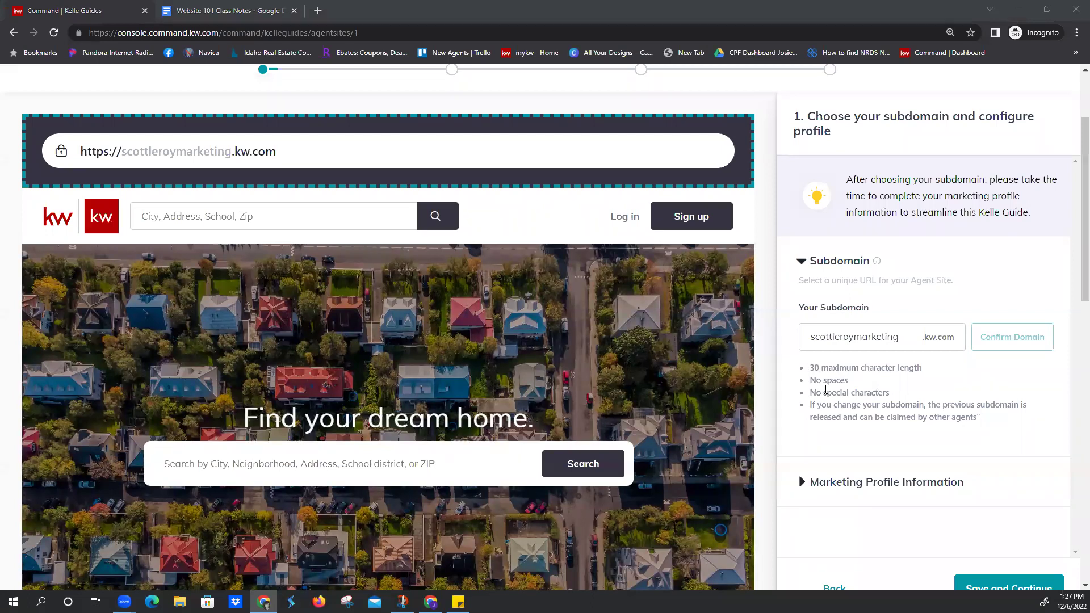
scroll(825, 390, down, 1)
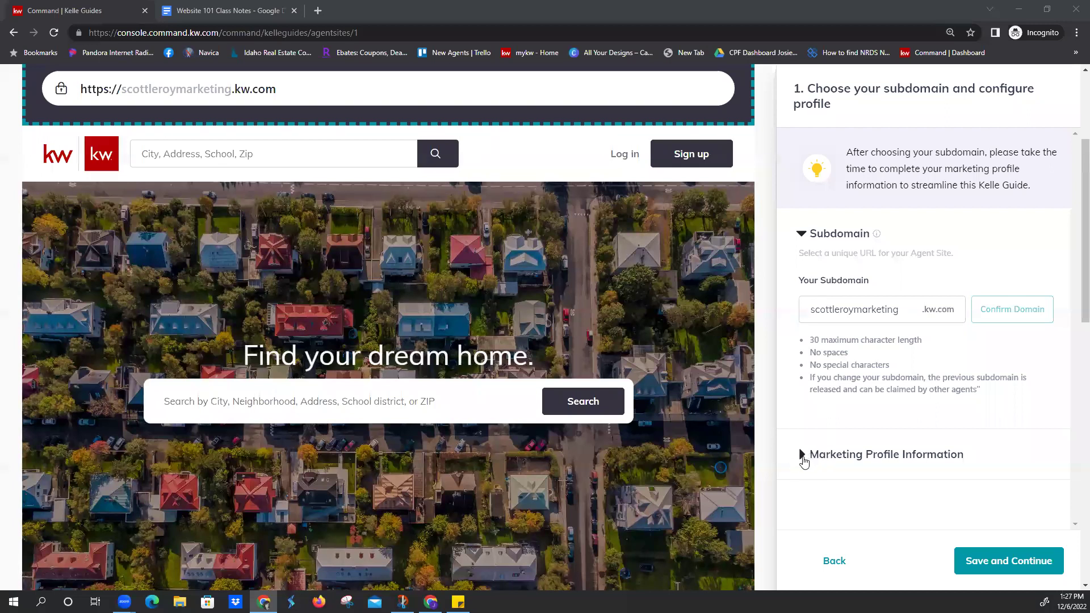
click(802, 456)
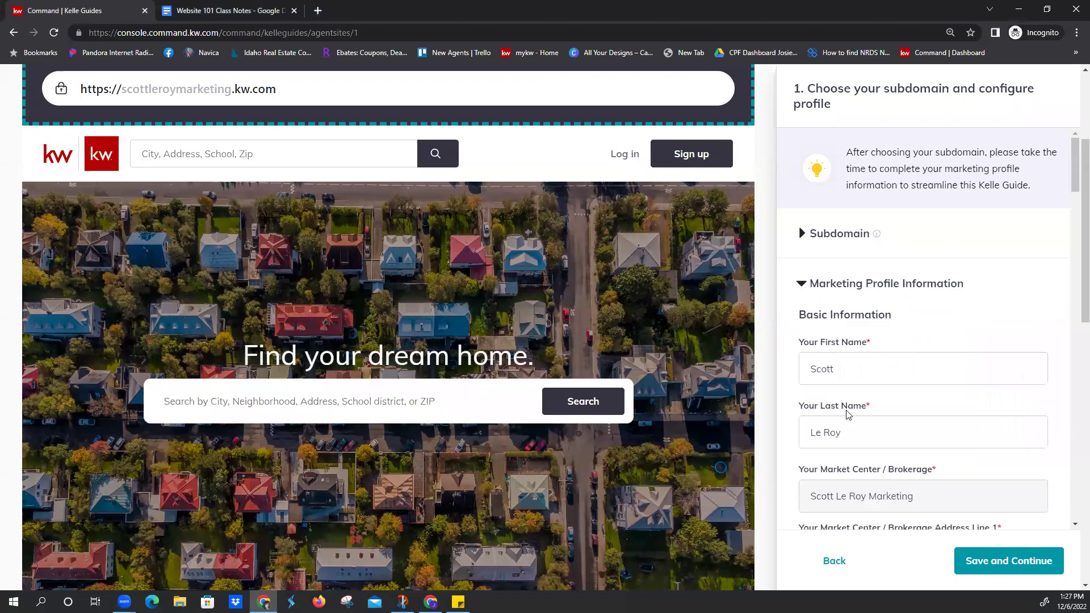
scroll(888, 390, down, 6)
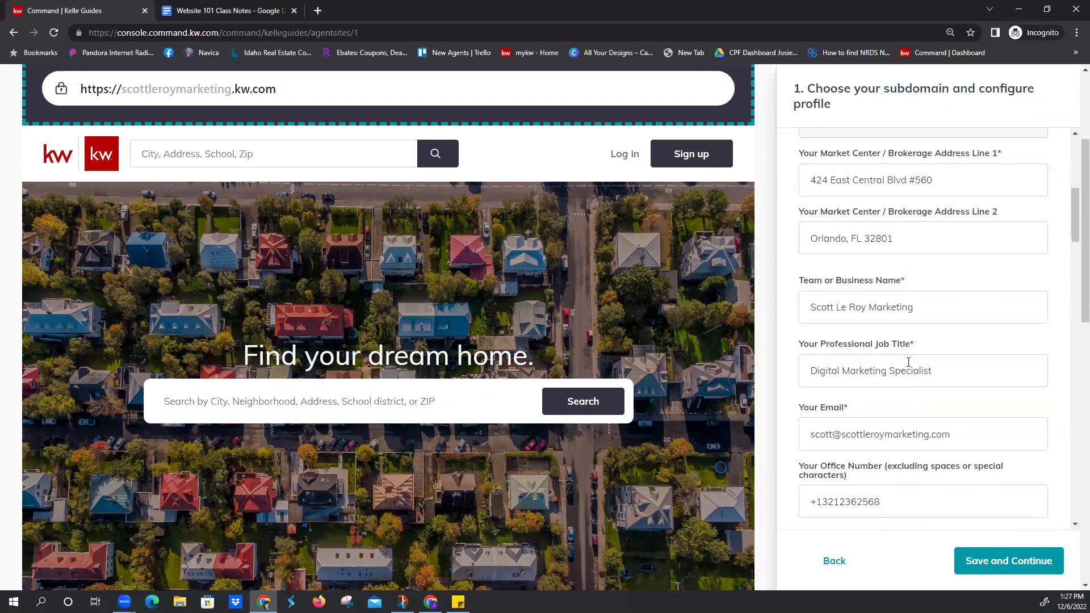
scroll(897, 372, down, 8)
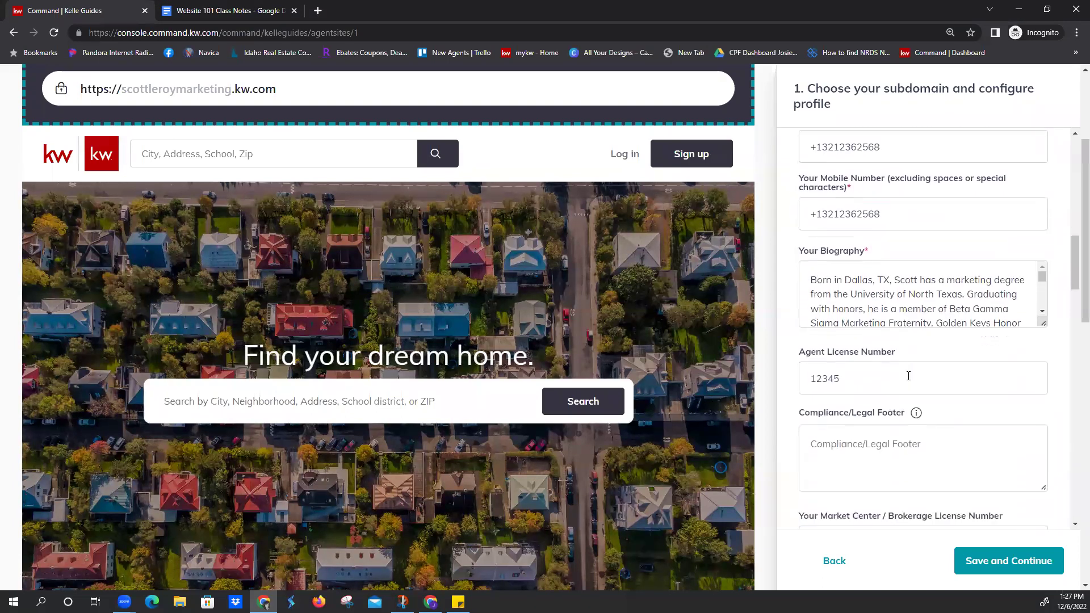
scroll(904, 392, down, 10)
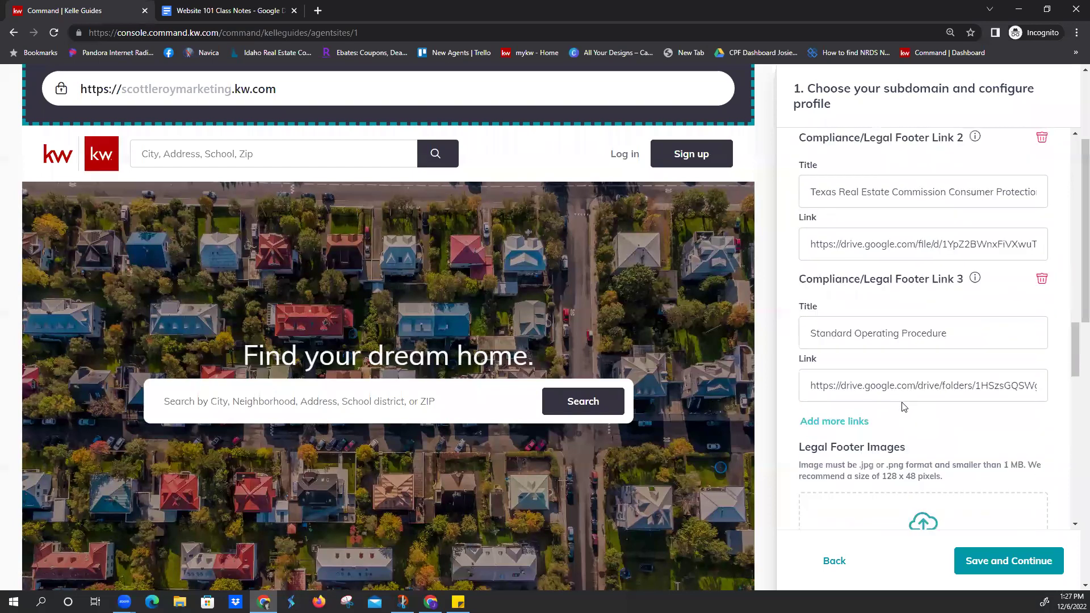
scroll(903, 407, down, 8)
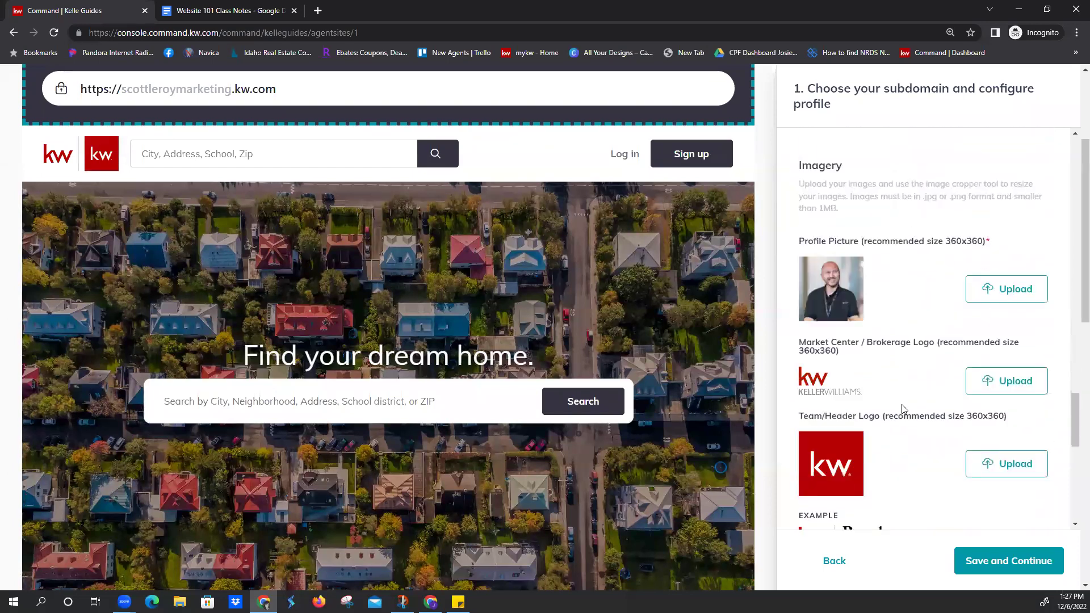
scroll(904, 408, down, 10)
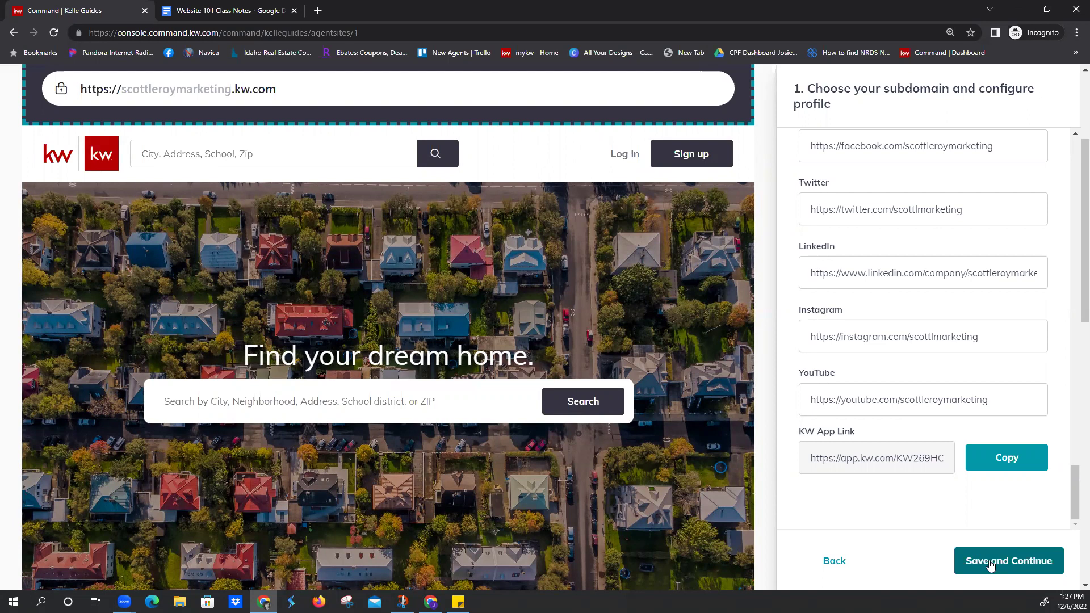
click(990, 564)
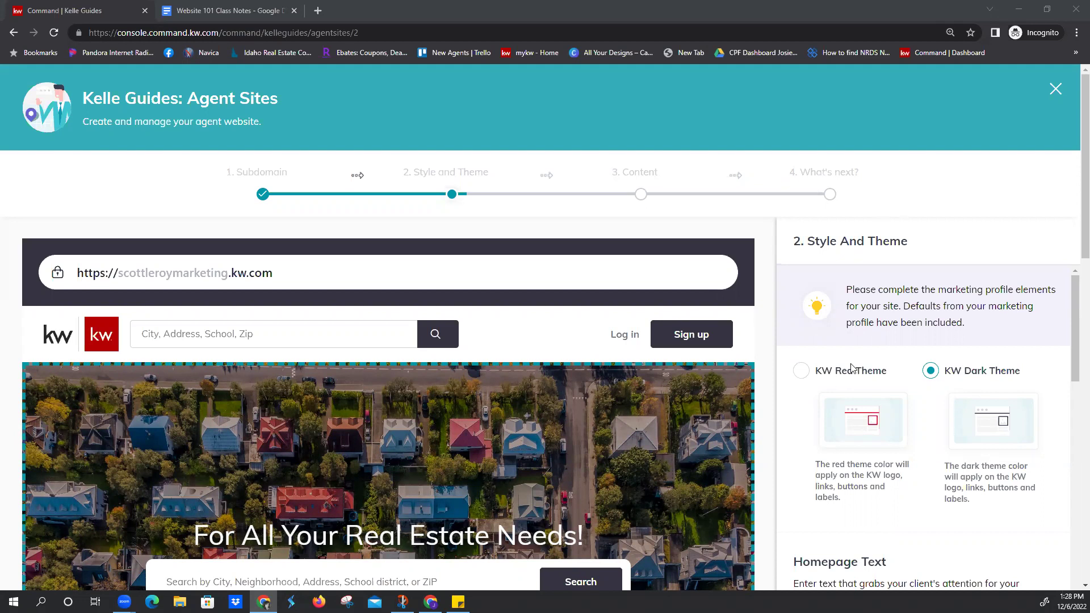
scroll(850, 368, down, 3)
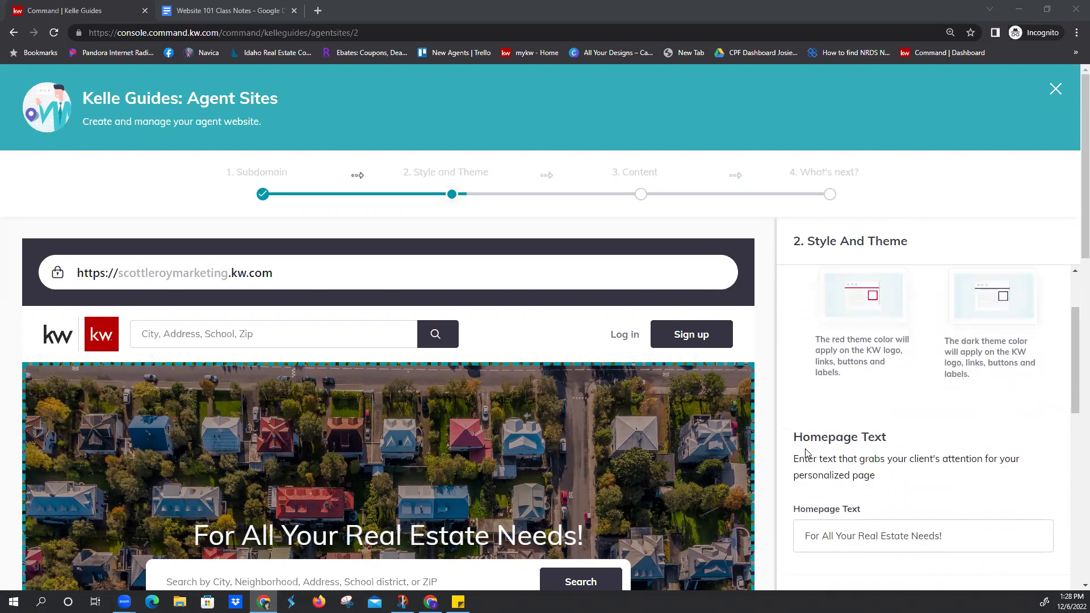
scroll(749, 437, down, 2)
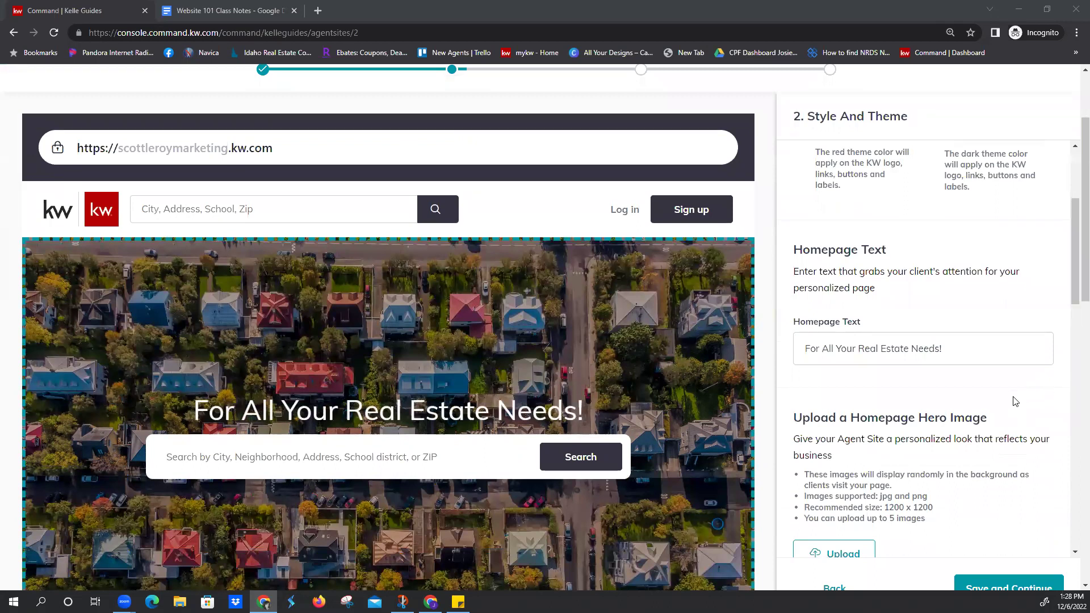
scroll(1002, 404, up, 2)
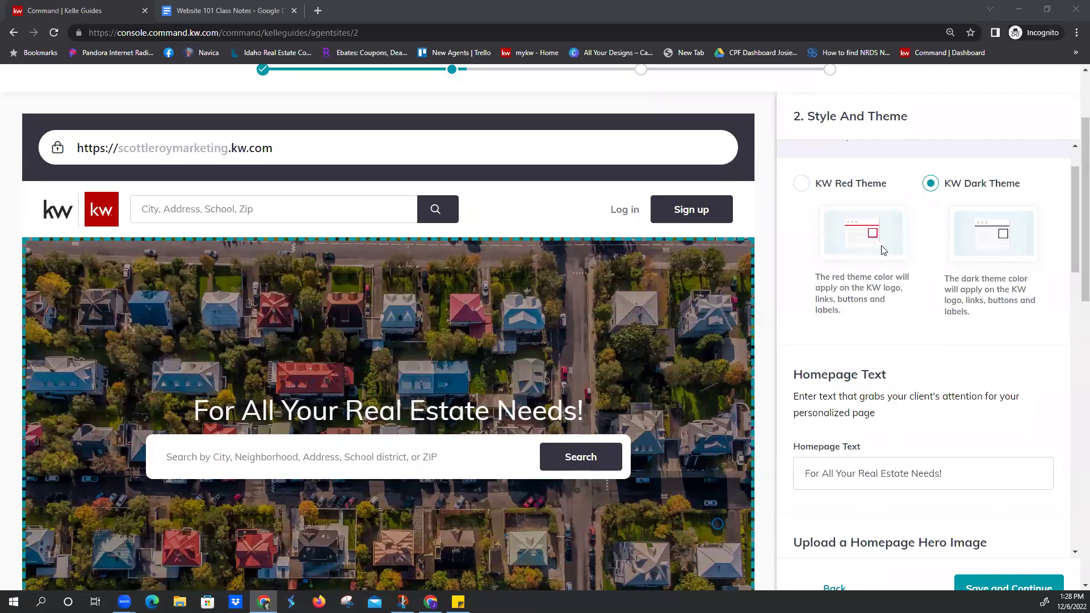
scroll(943, 248, up, 1)
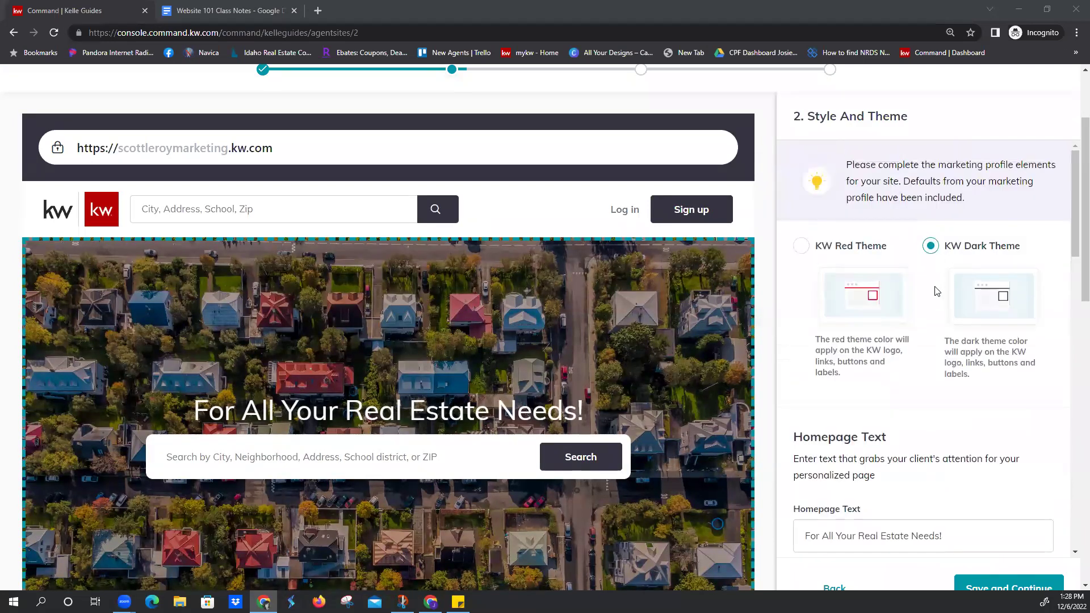
scroll(938, 307, down, 2)
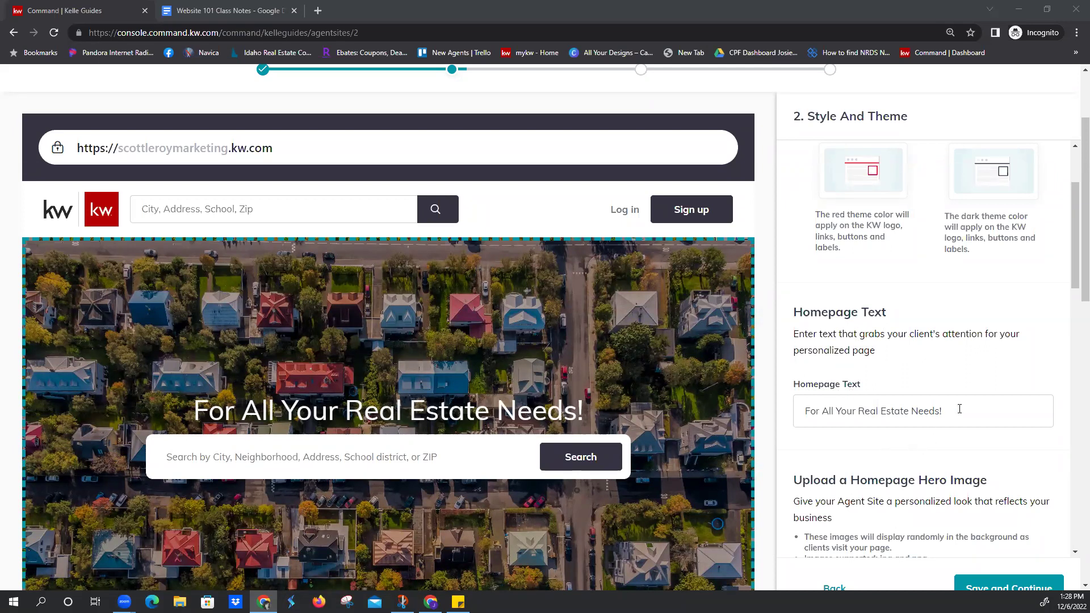
drag(959, 408, 791, 407)
text(A)
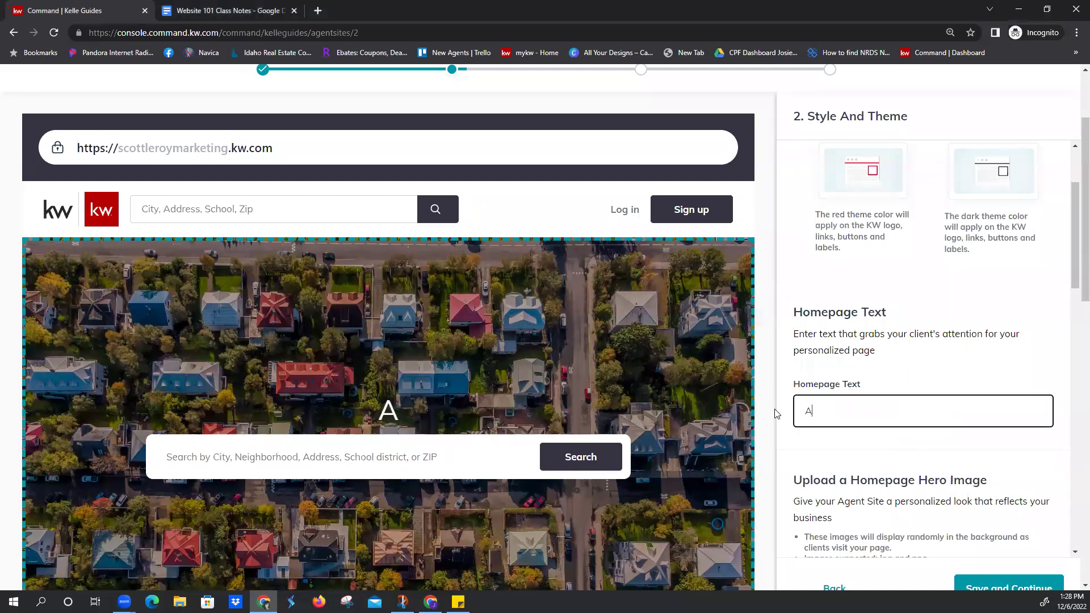
text(s Seen on )
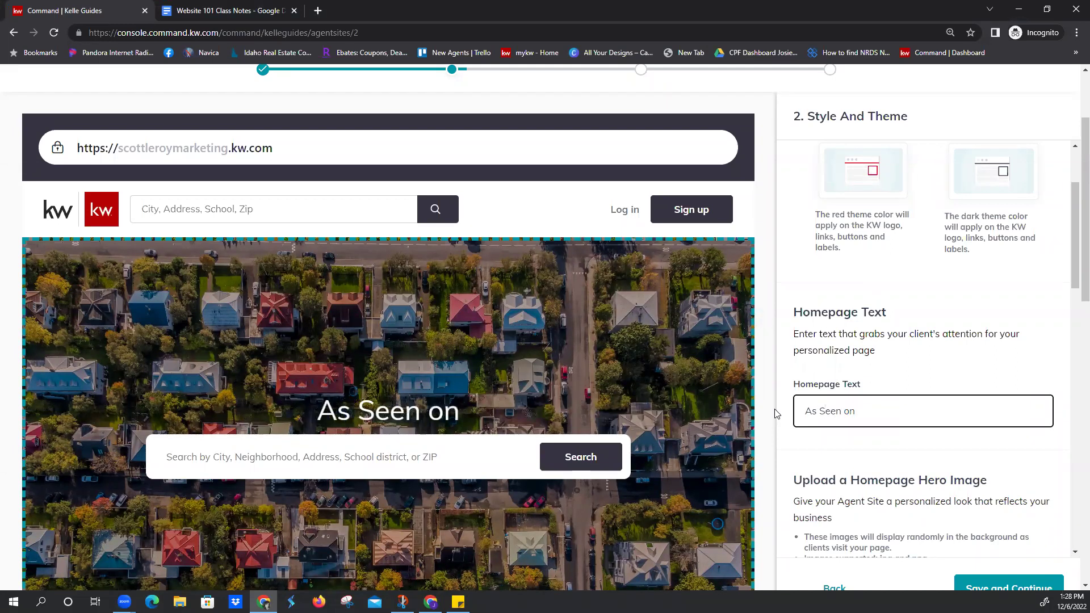
text(HGTV)
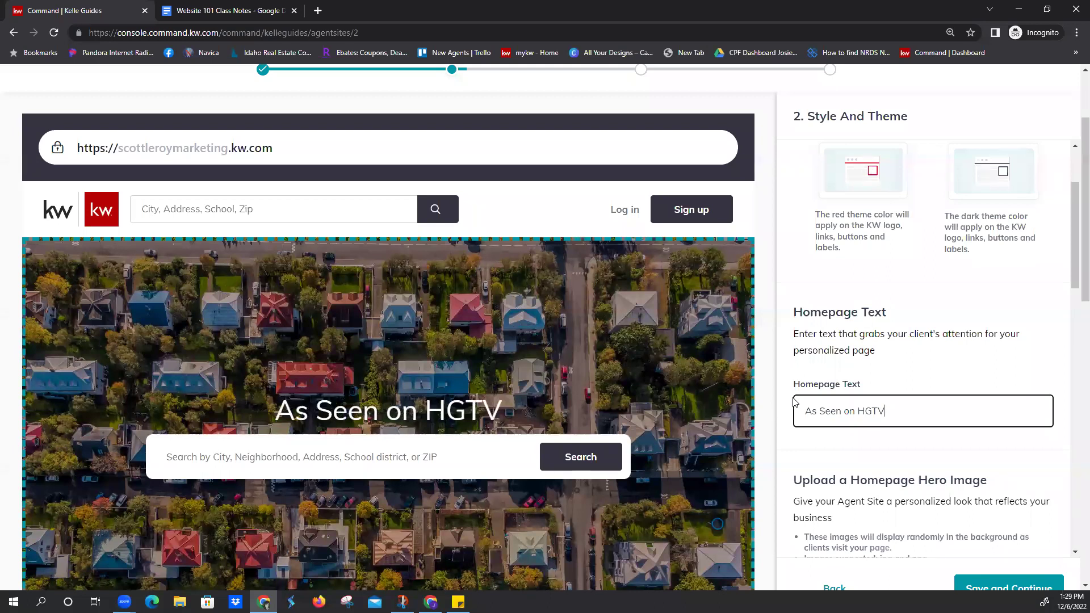
scroll(889, 383, down, 2)
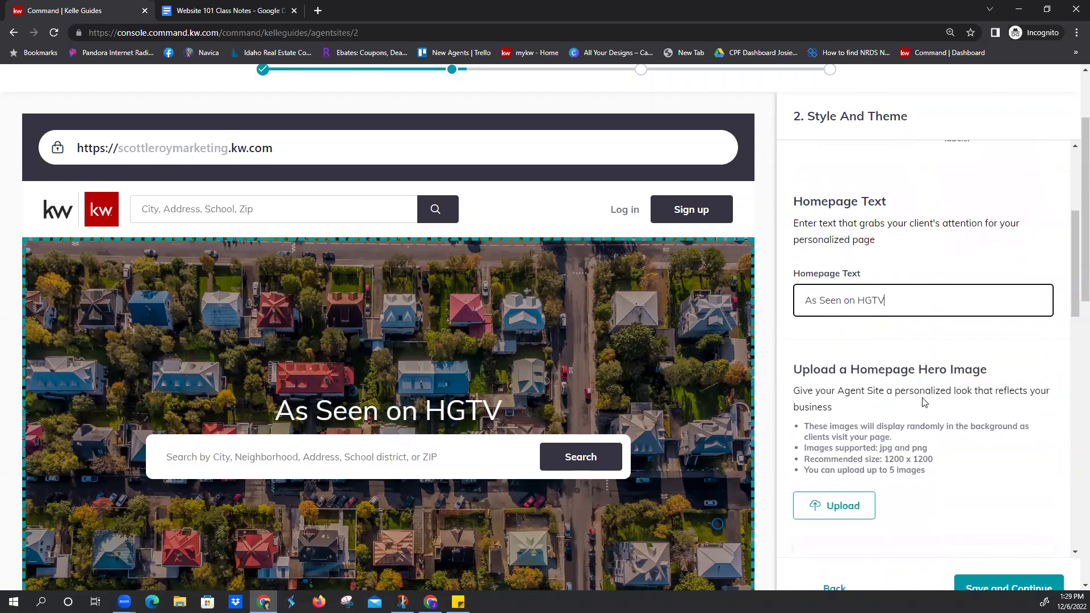
scroll(917, 420, down, 2)
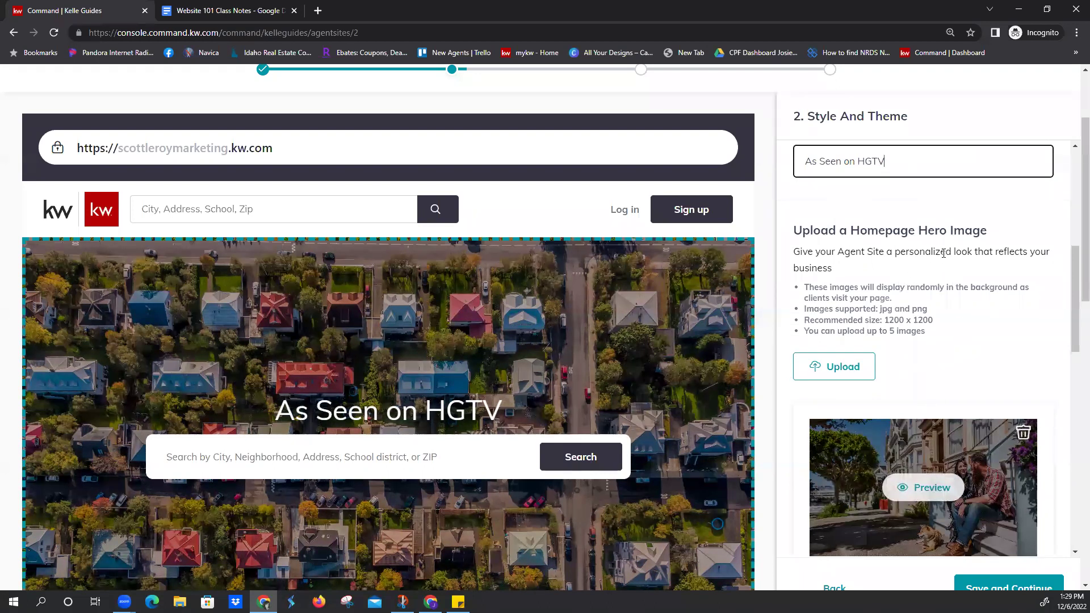
scroll(924, 284, down, 2)
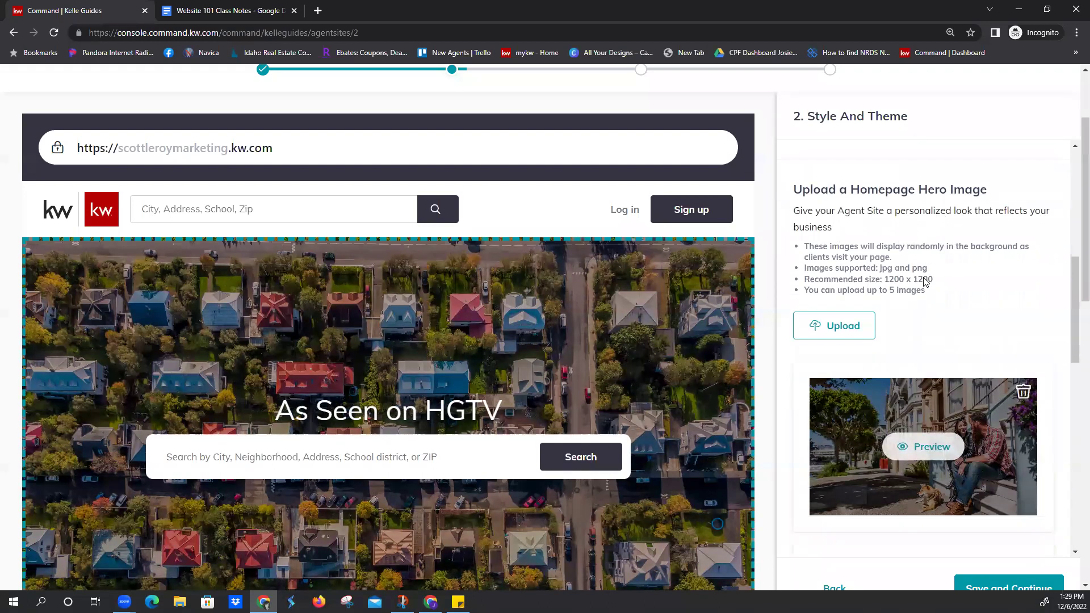
scroll(921, 293, down, 1)
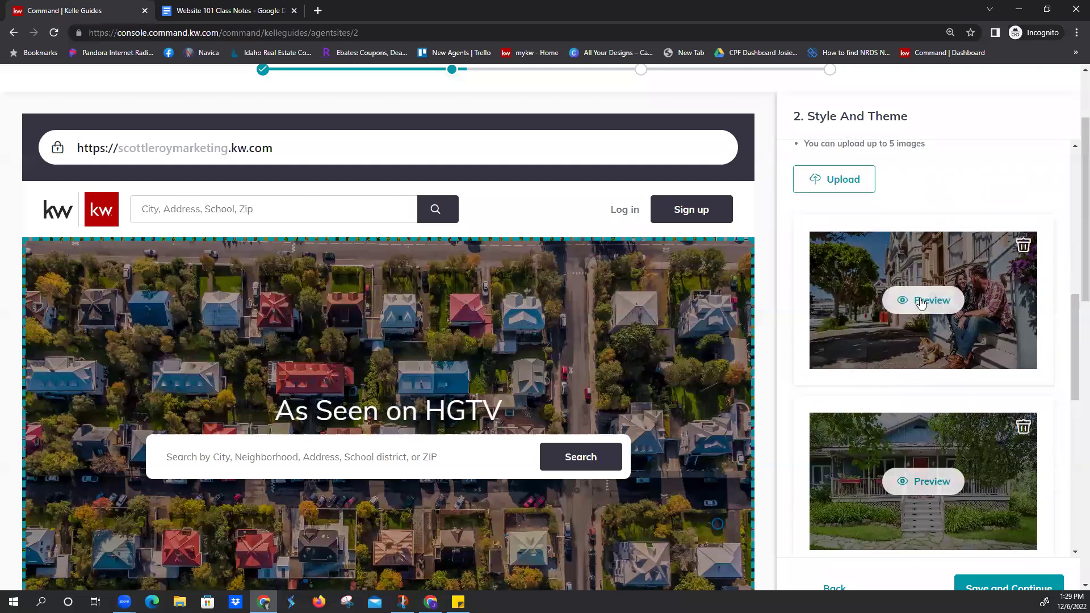
scroll(921, 302, down, 1)
scroll(921, 303, down, 3)
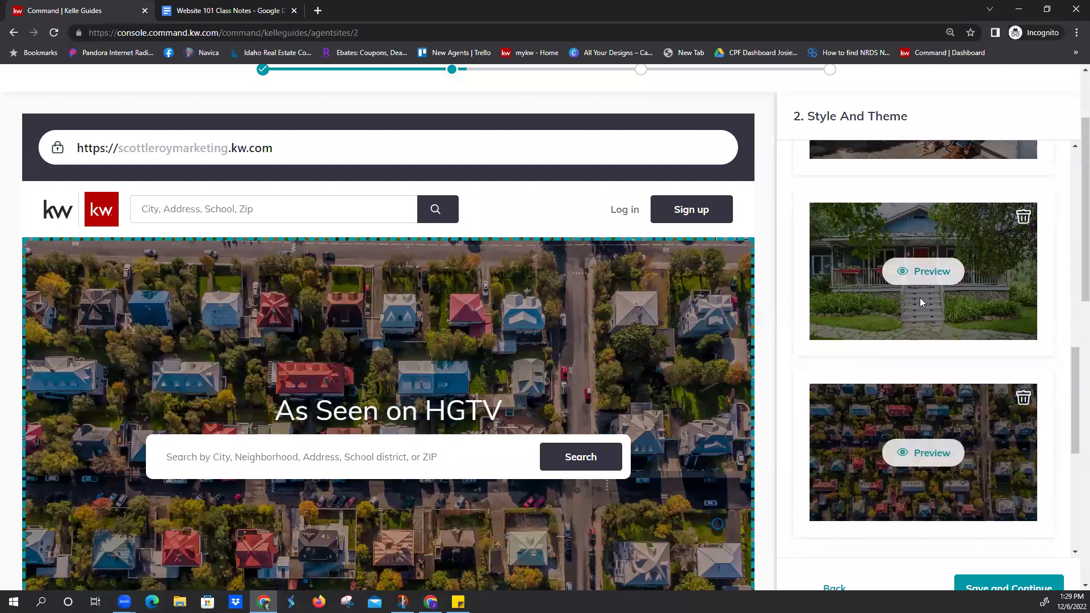
scroll(907, 390, down, 5)
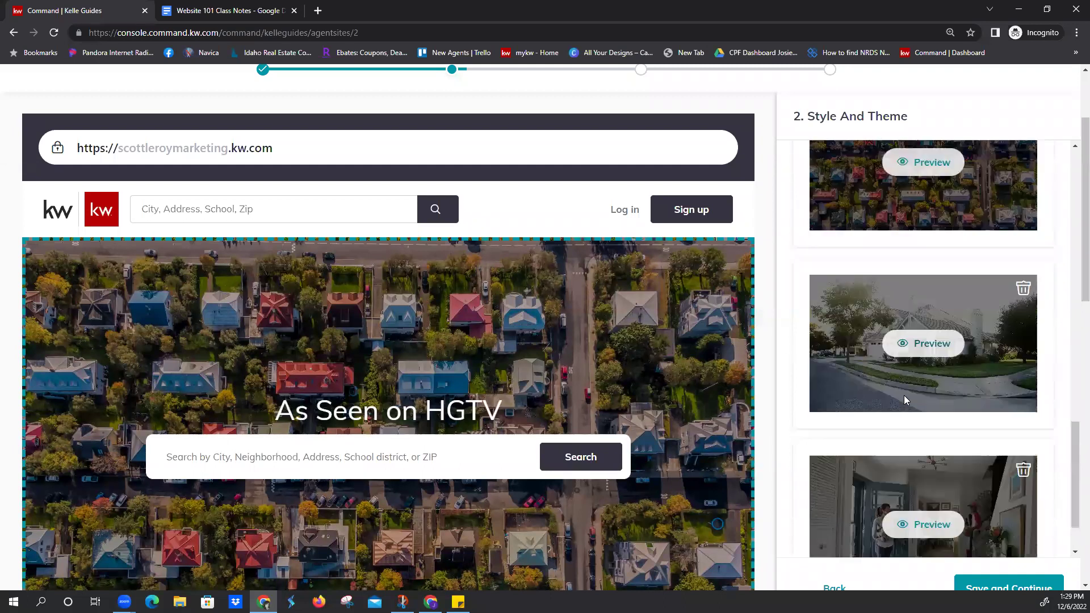
scroll(904, 402, up, 6)
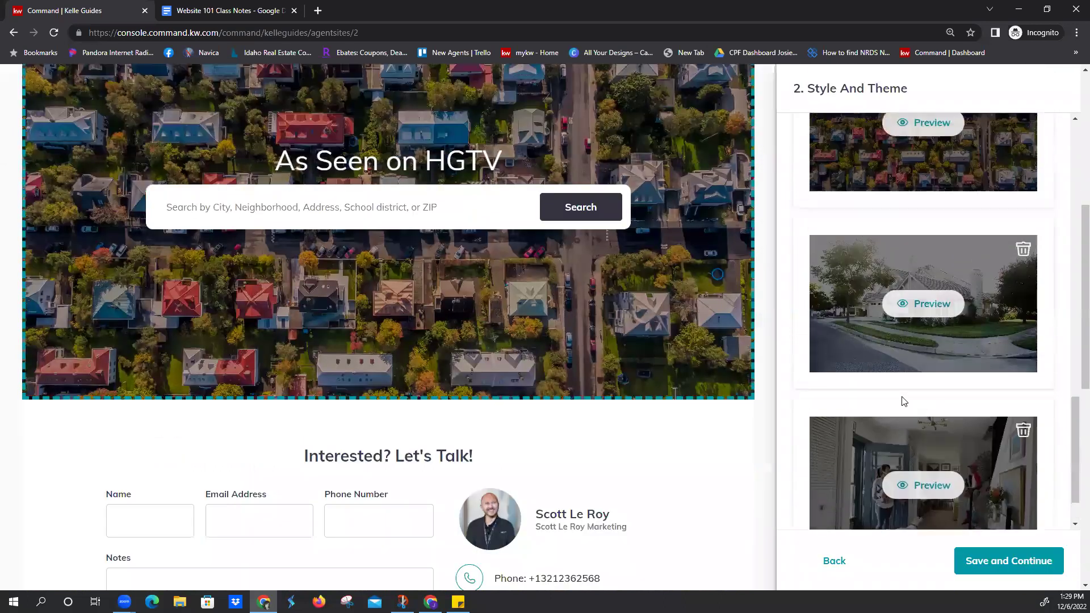
scroll(902, 400, up, 3)
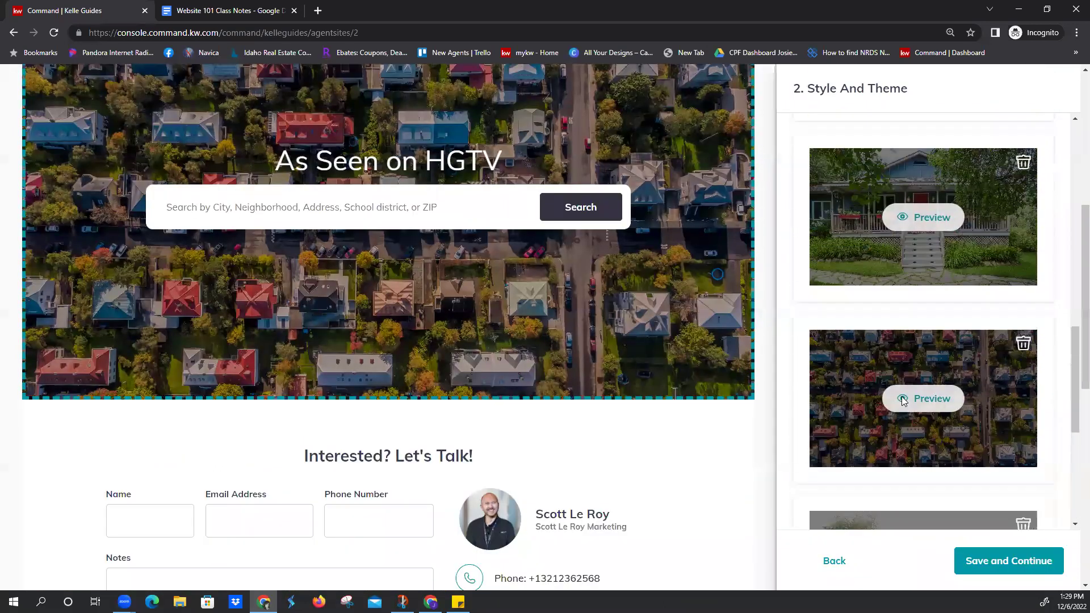
scroll(901, 363, up, 5)
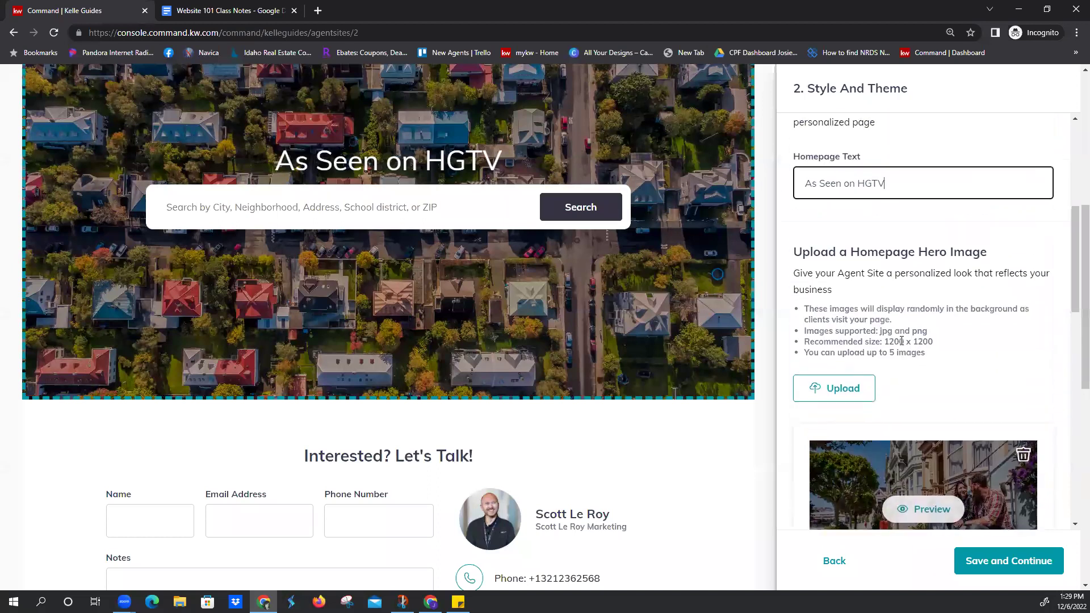
click(232, 11)
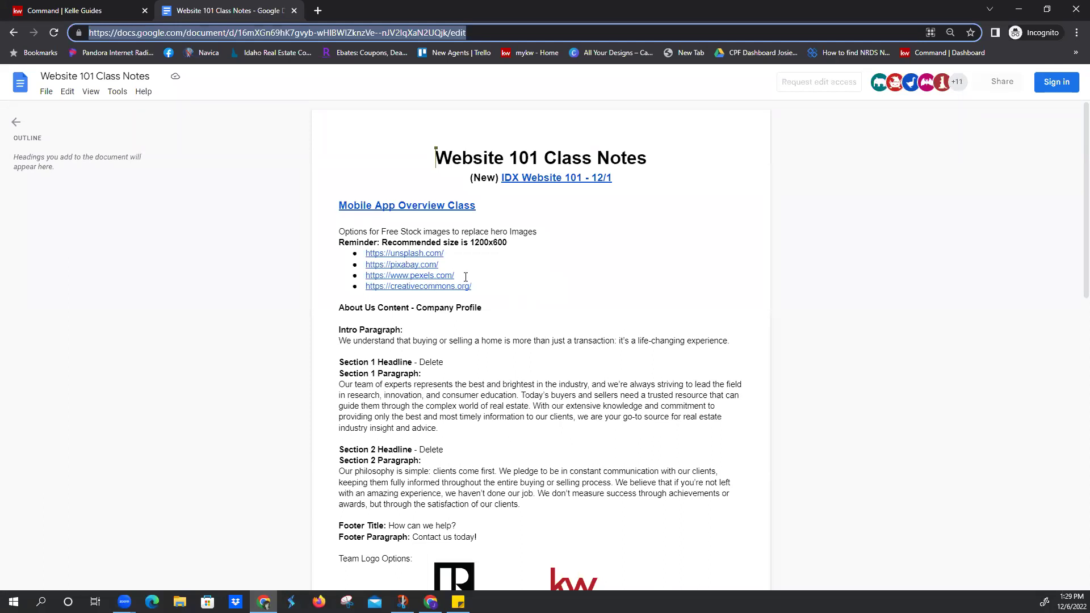
drag(470, 244, 508, 242)
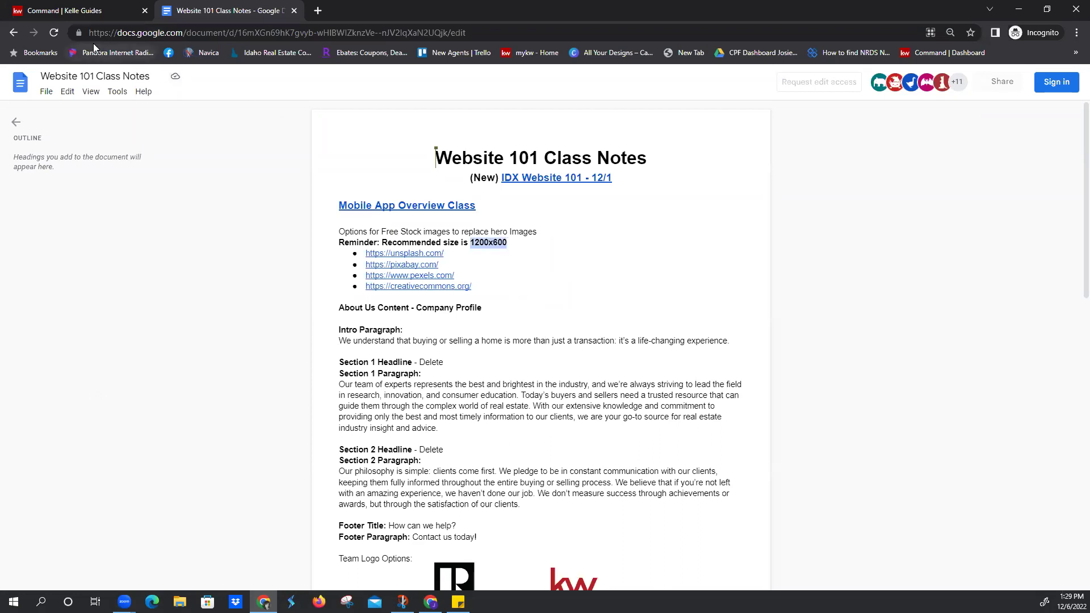
click(93, 11)
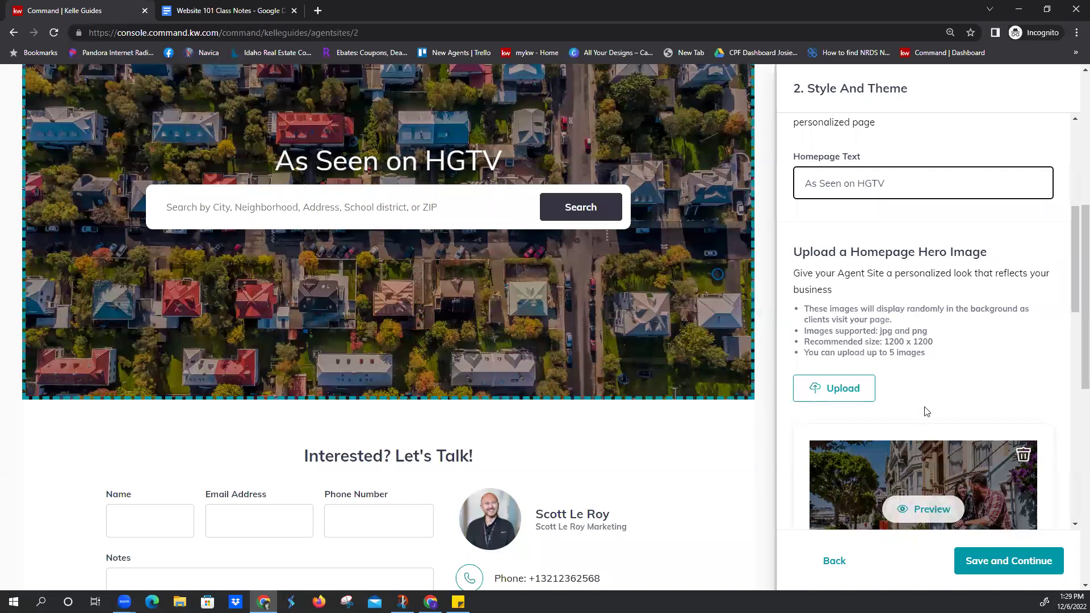
Step: Highlight the recommended 1200 x 1200 image size on Style and Theme, then go back a step
drag(886, 340, 933, 342)
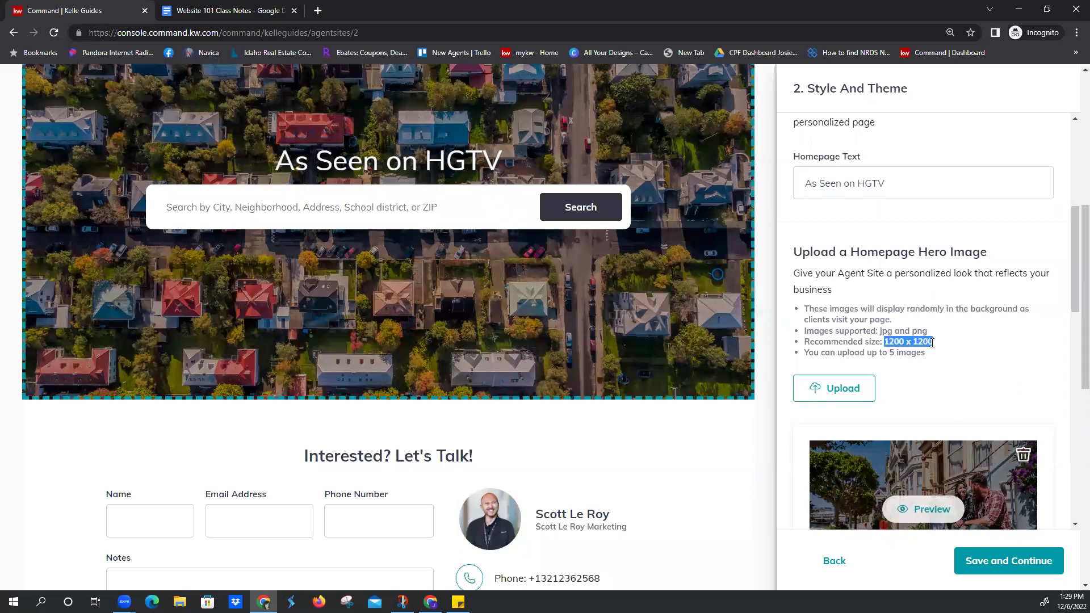
scroll(967, 358, down, 2)
scroll(966, 359, down, 2)
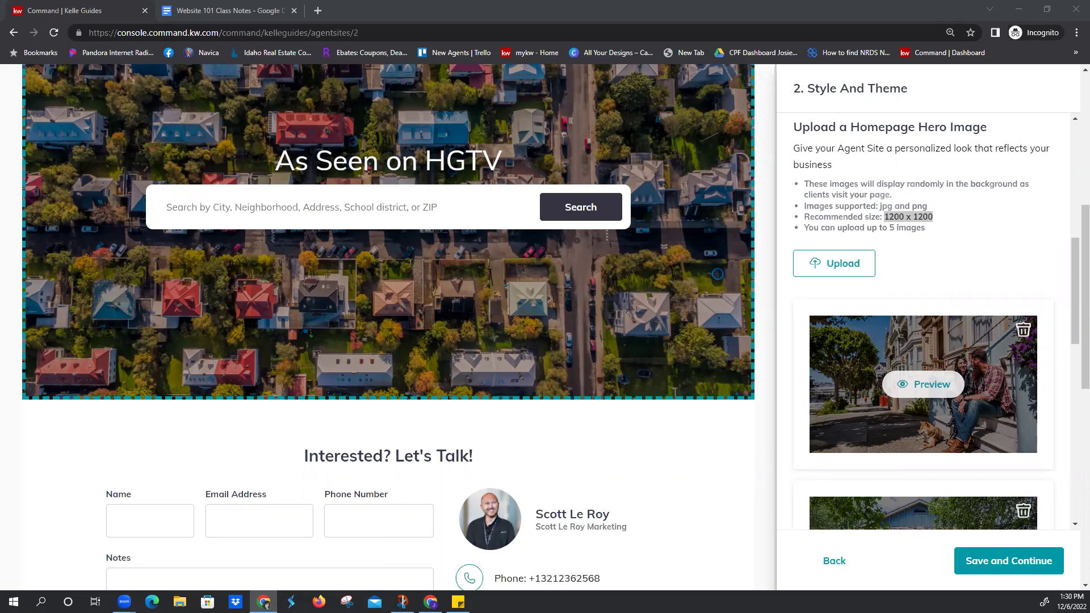
scroll(923, 323, up, 8)
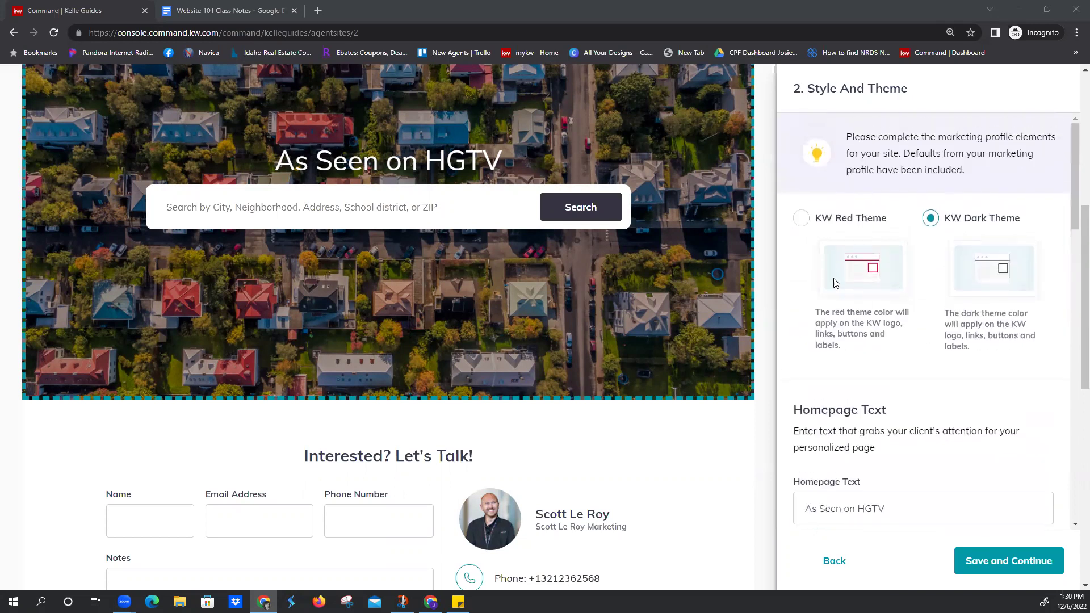
scroll(155, 374, up, 3)
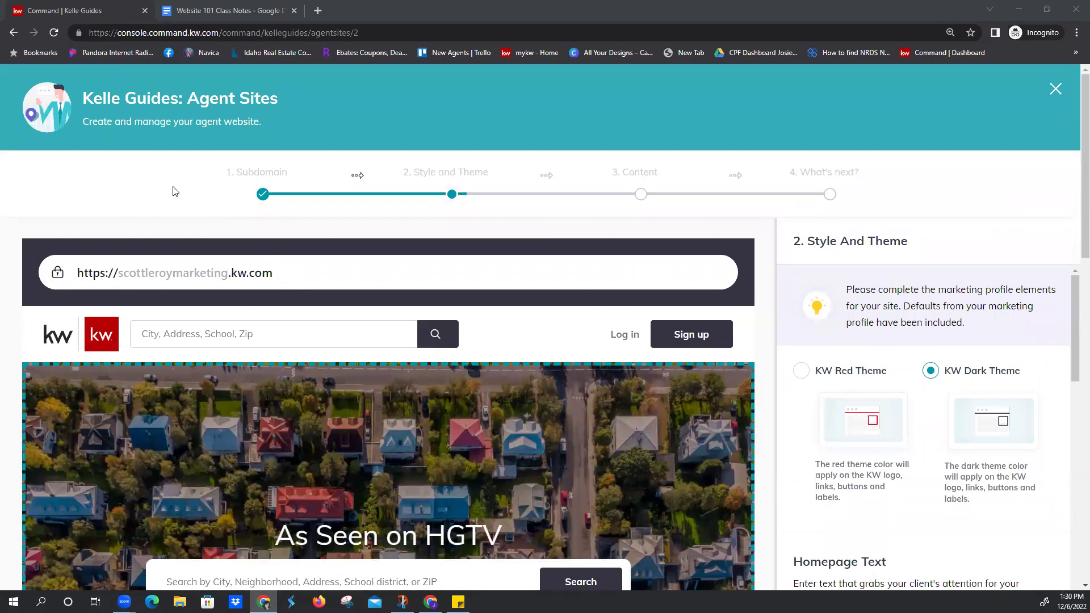
click(13, 32)
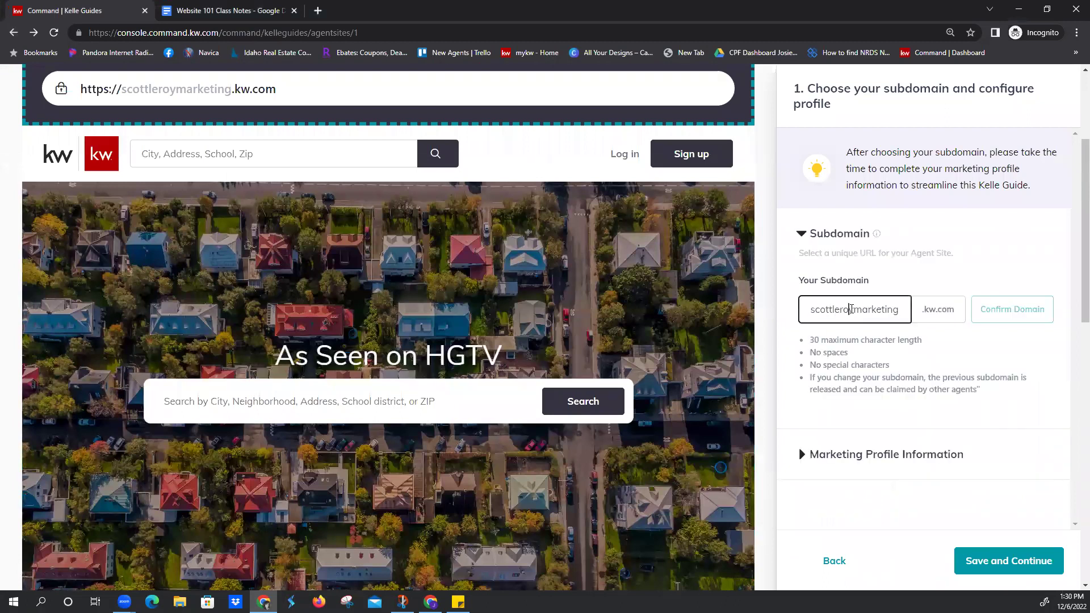
Step: Review the subdomain field and guide heading, then close the Agent Sites guide
click(850, 309)
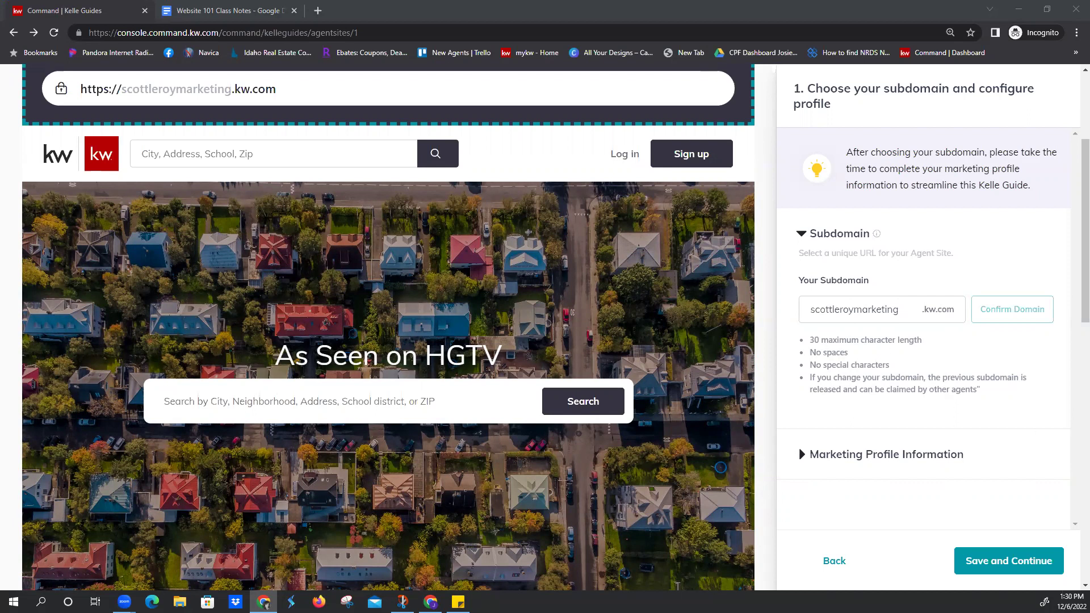
scroll(959, 273, up, 3)
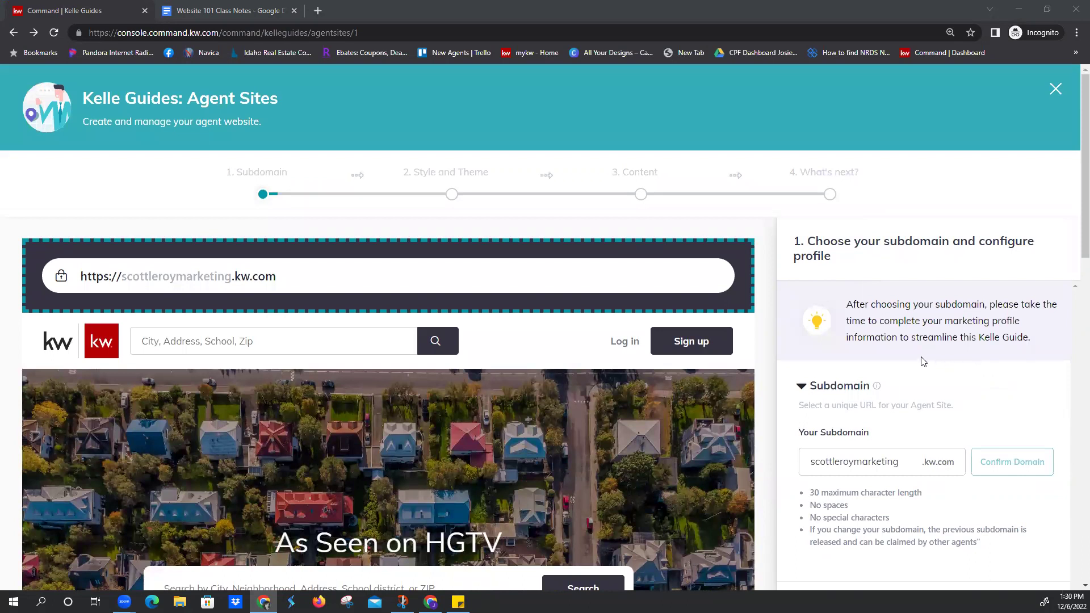
drag(85, 99, 323, 112)
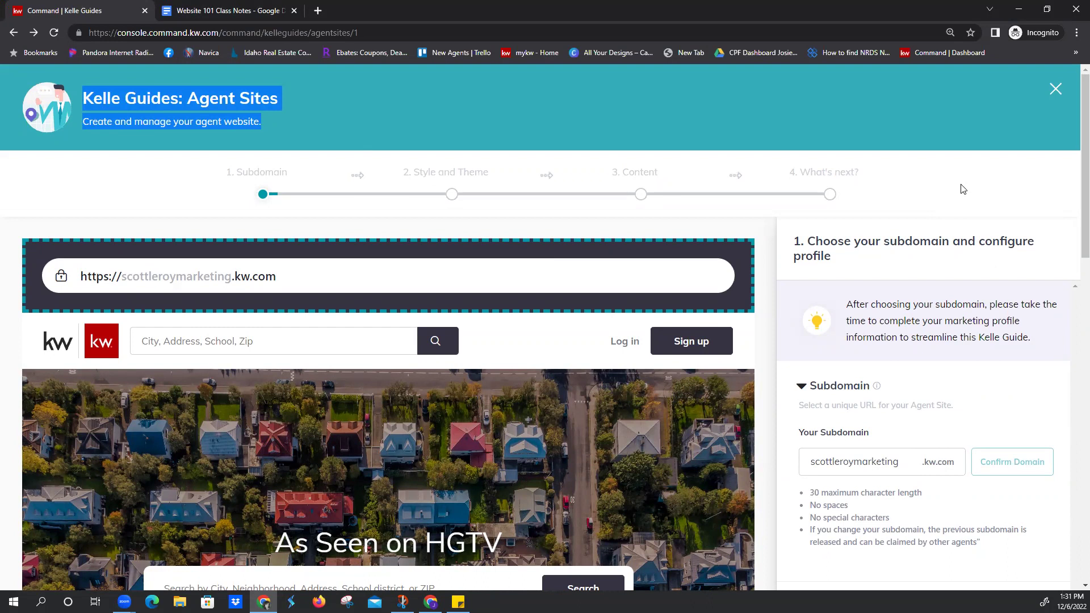
scroll(936, 276, down, 3)
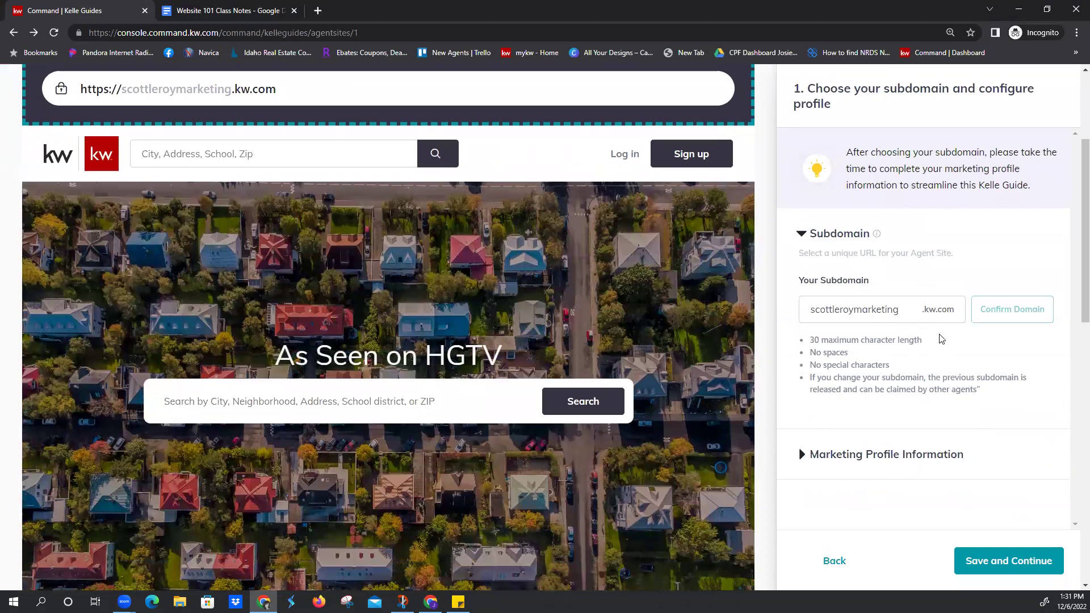
scroll(938, 346, down, 2)
scroll(937, 355, down, 1)
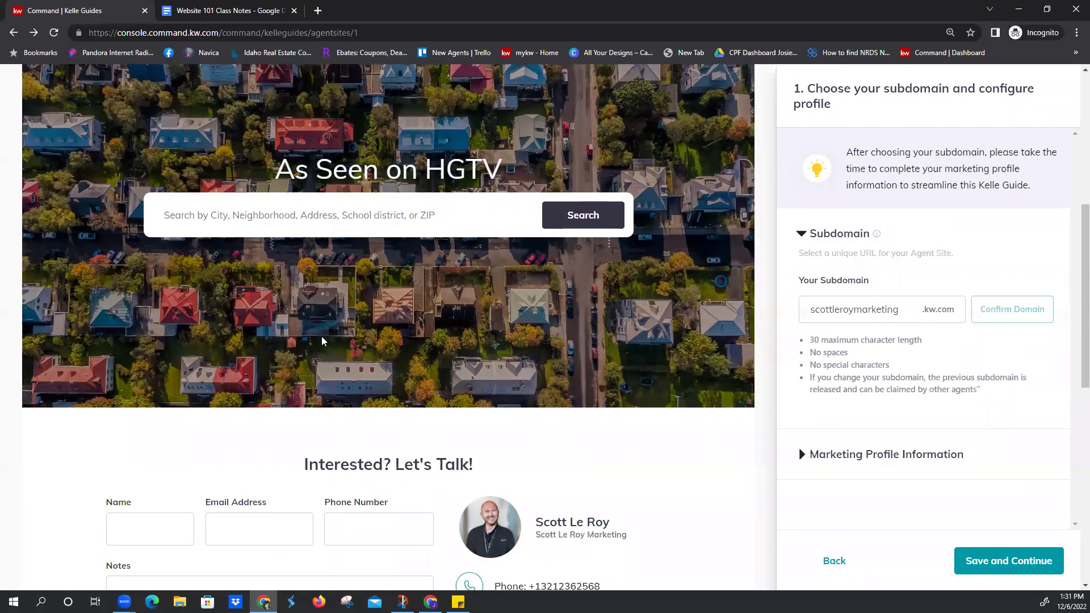
scroll(527, 352, up, 5)
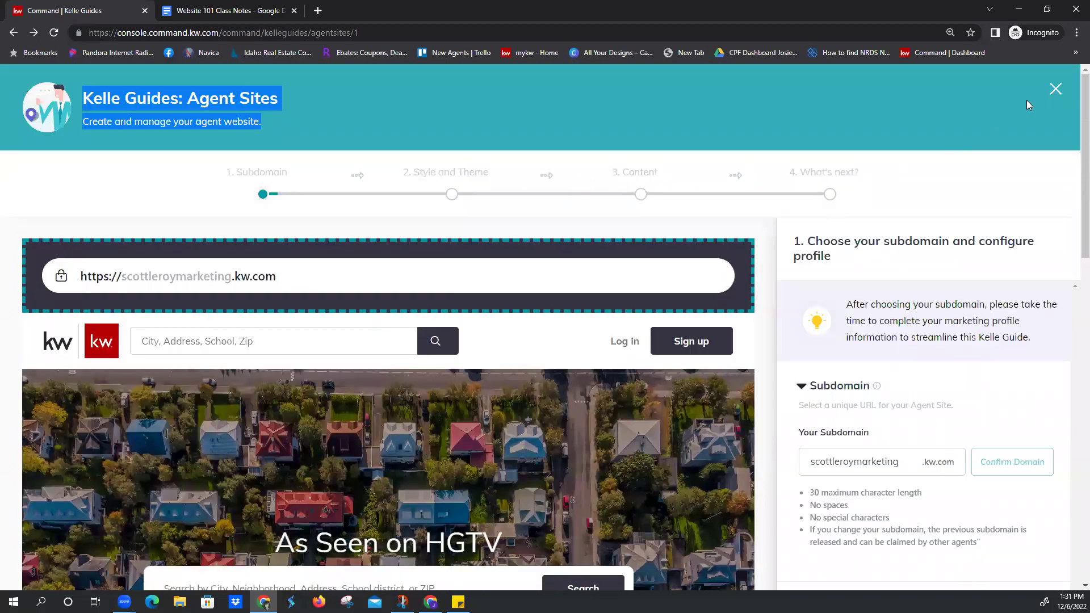
click(1054, 91)
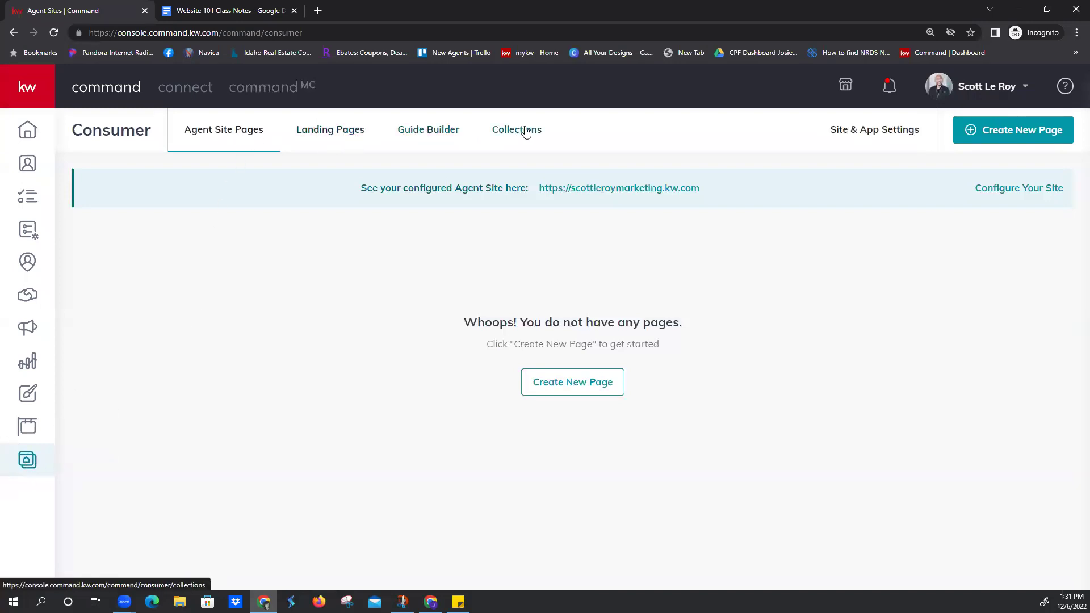
Step: From Site & App Settings, restart the Agent Site Kelle Guide and acknowledge the compliance reminder
click(878, 132)
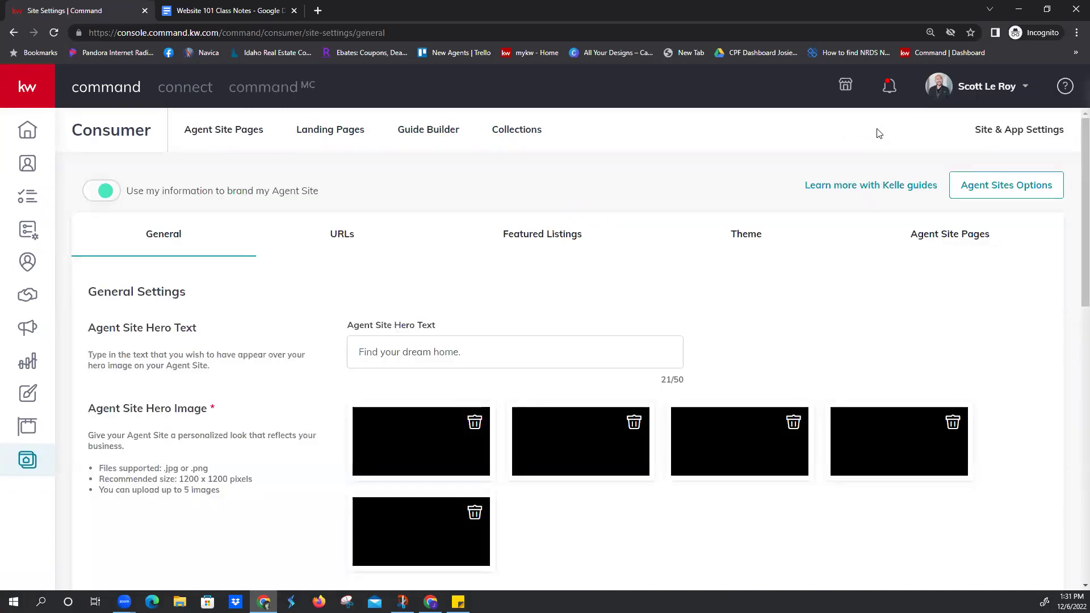
click(868, 189)
click(365, 331)
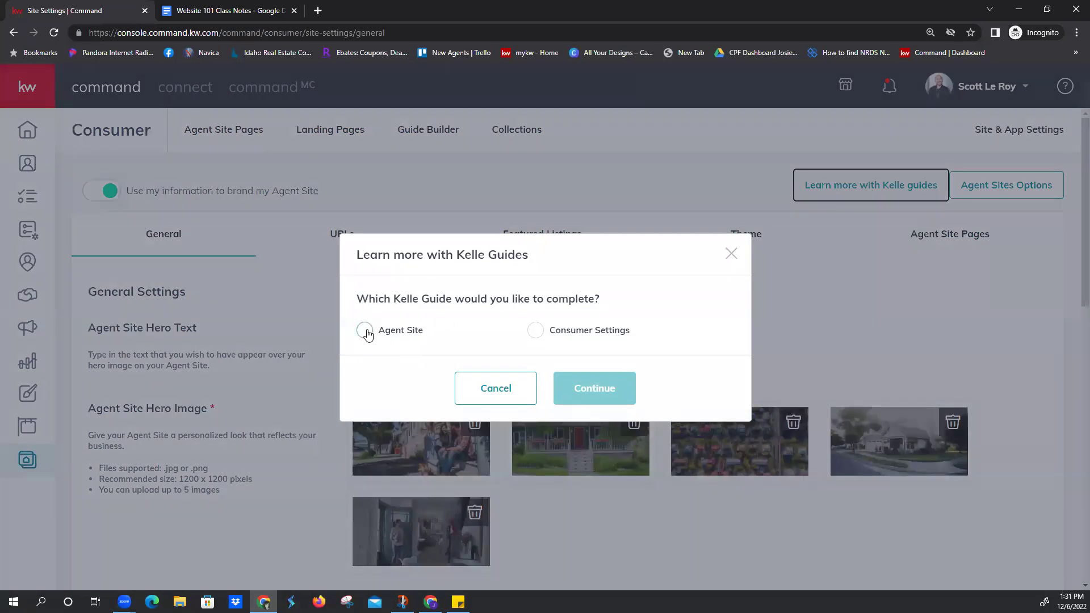
click(594, 386)
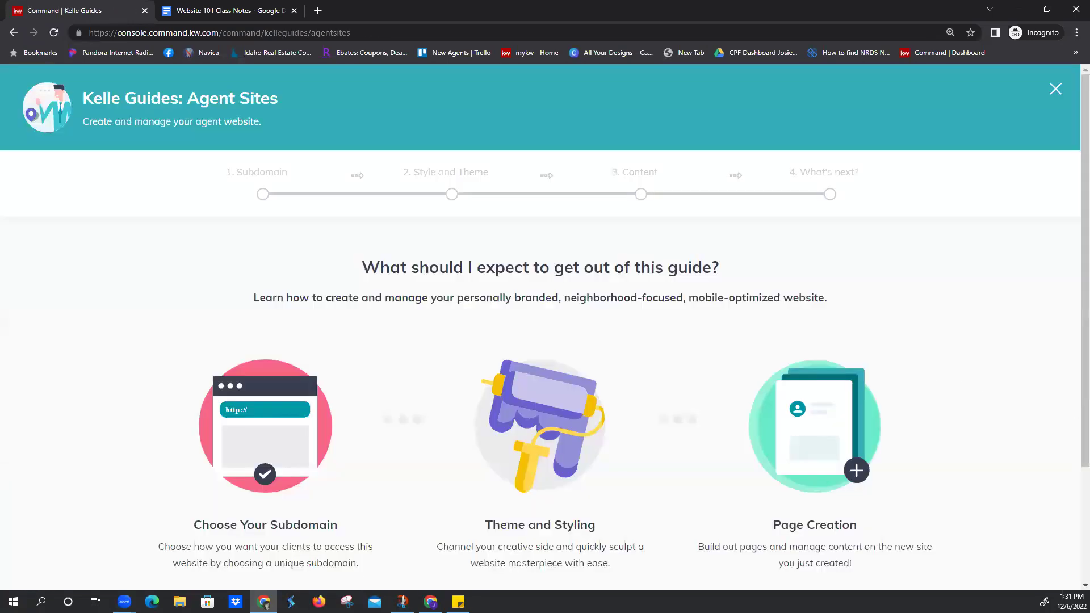
scroll(836, 318, down, 3)
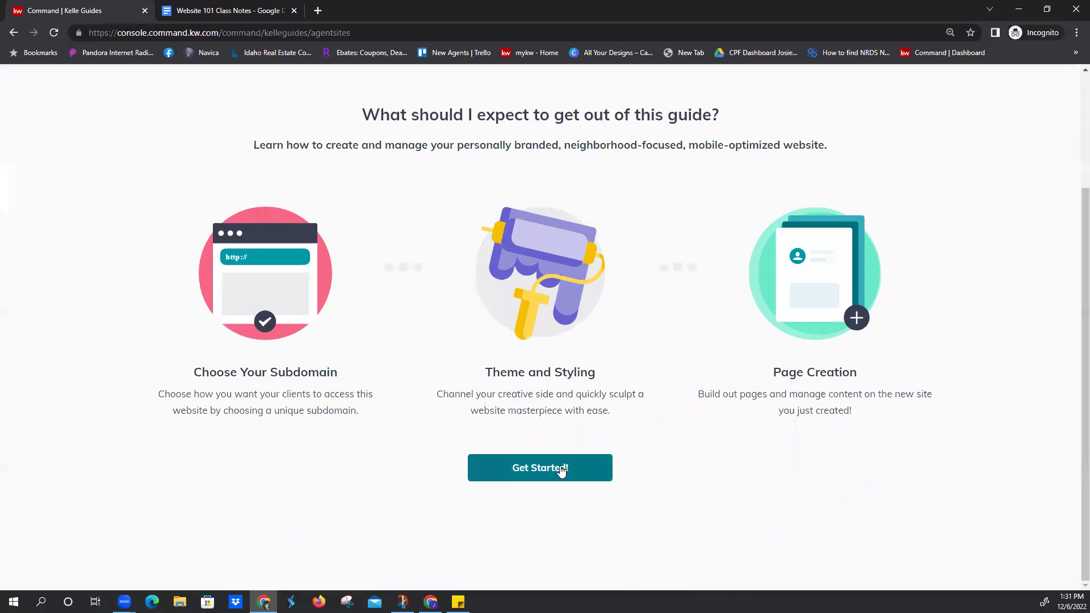
click(561, 467)
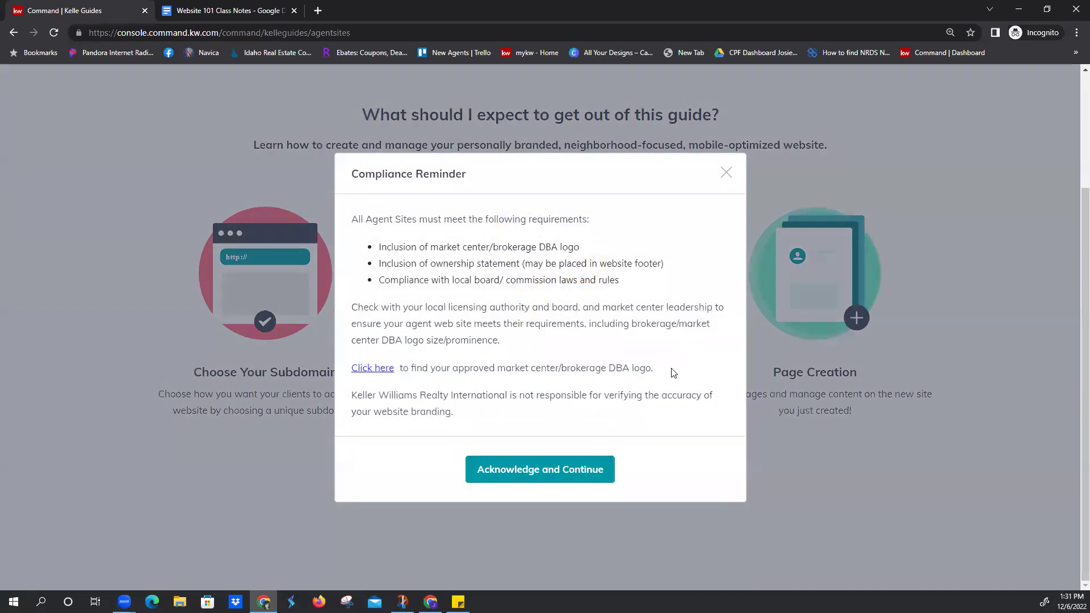
click(544, 469)
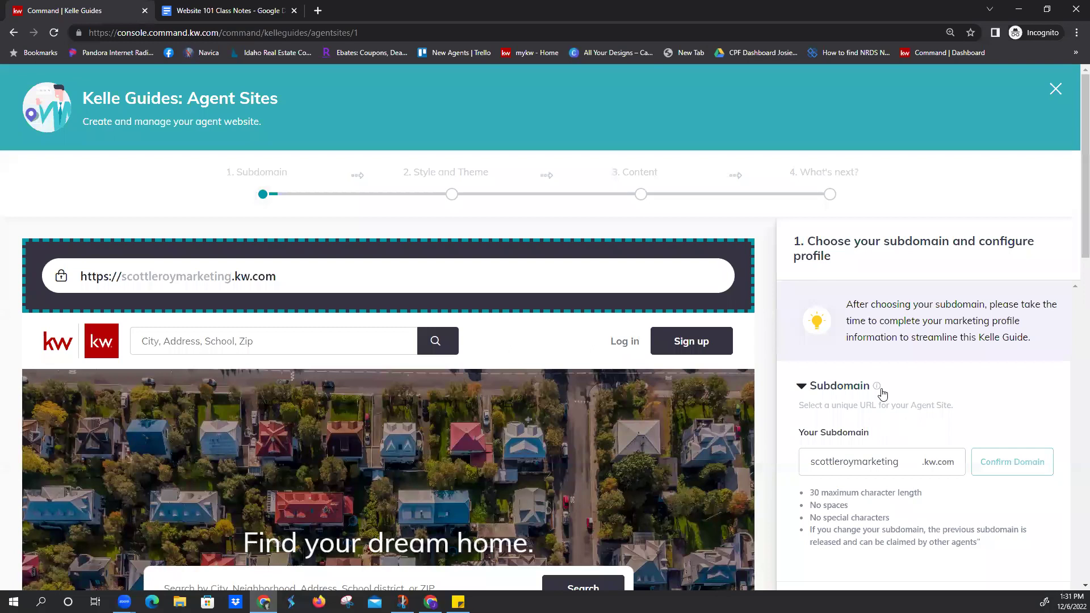
scroll(880, 391, down, 2)
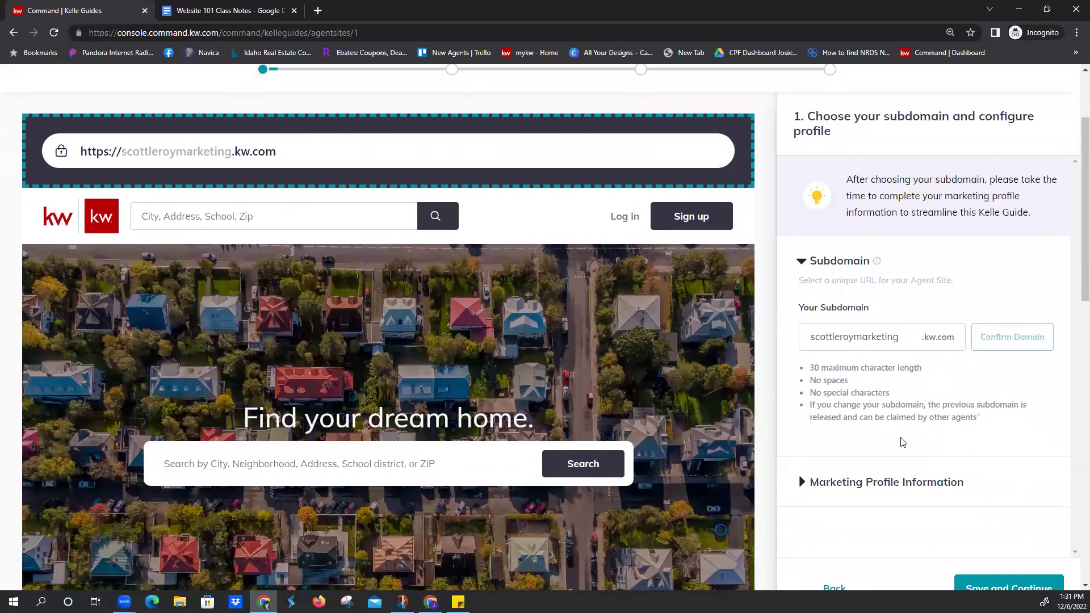
scroll(900, 440, down, 1)
click(885, 453)
scroll(897, 357, down, 15)
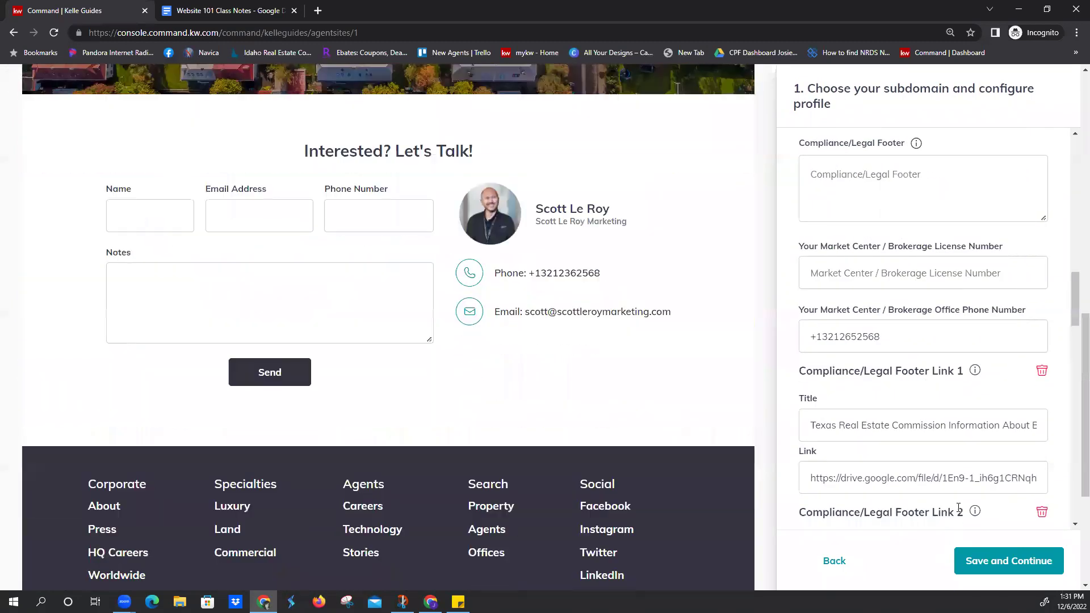
click(988, 561)
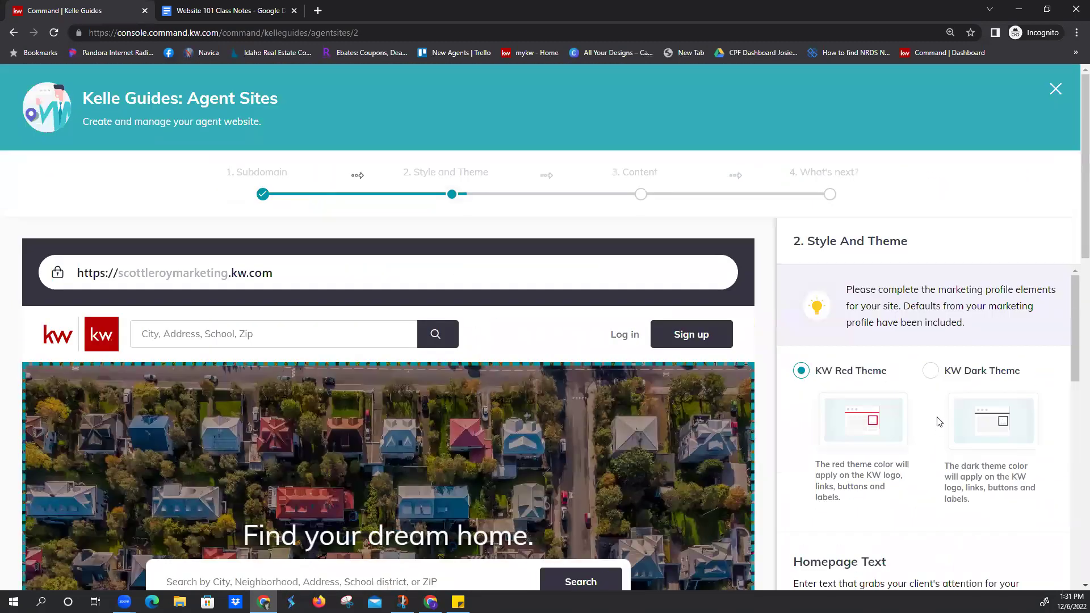
scroll(920, 454, down, 2)
scroll(913, 457, down, 3)
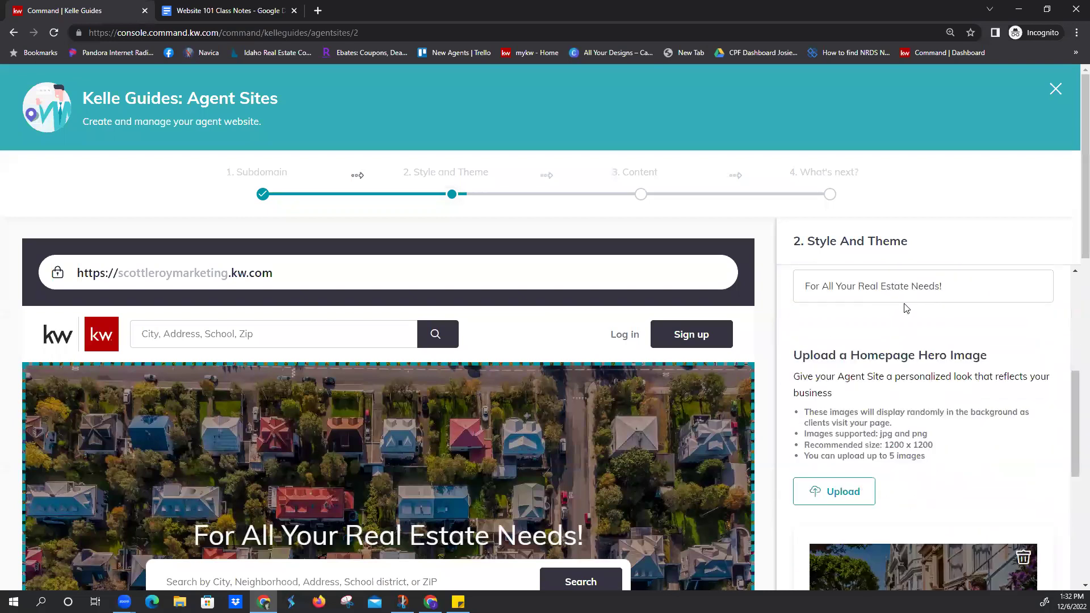
scroll(888, 373, up, 1)
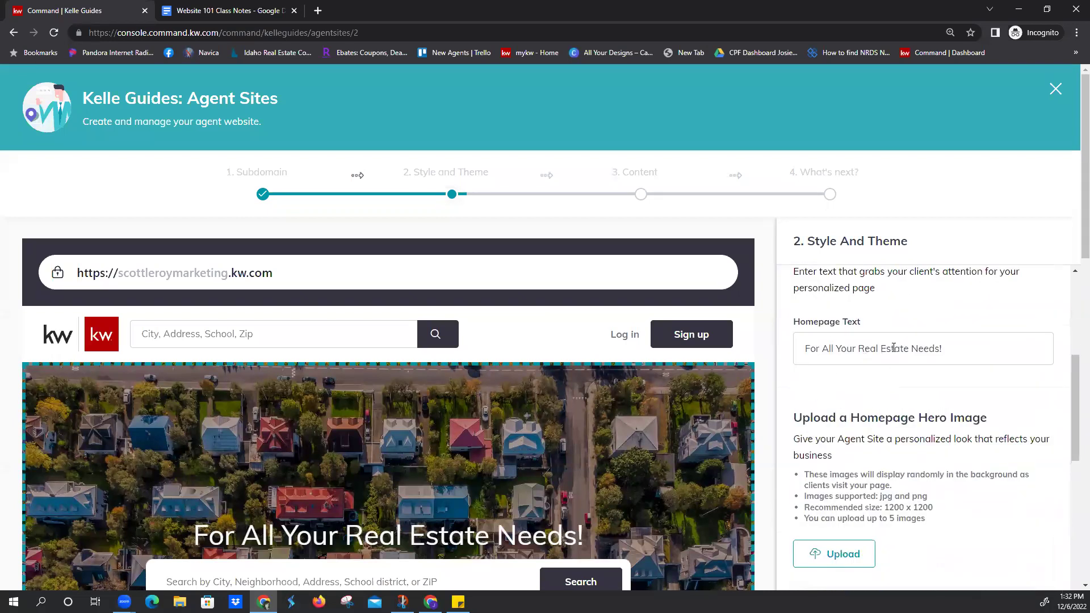
scroll(908, 397, down, 4)
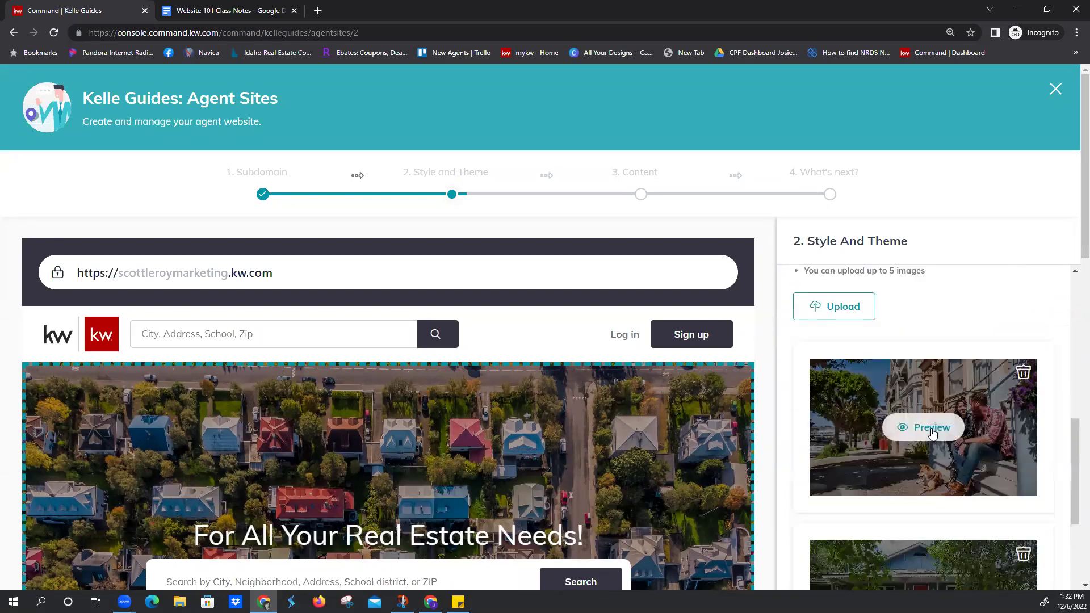
scroll(922, 381, up, 1)
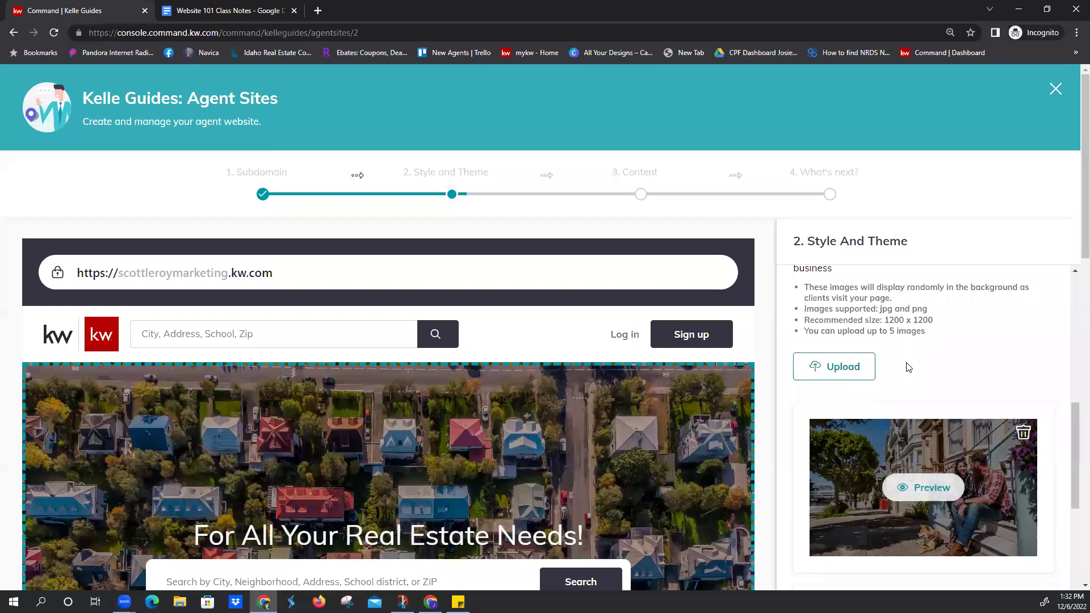
scroll(942, 384, down, 2)
scroll(931, 415, down, 8)
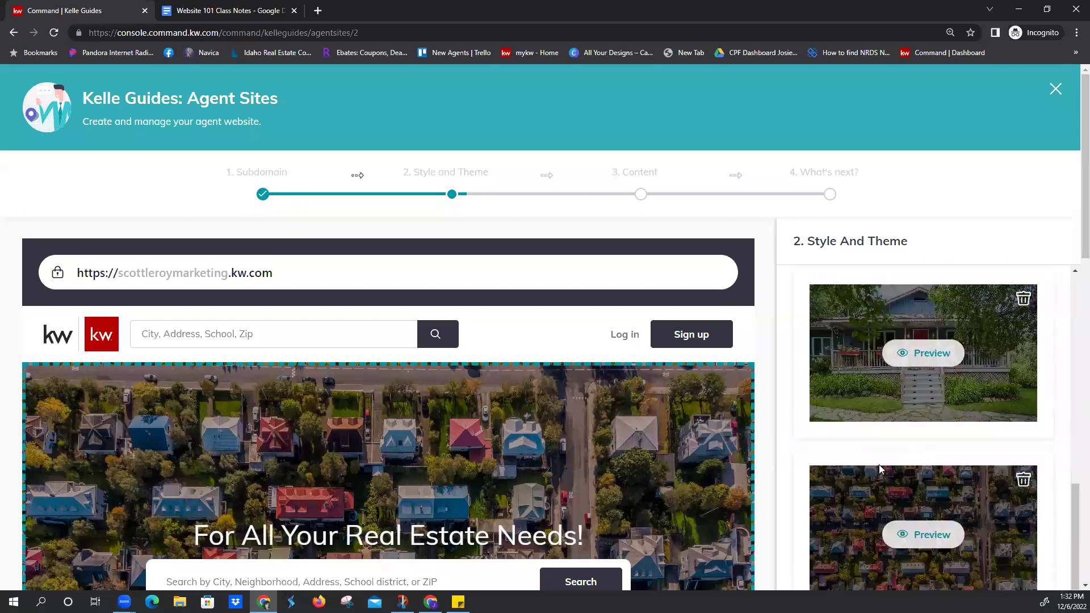
scroll(873, 486, down, 3)
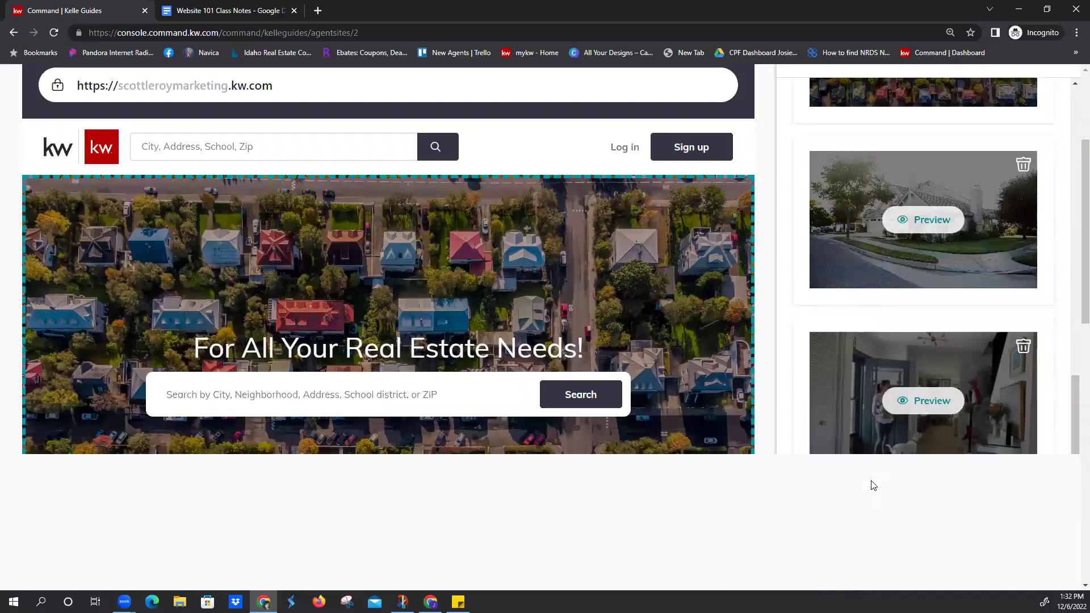
scroll(873, 485, down, 5)
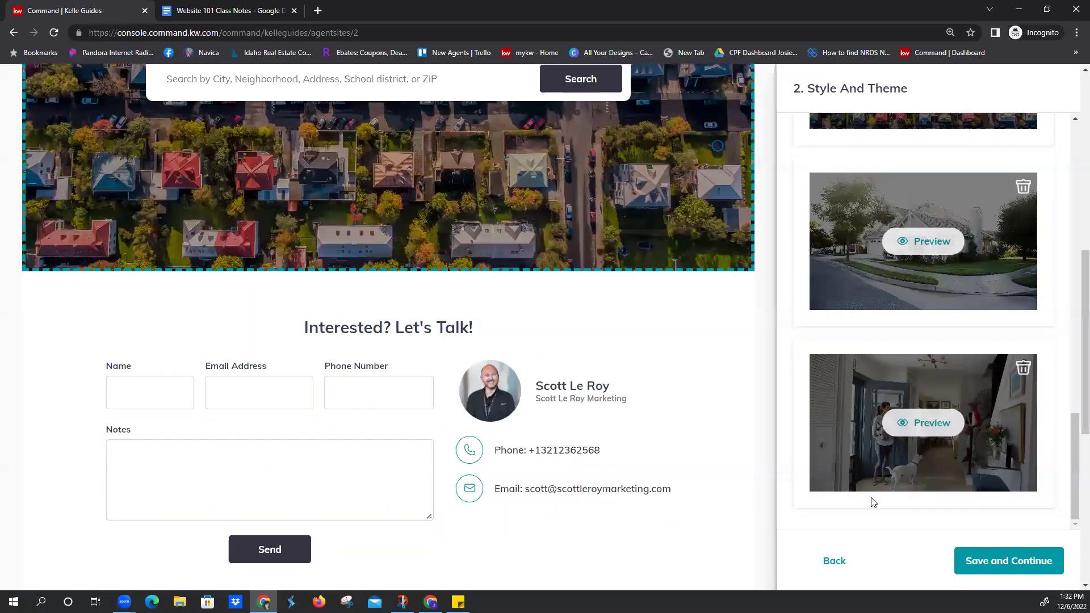
scroll(873, 502, down, 2)
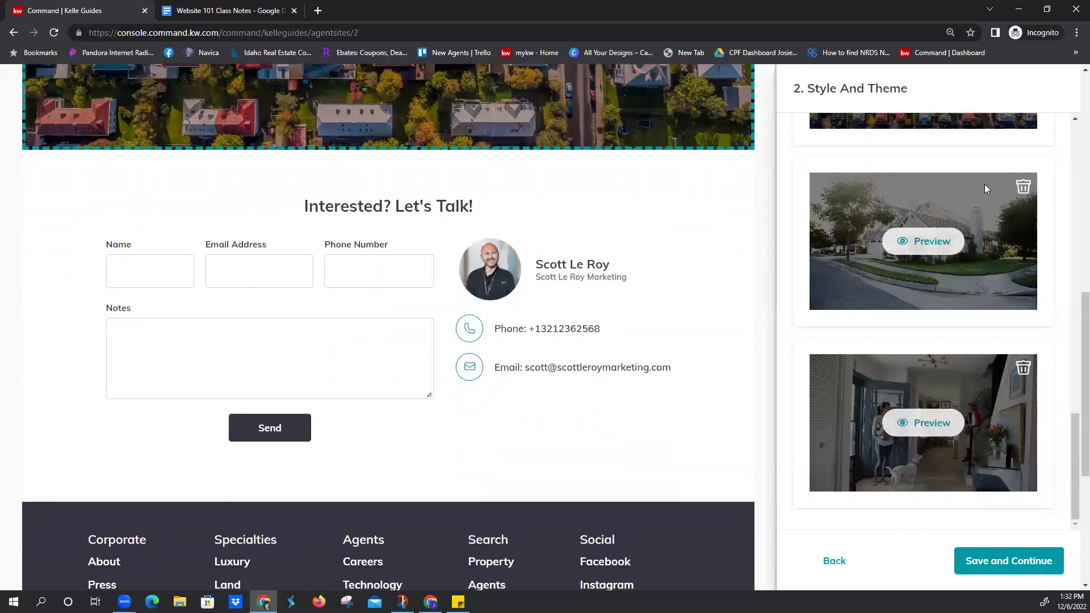
Step: Save the KW Dark Theme and select the Company Profile page title in step 3
click(986, 565)
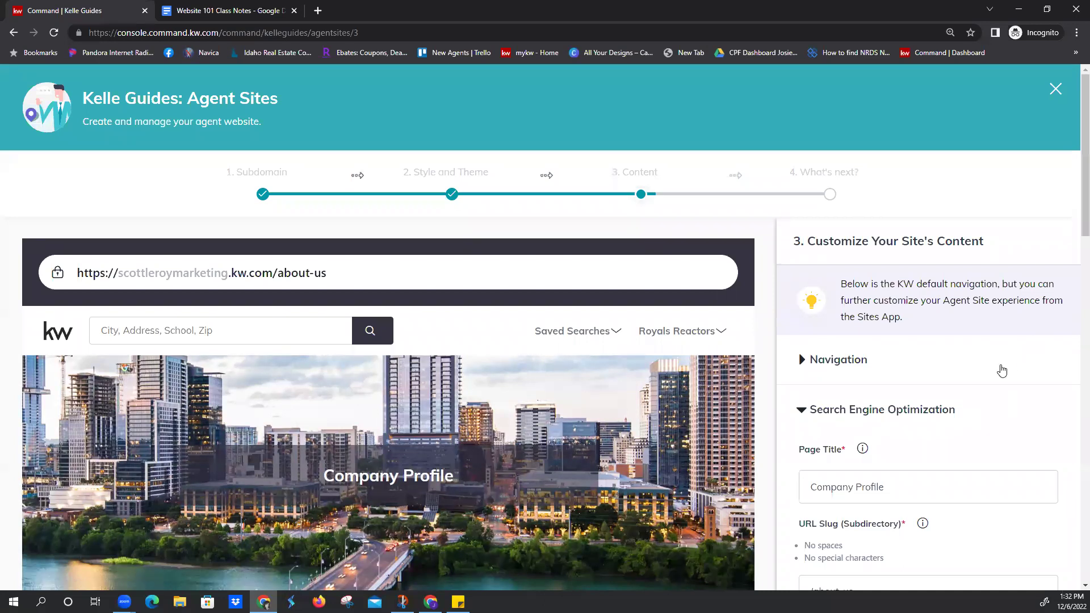
scroll(999, 371, down, 3)
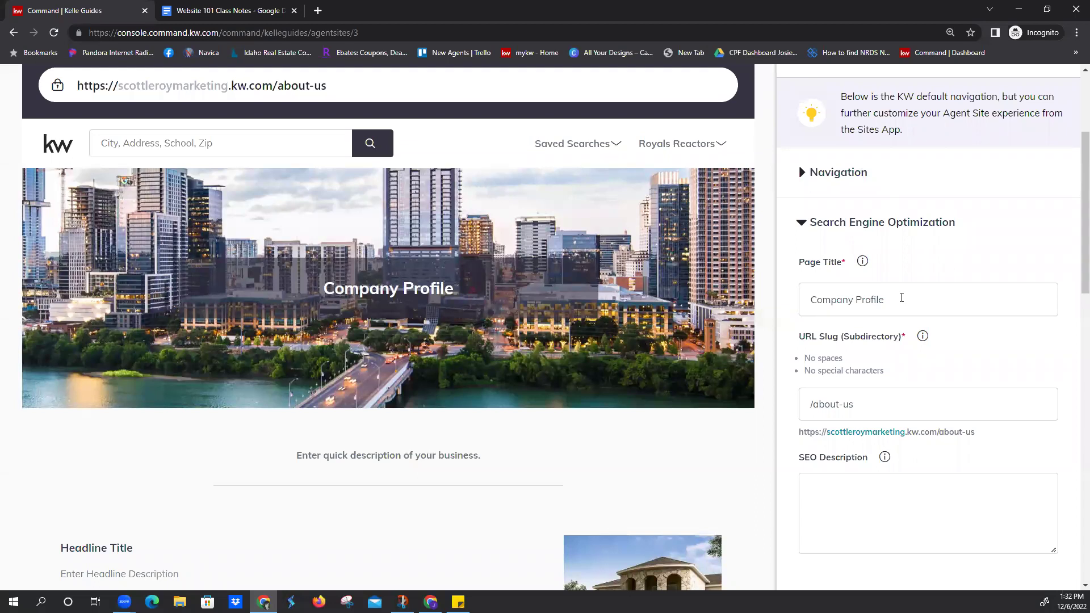
triple_click(901, 298)
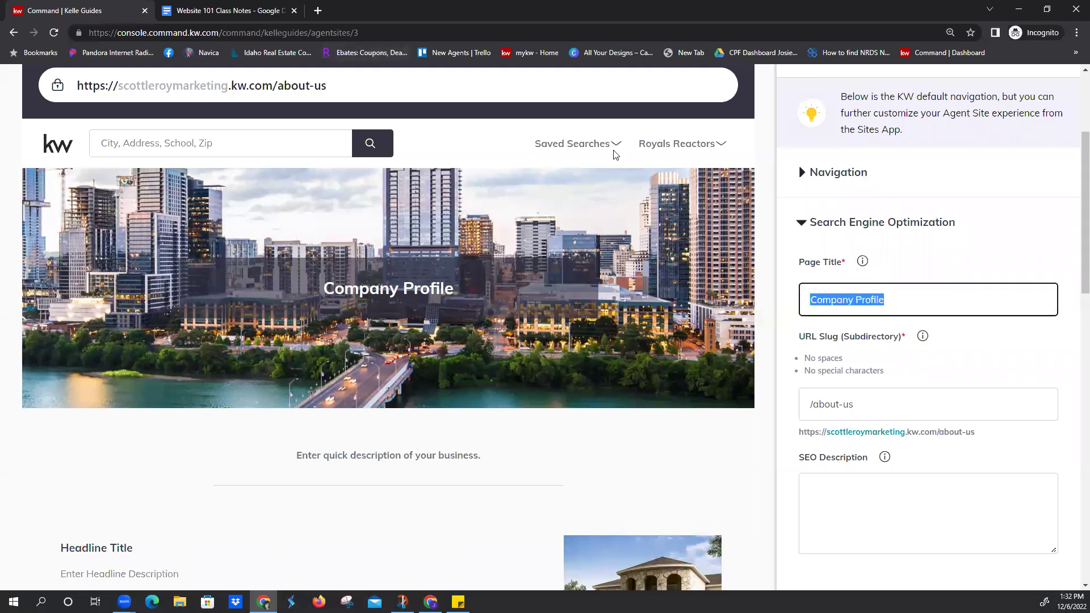
Step: Set the Company Profile page title and SEO description to 'About Us', then expand Content
text(About Us)
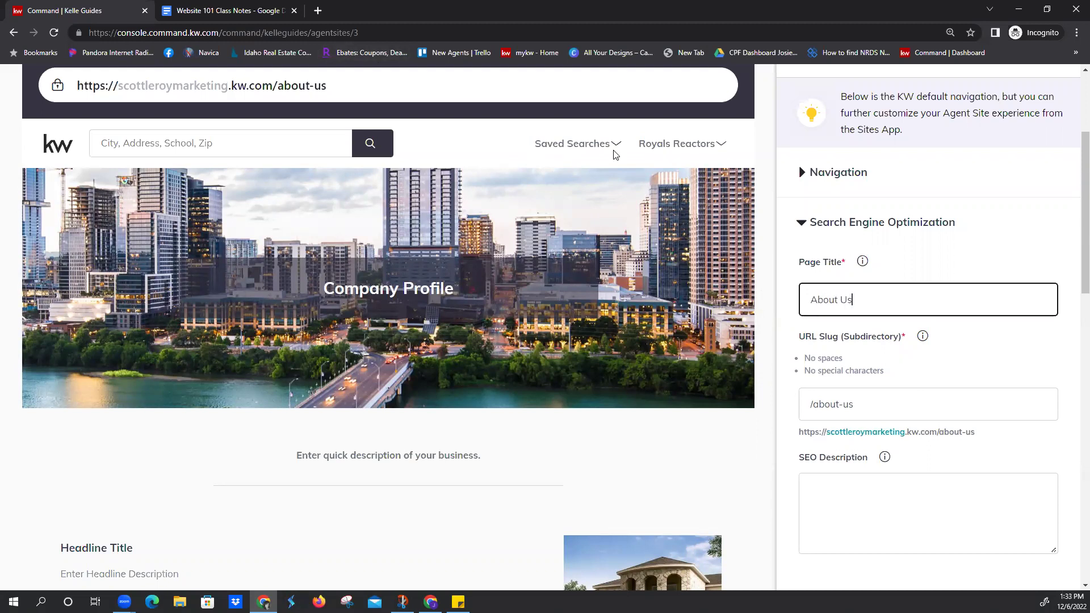
scroll(852, 343, down, 1)
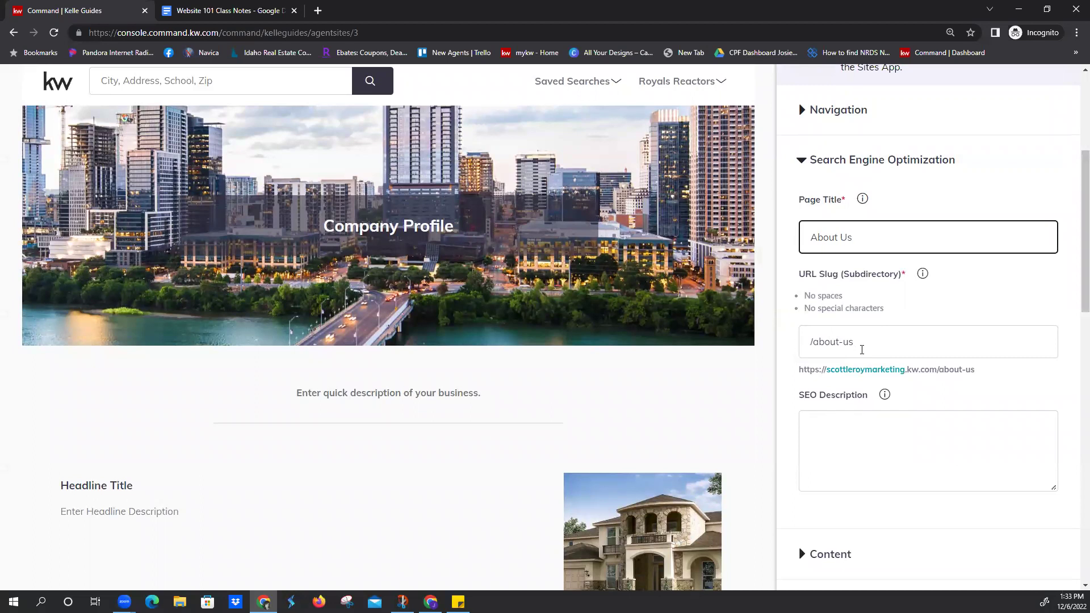
click(854, 421)
text(About)
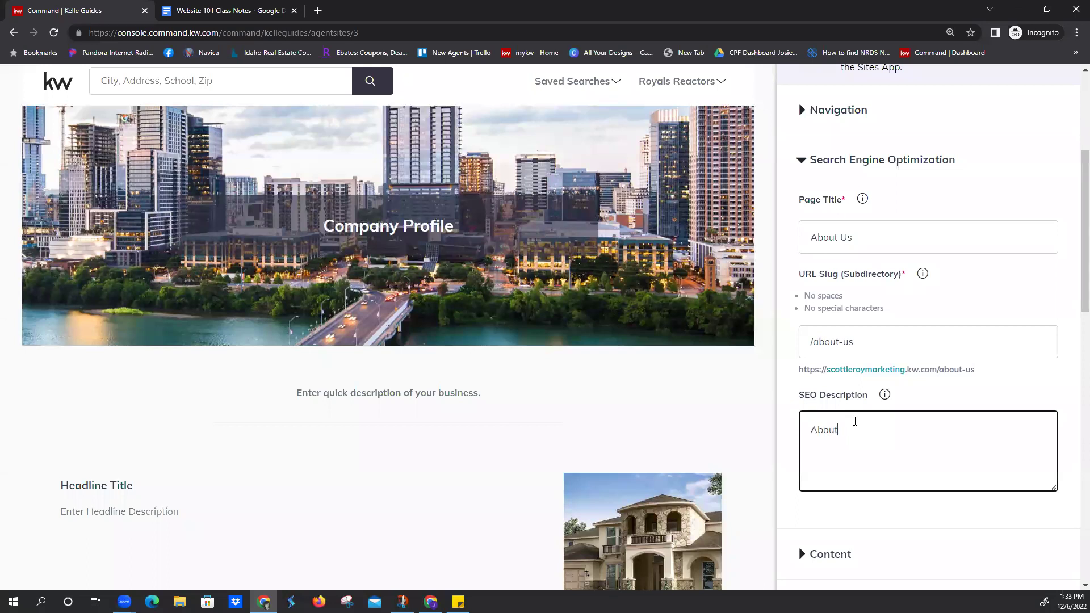
text( Us)
scroll(855, 421, down, 3)
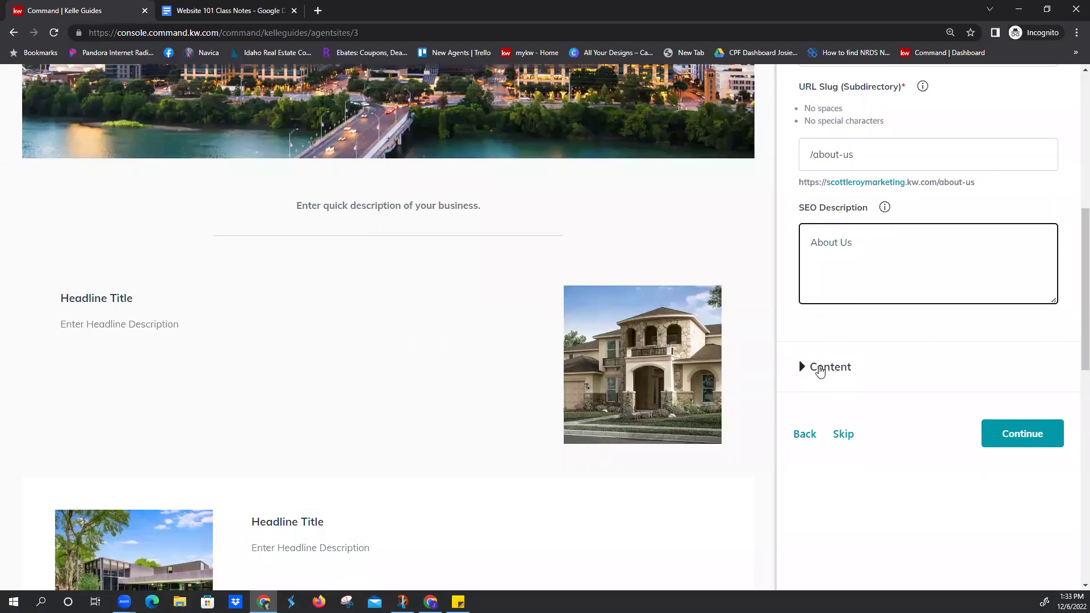
click(819, 371)
Step: Replace the 'Company Profile' page header with 'About' followed by the agent's name
scroll(934, 325, up, 3)
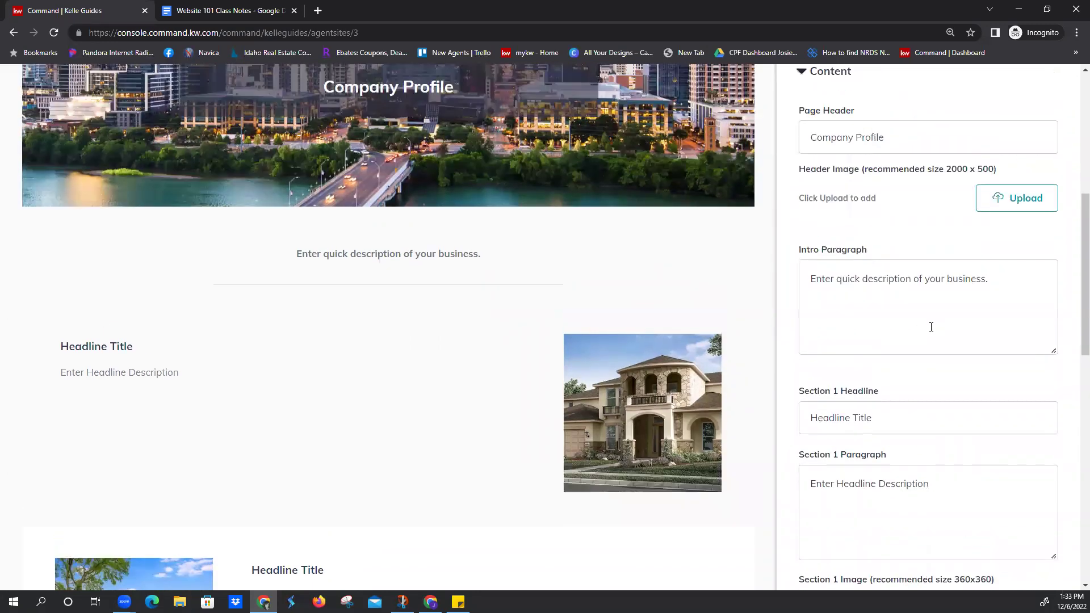
scroll(924, 339, up, 1)
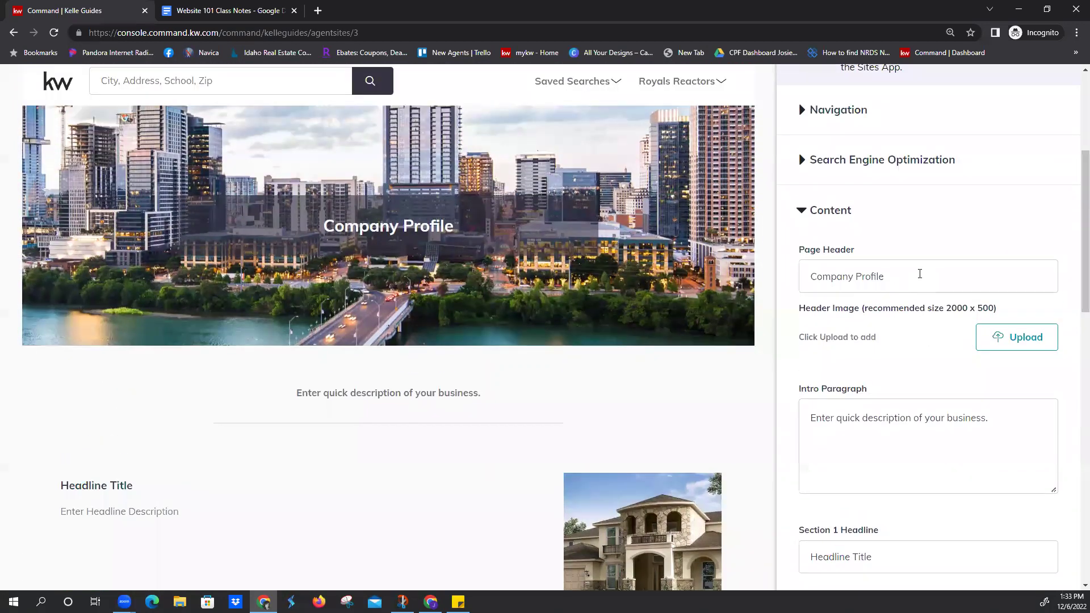
drag(918, 275, 783, 290)
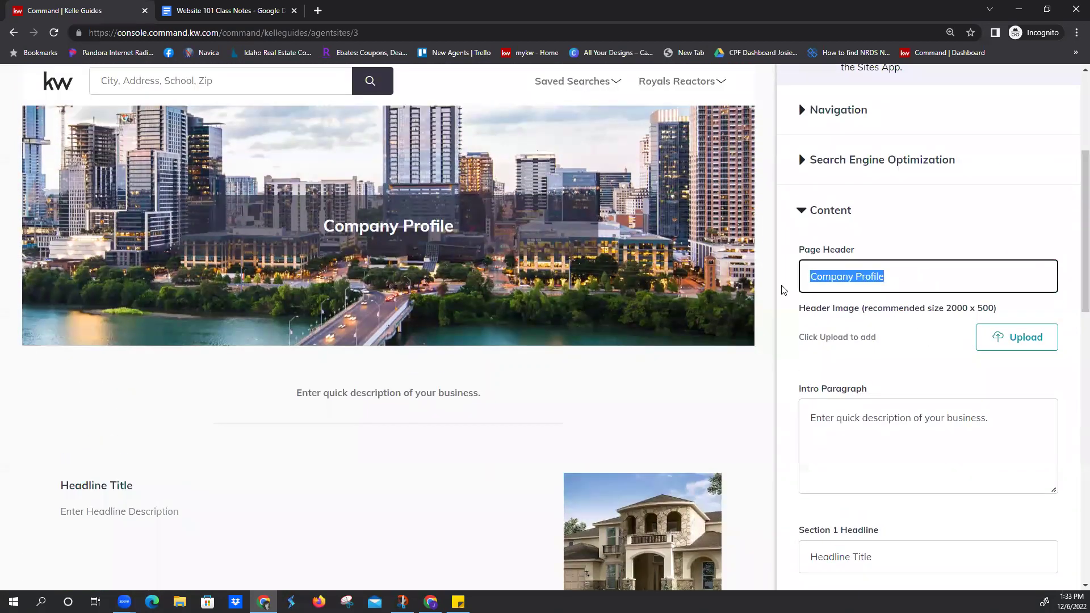
text(About US)
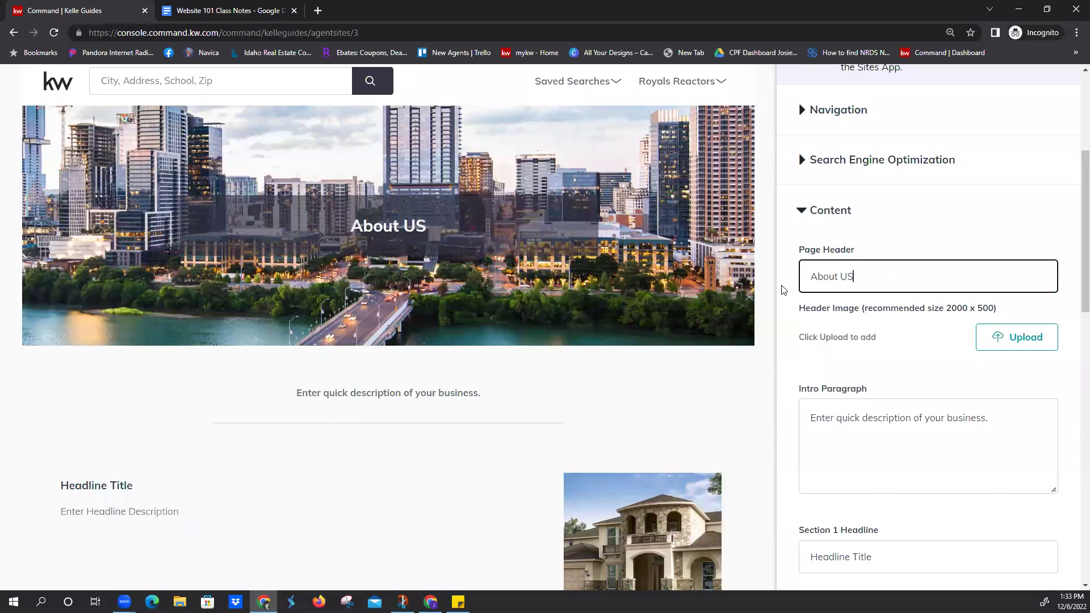
key(BackSpace)
text(s)
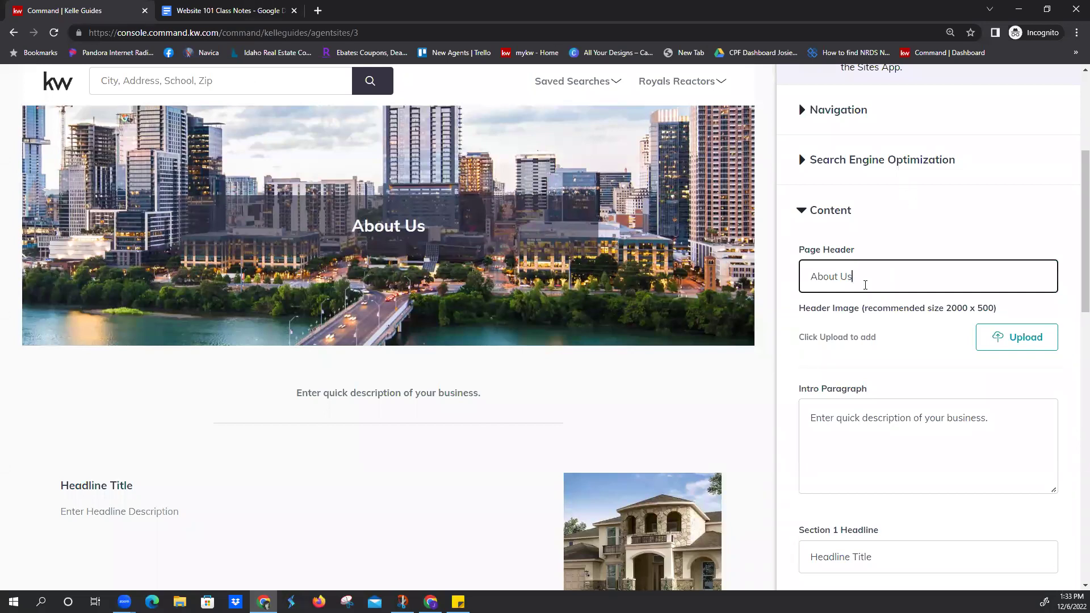
key(BackSpace)
key(BackSpace)
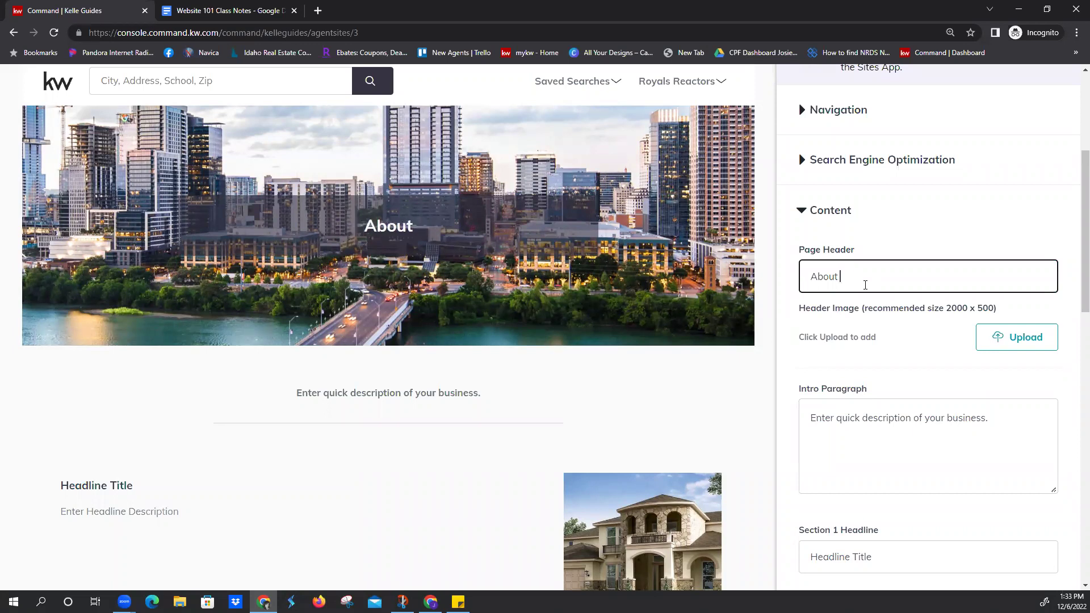
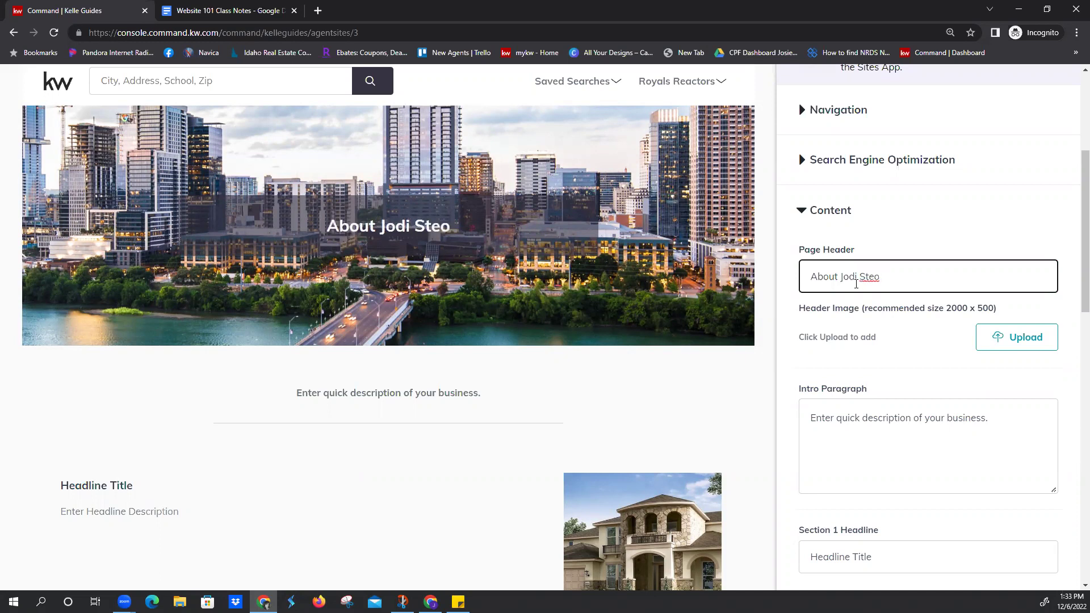
scroll(863, 301, down, 1)
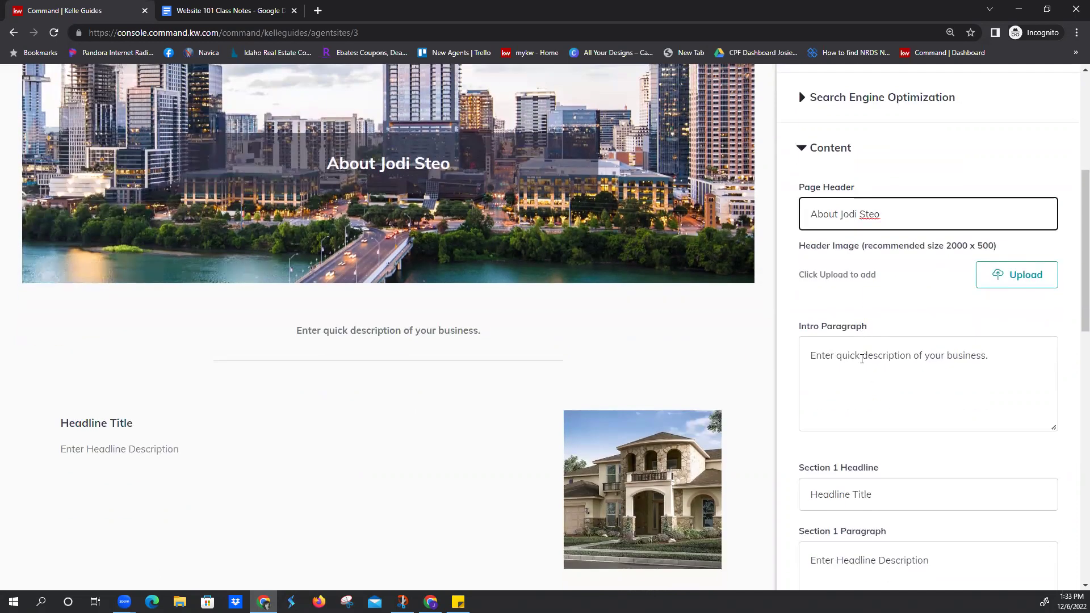
scroll(882, 380, down, 1)
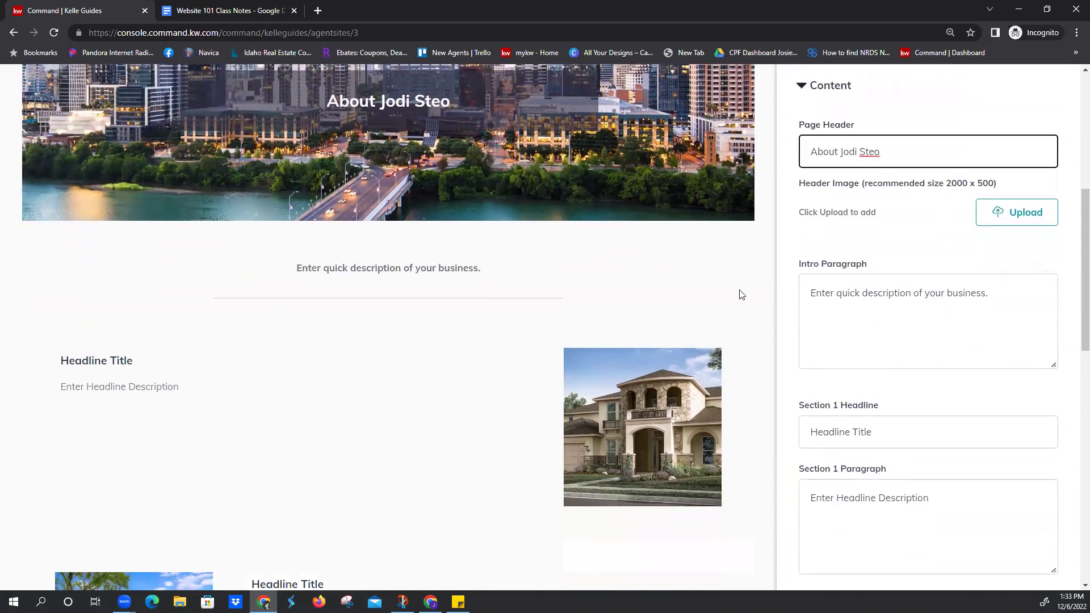
click(248, 14)
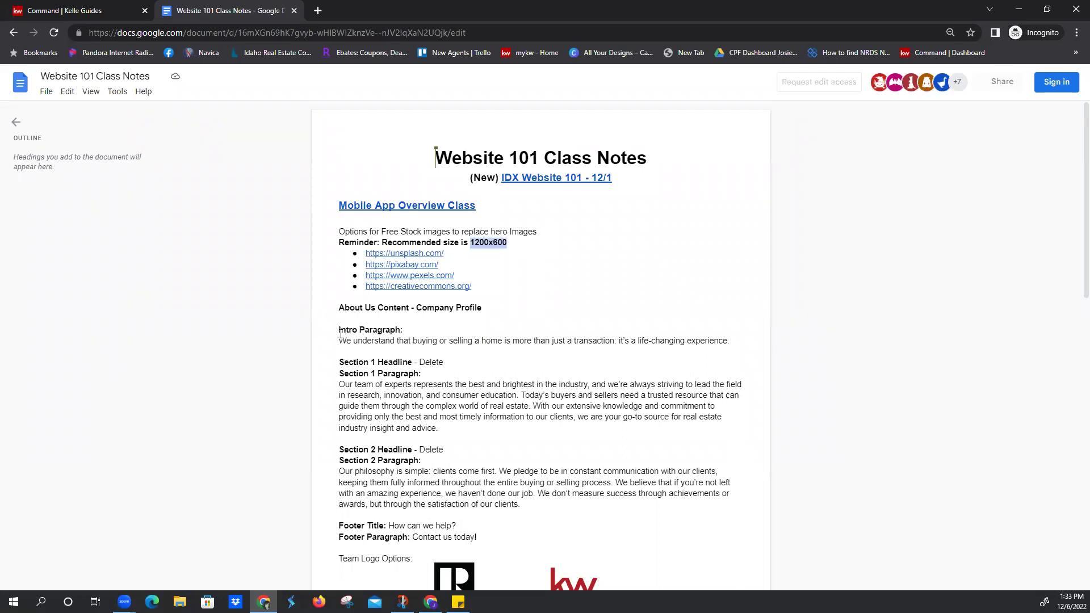
Step: Select the Intro Paragraph sentence in the Website 101 Class Notes, then return to KW Command
drag(338, 340, 729, 342)
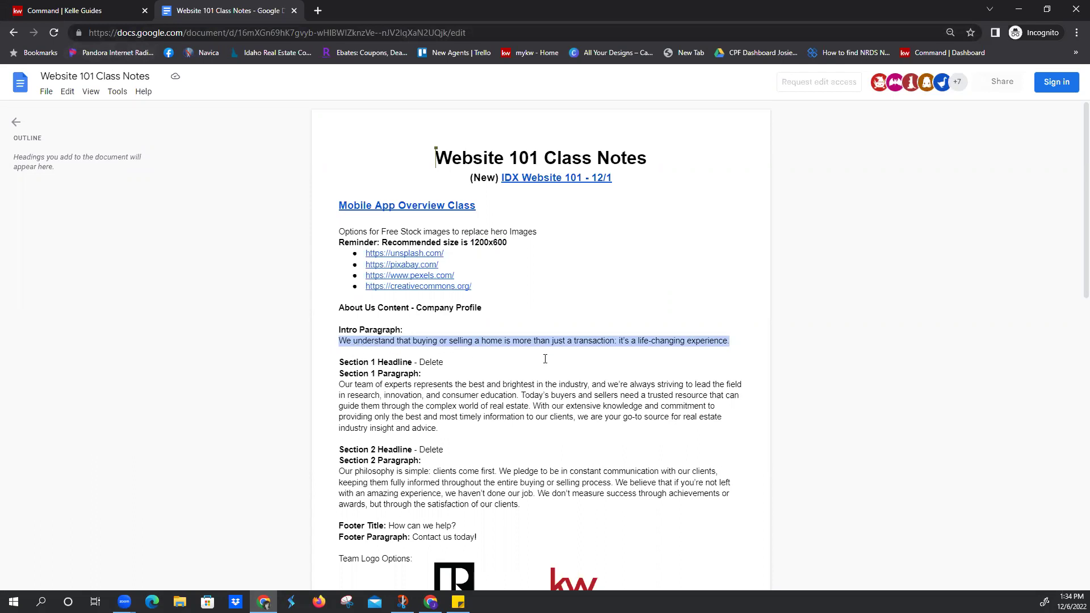
click(88, 13)
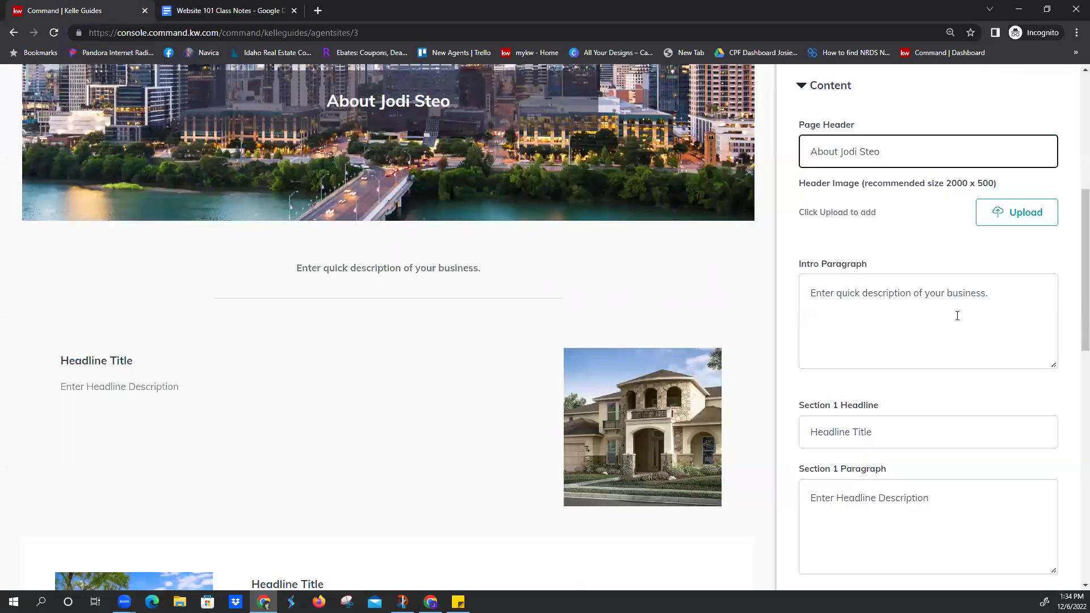
Step: Replace the intro paragraph with the copied life-changing sentence and clear Section 1's placeholder headline and description
drag(1011, 288, 801, 287)
text(We understand that buying or selling a home is more than just a transaction: it’s a life-changing experience.)
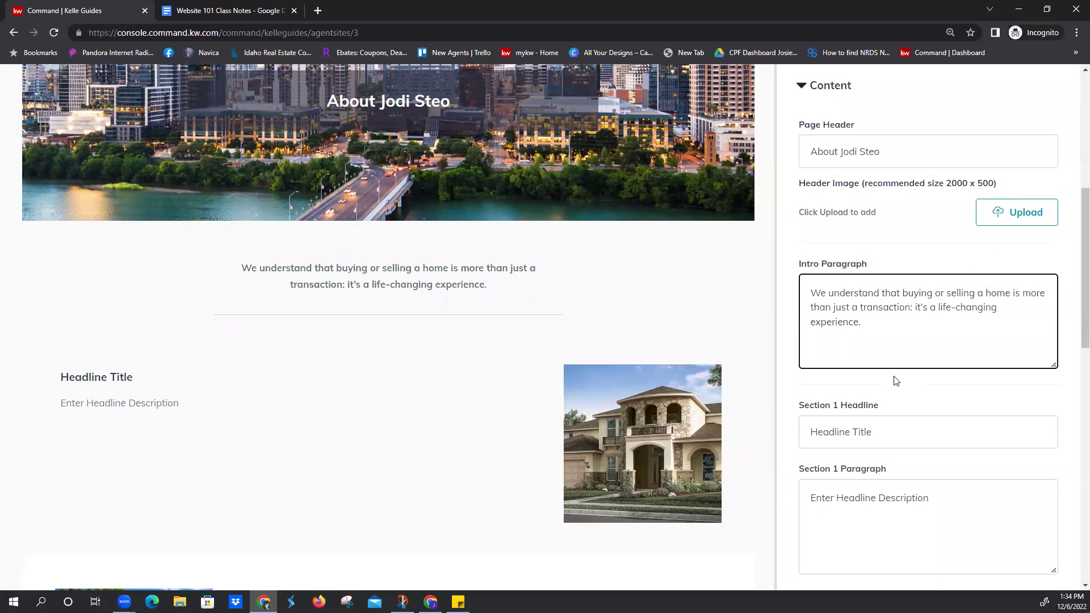
drag(888, 431, 794, 432)
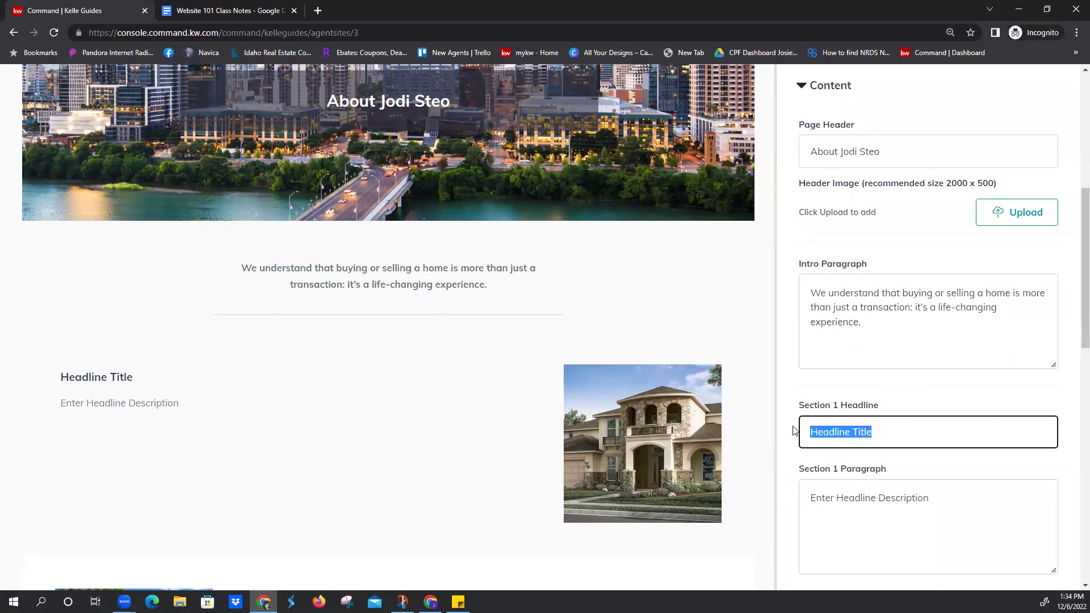
key(BackSpace)
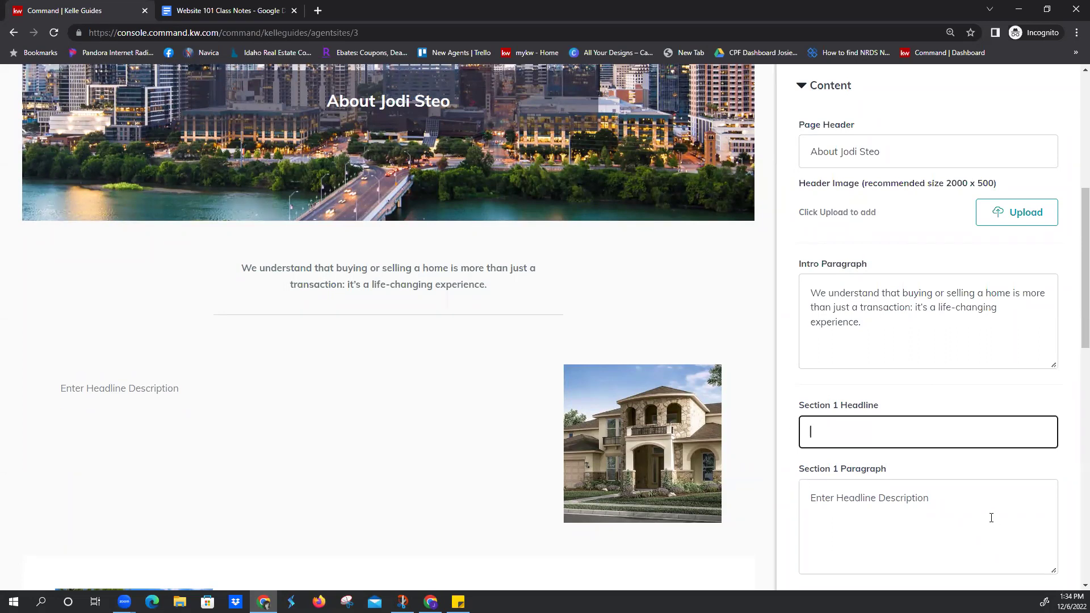
drag(941, 497, 795, 511)
key(BackSpace)
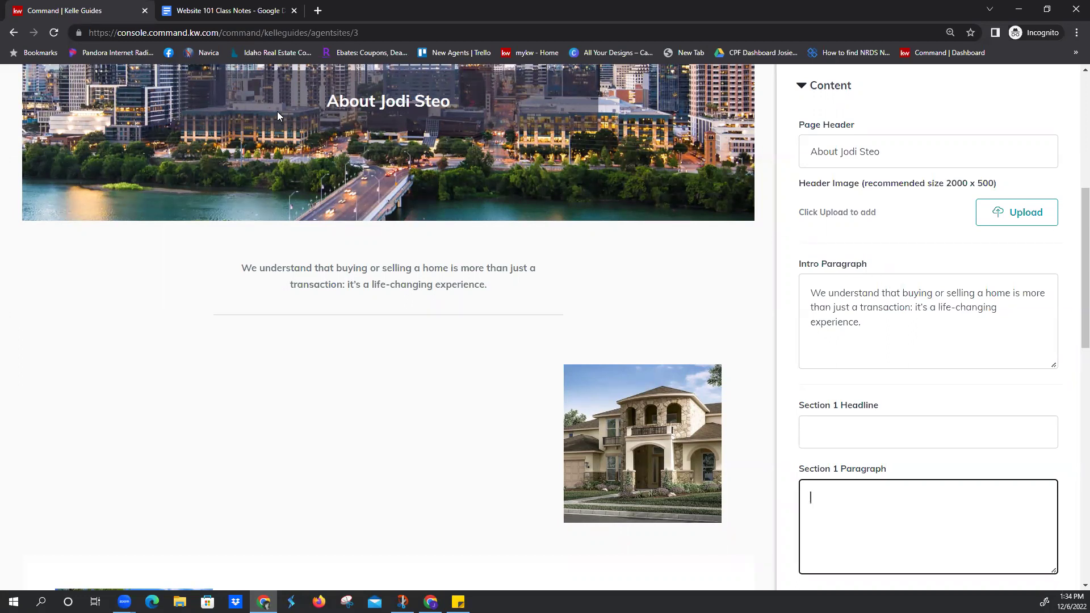
Step: Copy the team-of-experts Section 1 paragraph from the class notes and return to KW Command
click(247, 14)
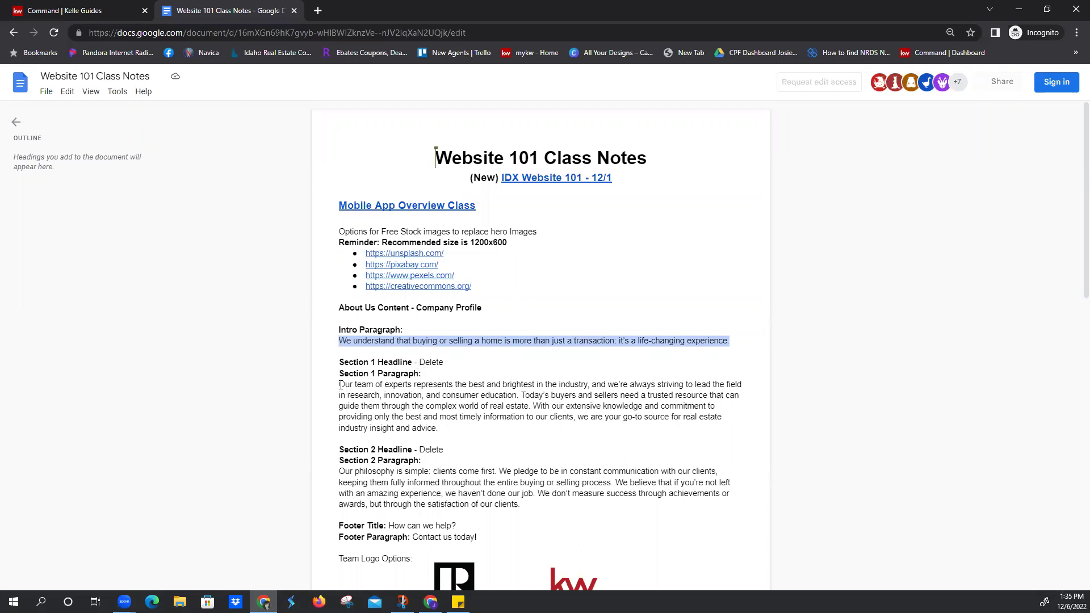
drag(341, 385, 440, 426)
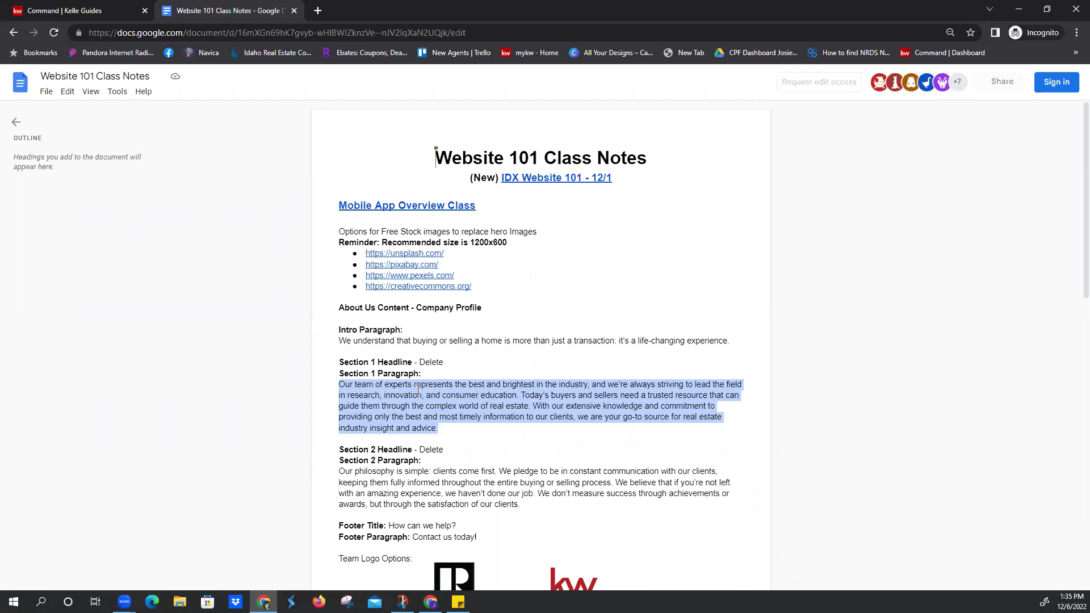
right_click(417, 390)
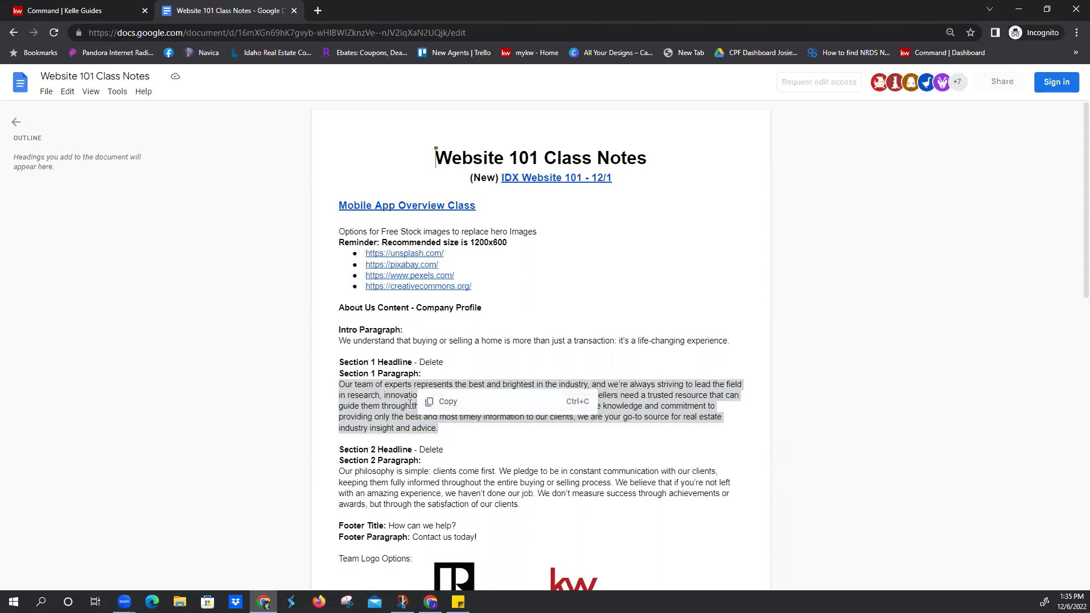
click(409, 404)
triple_click(418, 406)
key(ctrl+c)
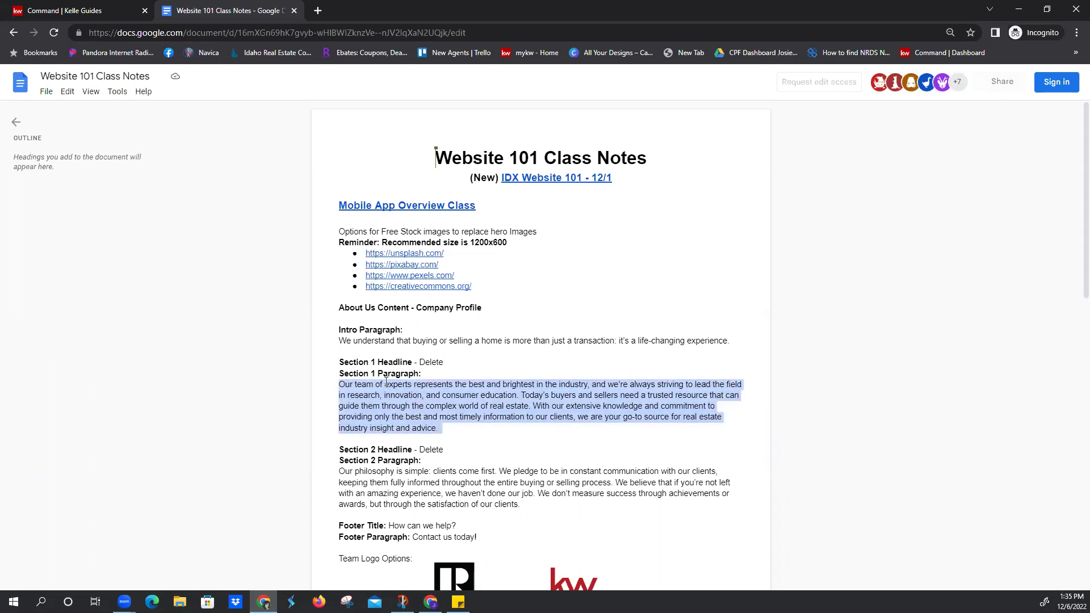
click(104, 13)
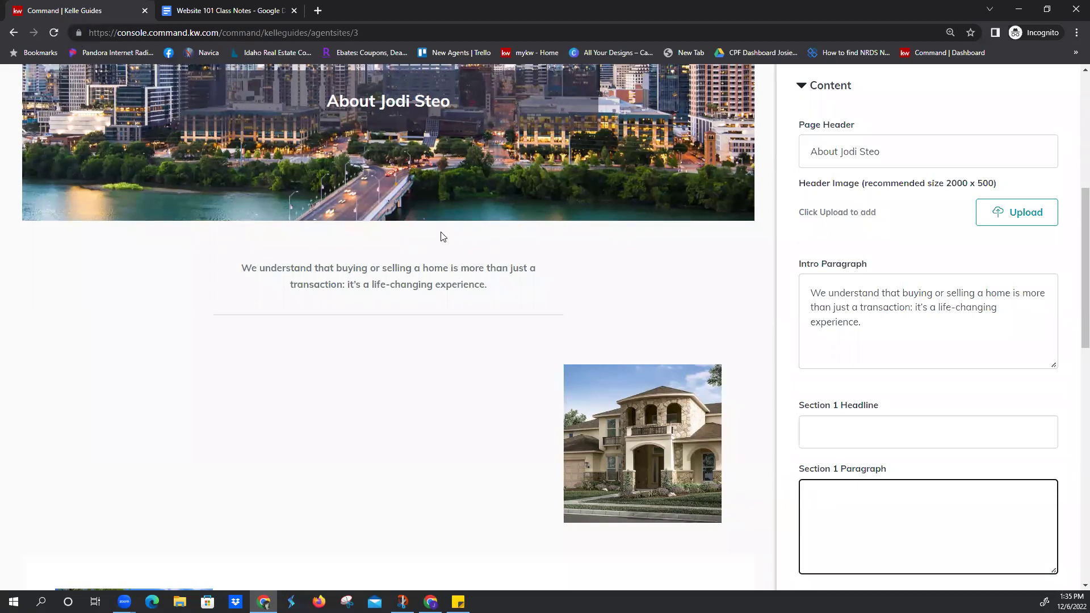
Step: Paste the team-of-experts paragraph into the Section 1 Paragraph field
key(ctrl+v)
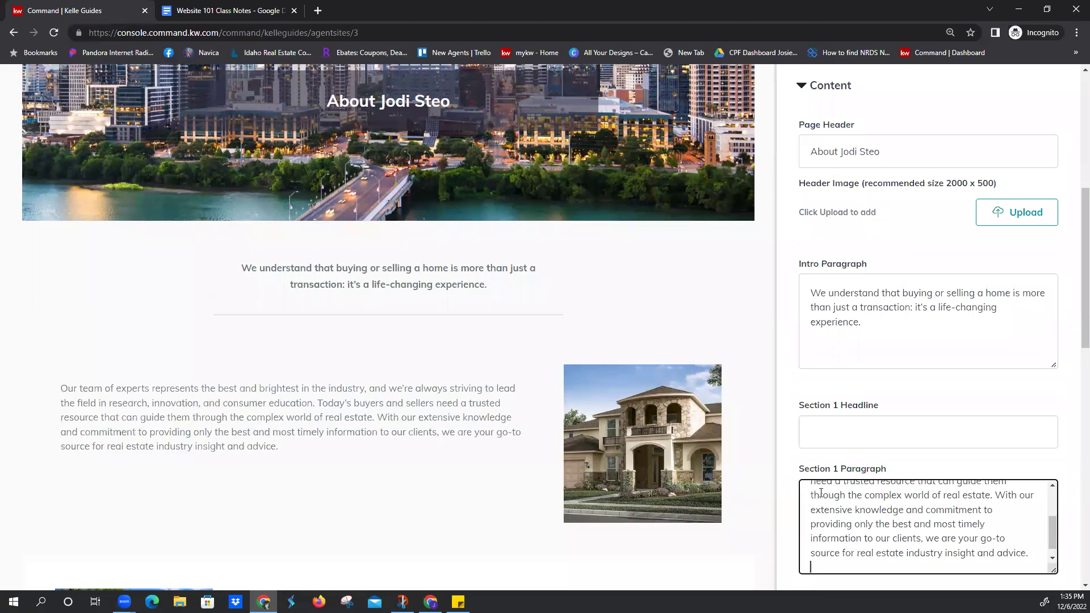
scroll(842, 486, down, 1)
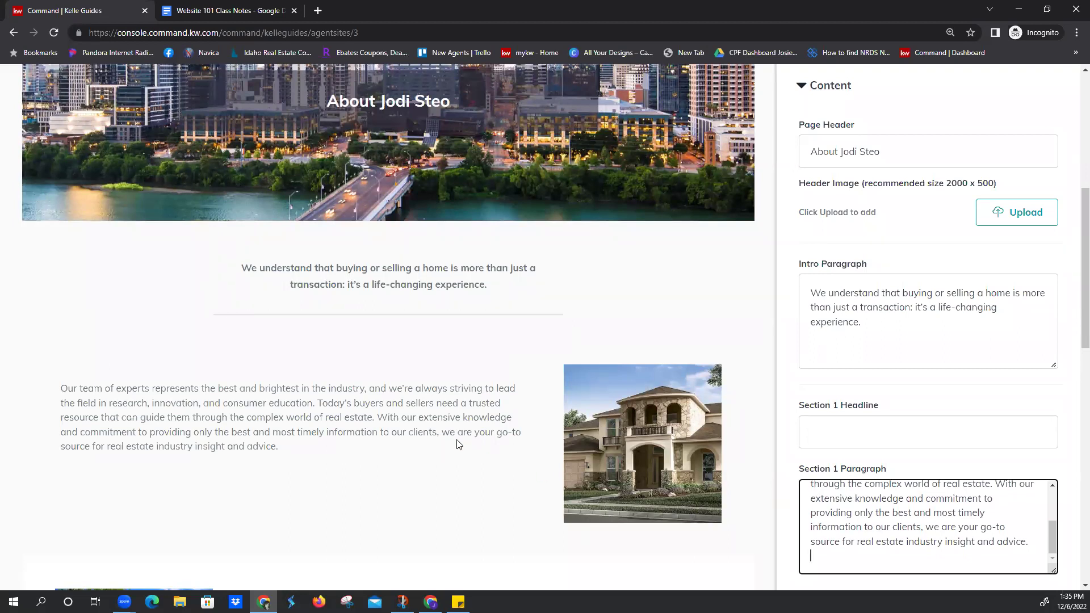
scroll(458, 444, down, 5)
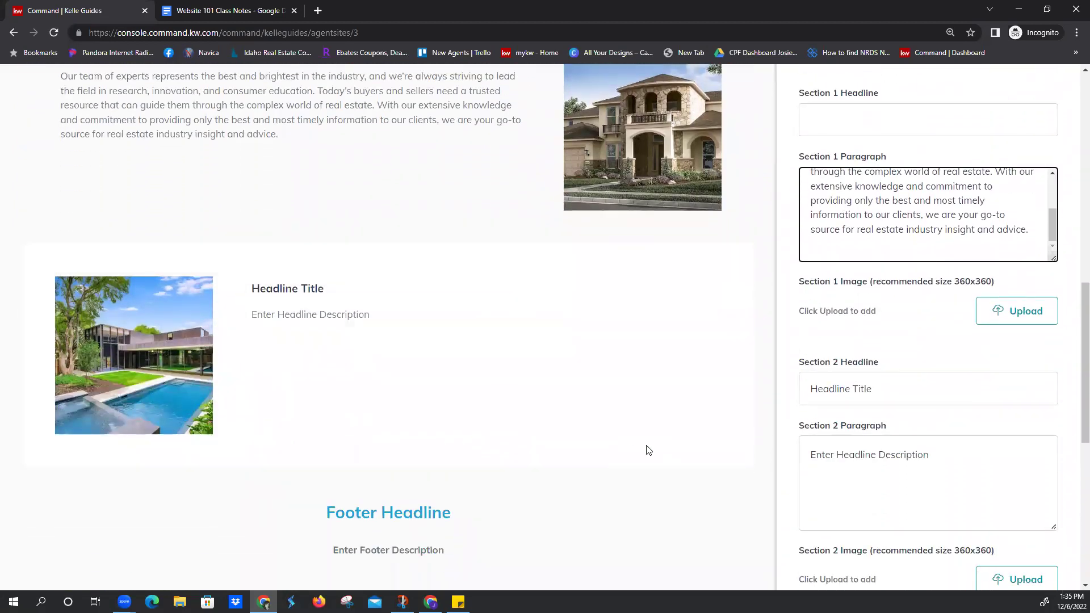
Step: Delete the 'Headline Title' and placeholder description text from Section 2
click(841, 389)
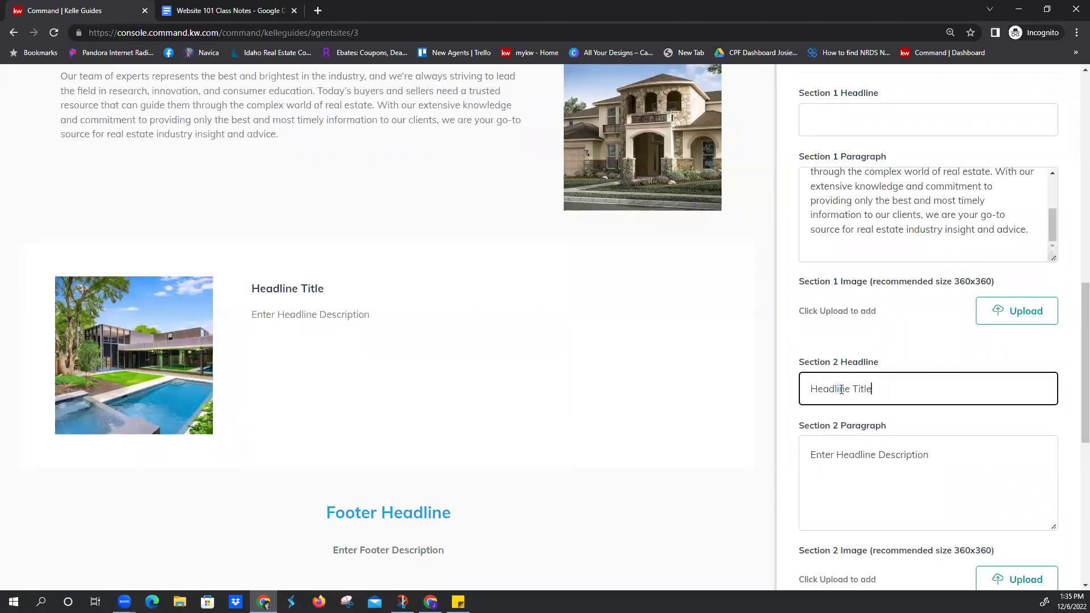
drag(873, 389, 795, 397)
key(BackSpace)
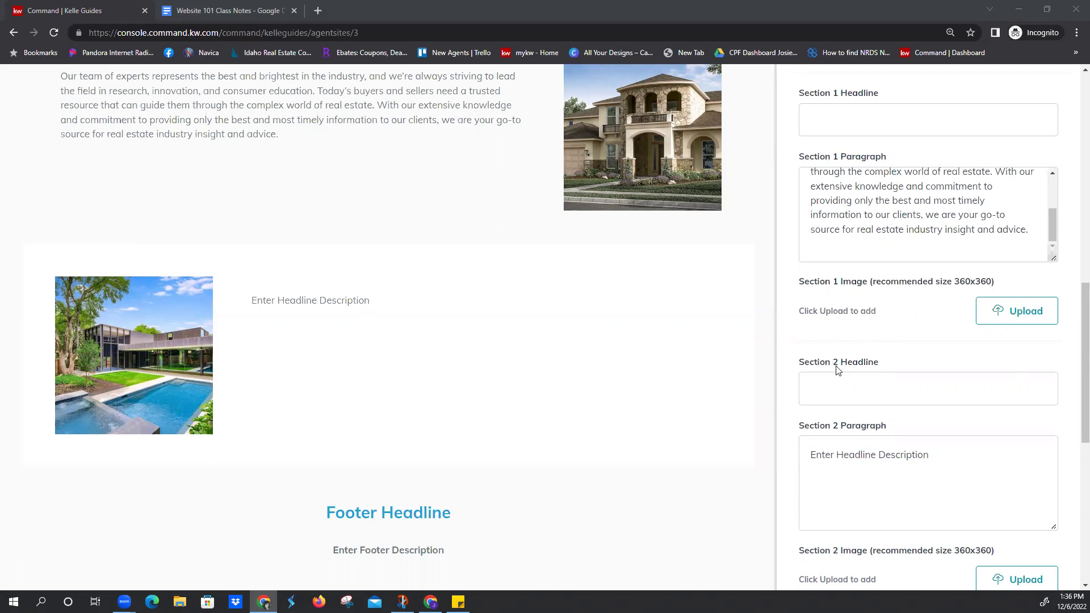
click(843, 387)
drag(942, 456, 799, 451)
key(BackSpace)
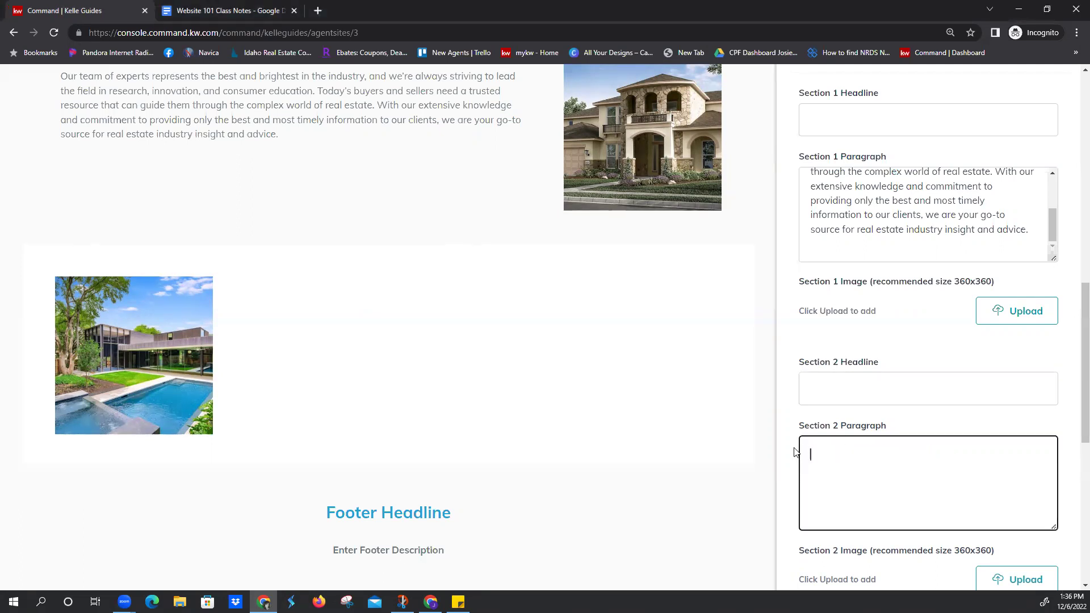
Step: Select the clients-first Section 2 paragraph in the class notes and return to KW Command
click(221, 14)
scroll(406, 449, down, 1)
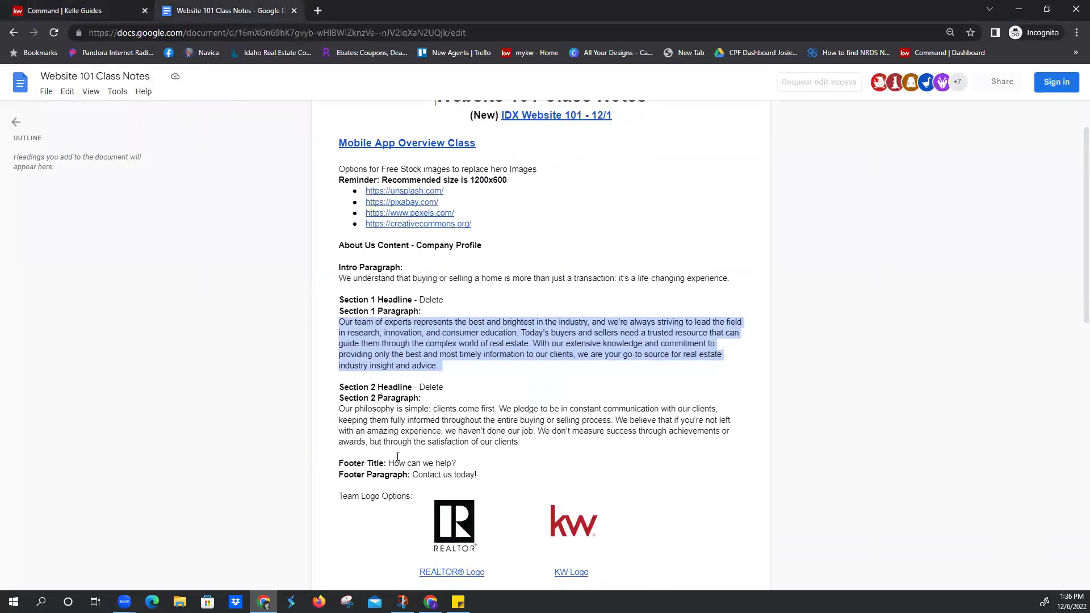
drag(340, 410, 547, 440)
key(ctrl+c)
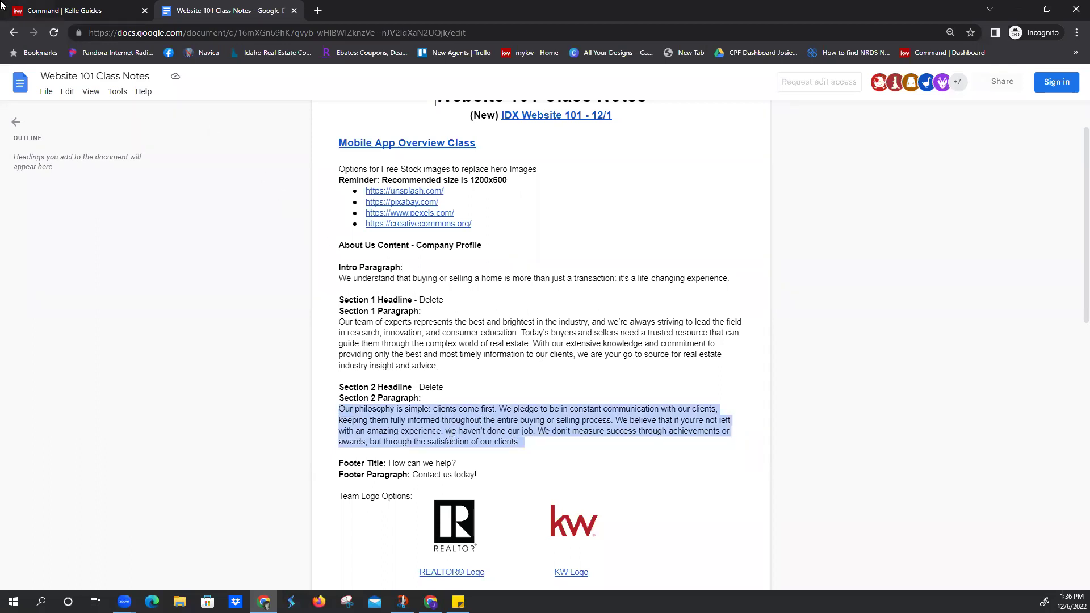
click(41, 14)
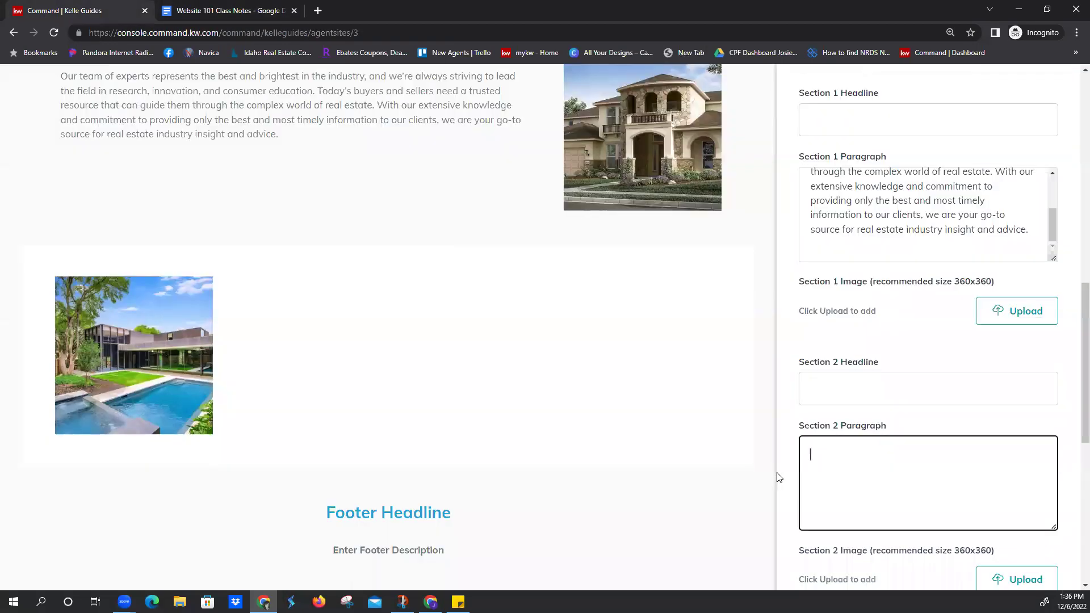
Step: Paste the clients-first paragraph into Section 2 and clear the footer's placeholder title and paragraph
key(ctrl+v)
scroll(889, 486, down, 1)
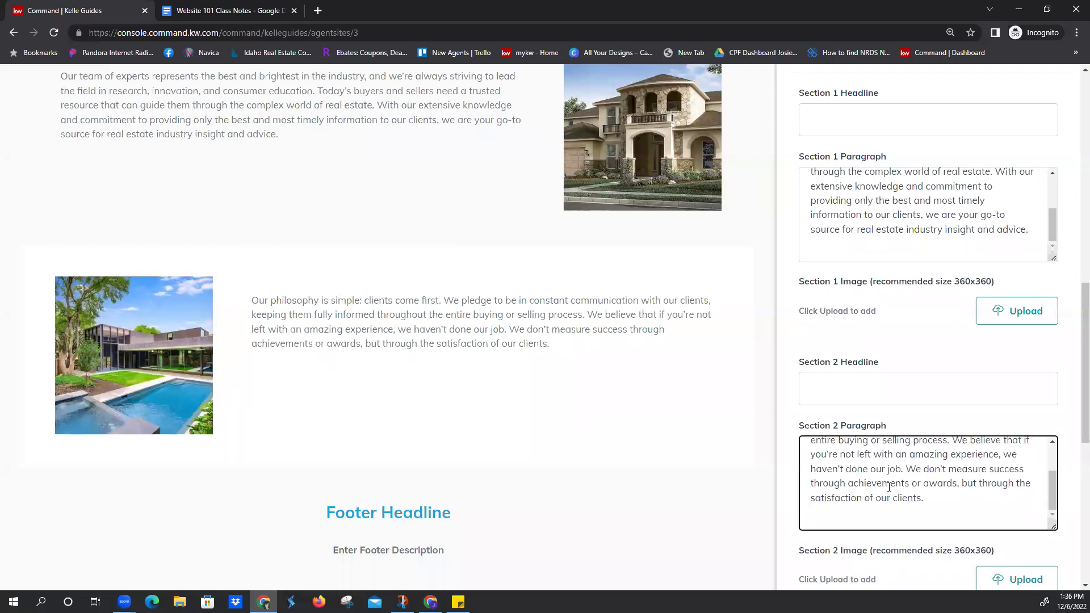
scroll(885, 483, down, 2)
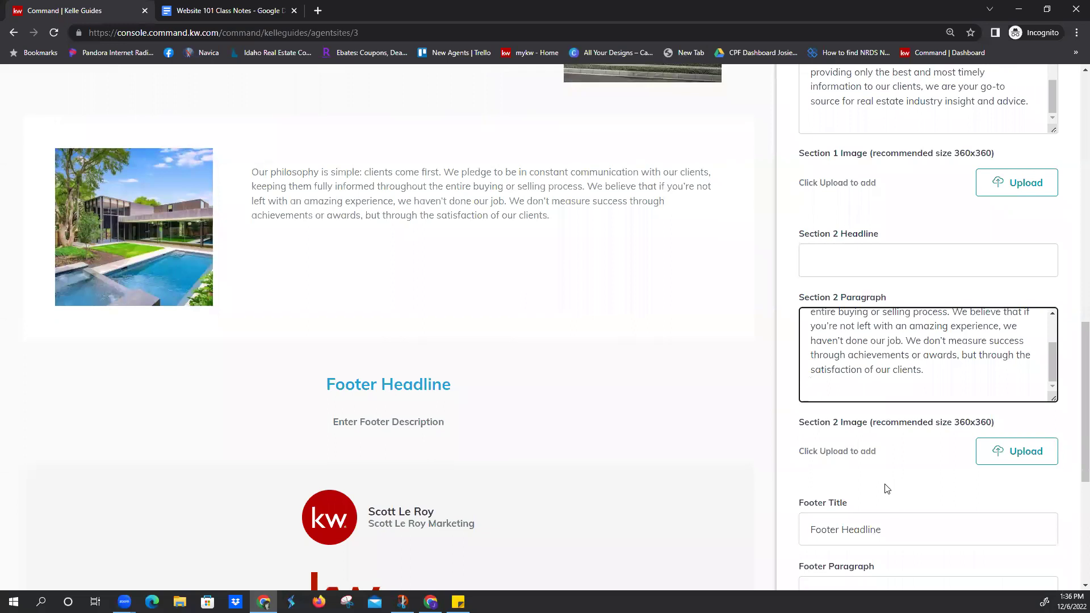
scroll(886, 488, down, 2)
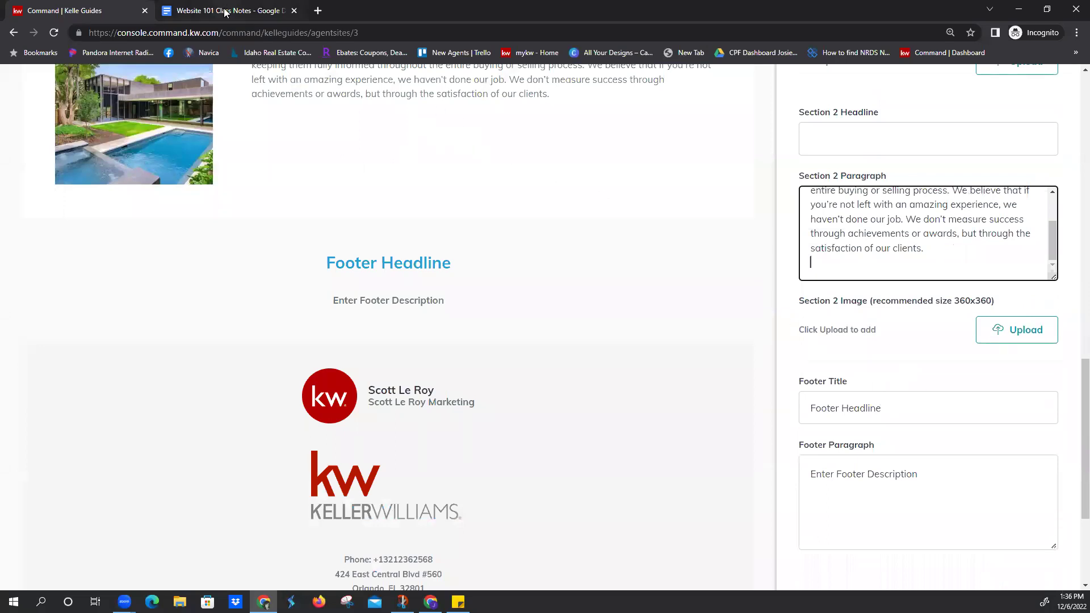
drag(908, 404, 731, 414)
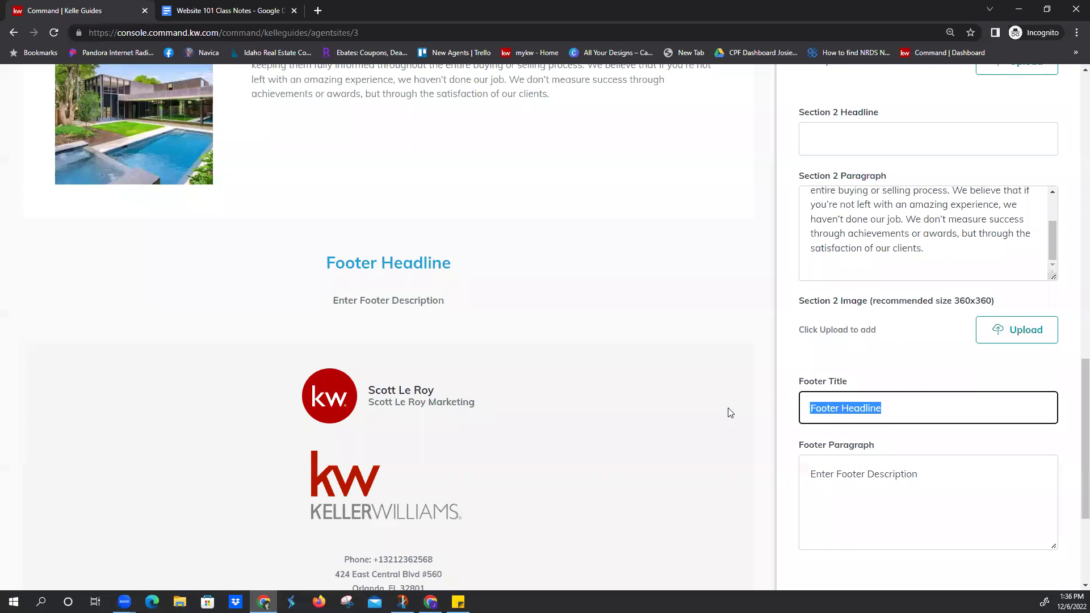
key(BackSpace)
drag(951, 482, 793, 480)
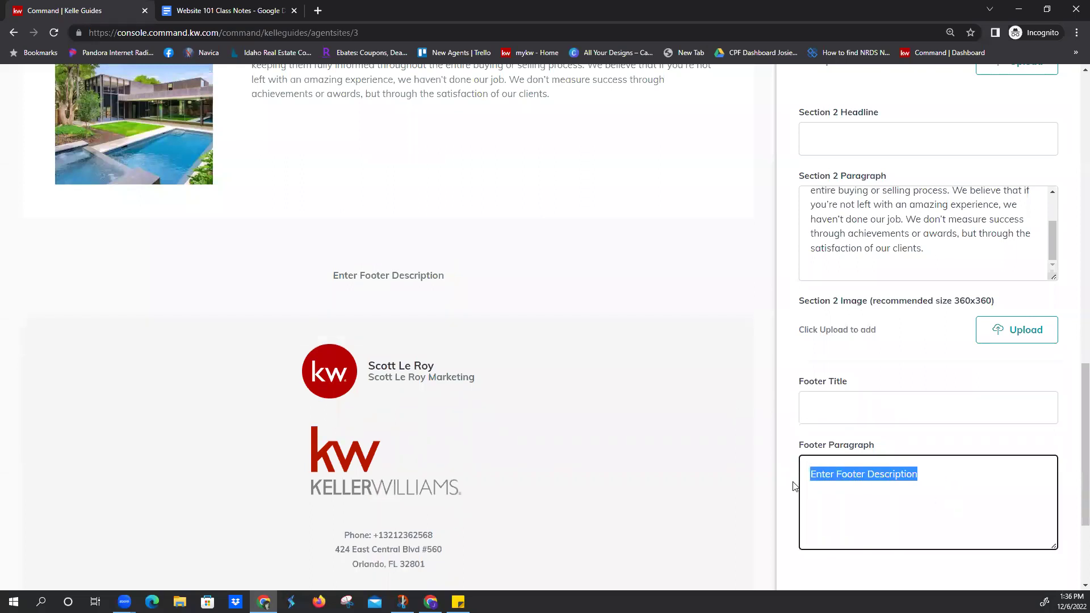
key(BackSpace)
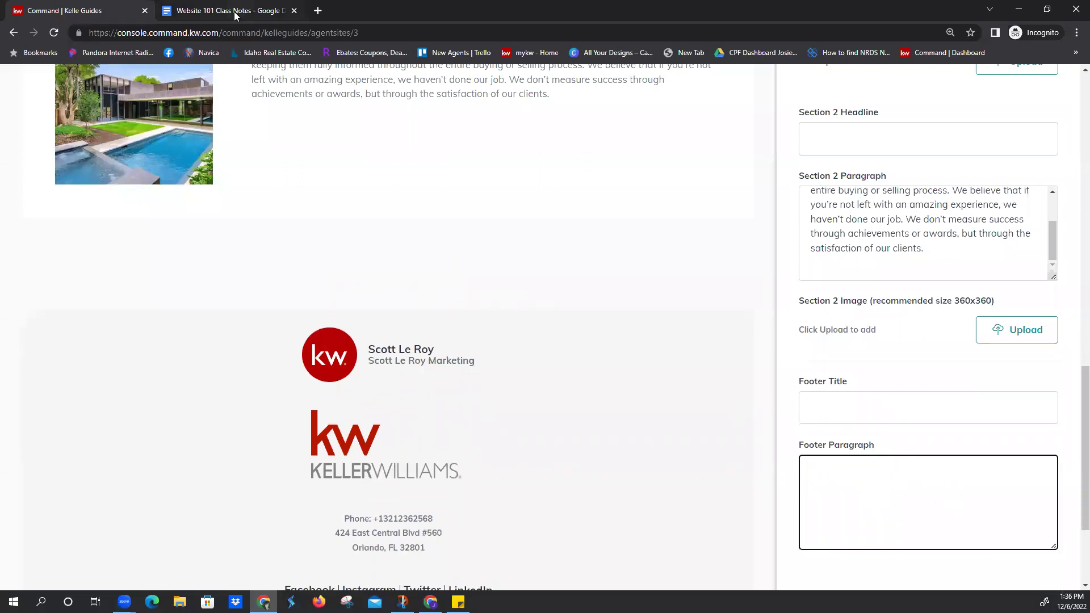
Step: Set the footer title to 'How can we help?' copied from the class notes
click(233, 12)
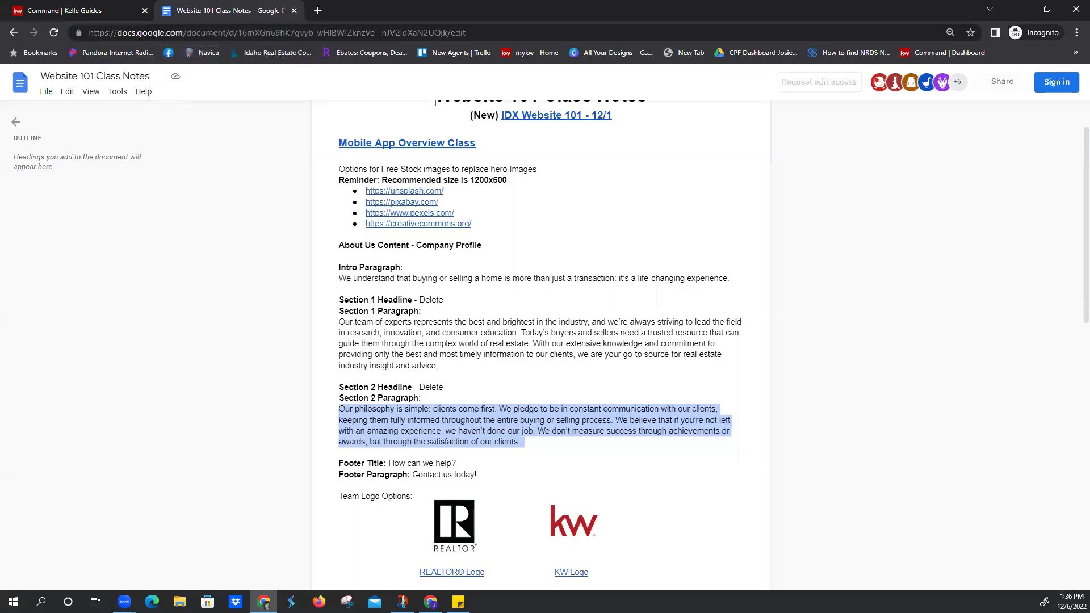
drag(388, 463, 461, 466)
key(ctrl+c)
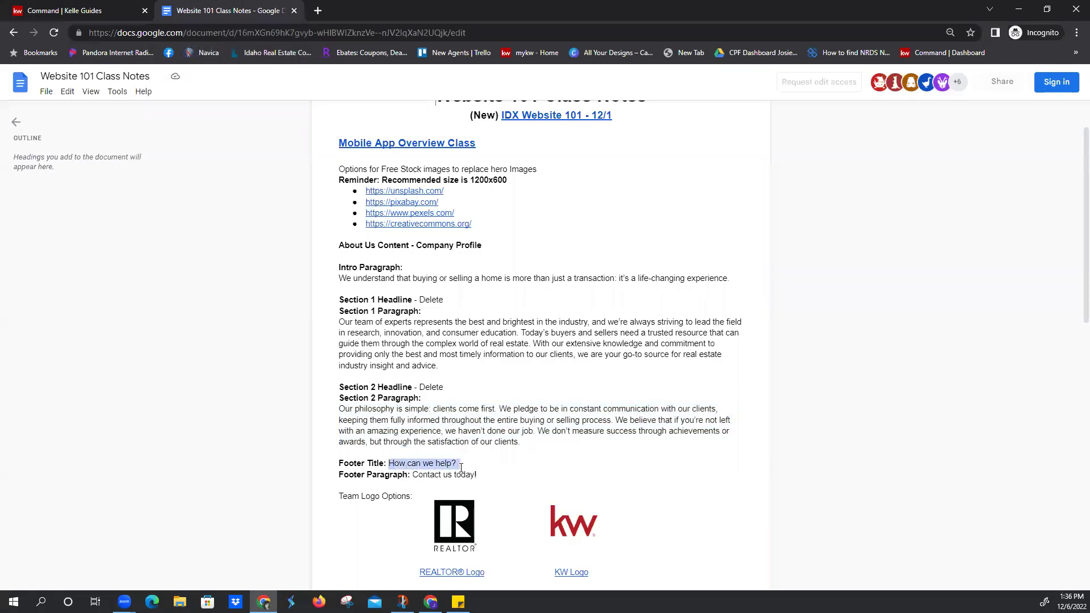
click(48, 11)
click(811, 405)
key(ctrl+v)
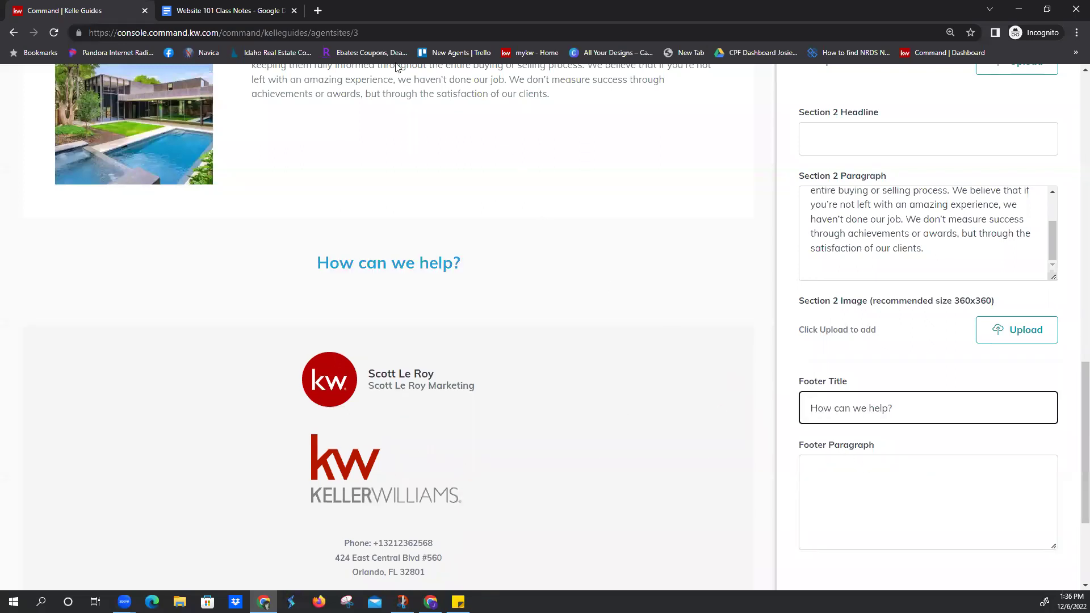
Step: Set the footer paragraph to 'Contact us today!' copied from the class notes
click(233, 12)
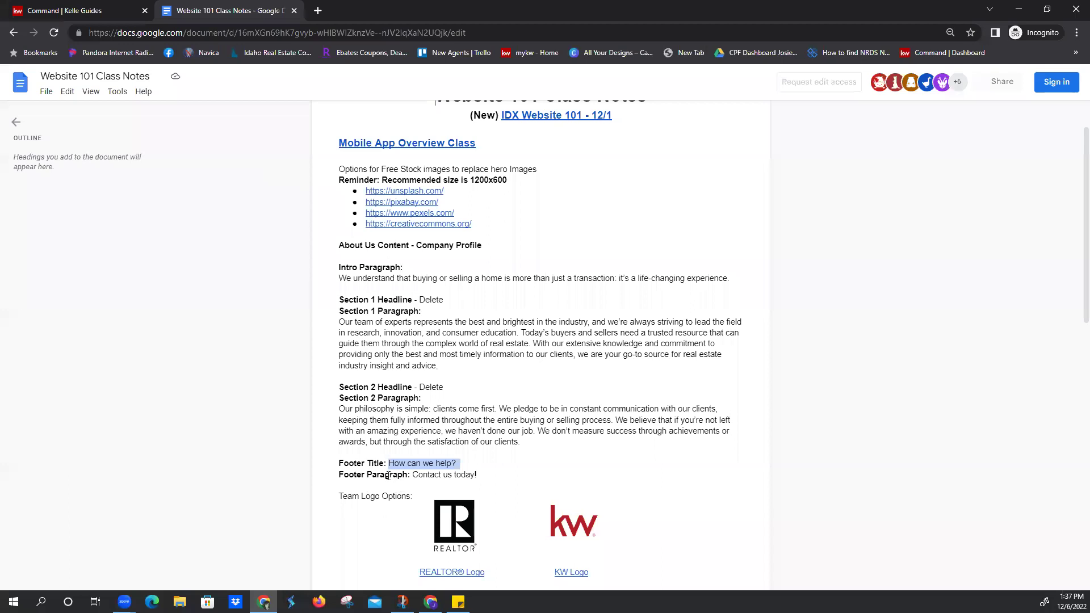
click(415, 473)
drag(415, 474, 478, 476)
key(ctrl+c)
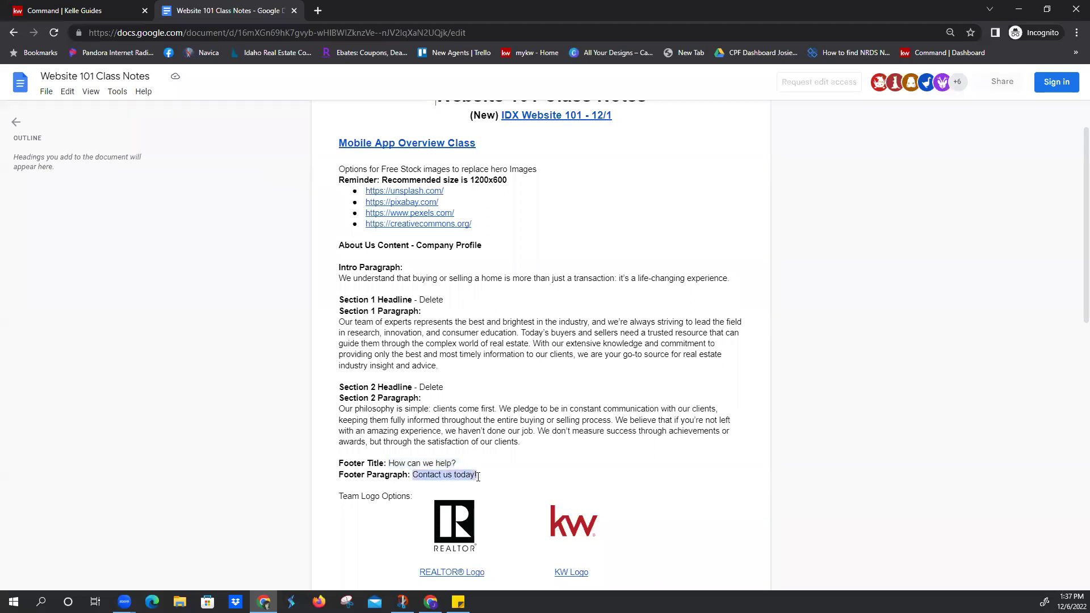
click(65, 10)
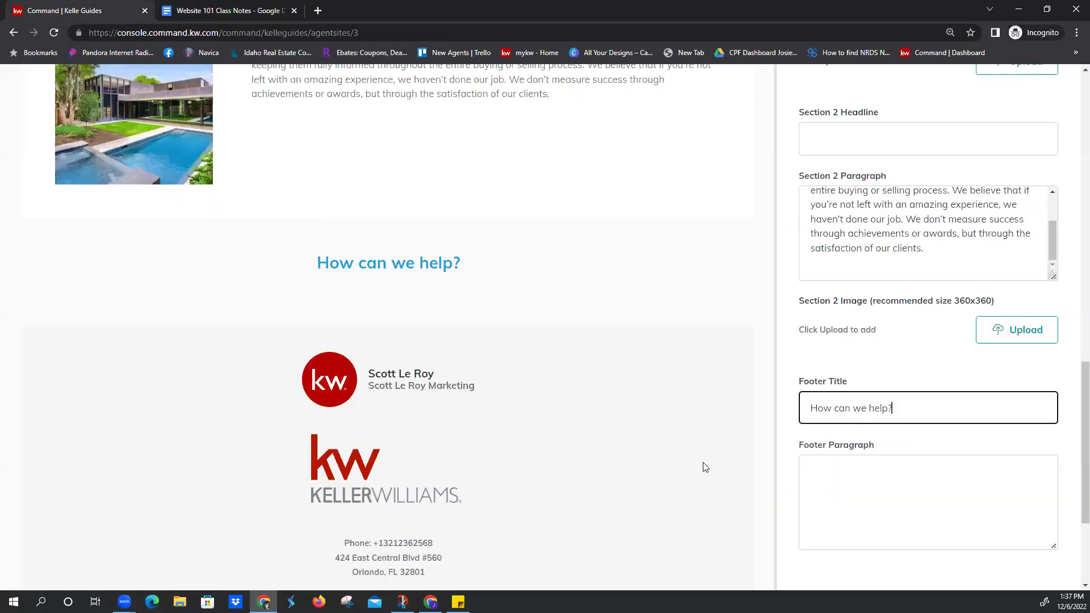
click(814, 469)
key(ctrl+v)
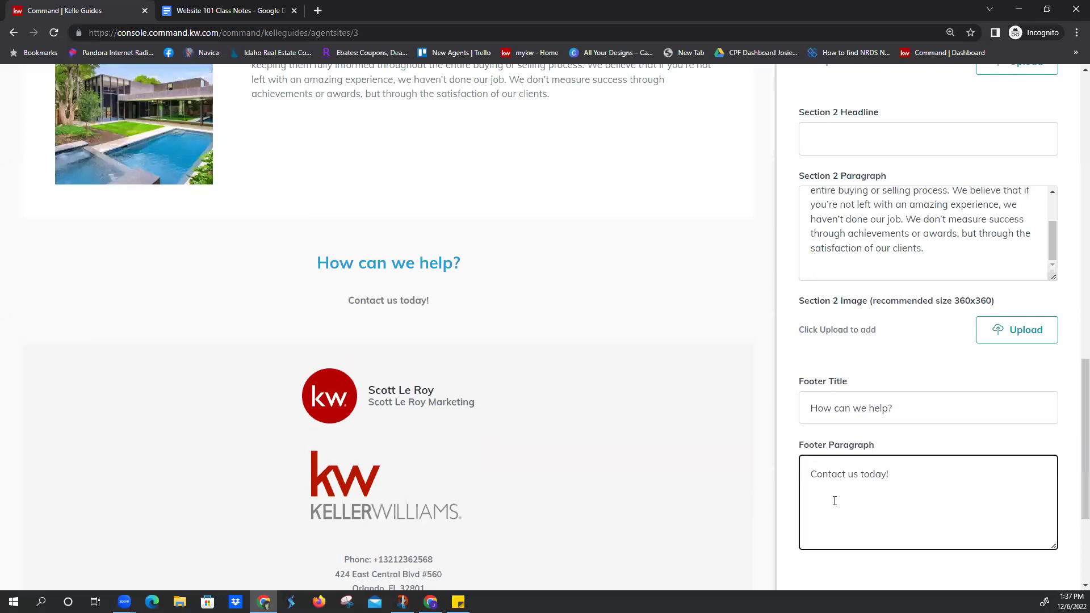
Step: Scroll through the About Us content to review the three paragraphs and the 'How can we help?' footer
scroll(896, 513, down, 2)
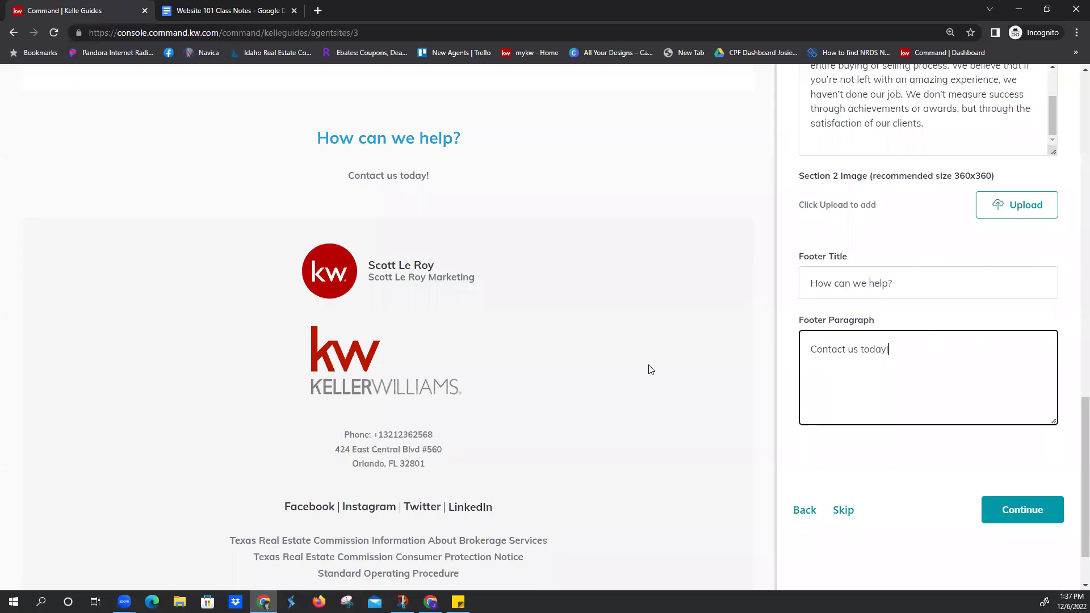
scroll(642, 373, up, 8)
scroll(626, 379, up, 10)
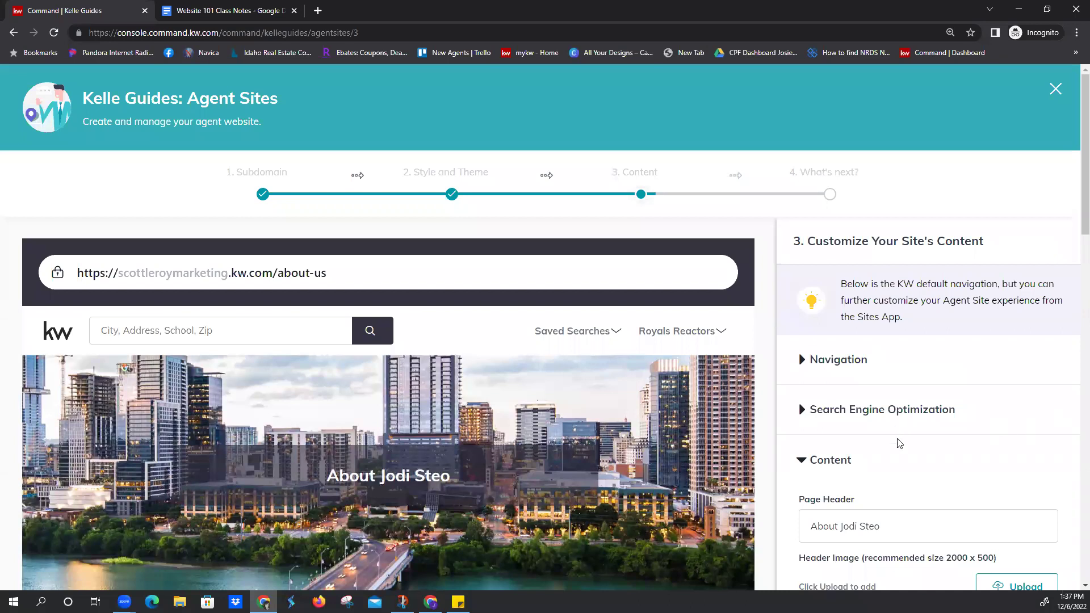
scroll(939, 476, down, 5)
scroll(921, 480, down, 2)
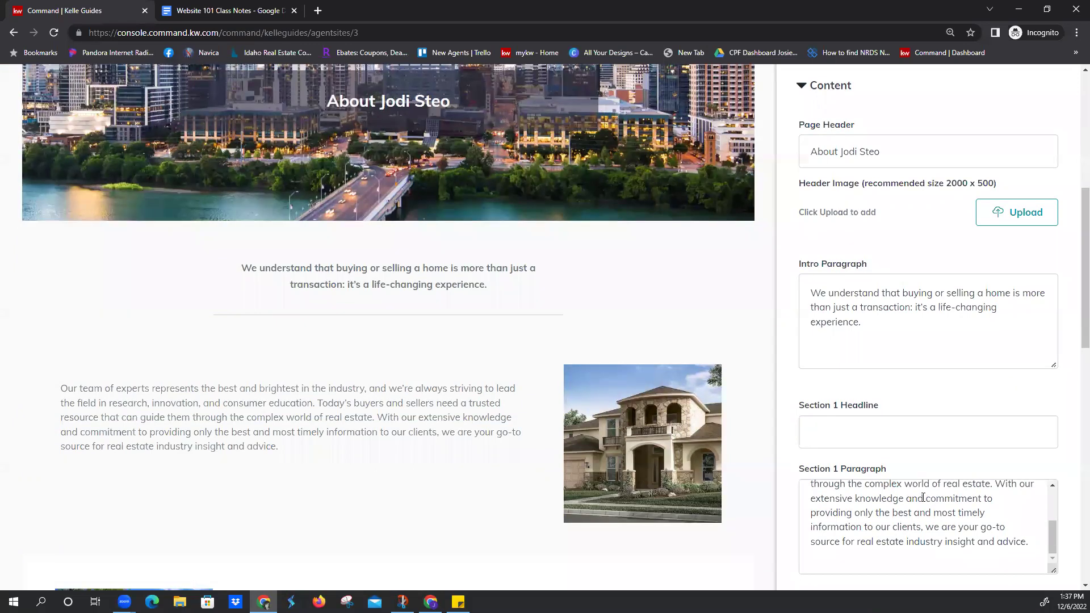
scroll(925, 499, down, 8)
scroll(910, 500, down, 6)
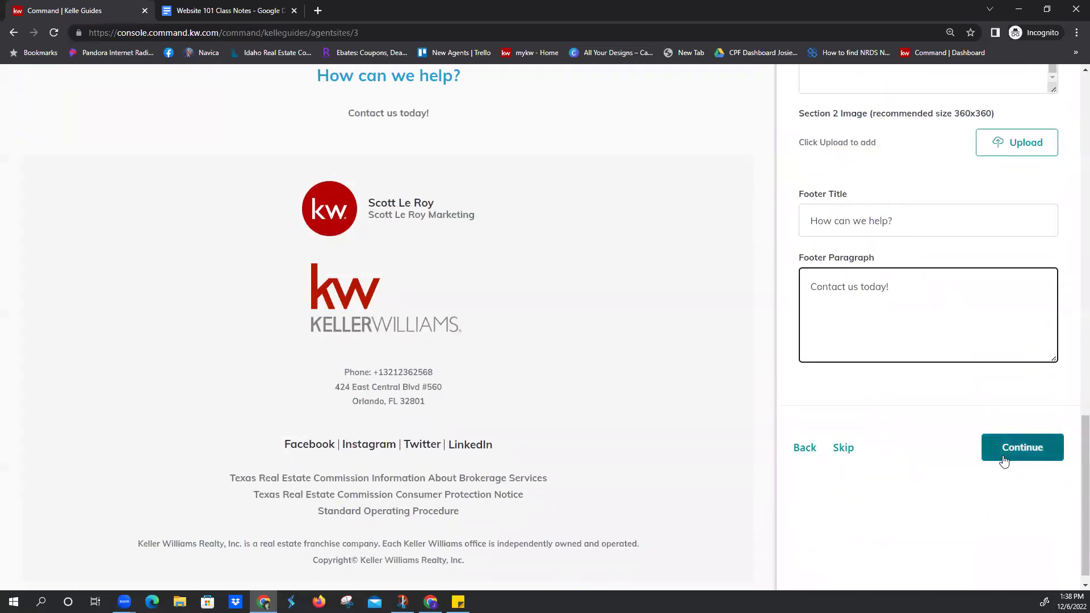
Step: Advance to the About Me page and add the agent's name after 'About' in its SEO description
click(1009, 450)
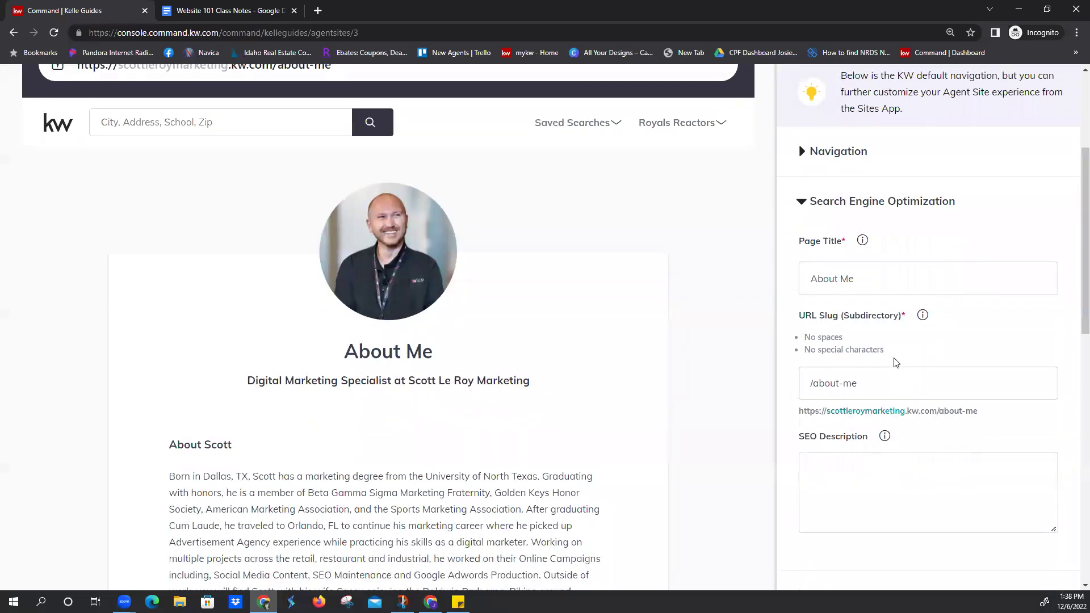
scroll(887, 385, down, 2)
click(870, 405)
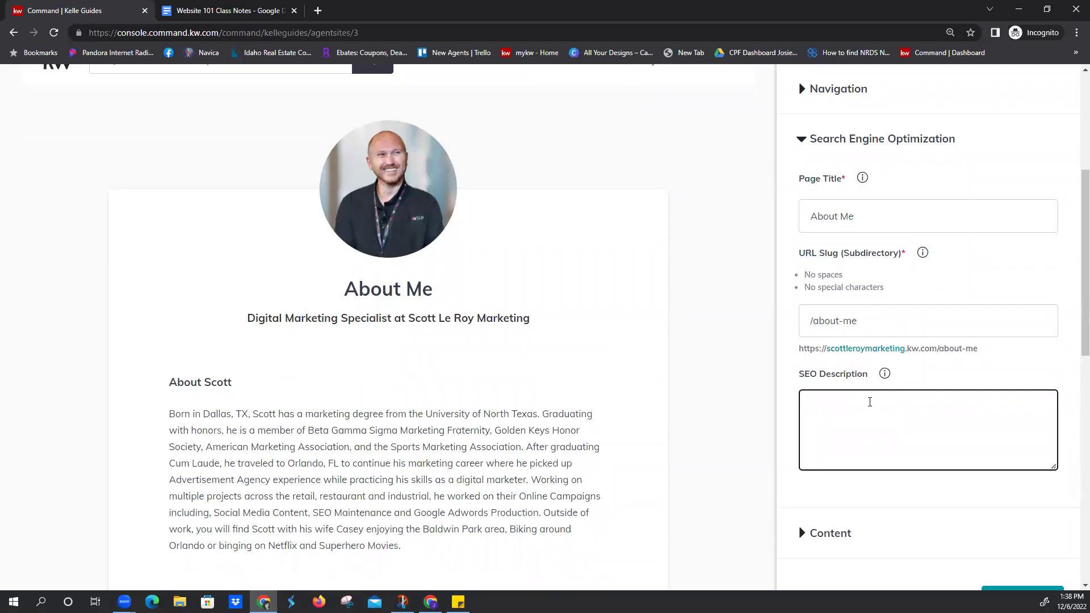
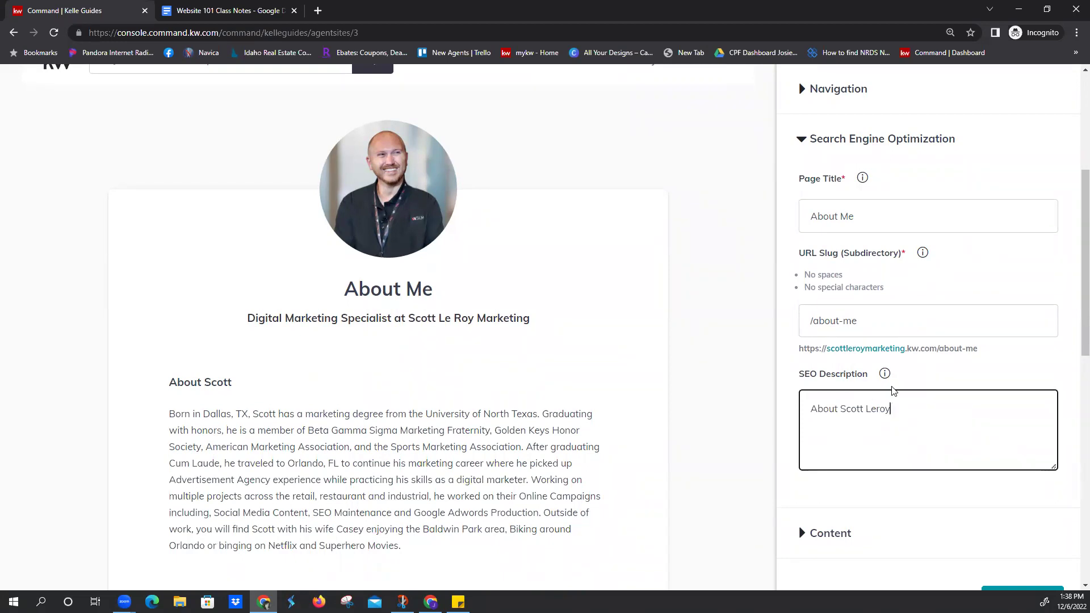
mouse_move(885, 374)
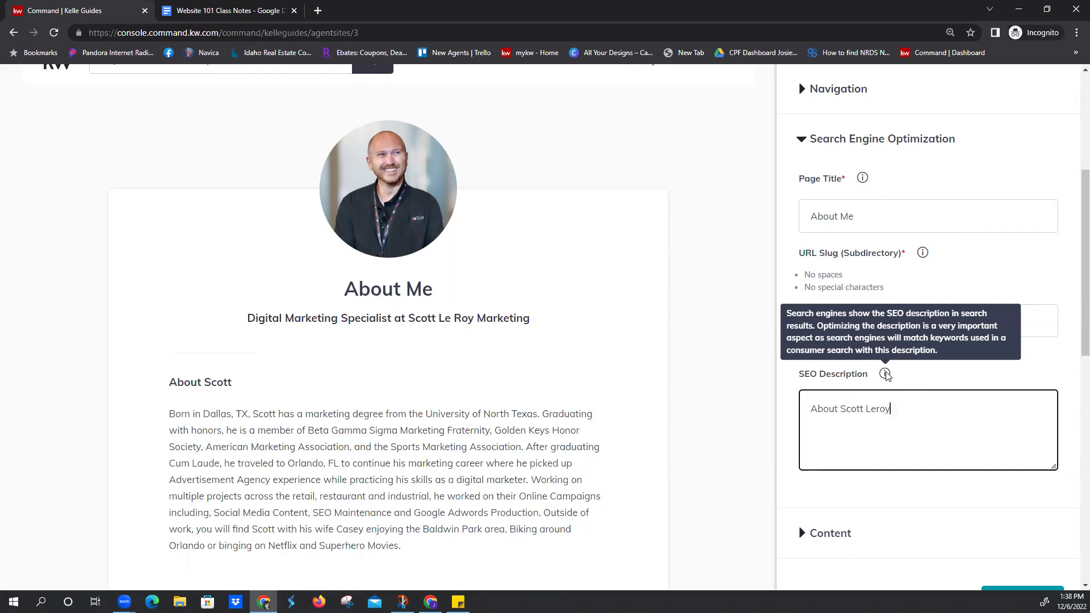
scroll(885, 386, down, 1)
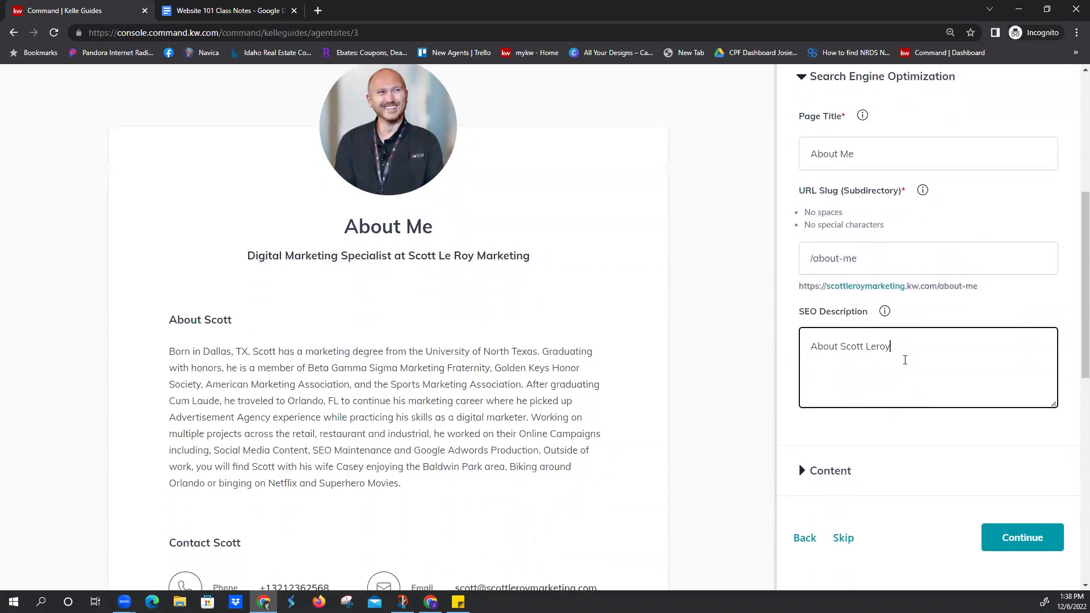
scroll(899, 442, down, 1)
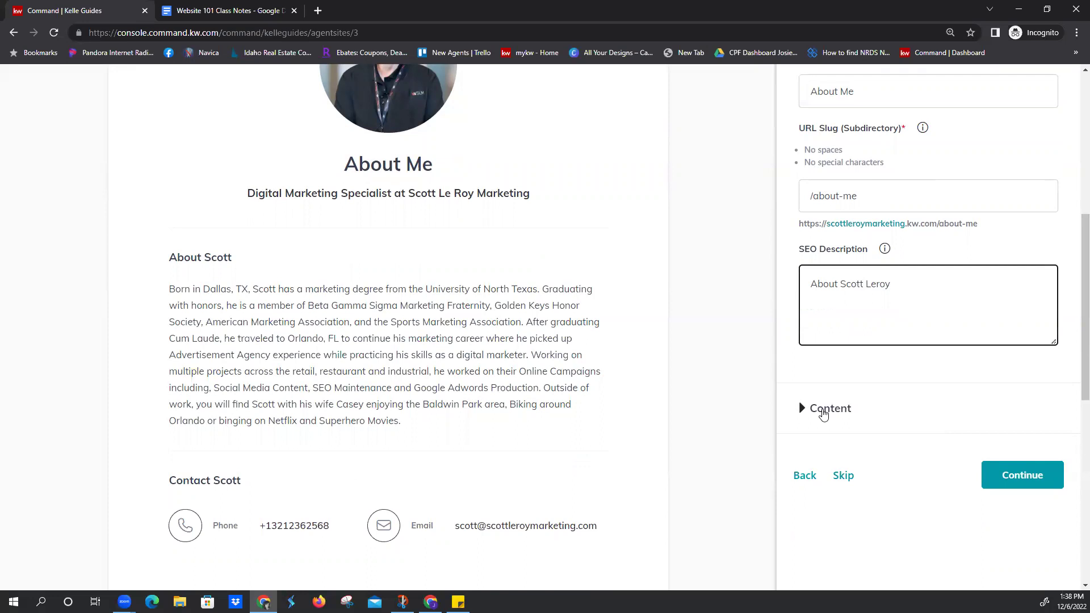
scroll(908, 454, down, 2)
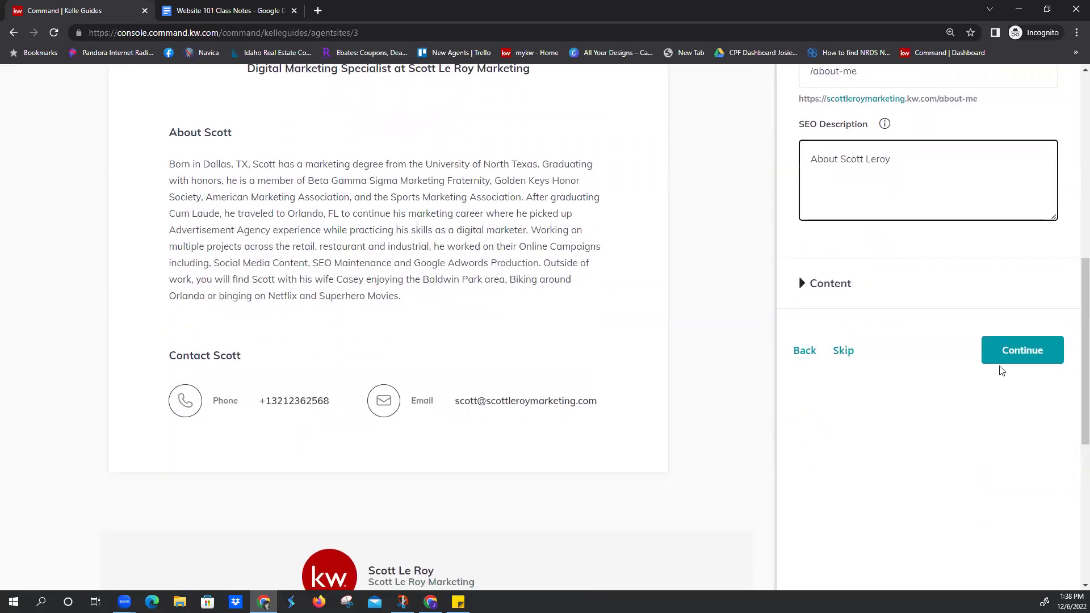
scroll(999, 370, down, 1)
Step: Continue to the Contact Us page settings and scroll back to the top
click(1020, 288)
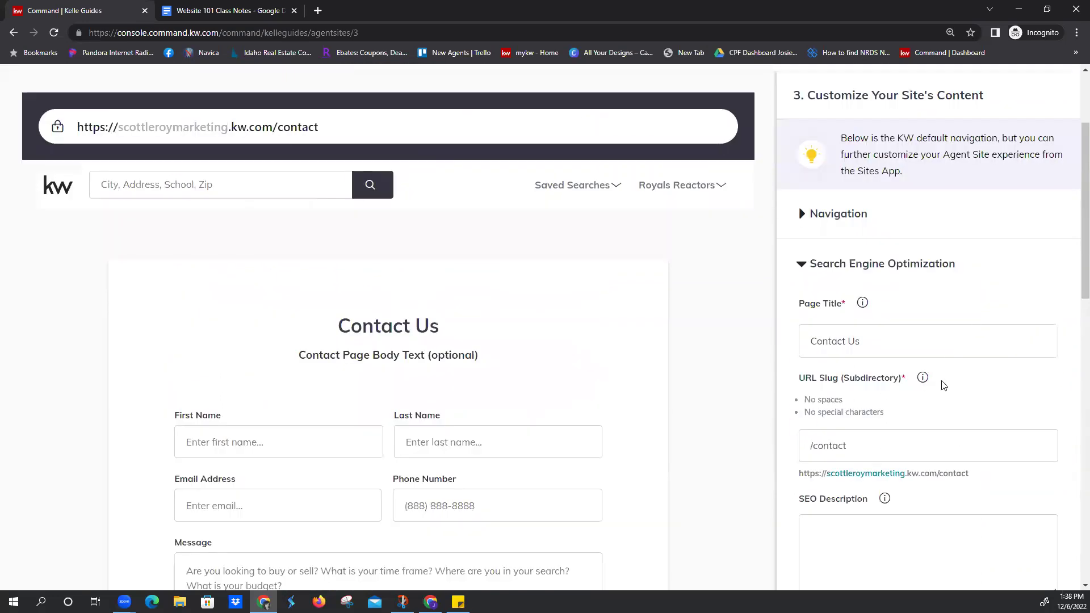
scroll(928, 417, down, 1)
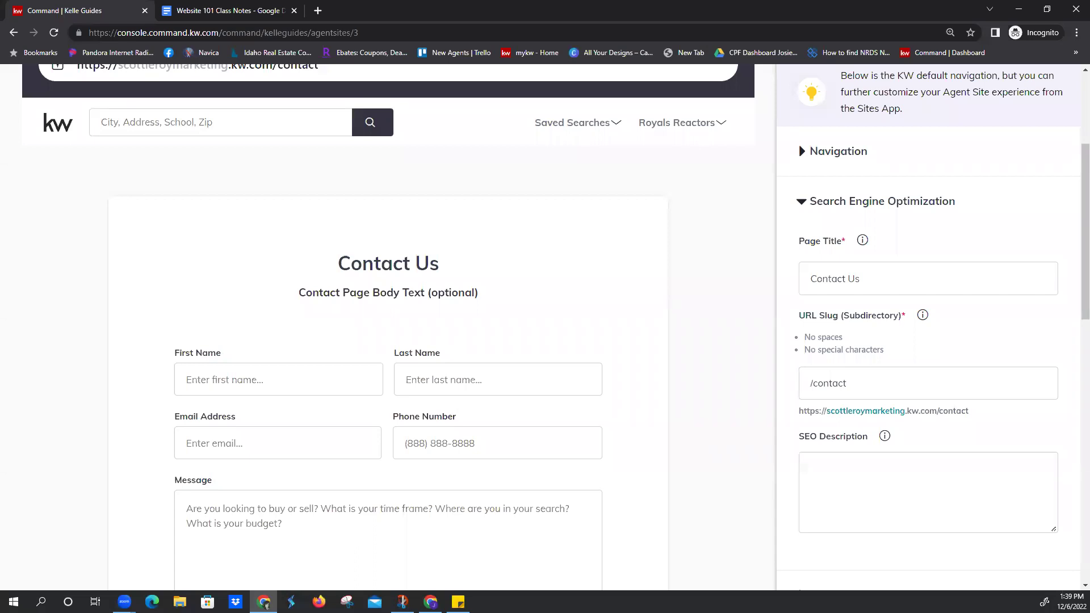
scroll(964, 277, up, 4)
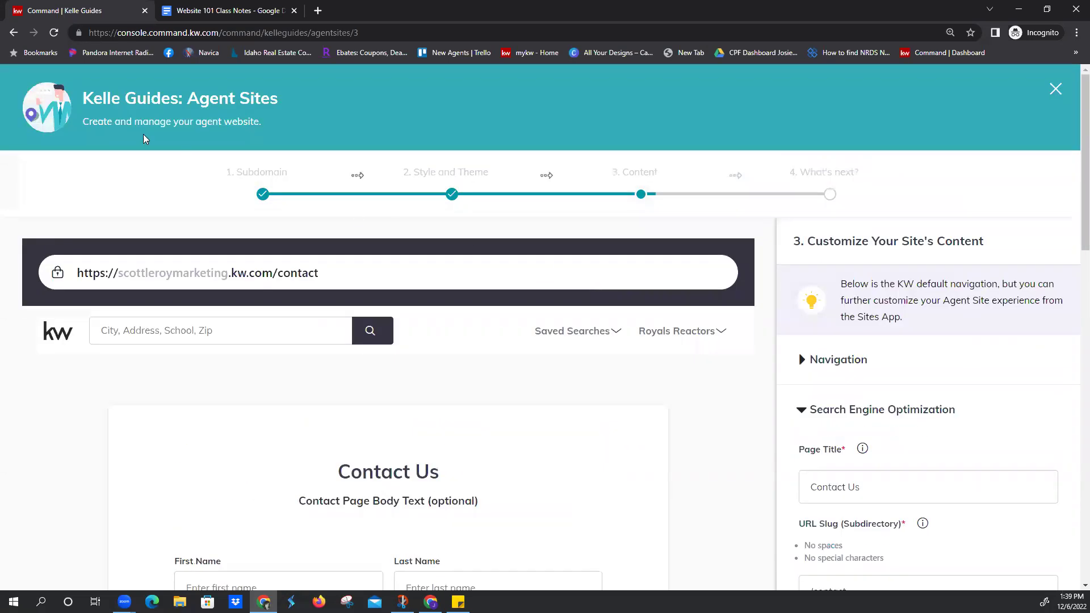
Step: Go back to Style and Theme and re-save the theme and hero images
click(13, 33)
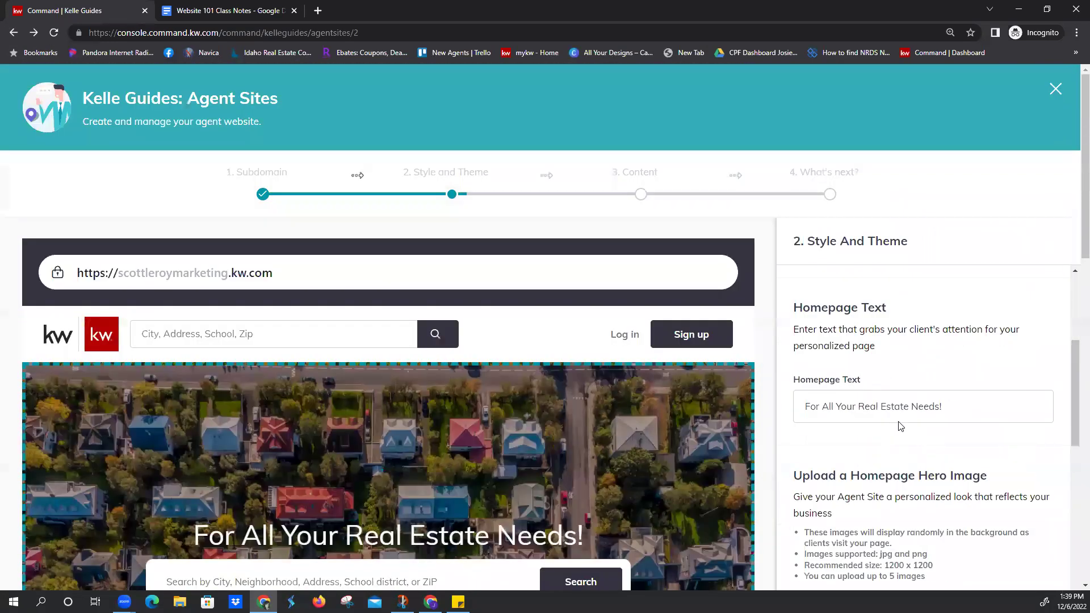
scroll(900, 511, down, 5)
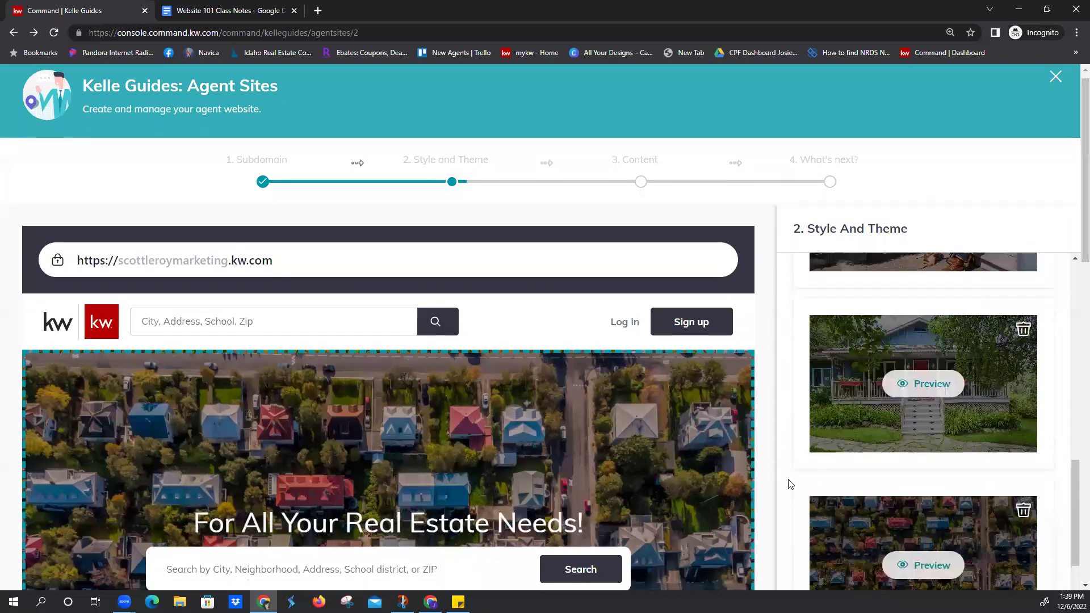
scroll(788, 483, down, 8)
click(982, 565)
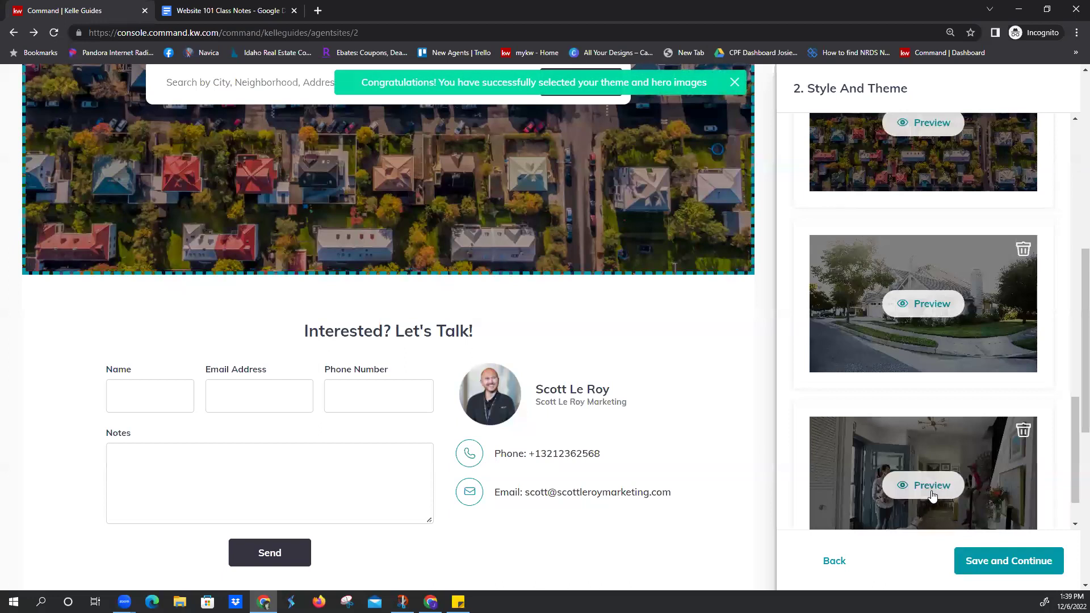
Step: Continue past the About Us and About Me pages back to the Contact Us settings
scroll(916, 480, down, 15)
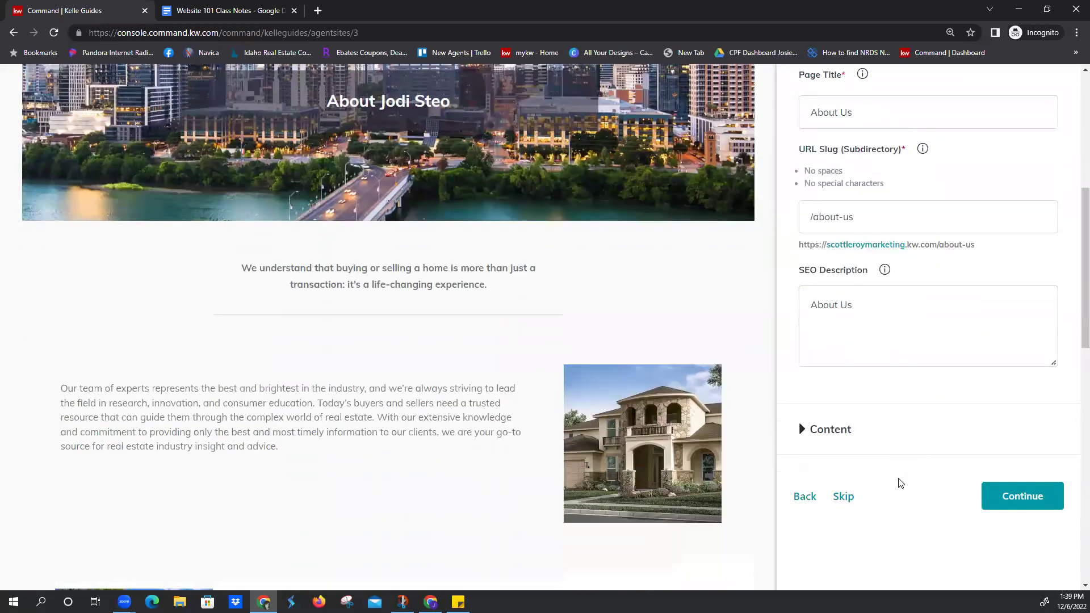
scroll(931, 475, down, 3)
scroll(1020, 323, up, 20)
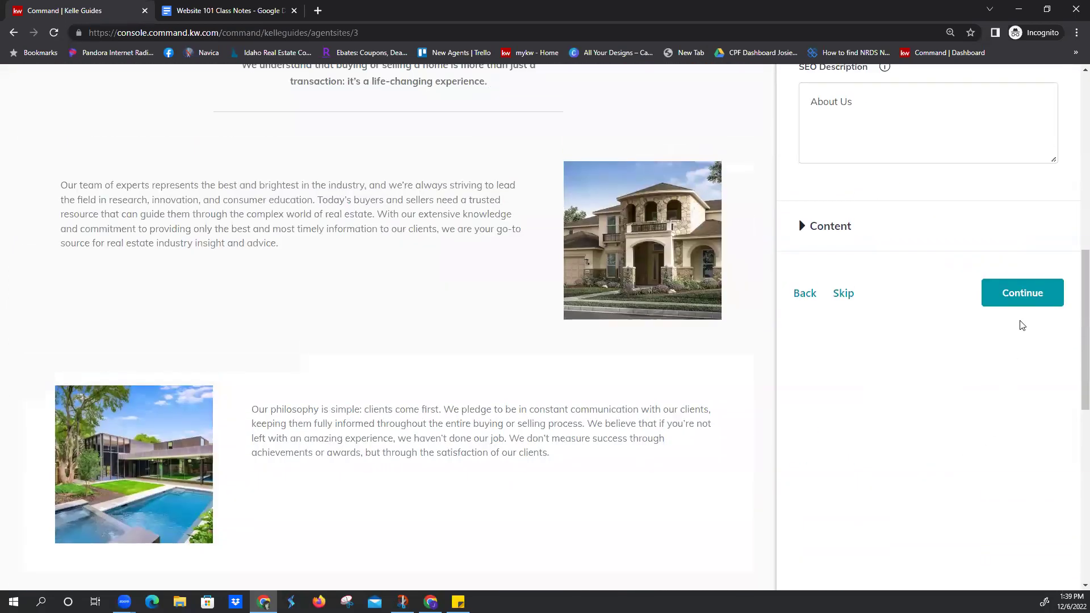
scroll(941, 378, down, 3)
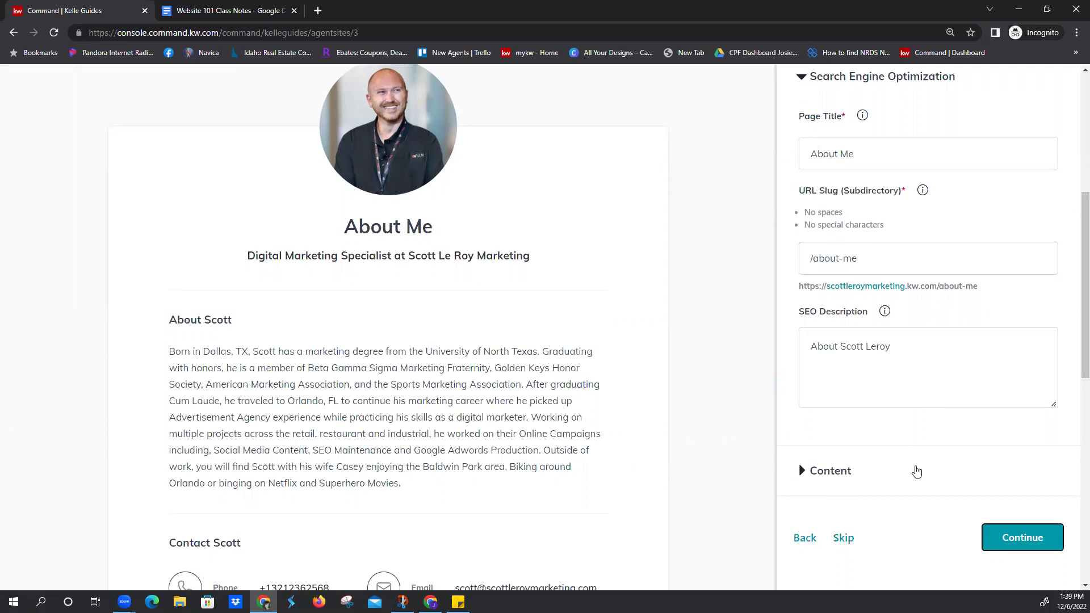
scroll(917, 471, down, 2)
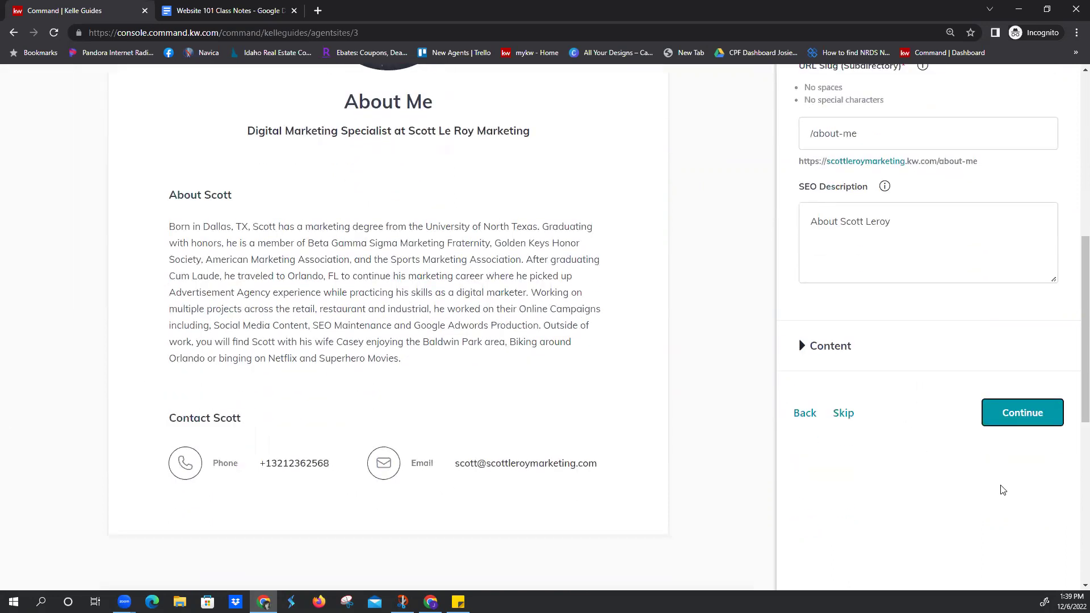
click(1010, 414)
scroll(960, 431, down, 1)
Step: Set the Contact Us SEO description to 'Contact' followed by the agent's name
click(850, 465)
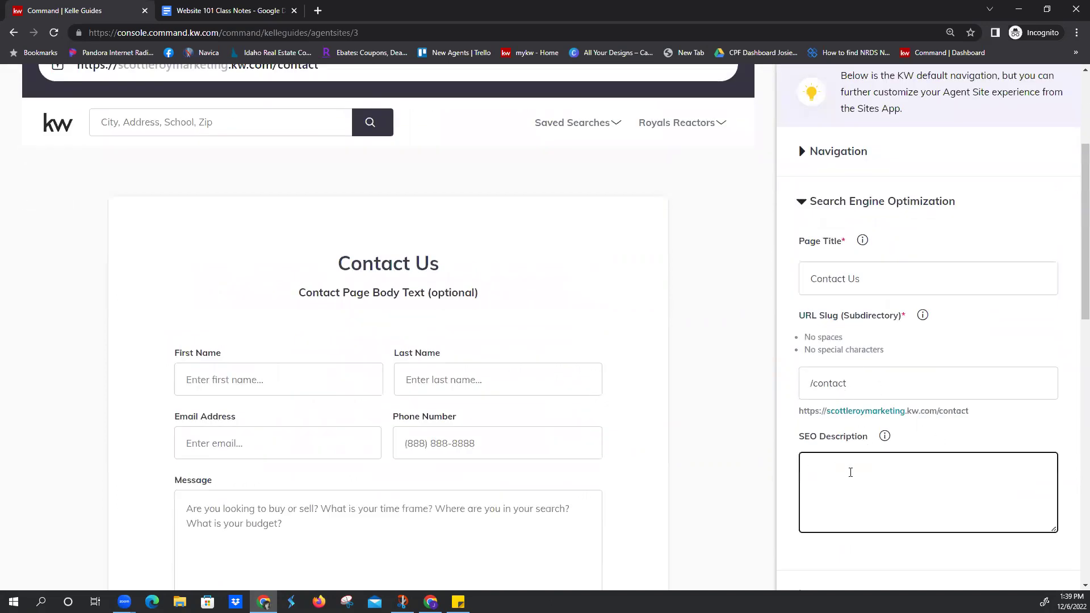
scroll(850, 472, down, 5)
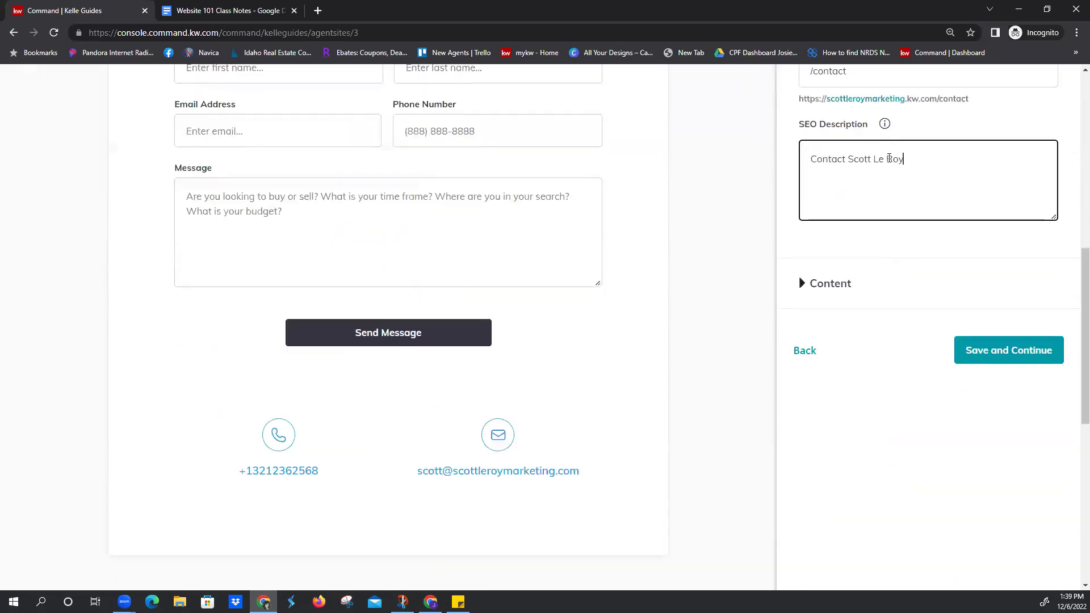
Step: Review the Contact Us content fields (Message Hint, Phone, Email) and save to finish setup
click(833, 283)
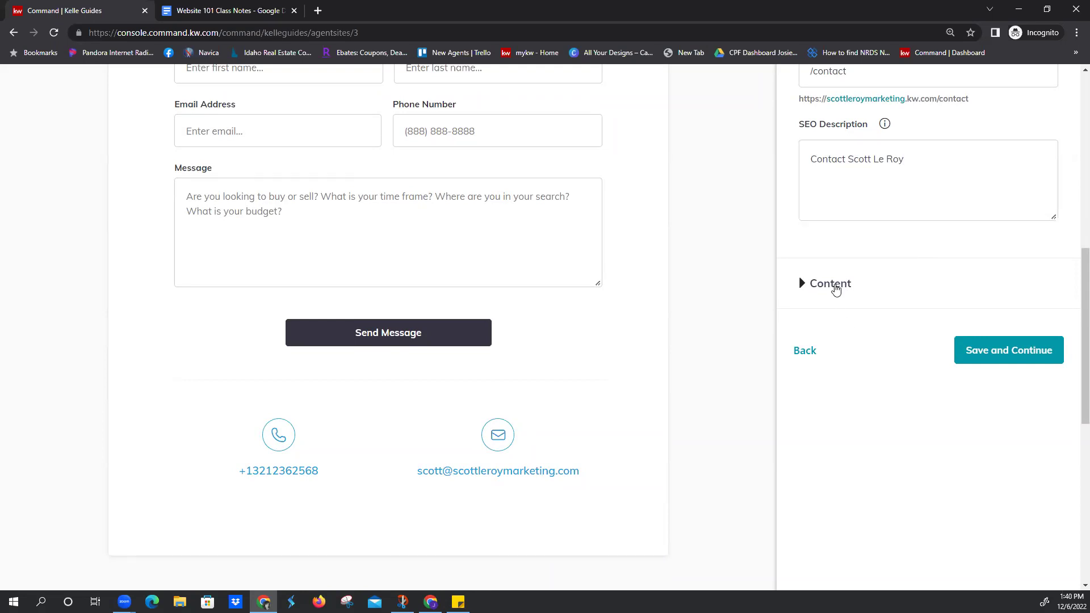
scroll(877, 352, up, 1)
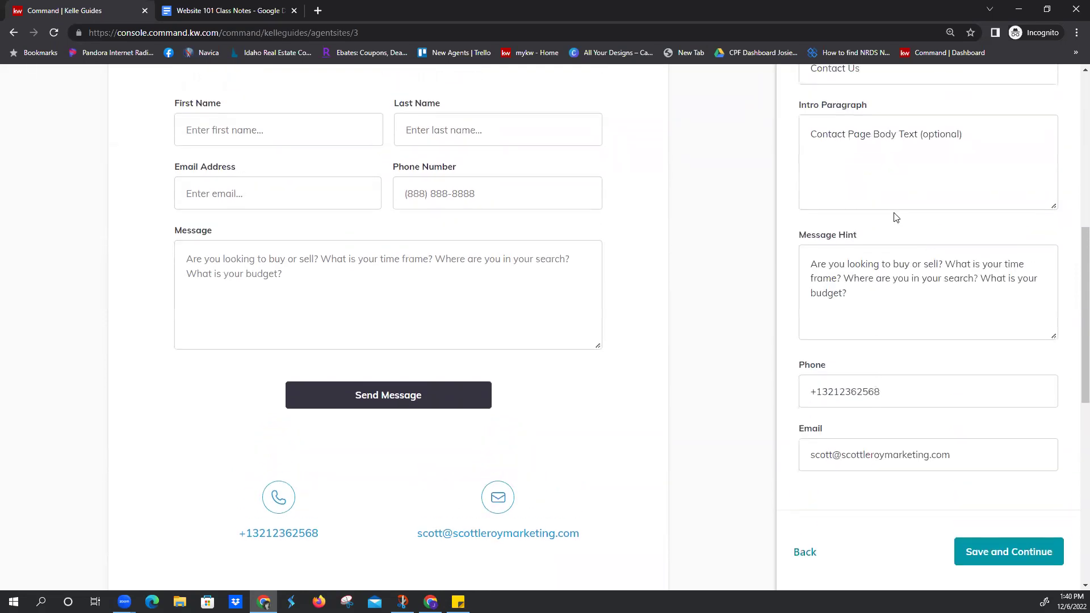
scroll(886, 233, up, 1)
scroll(886, 233, up, 1)
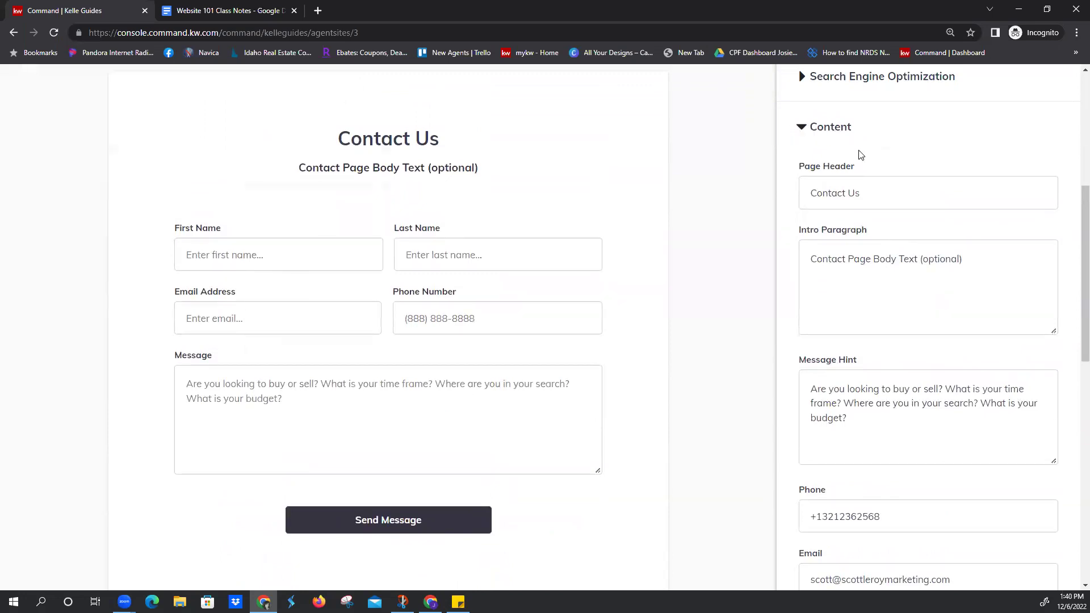
scroll(858, 357, down, 1)
drag(846, 356, 792, 321)
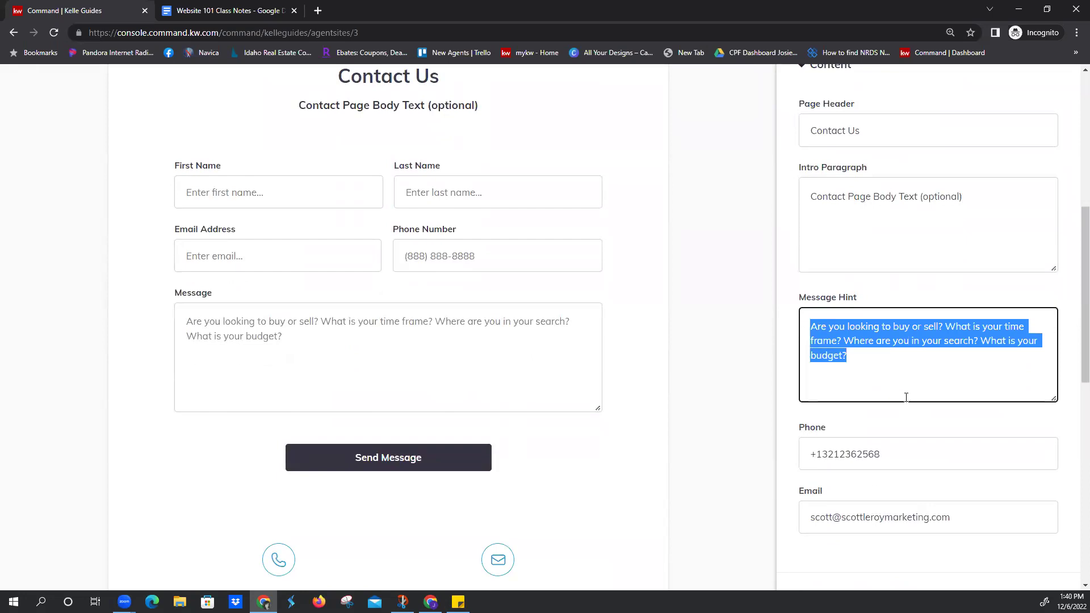
scroll(909, 392, down, 1)
scroll(910, 392, down, 1)
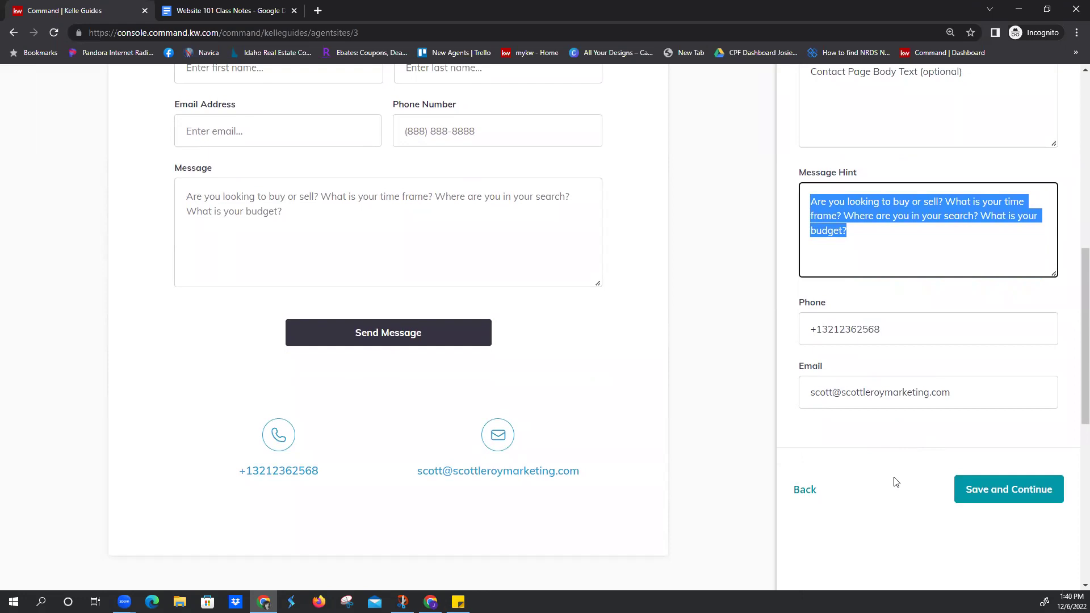
click(997, 491)
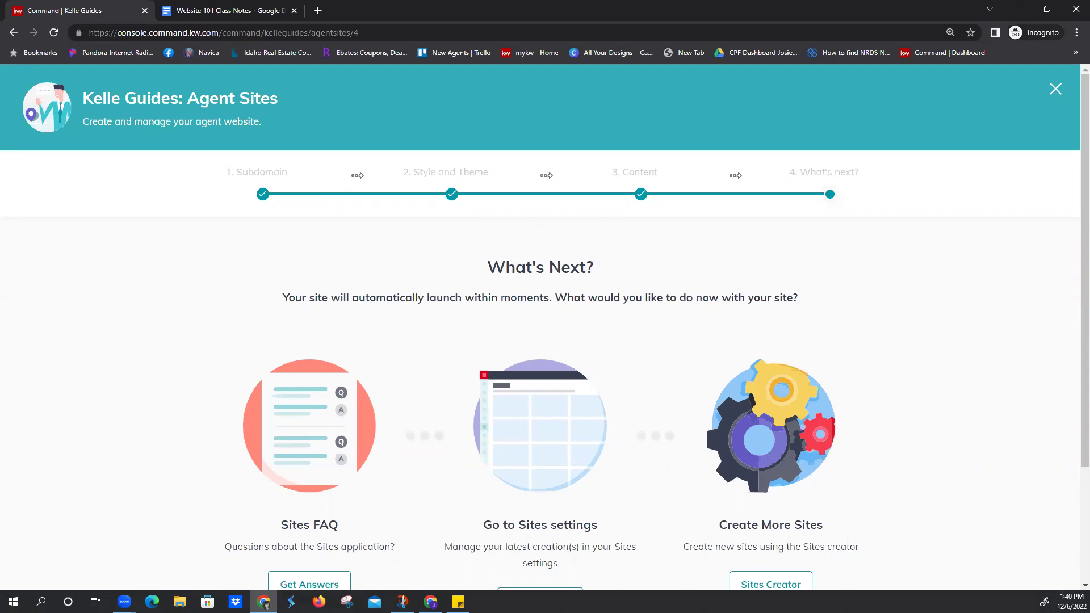
Step: Scroll through the What's Next step to confirm the site will launch automatically
scroll(839, 306, down, 3)
scroll(840, 315, up, 3)
Step: Close the Kelle Guides wizard and start a new page from the Agent Site Pages list
click(1055, 90)
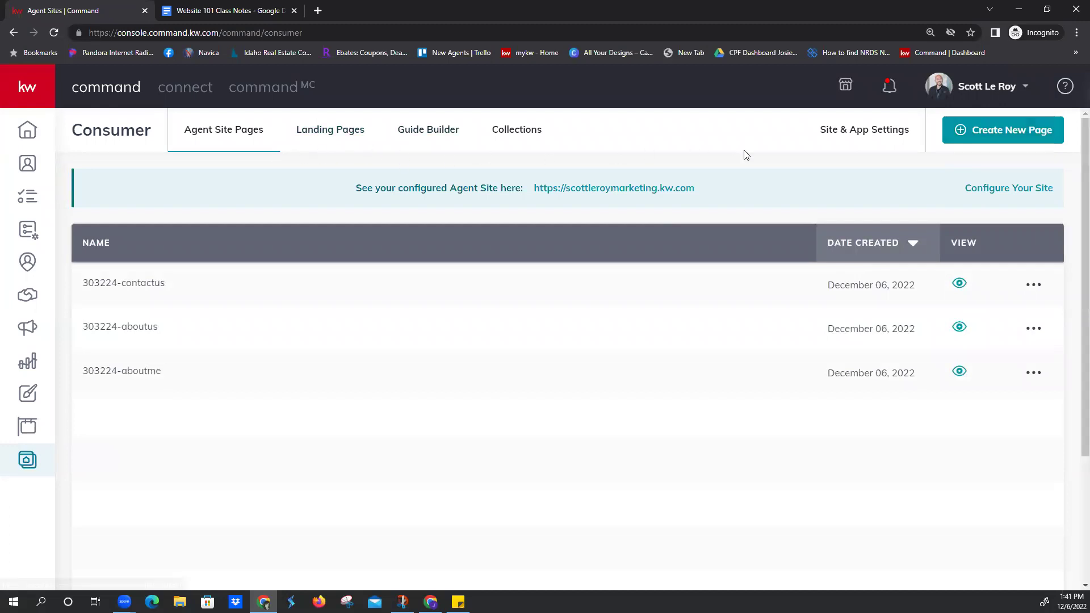
click(983, 137)
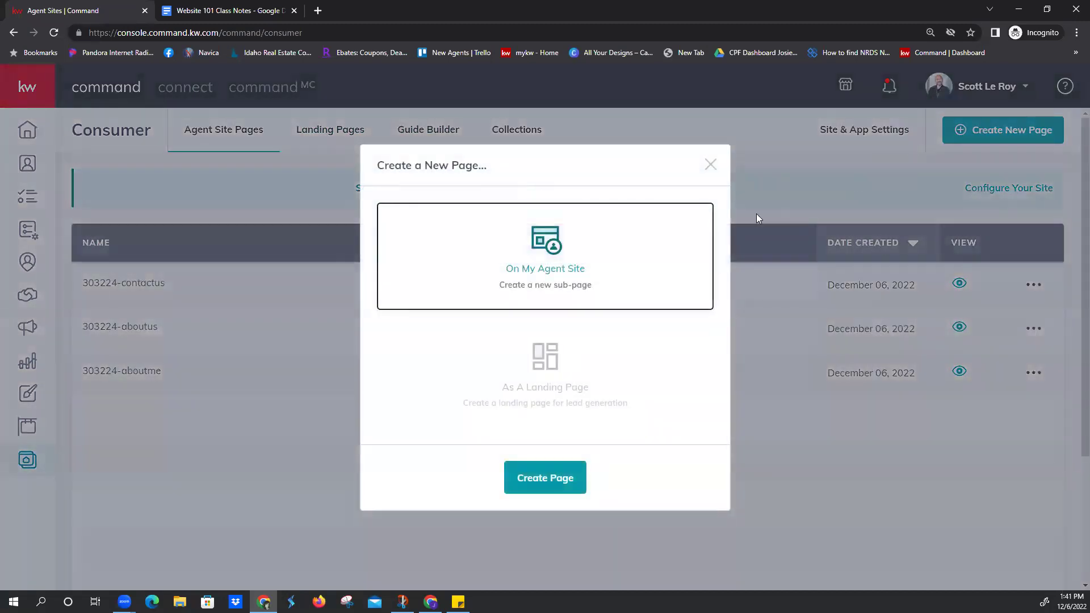
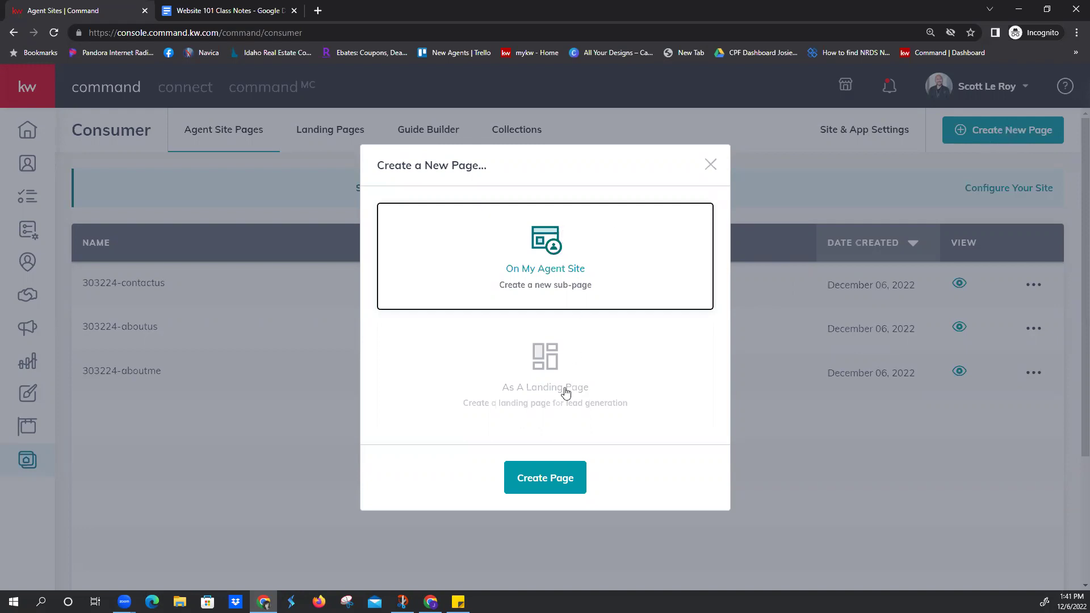
Step: Create an agent site page titled 'Download My App' and drop in the Download My App widget
click(550, 478)
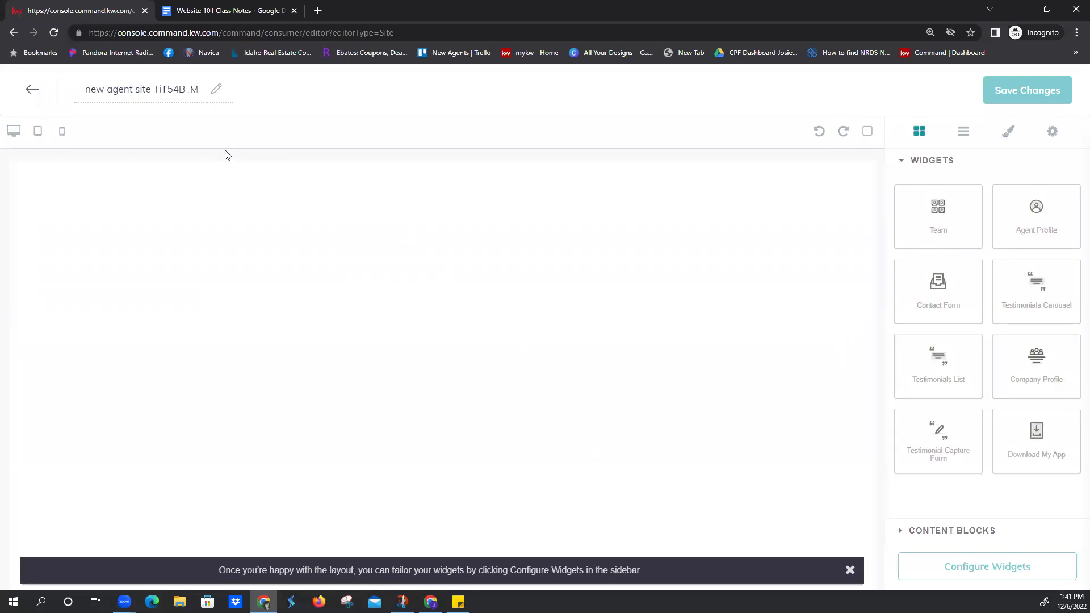
drag(84, 88, 261, 80)
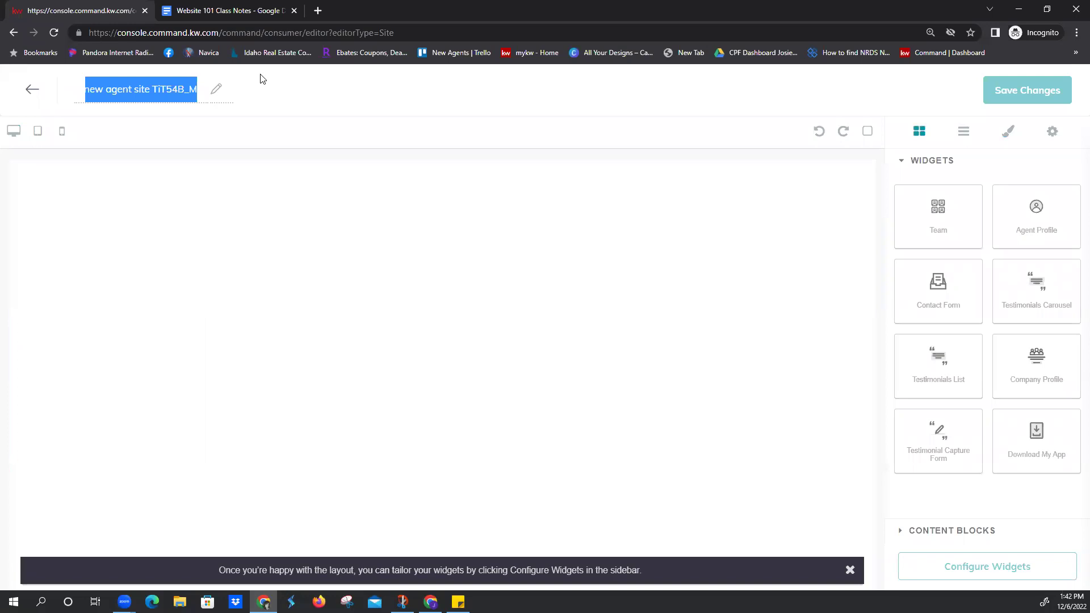
text(Download My App)
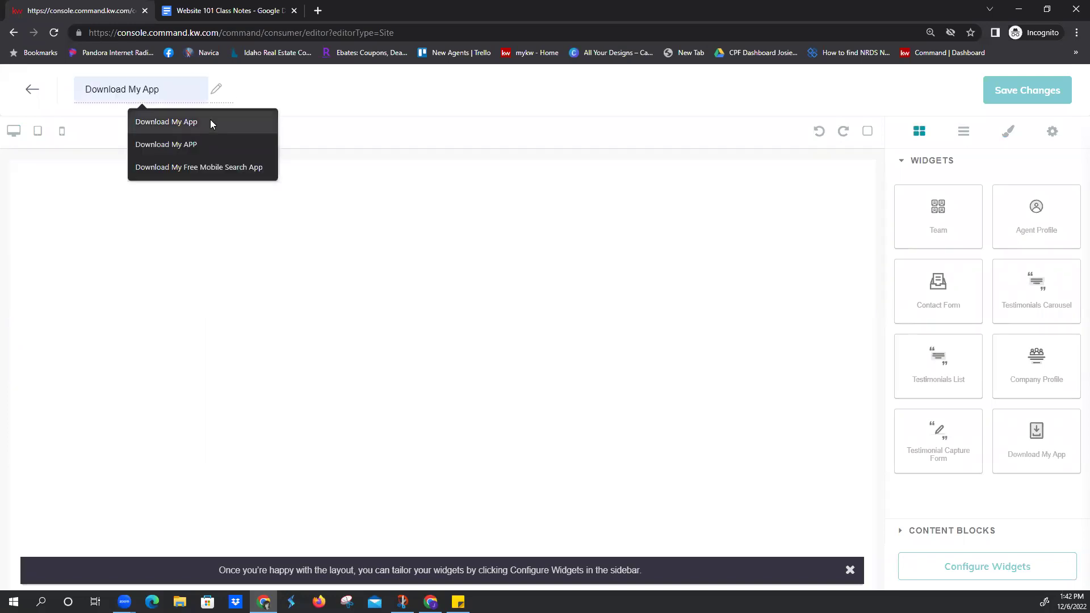
click(210, 121)
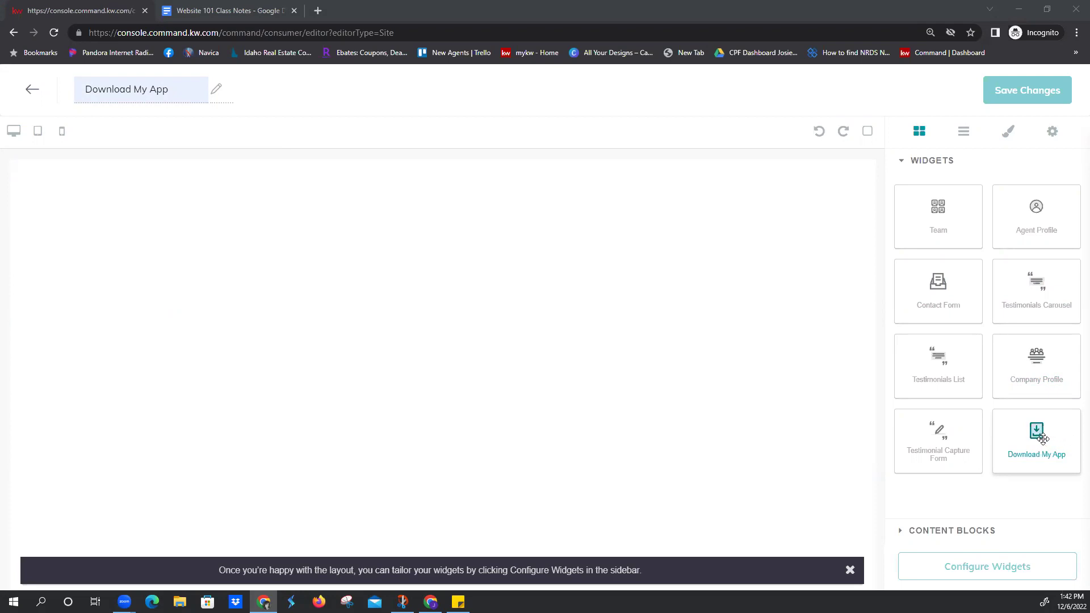
drag(1043, 438, 534, 237)
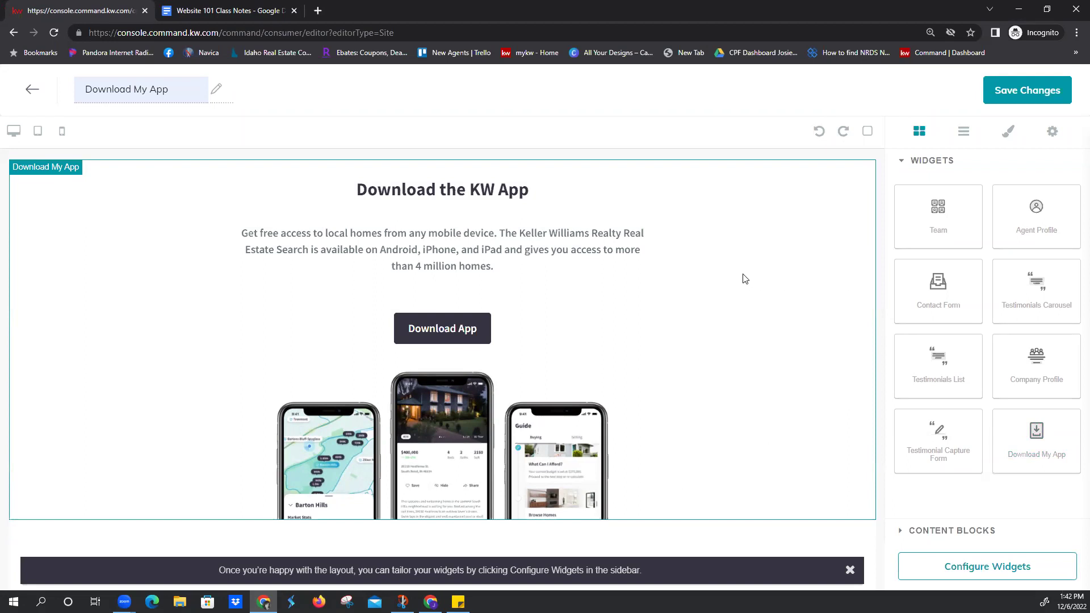
Step: Save the Download My App page, then reload the editor when saving stalls
click(1053, 90)
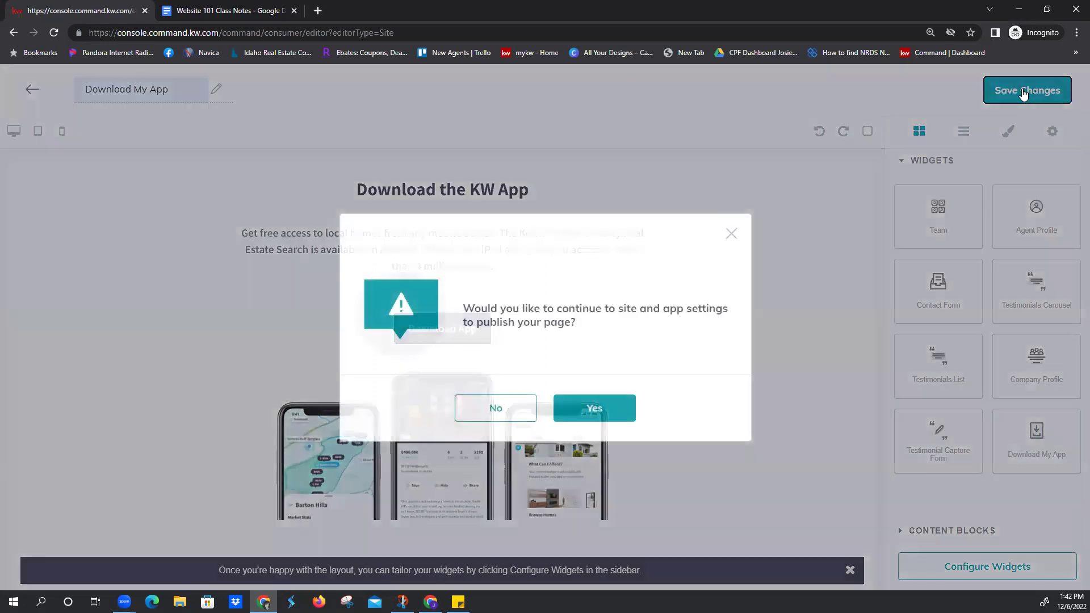
click(598, 406)
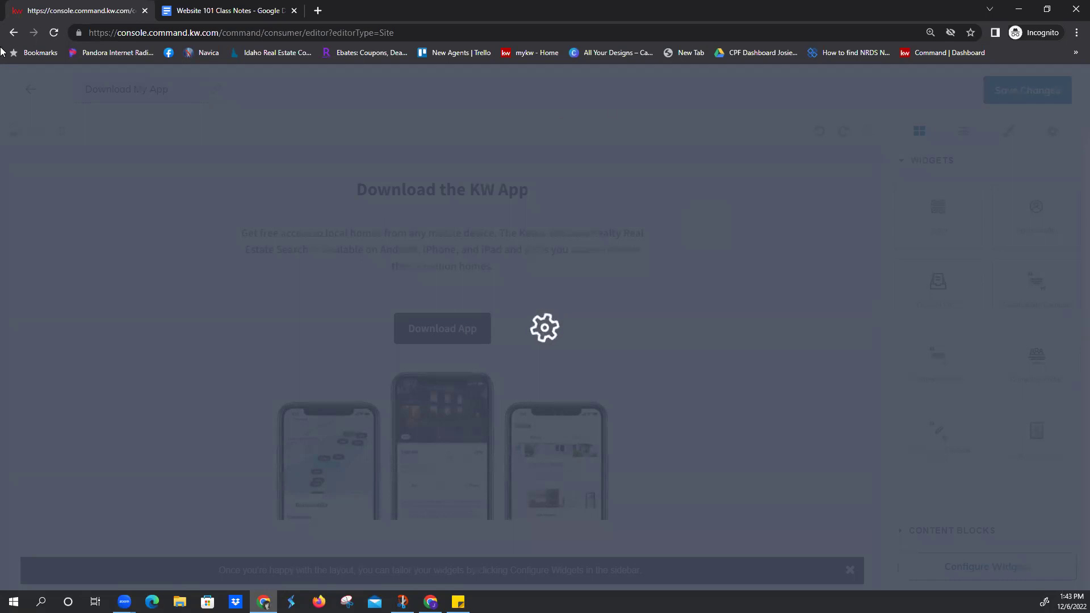
click(55, 33)
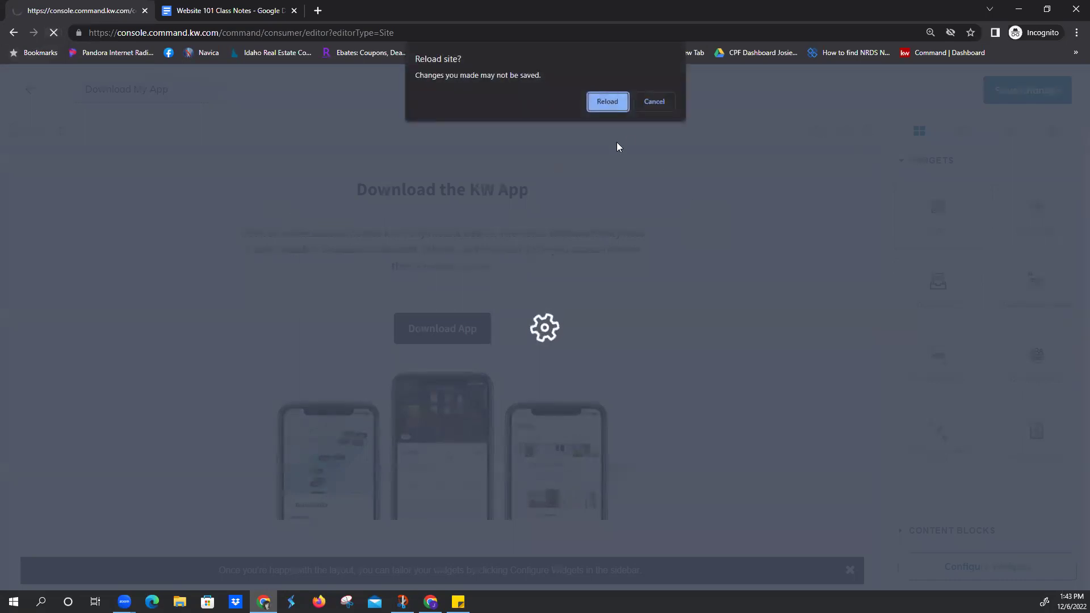
click(607, 101)
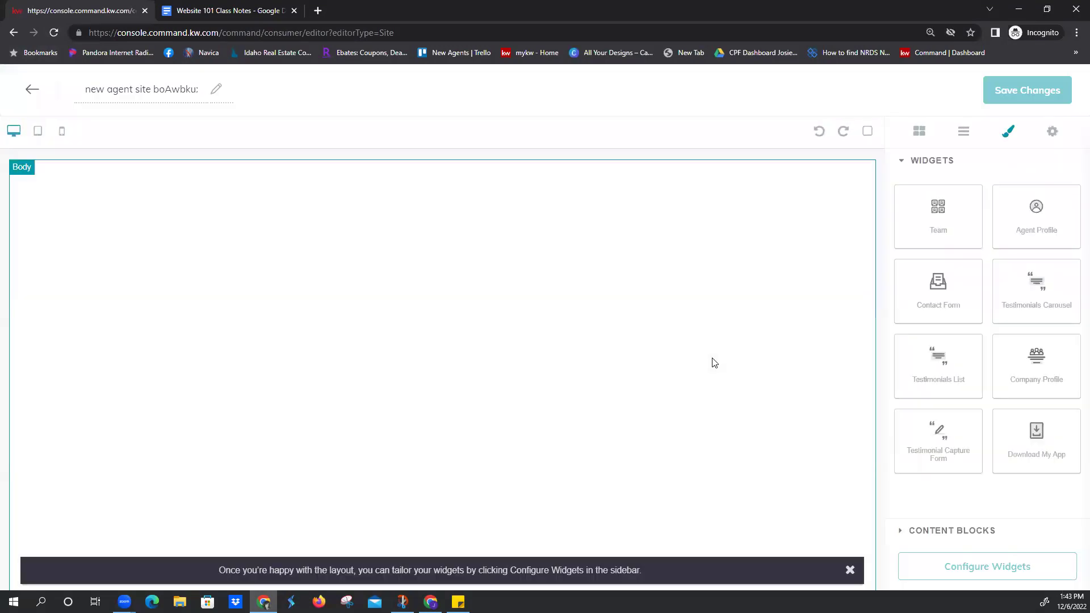
Step: Retitle the blank page 'Download My App', add the Download My App widget, and save
click(80, 89)
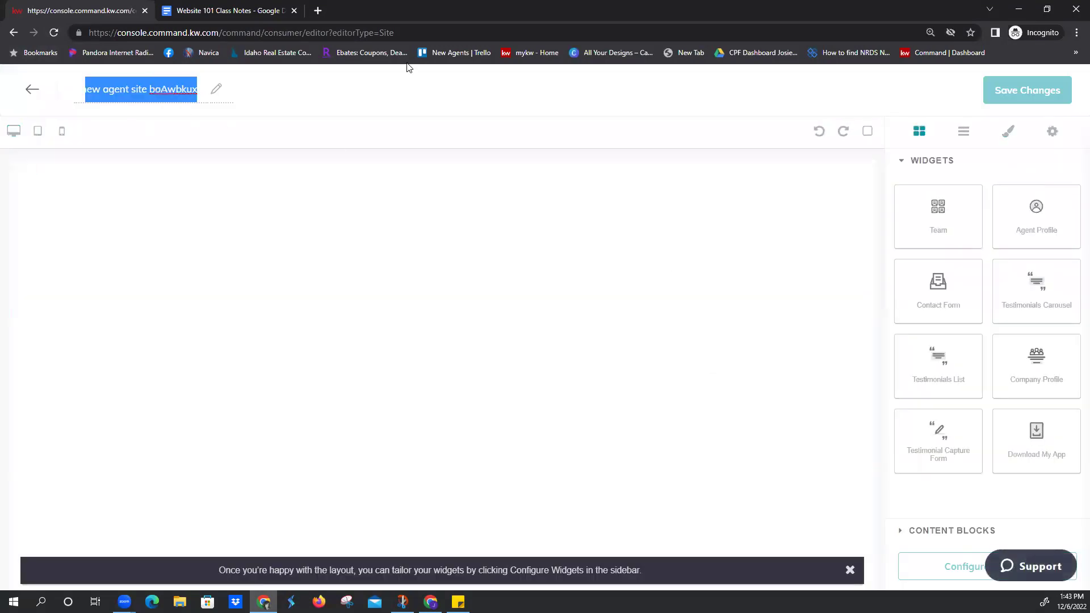
text(Down)
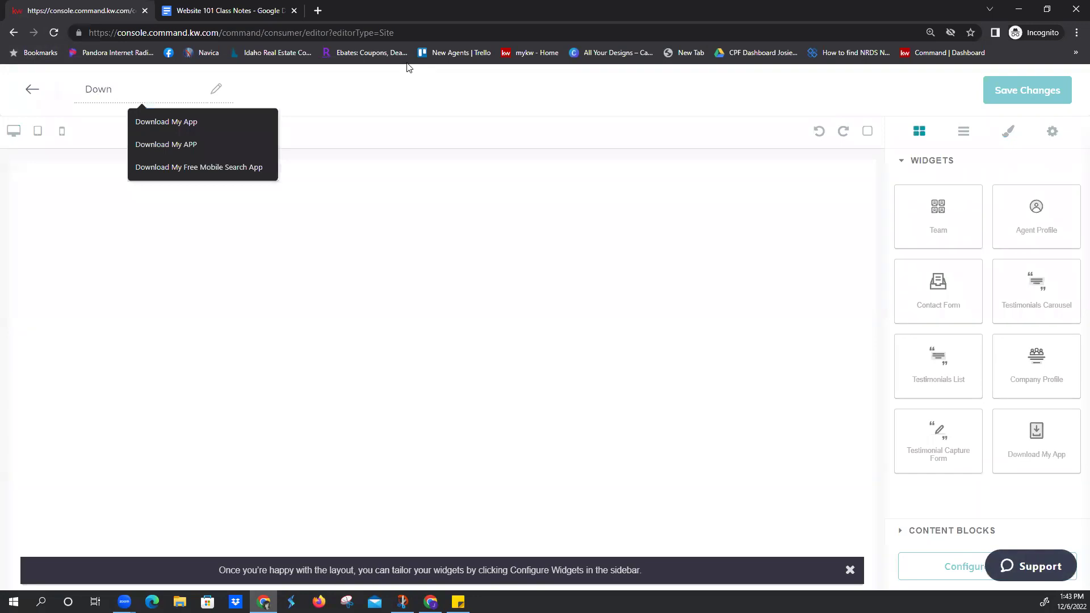
click(195, 127)
drag(1022, 448, 681, 409)
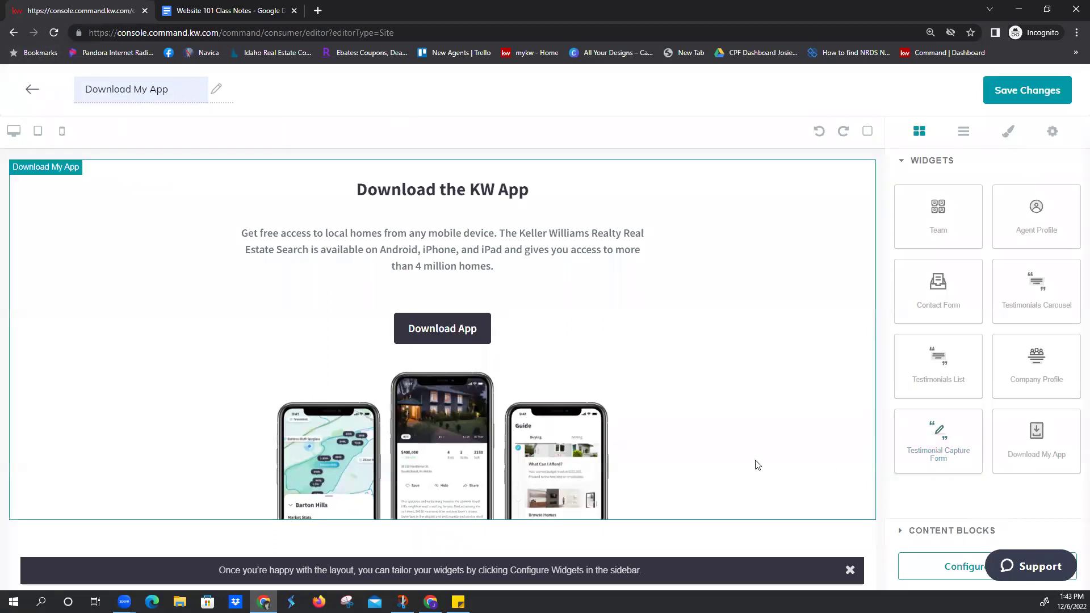
click(1041, 91)
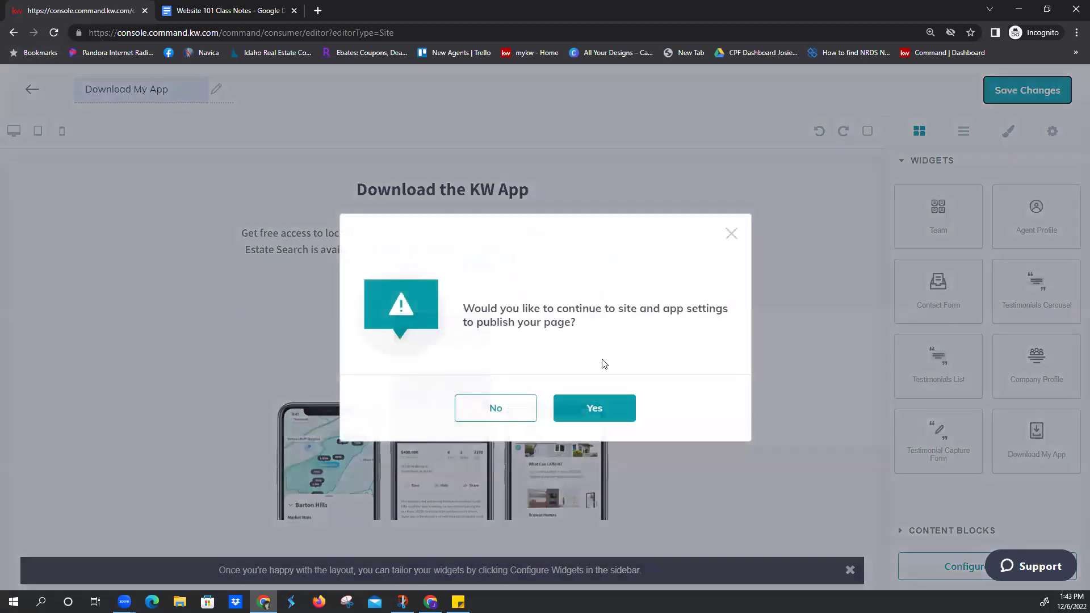
click(590, 410)
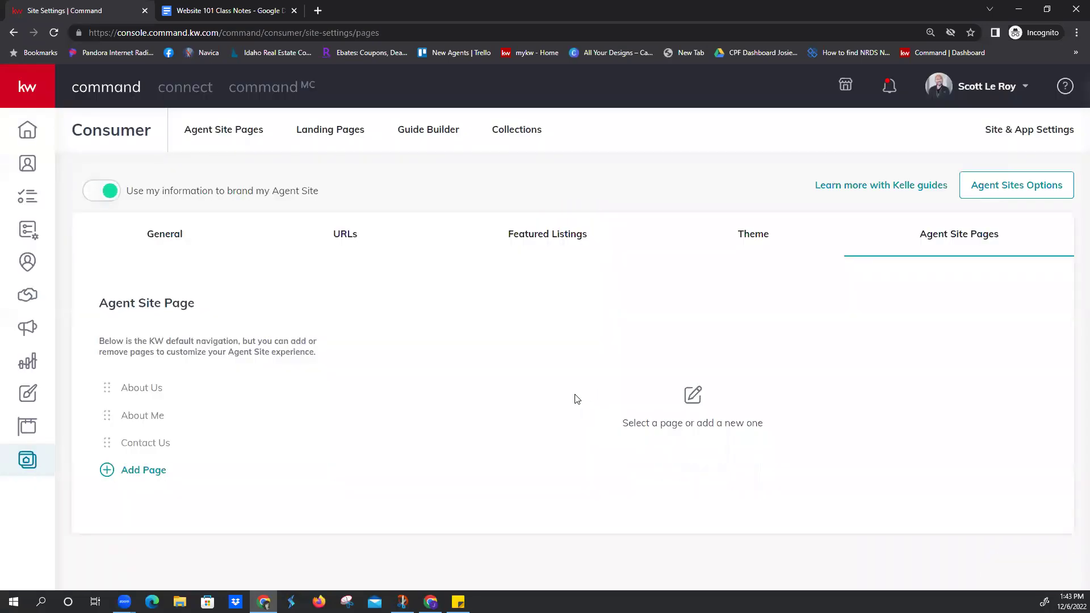
Step: Add a navigation page linked to the Download My App page
click(106, 475)
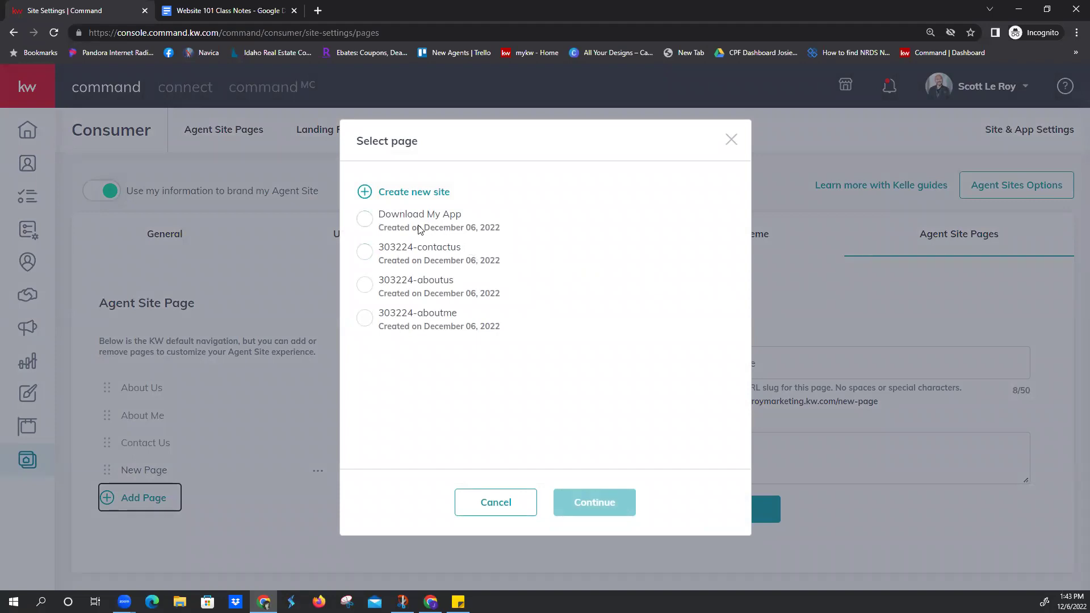
click(366, 223)
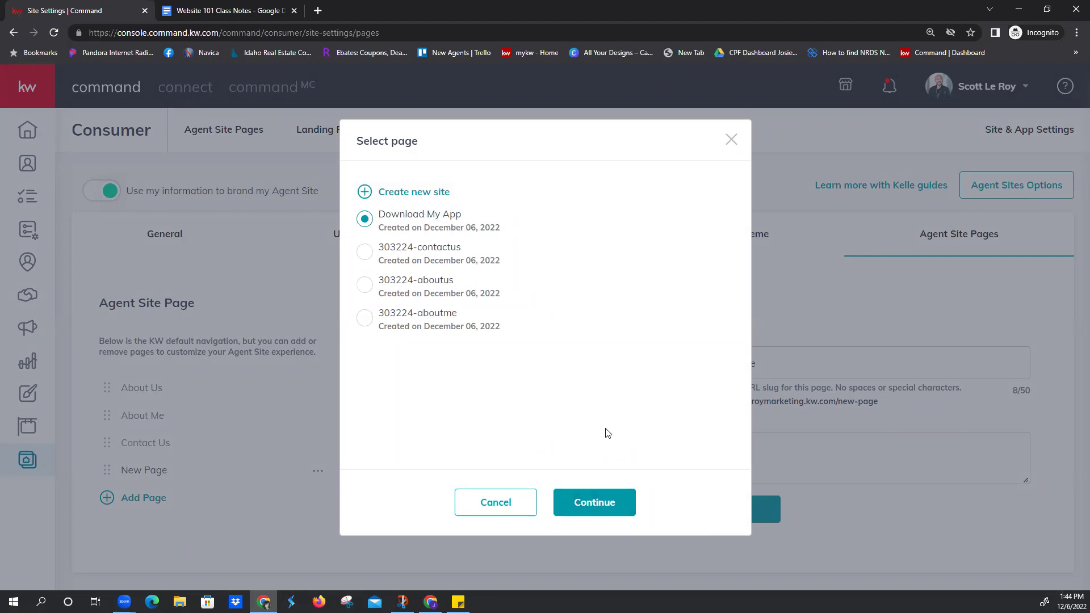
click(597, 499)
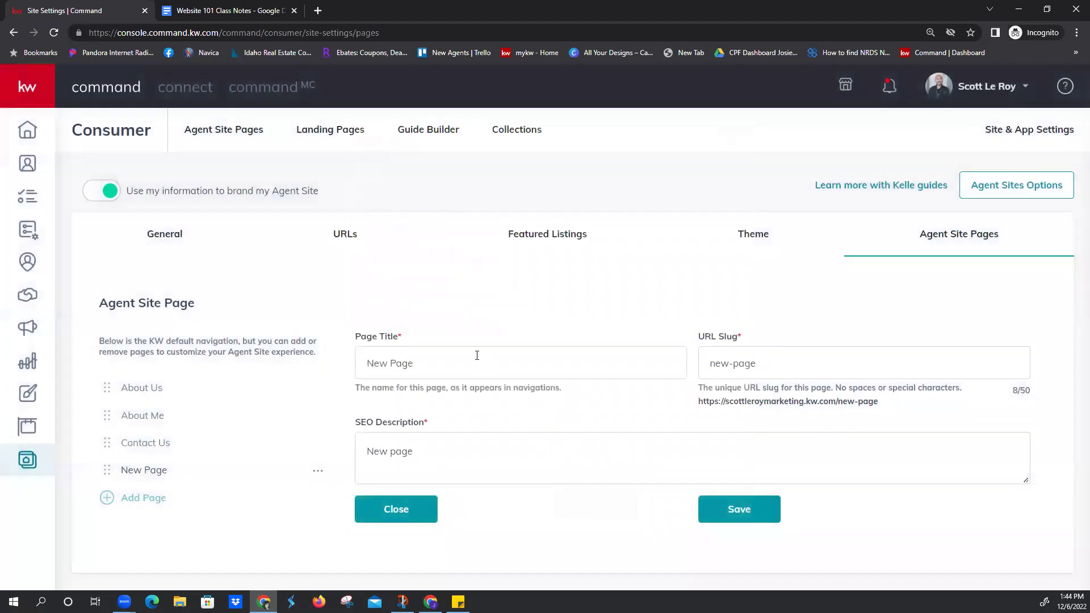
Step: Set the page title 'Download My App', slug 'mobile-app', SEO description 'Check out my Mobile App', and save
drag(477, 356, 341, 369)
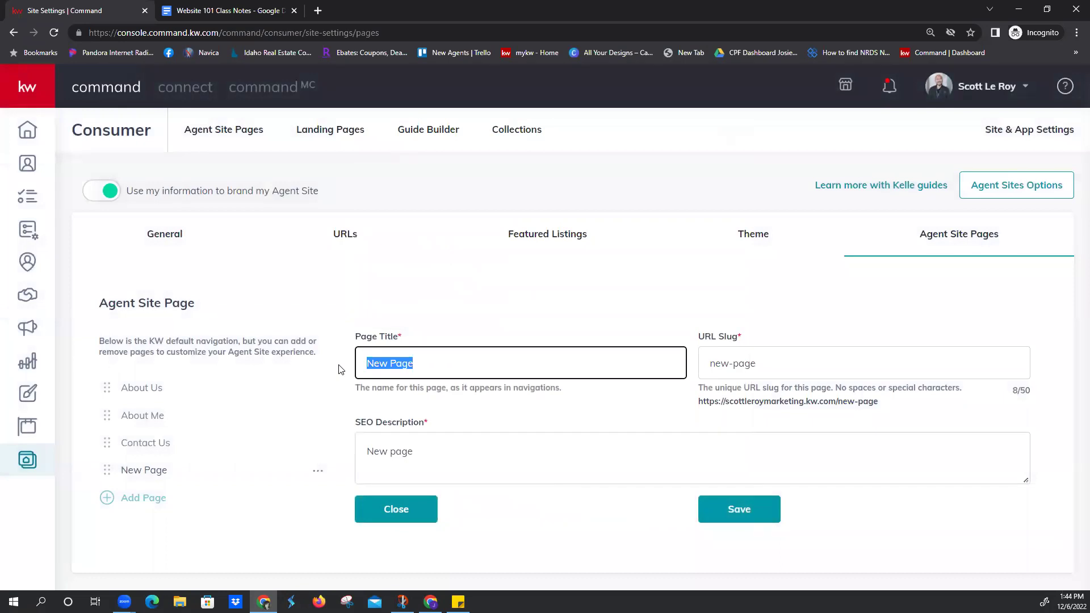
text(Do)
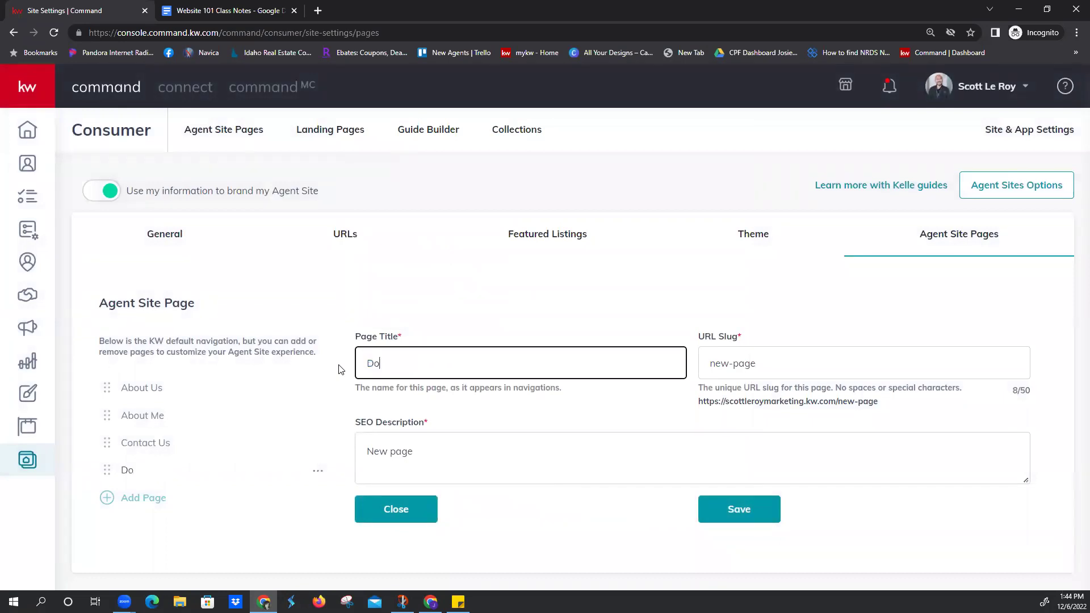
text(wnload My App)
key(Tab)
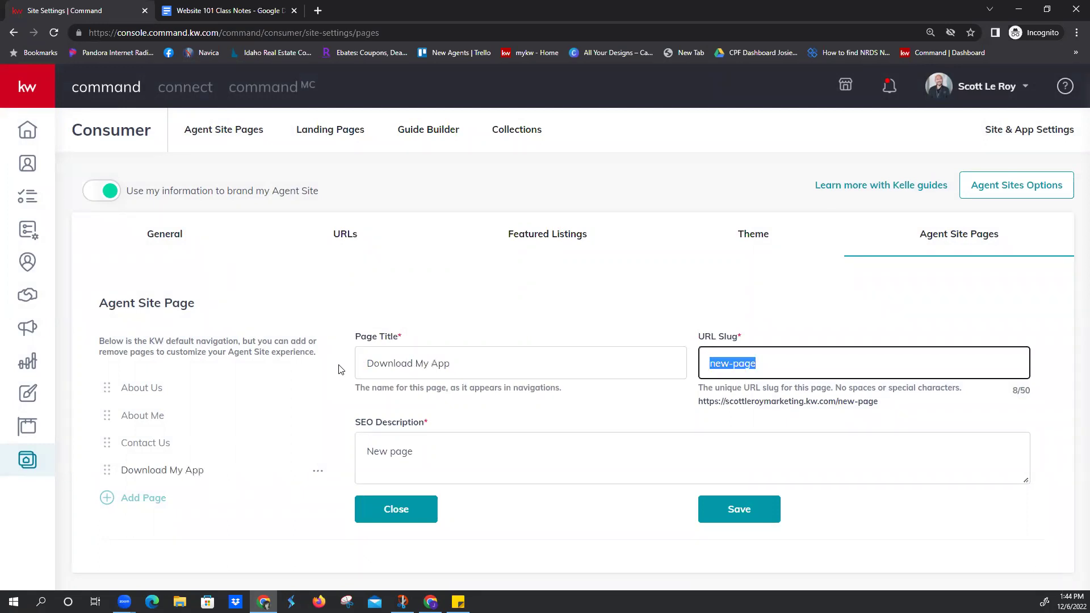
text(mobile-app)
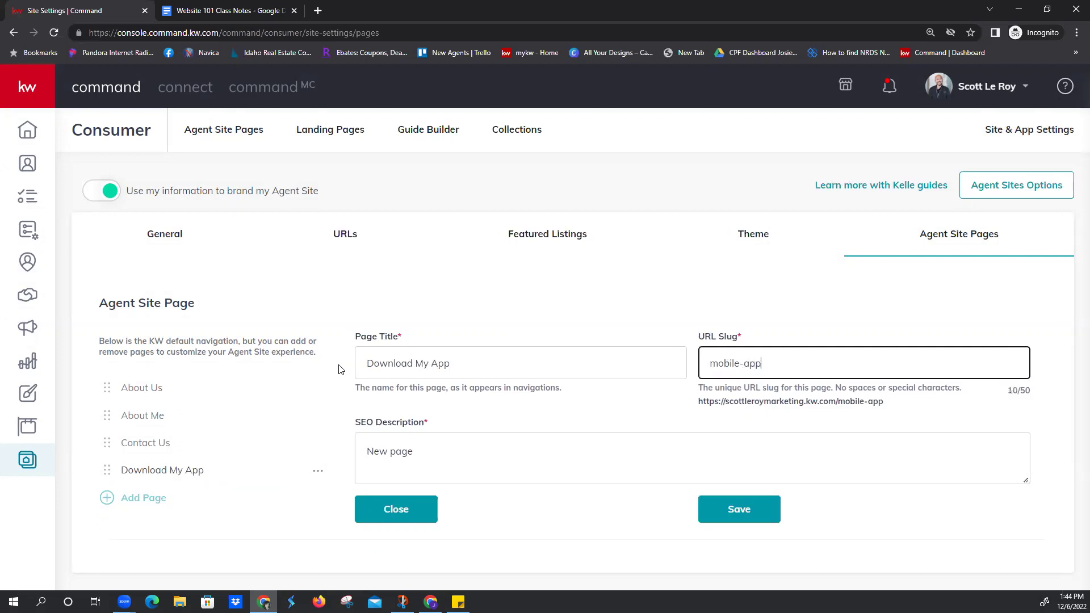
triple_click(366, 445)
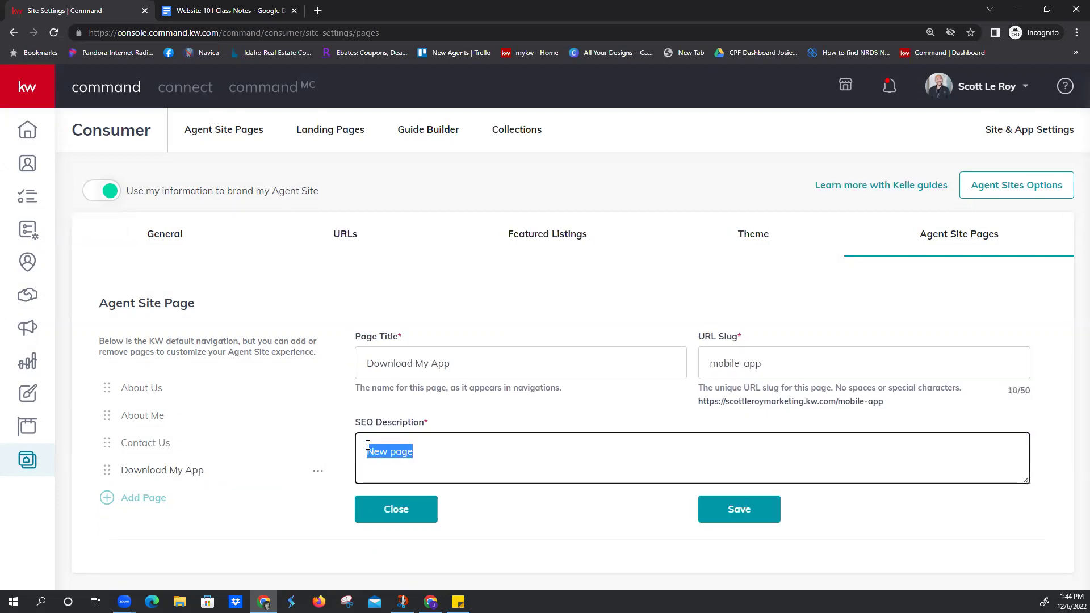
text(Check out m)
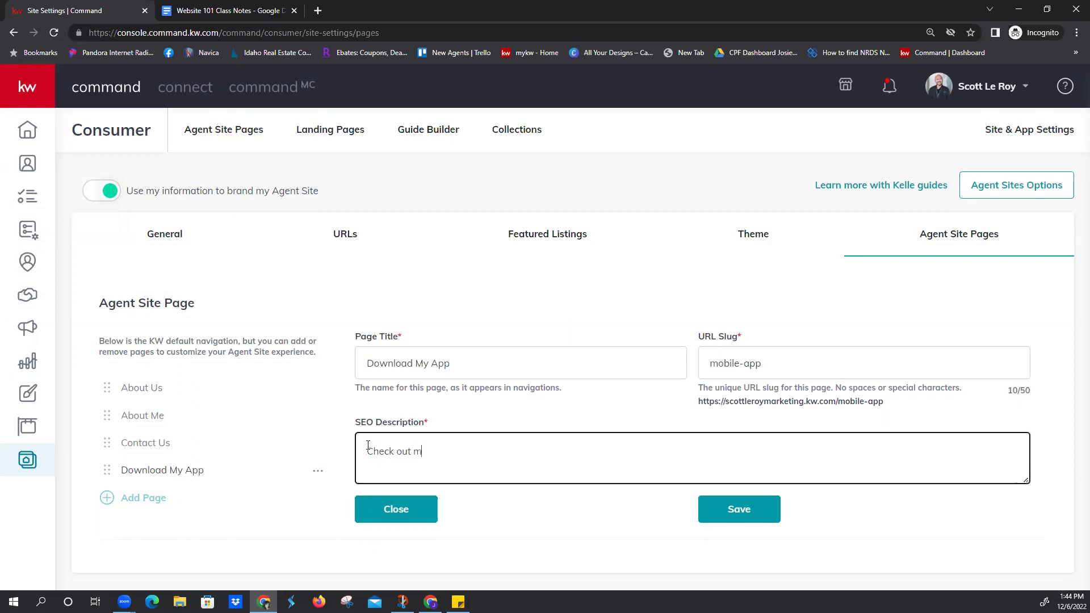
text(y m)
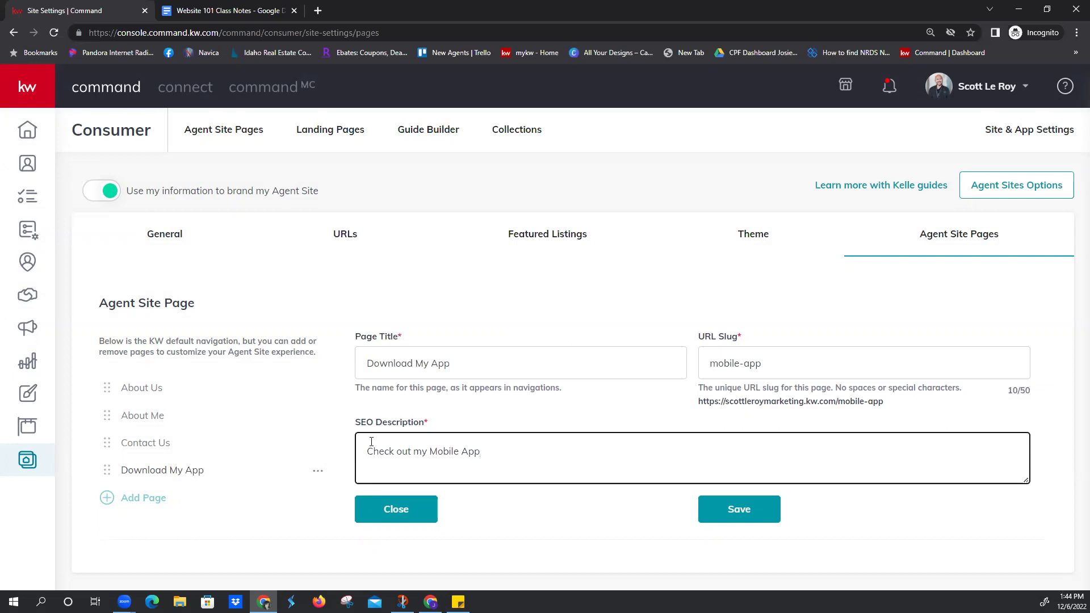
click(720, 511)
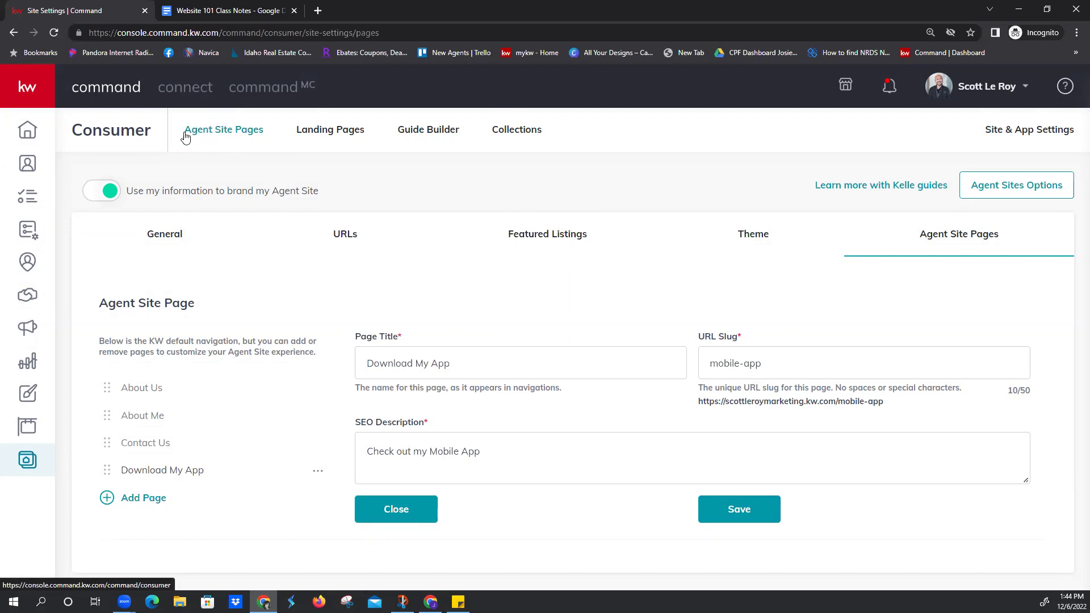
Step: Delete the Download My App page from the Agent Site Pages list and the live site
click(222, 136)
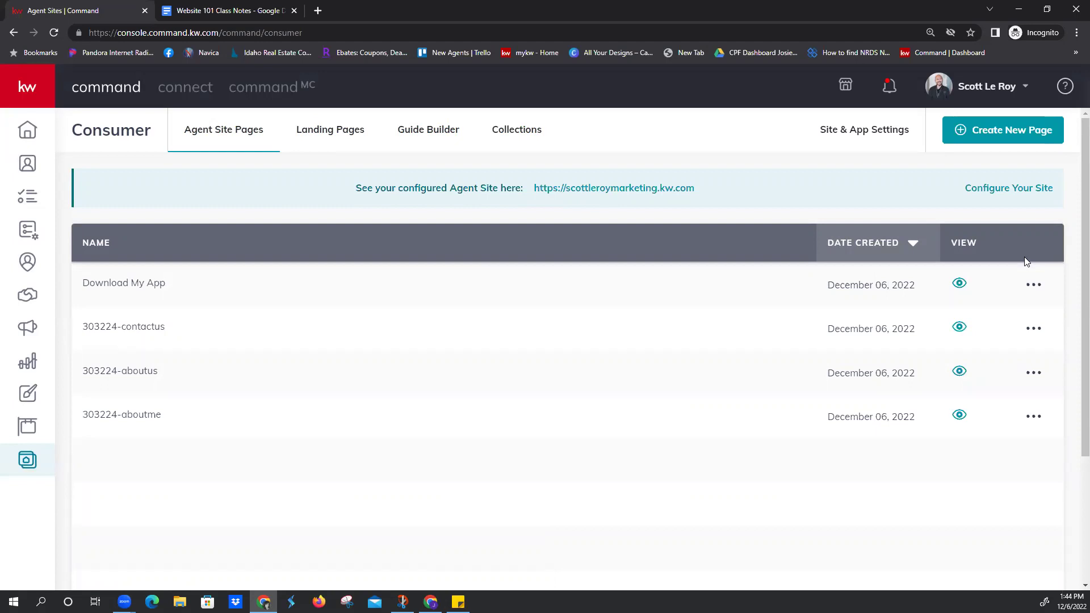
click(1034, 285)
click(1003, 355)
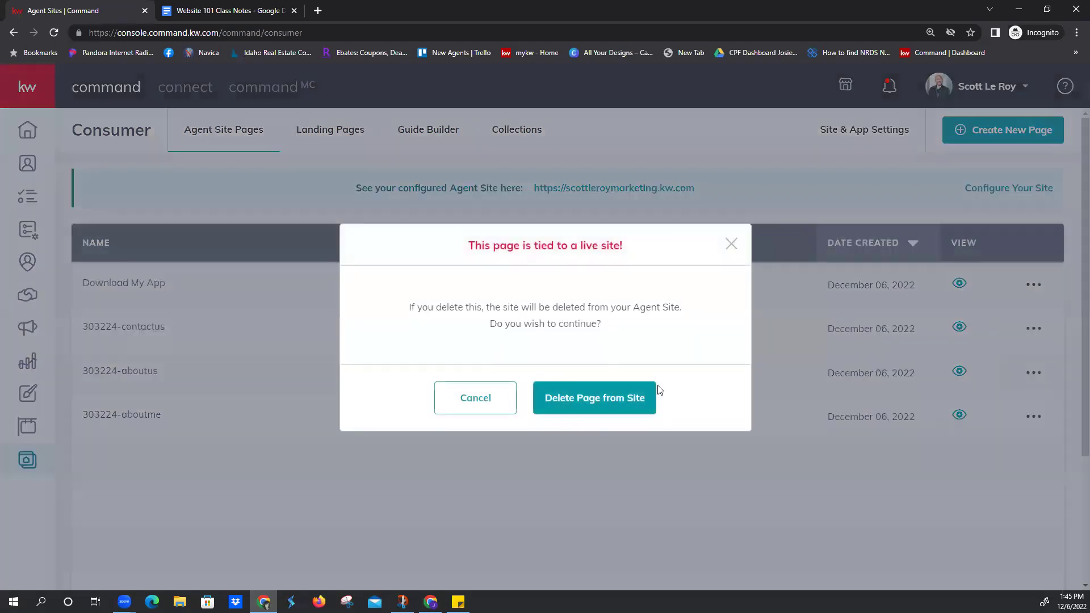
click(588, 391)
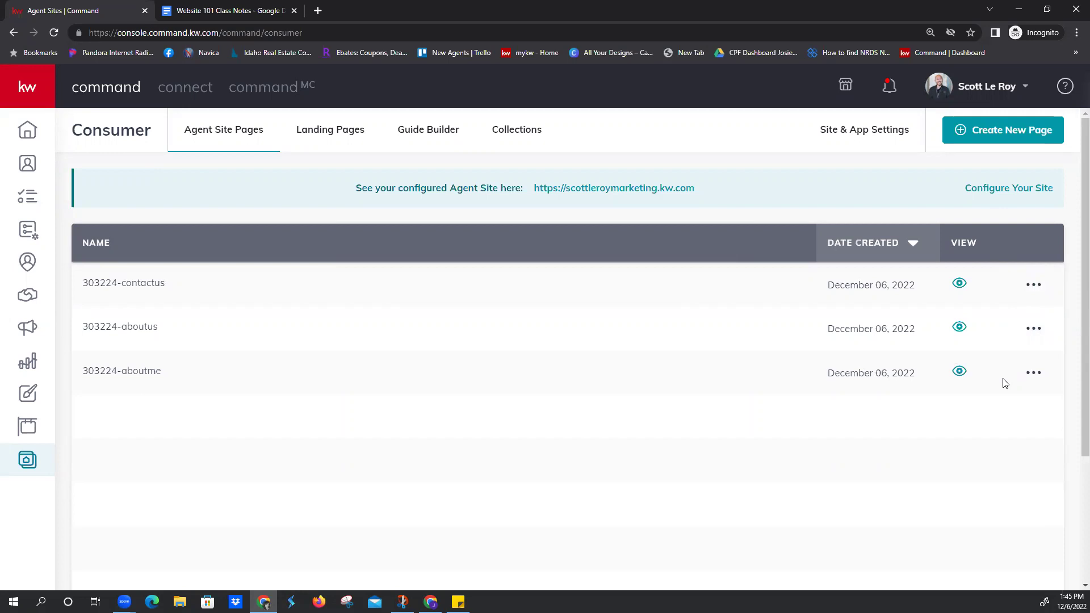
Step: Edit the 303224-aboutme page and show its list of widgets to configure
click(1033, 376)
click(996, 403)
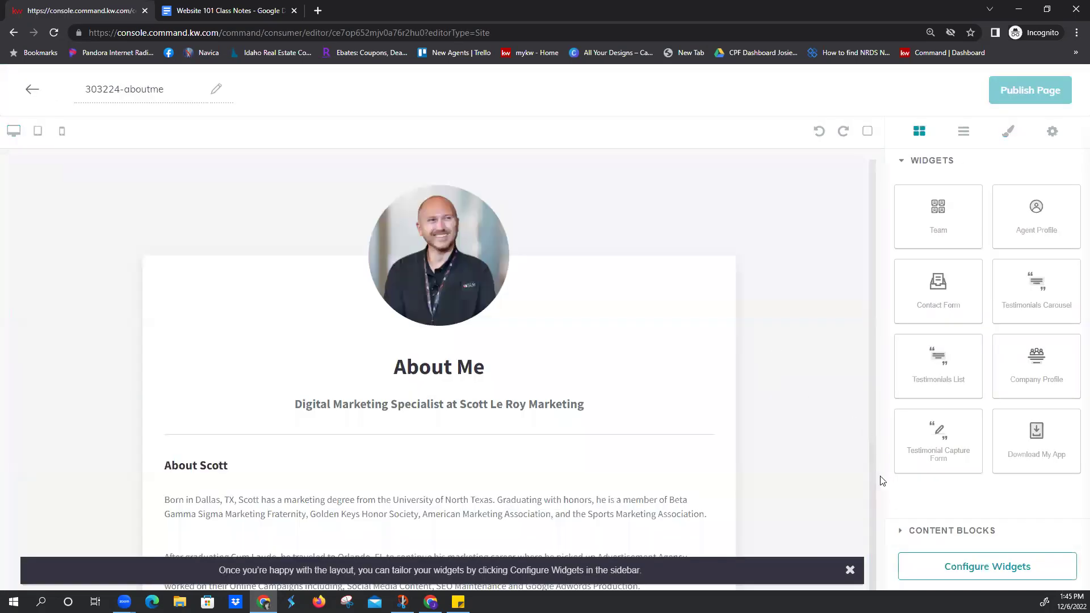
click(935, 568)
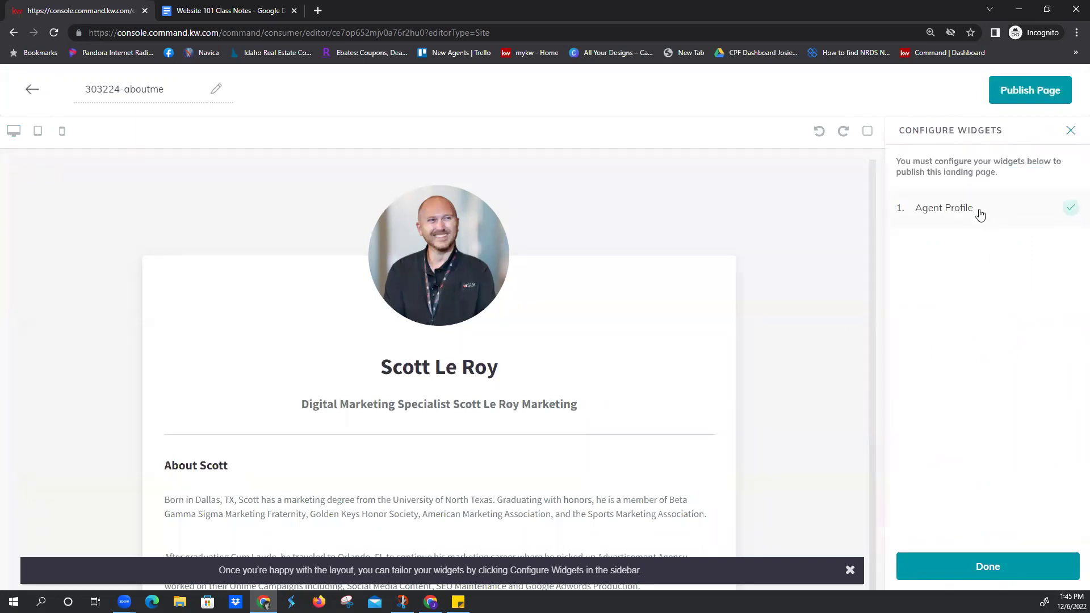
Step: Open the Agent Profile widget settings and look through its fields
click(944, 208)
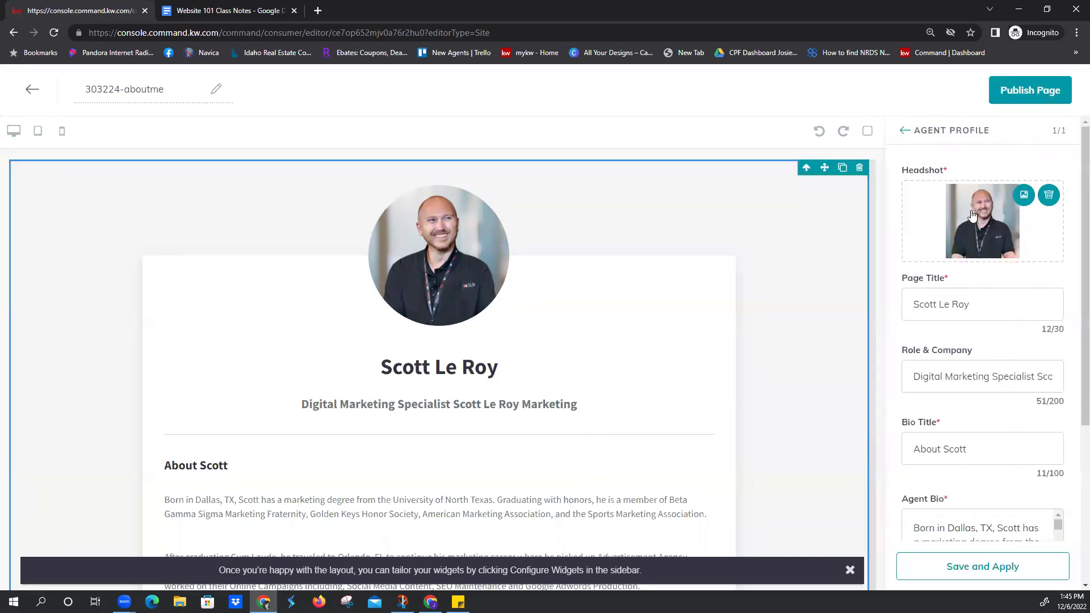
click(905, 131)
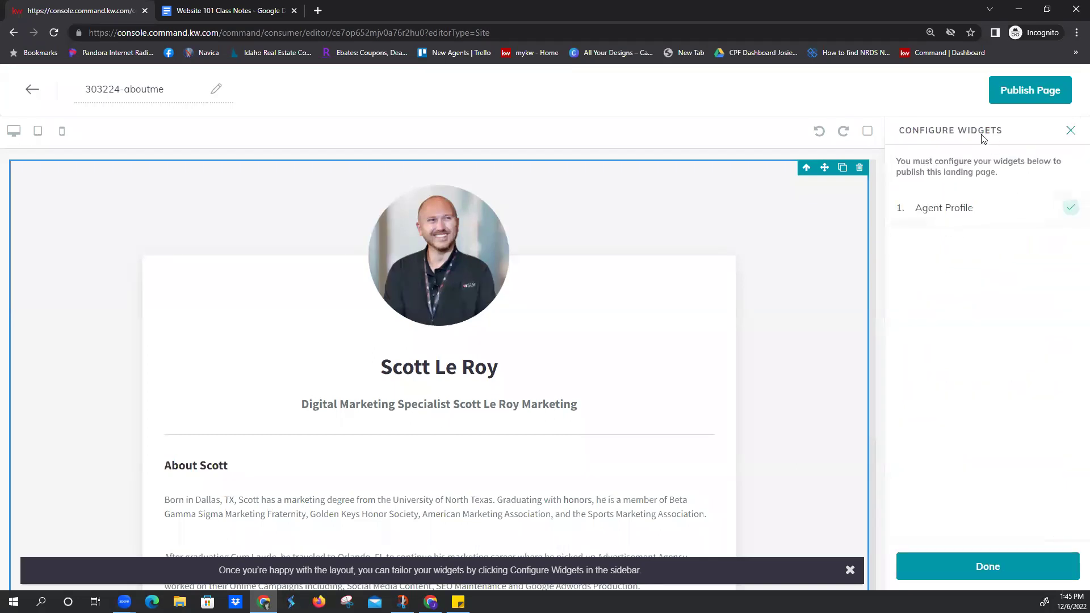
click(953, 214)
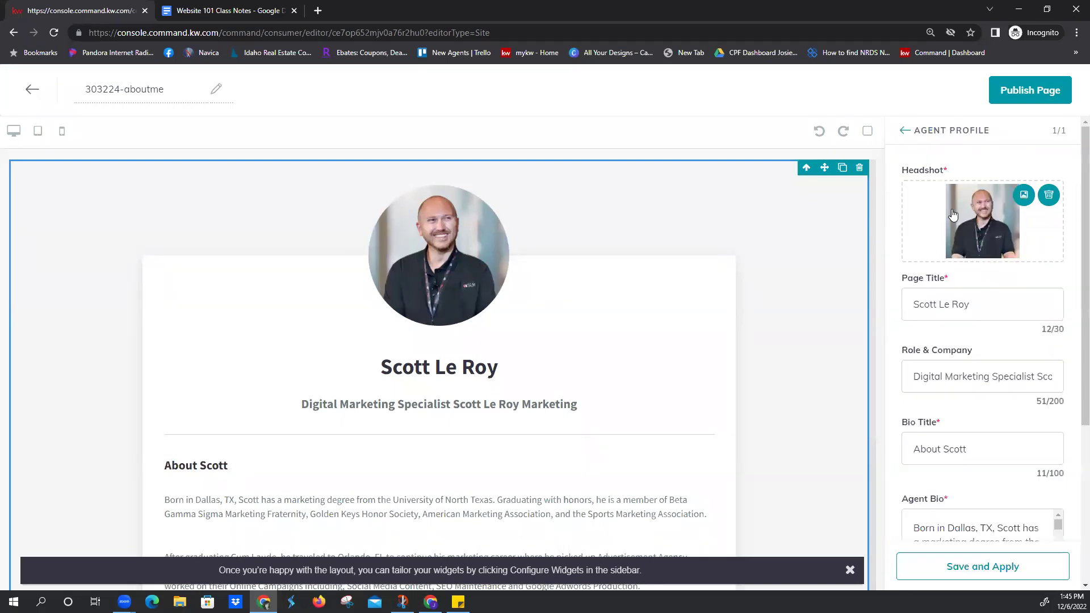
scroll(956, 435, down, 3)
scroll(955, 443, down, 1)
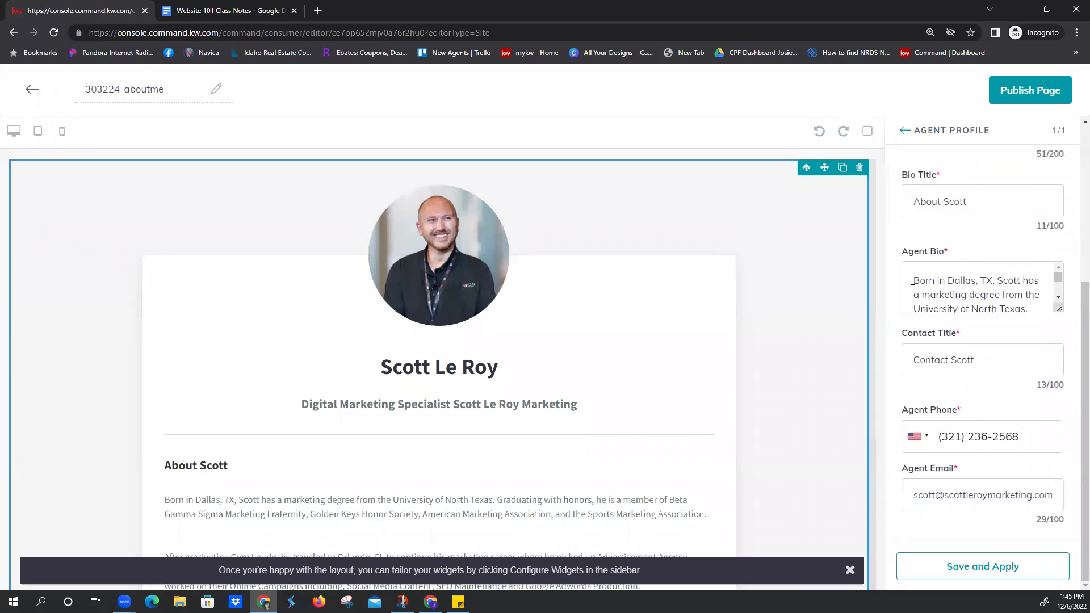
scroll(959, 287, down, 5)
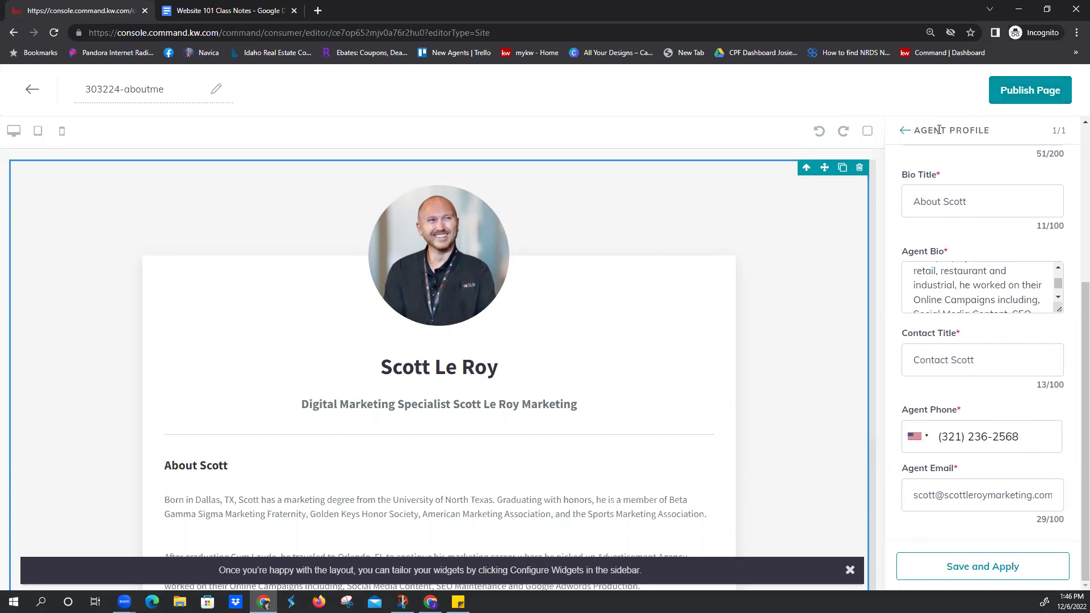
scroll(957, 267, up, 3)
scroll(966, 265, up, 5)
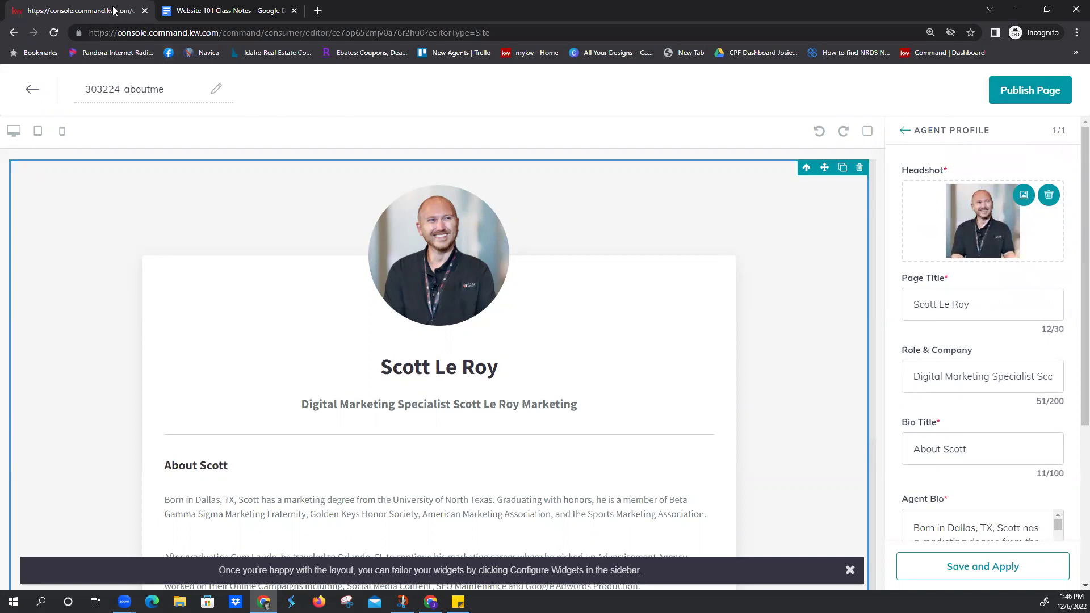
Step: Leave the editor without saving and open the live agent site in a new tab
click(32, 89)
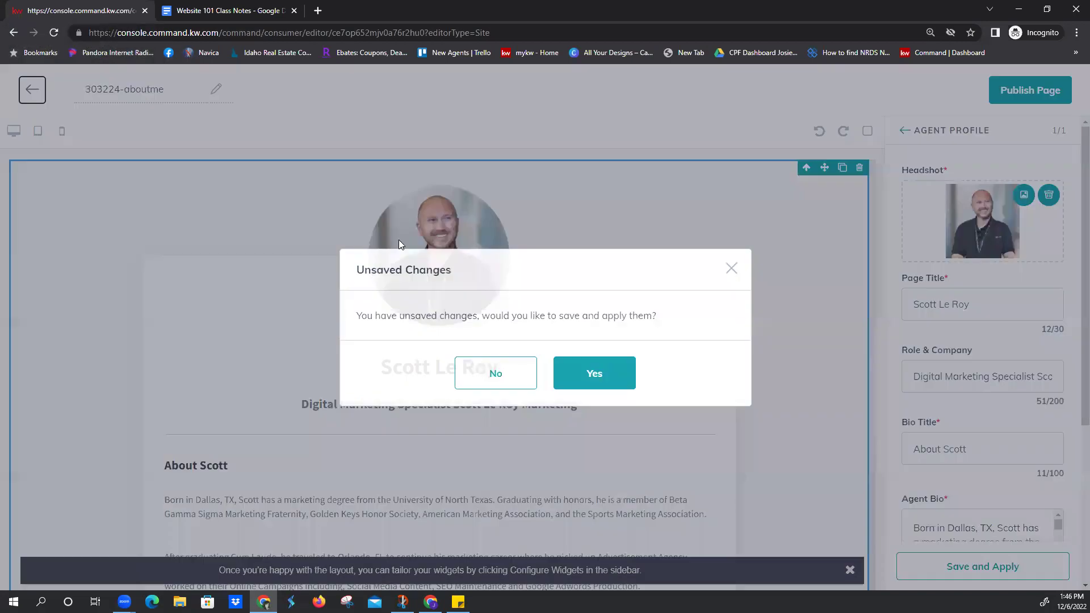
click(495, 373)
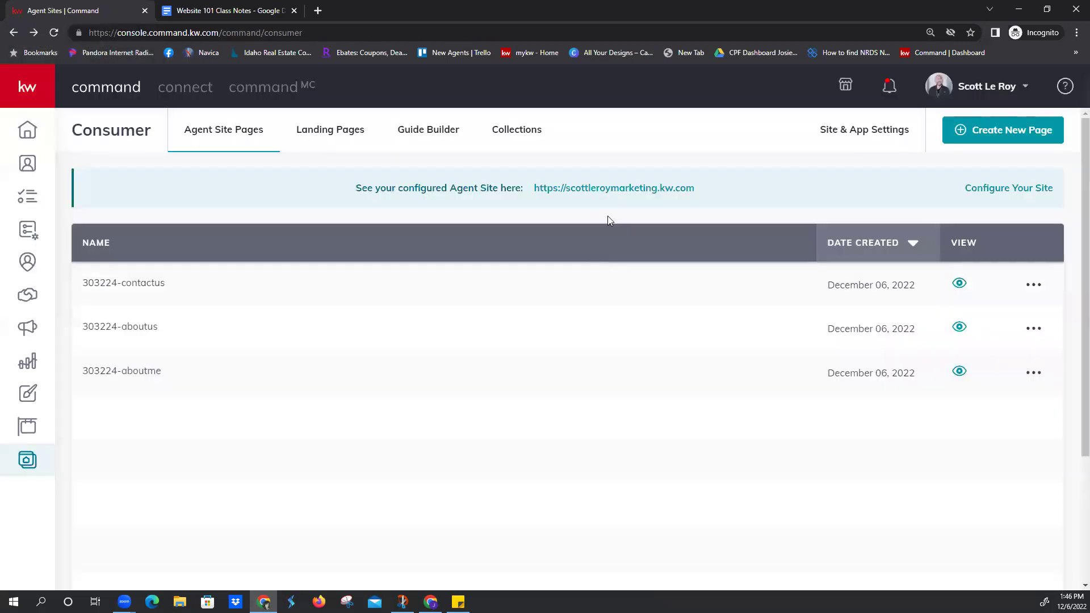
click(612, 186)
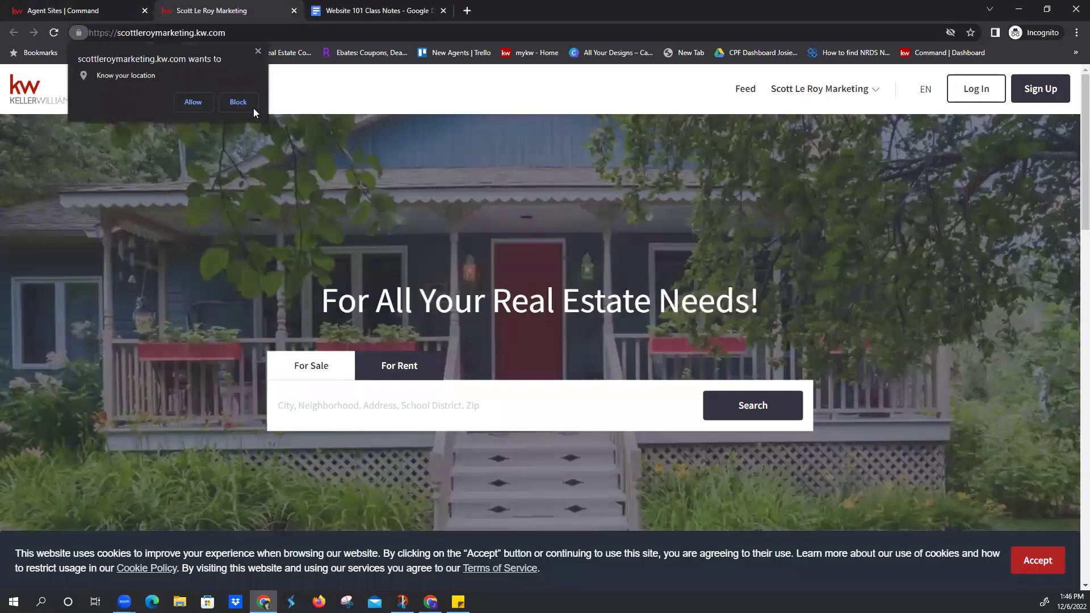
Step: Block location access, accept cookies, and scroll the homepage down to the footer and back
click(253, 108)
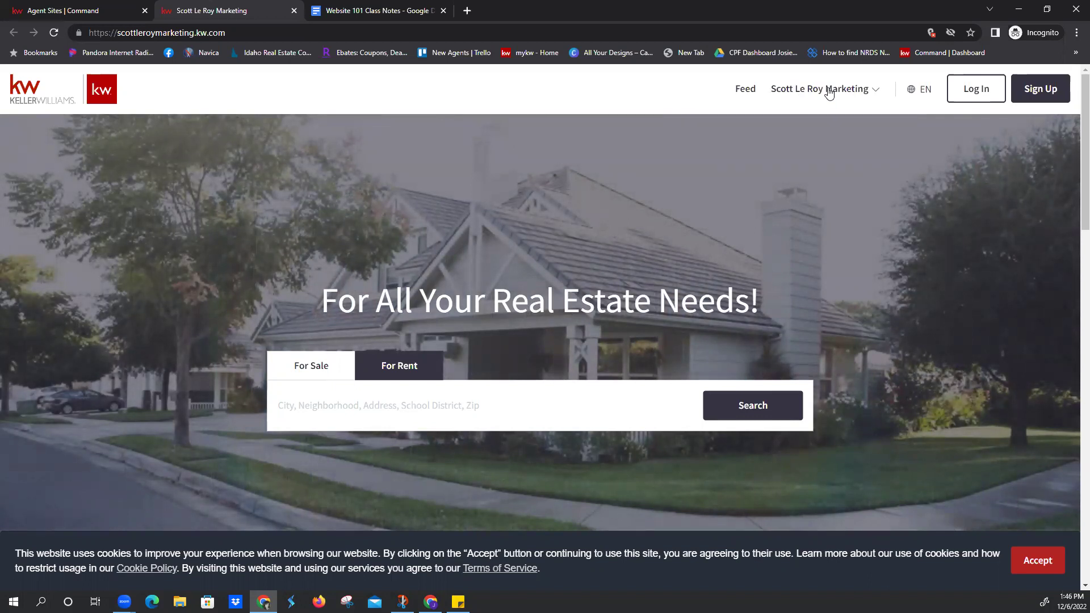
click(1024, 560)
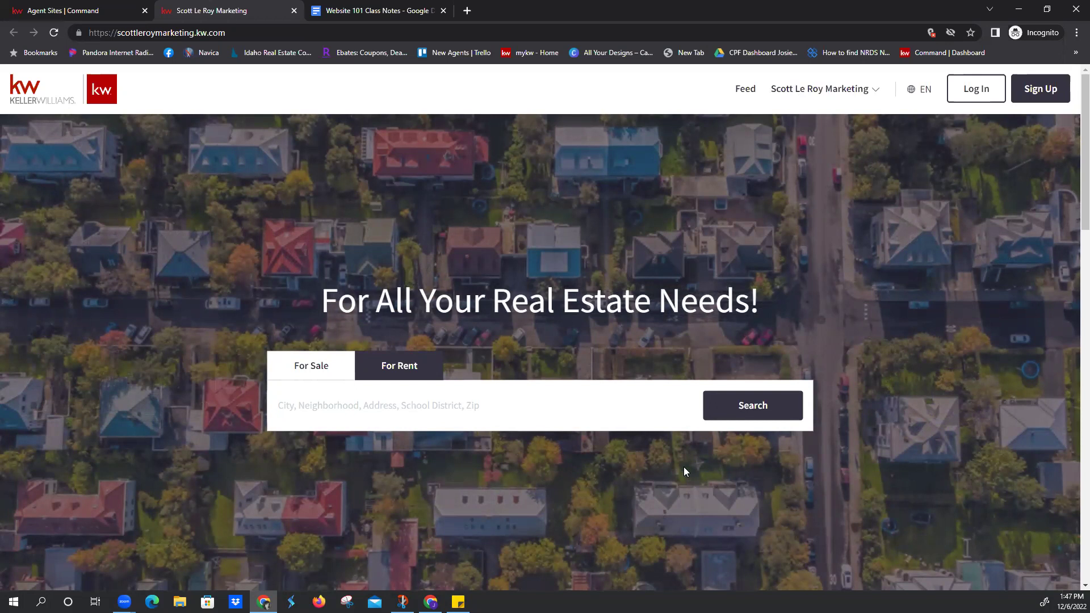
scroll(649, 463, down, 5)
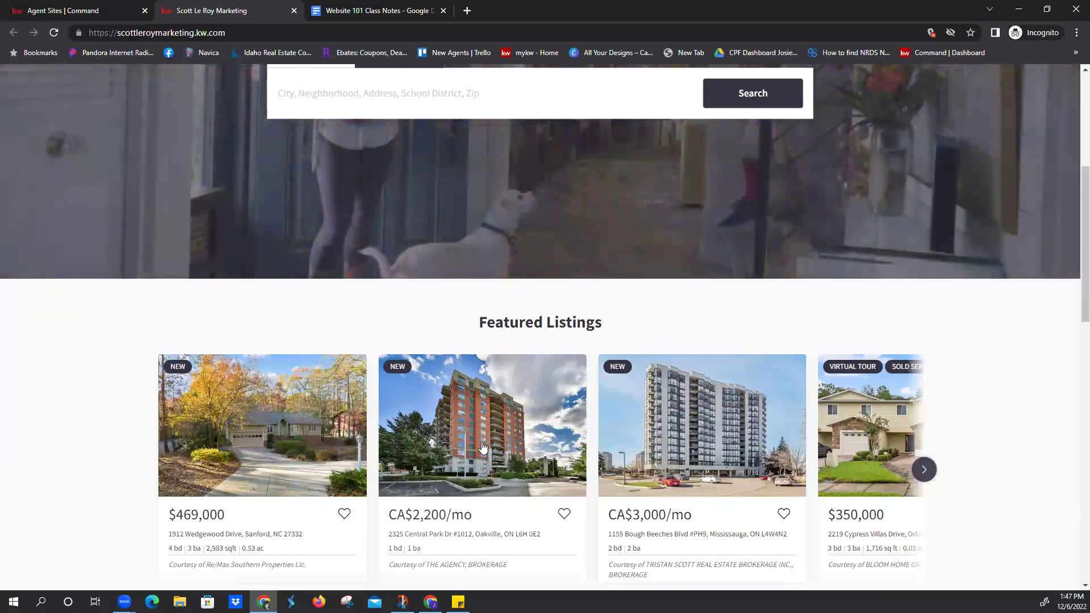
scroll(506, 471, down, 5)
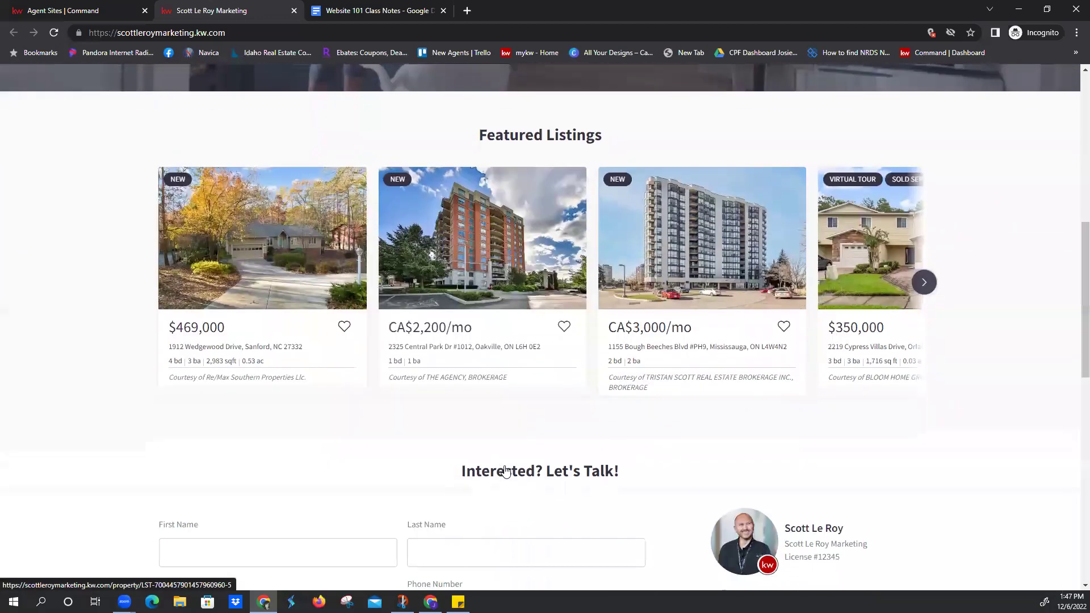
scroll(505, 470, down, 2)
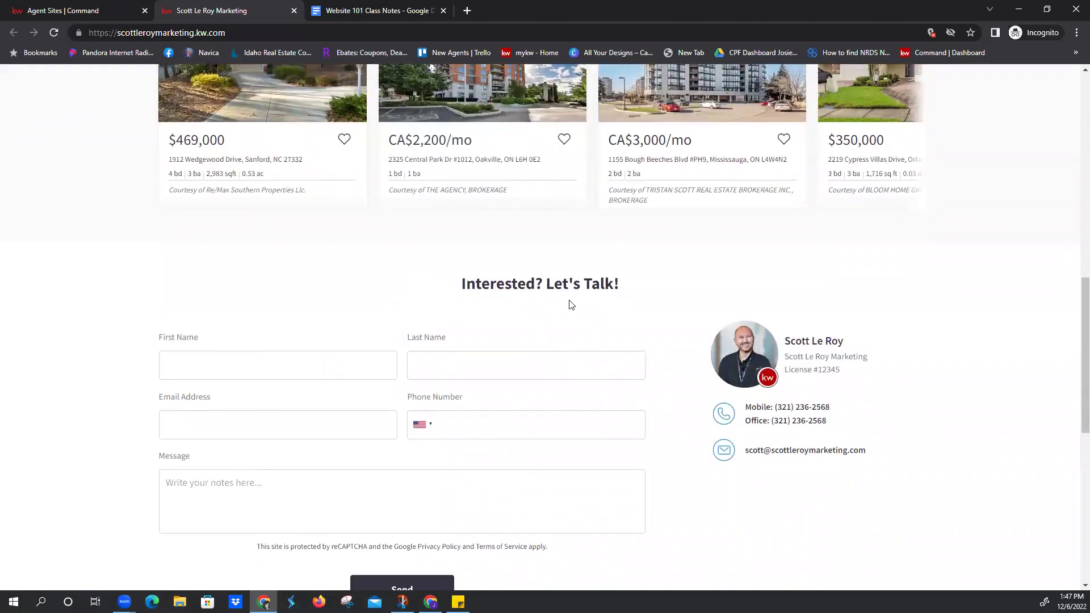
scroll(562, 316, down, 5)
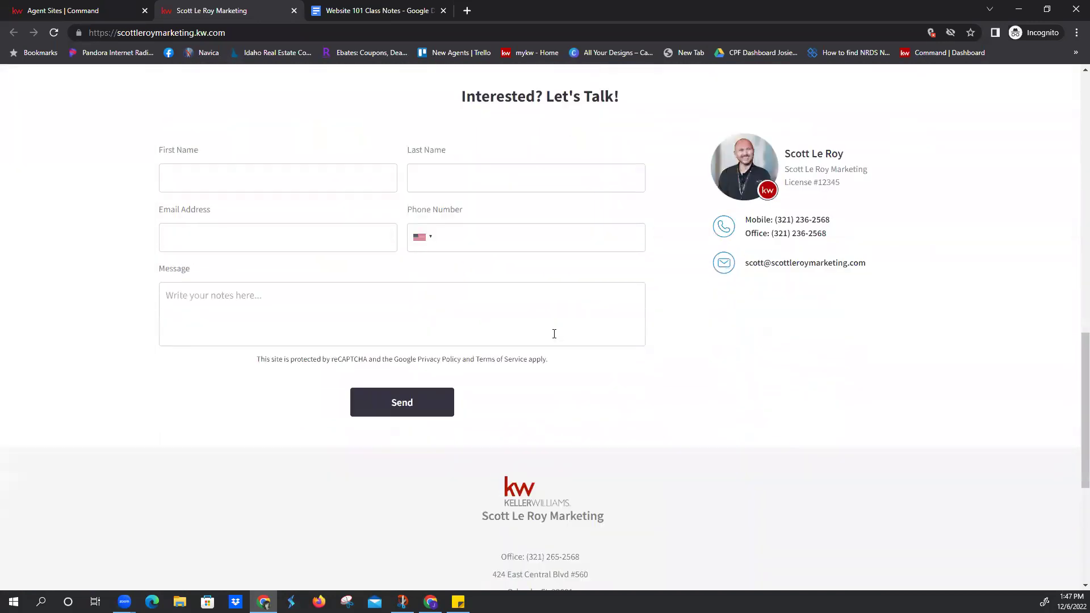
scroll(555, 371, down, 3)
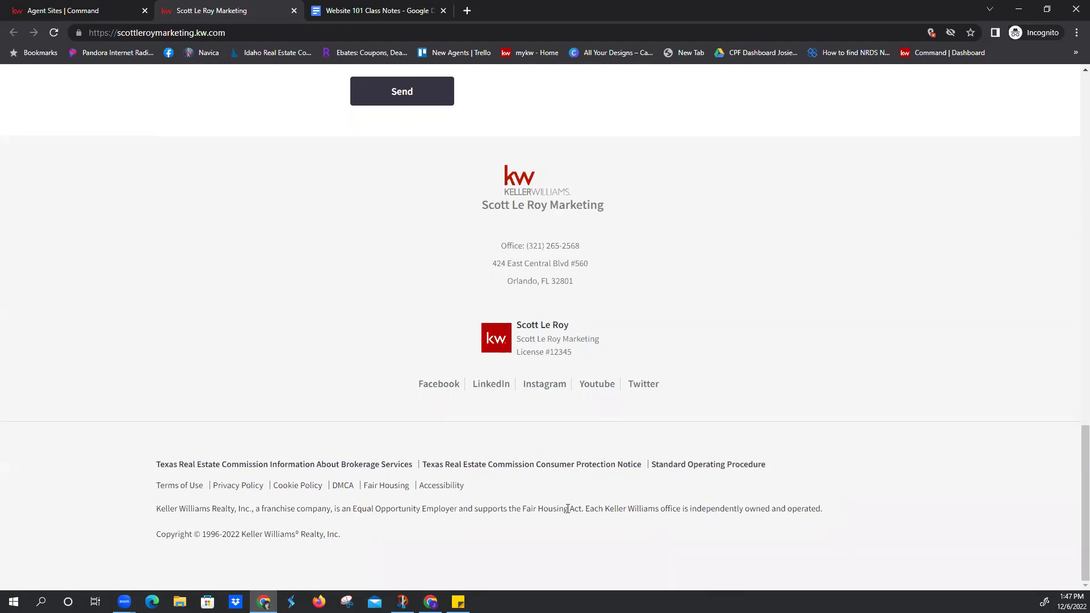
drag(594, 509, 823, 508)
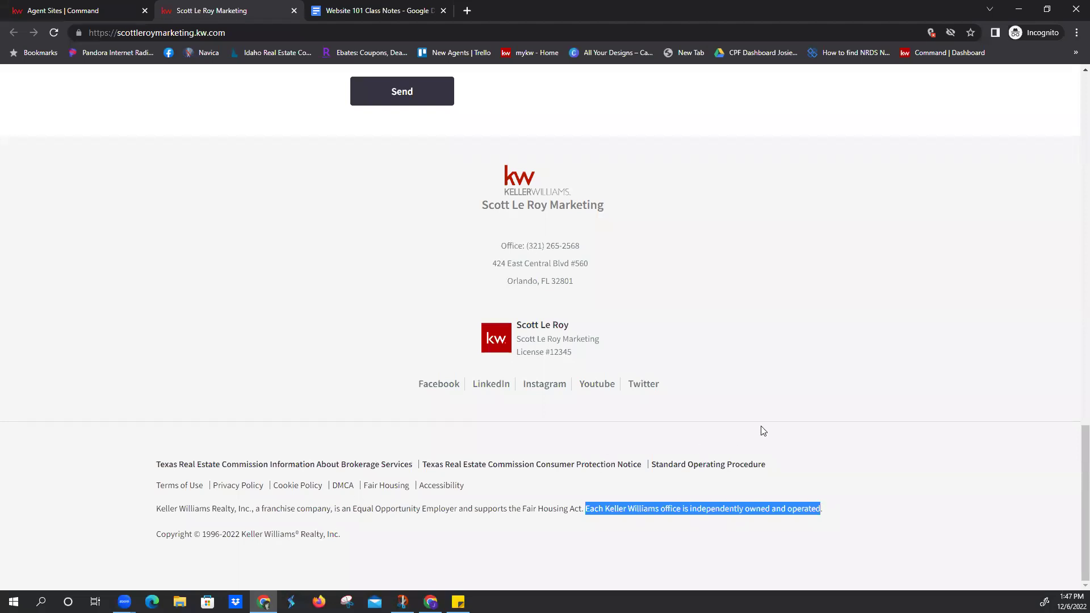
scroll(761, 431, up, 15)
scroll(713, 437, up, 5)
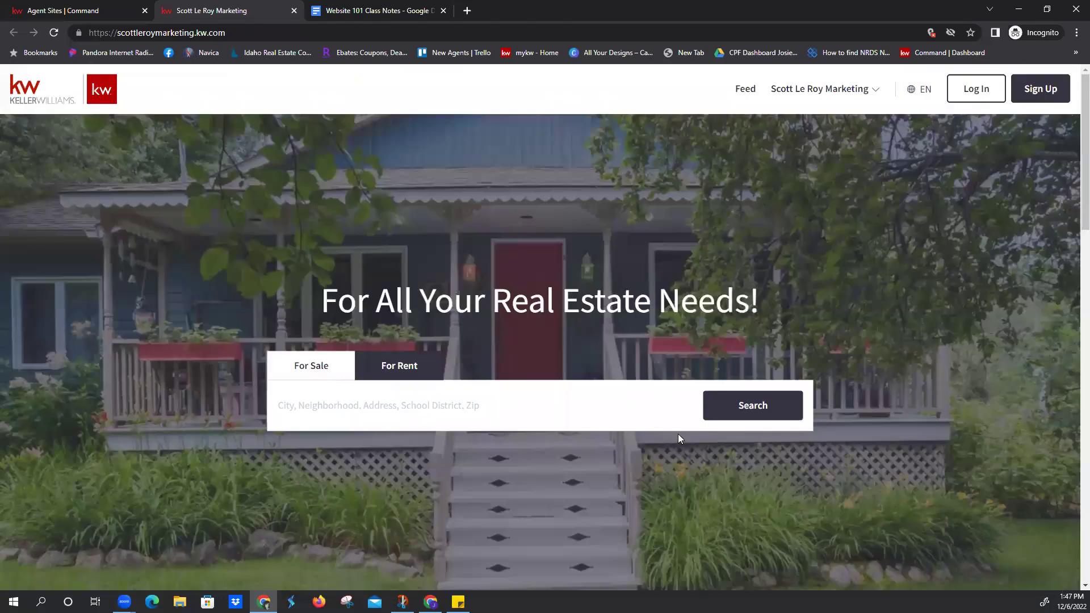
Step: Open the Facebook and LinkedIn links from the site's navigation menu
click(805, 96)
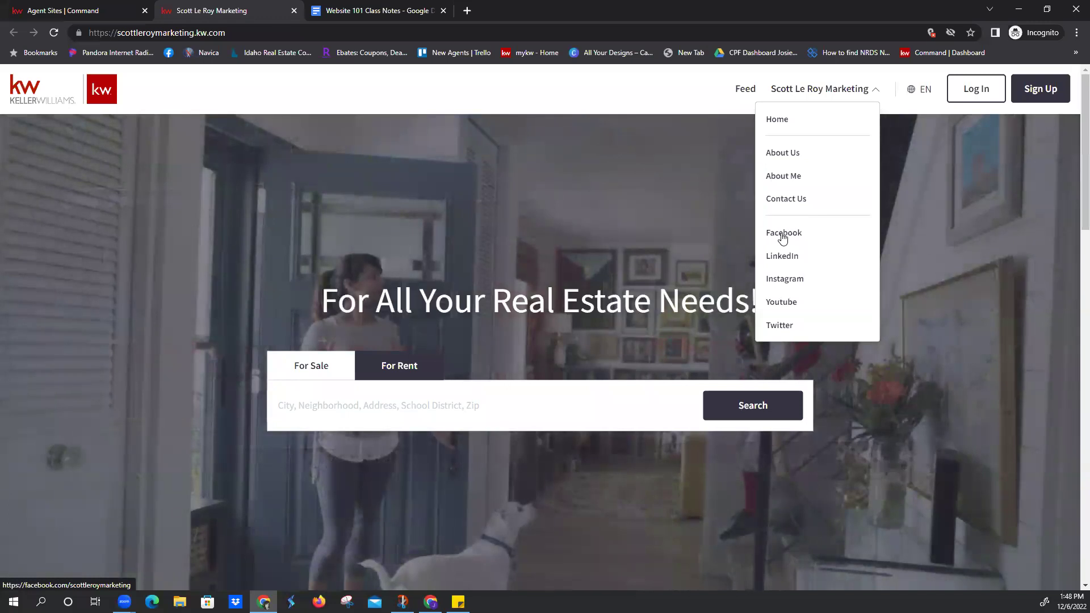
click(782, 234)
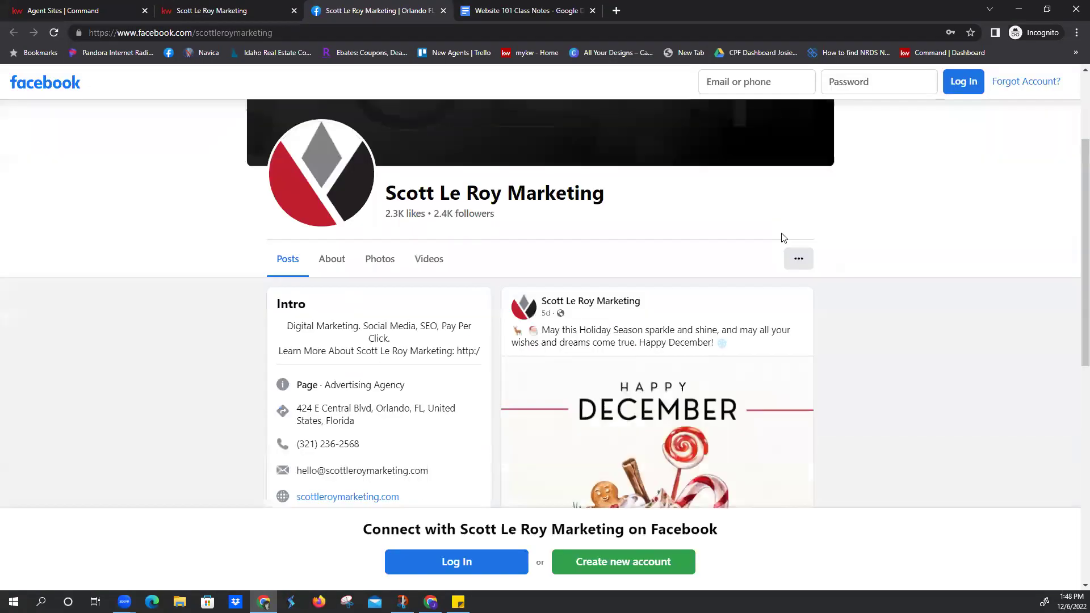
click(240, 10)
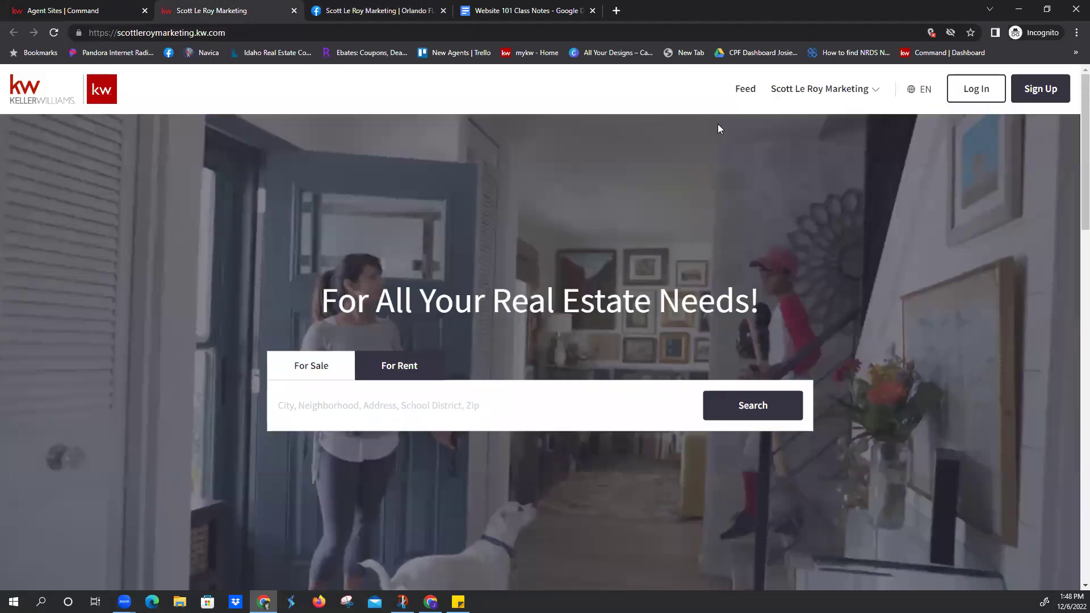
click(800, 91)
click(787, 255)
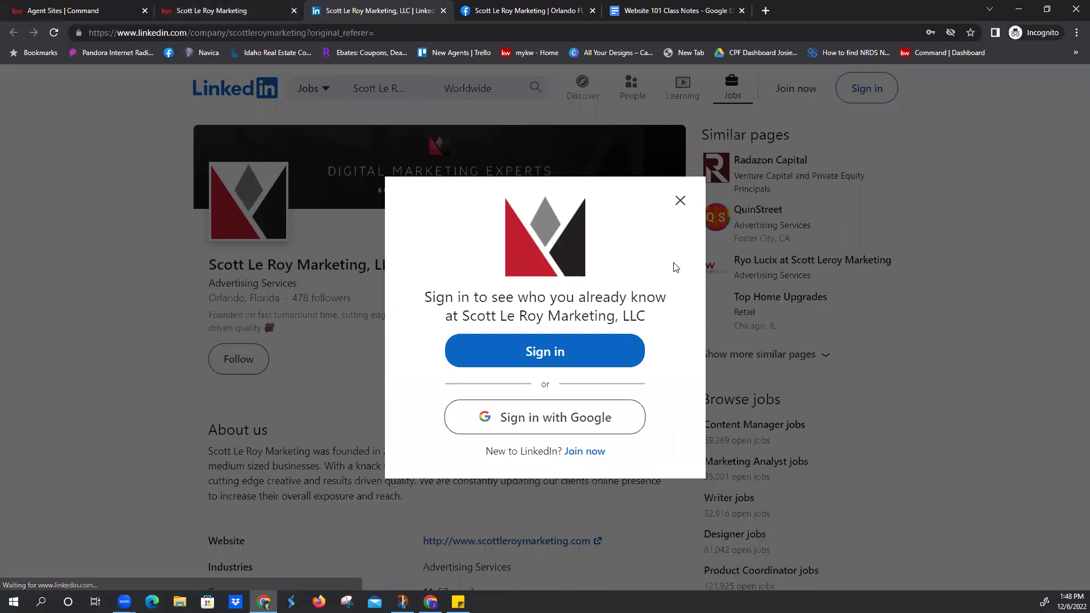
key(ctrl+shift+Tab)
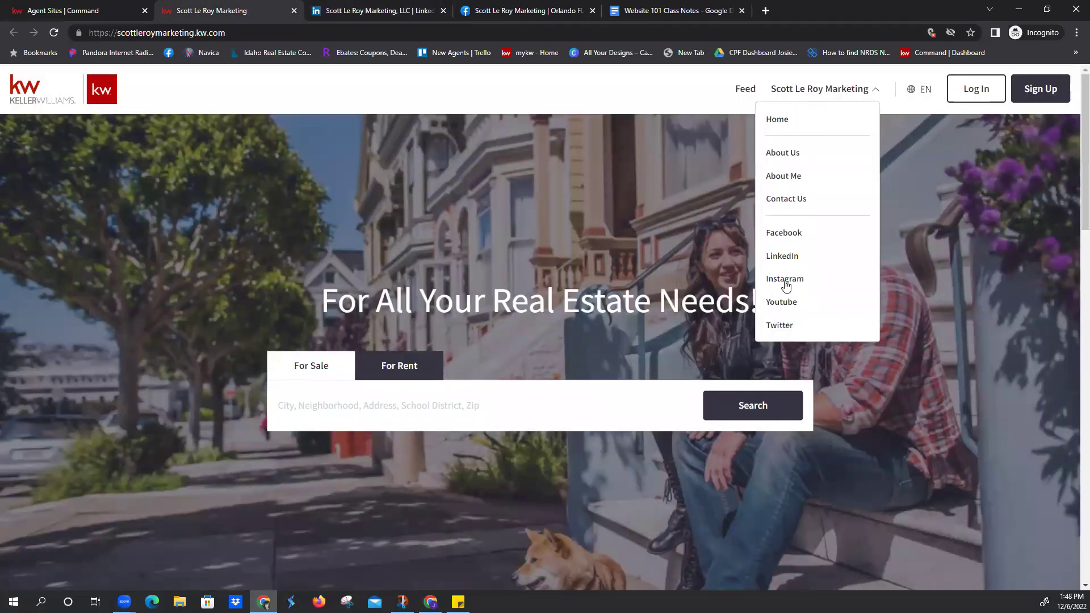
Step: Open the Instagram menu link, close its unavailable page, and select the site address
click(785, 281)
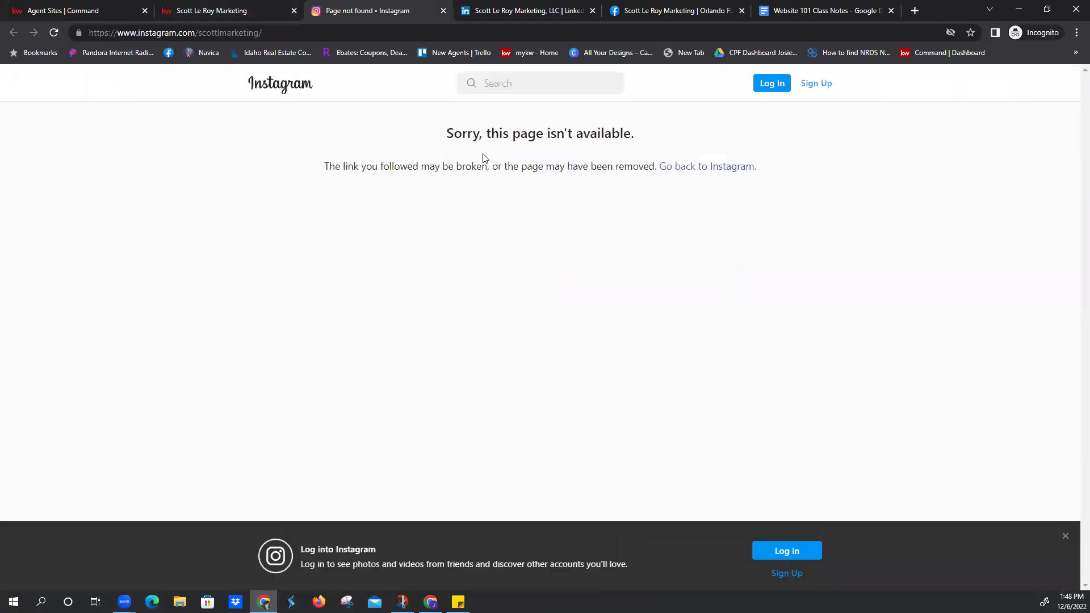
click(443, 11)
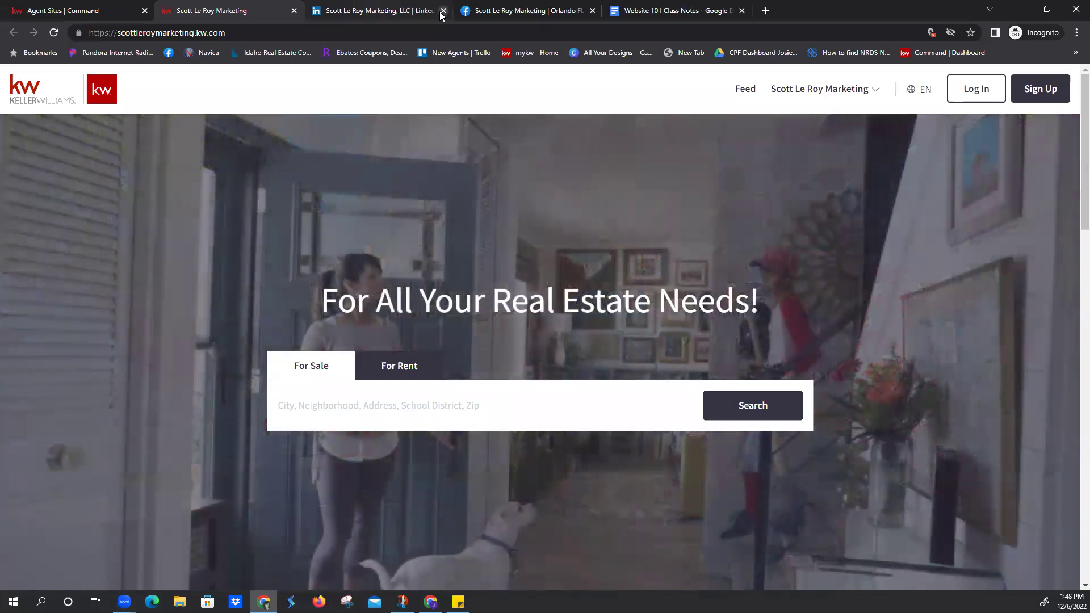
click(312, 34)
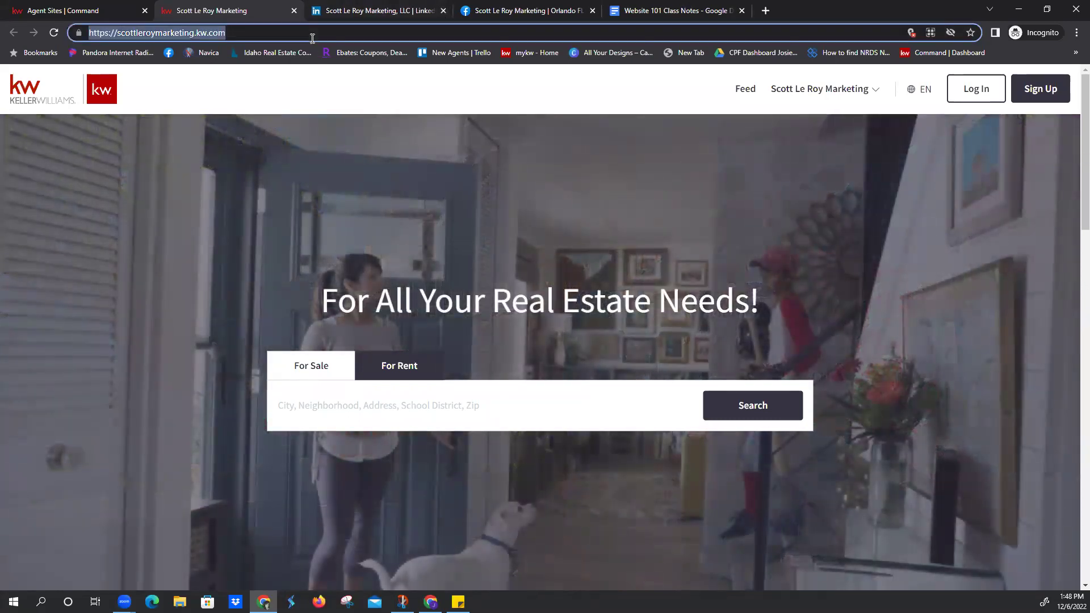